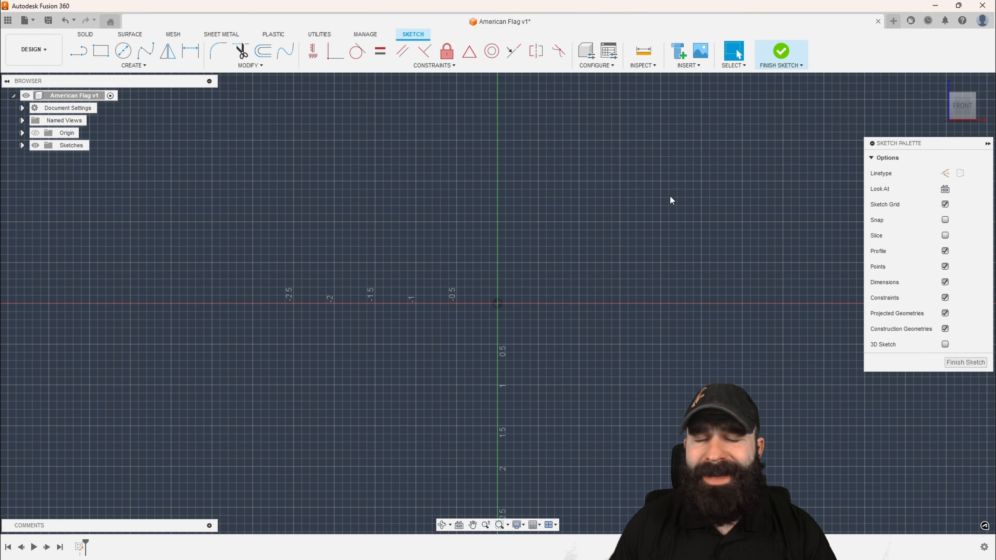
# Sketch a rectangle from the origin, extending up and to the right, about 2.38 in wide
pyautogui.scroll(-2, 91, 328)
pyautogui.scroll(2, 583, 220)
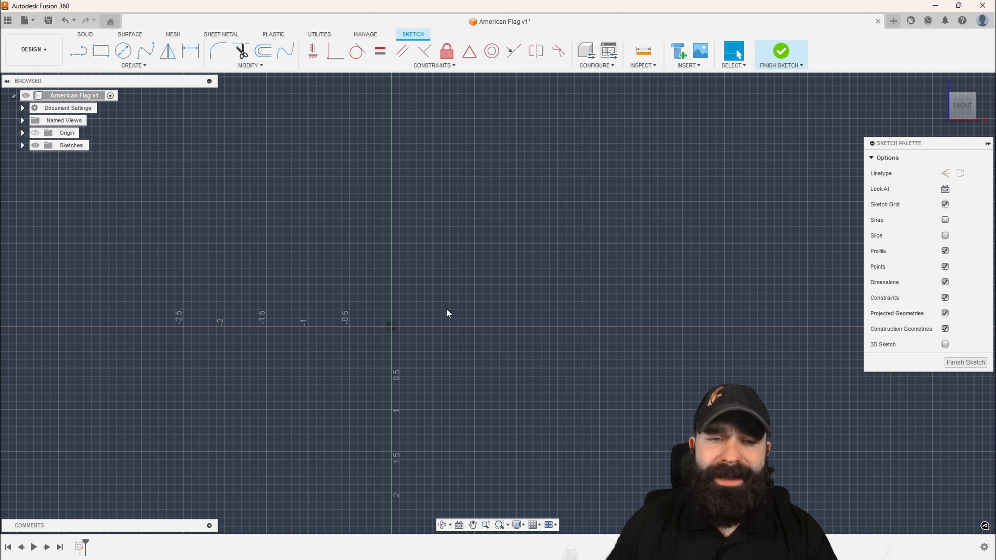
pyautogui.press('r')
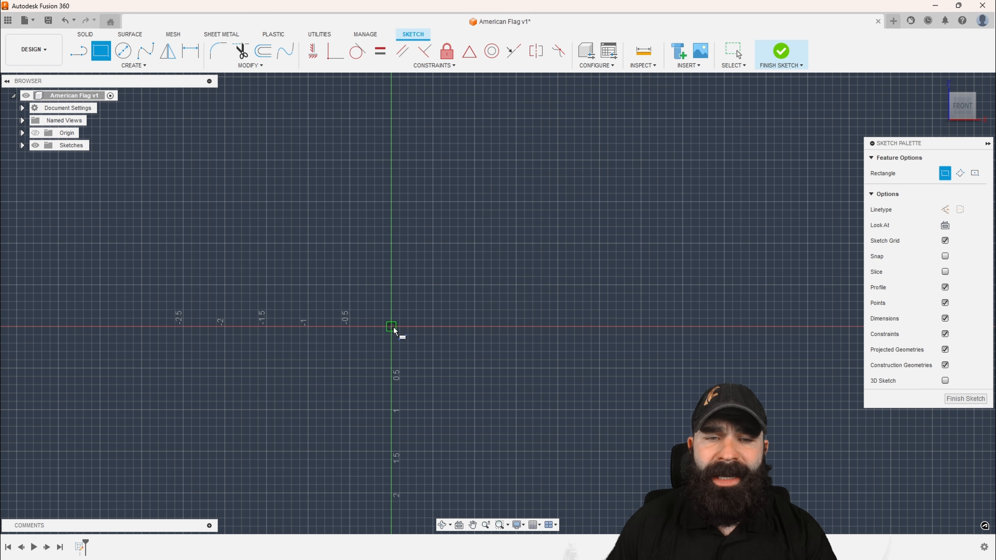
pyautogui.click(391, 326)
pyautogui.click(591, 232)
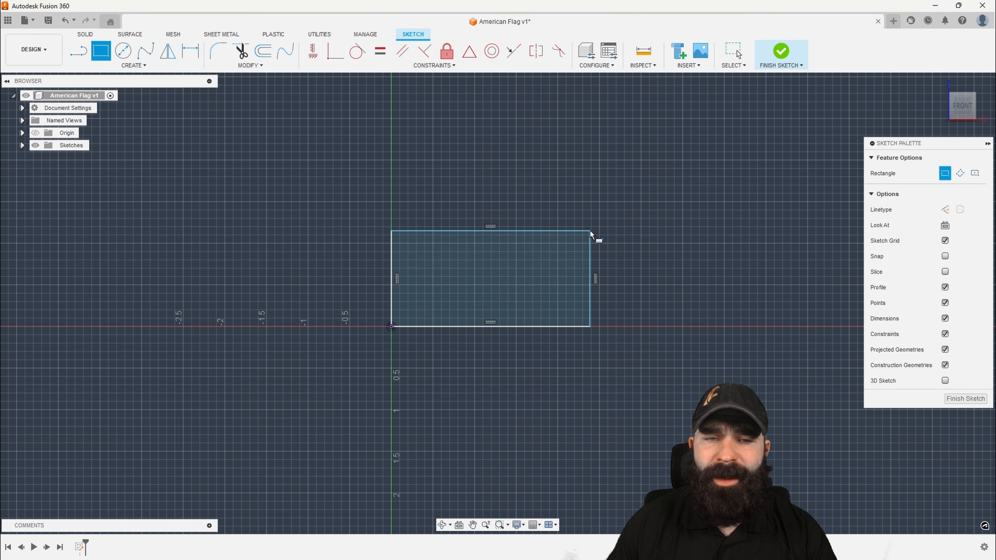
# Sketch a smaller rectangle about 0.97 in wide inside the first one, starting from its upper-left corner
pyautogui.click(391, 231)
pyautogui.click(473, 285)
pyautogui.scroll(2, 469, 288)
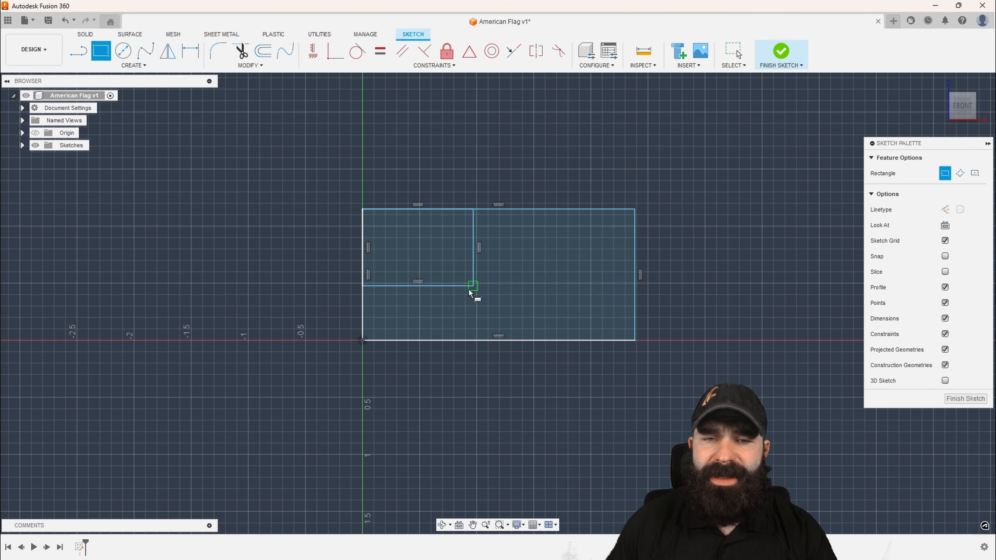
pyautogui.scroll(1, 427, 268)
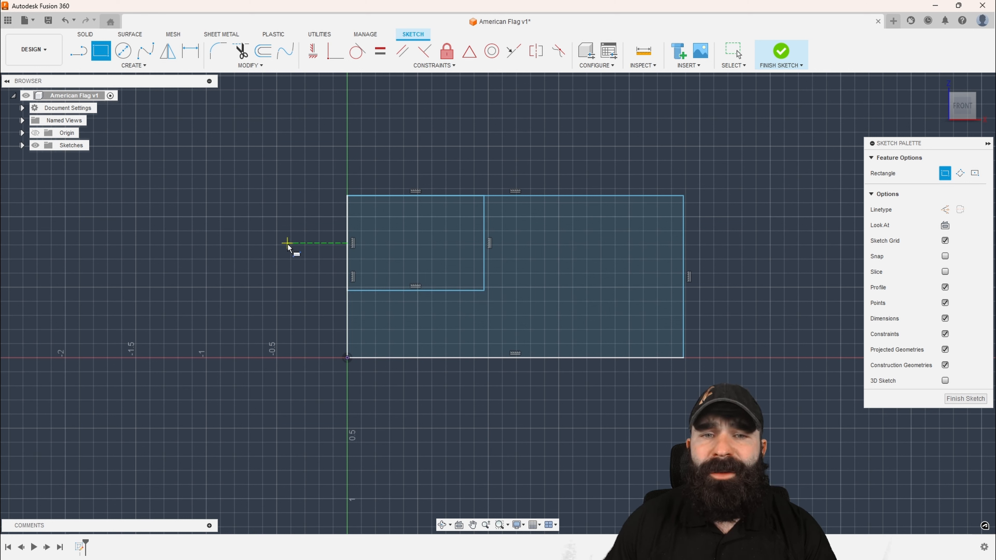
# Dimension the outer rectangle's left edge to a height of 1 in
pyautogui.press('d')
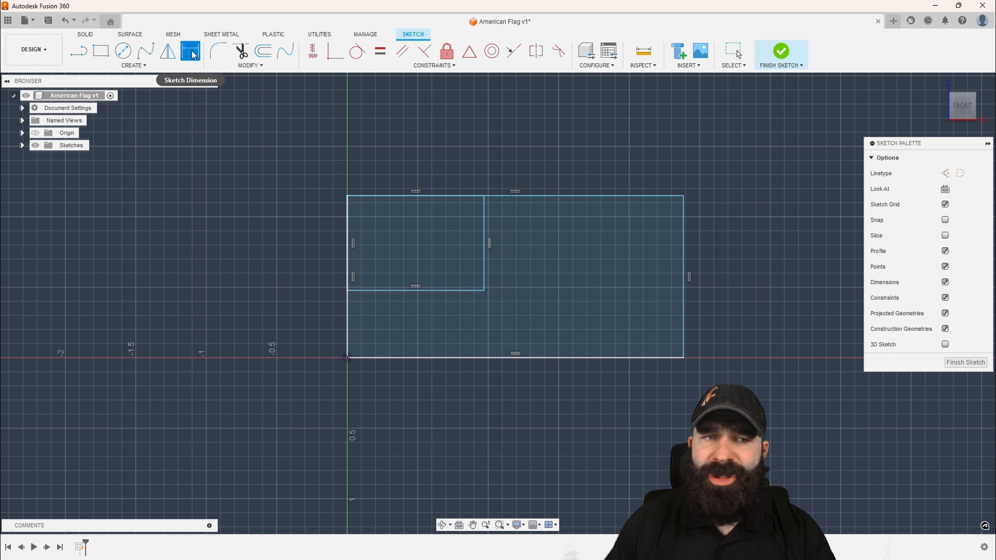
pyautogui.click(347, 328)
pyautogui.click(288, 322)
pyautogui.write('1')
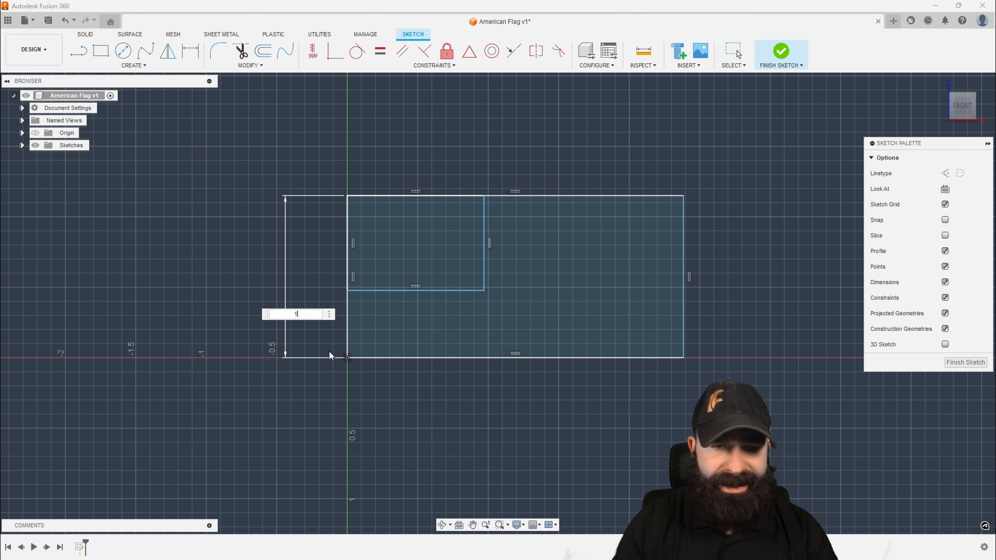
pyautogui.press('Return')
# Dimension the outer rectangle's bottom edge to a length of 1.9 in
pyautogui.click(377, 357)
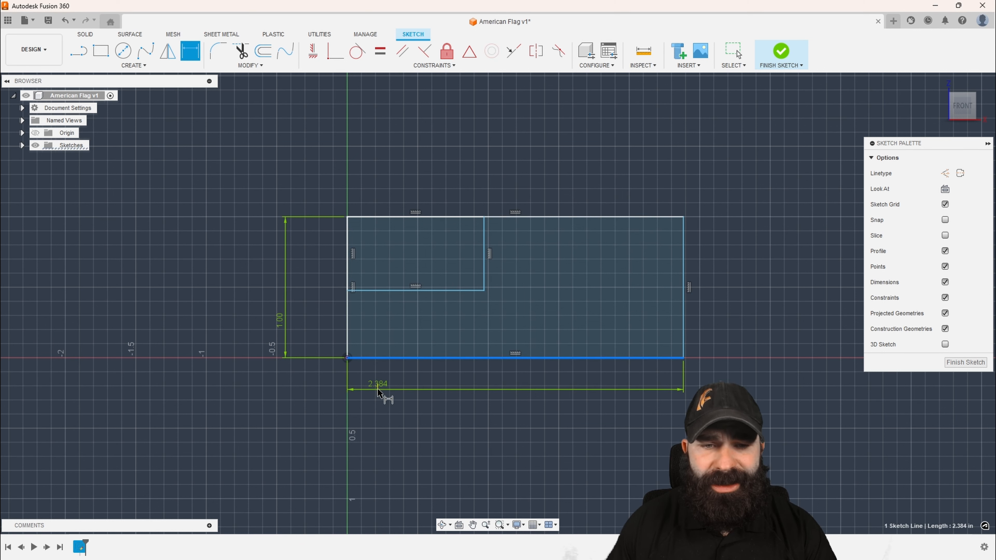
pyautogui.click(378, 391)
pyautogui.write('1.')
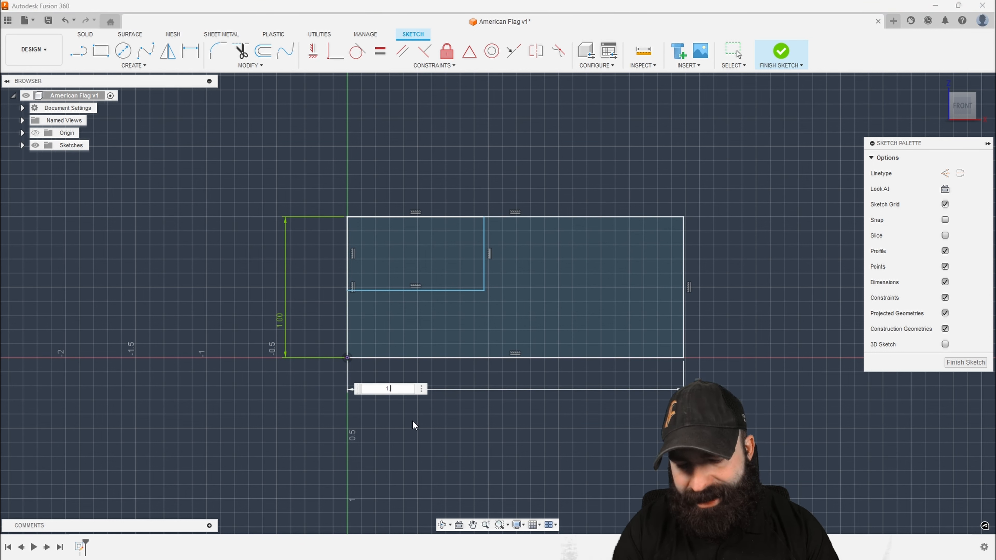
pyautogui.write('9')
pyautogui.press('Return')
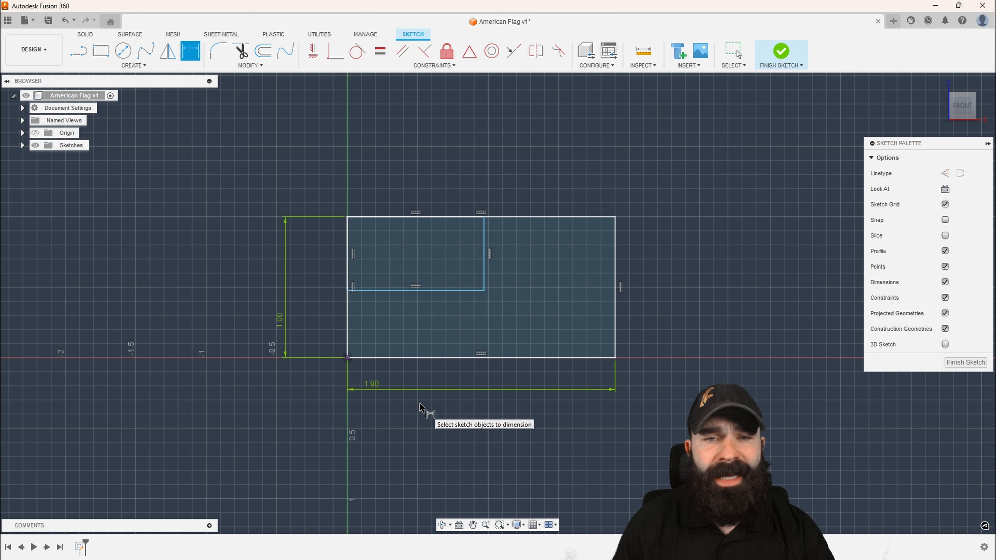
# Dimension the inner rectangle's bottom edge to a width of 0.76 in
pyautogui.click(419, 291)
pyautogui.click(420, 310)
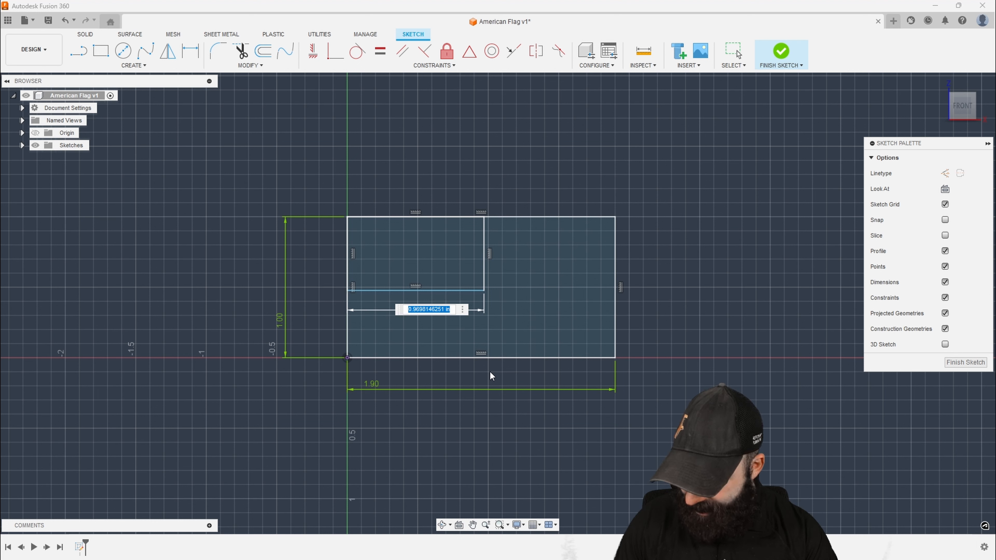
pyautogui.write('.76')
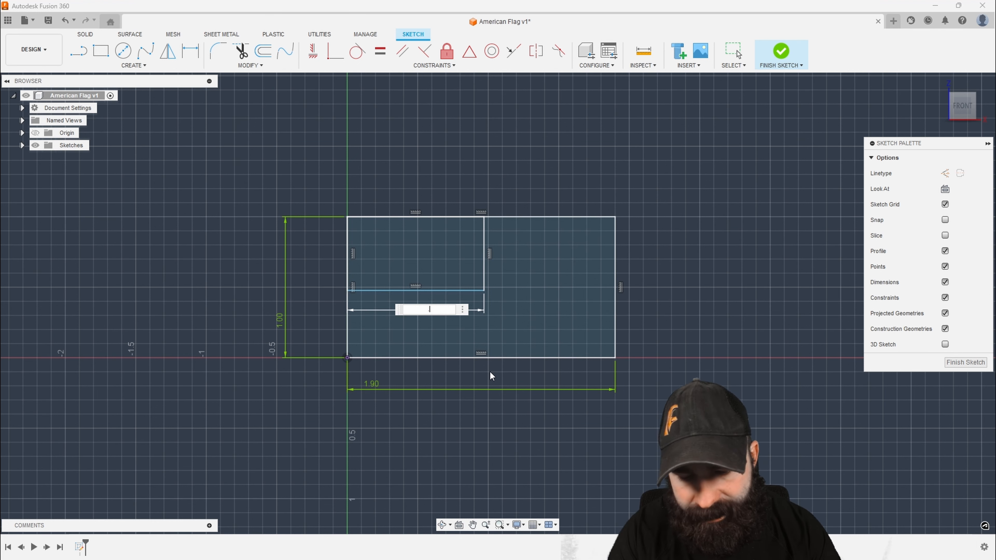
pyautogui.press('Return')
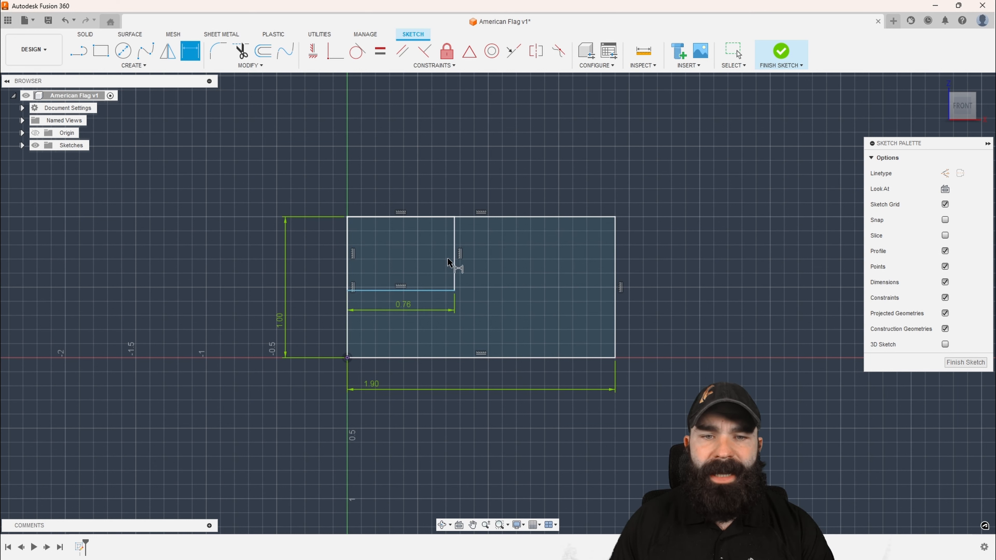
# Dimension the inner rectangle's right edge to a height of 0.5385 in and end dimensioning
pyautogui.click(455, 261)
pyautogui.click(496, 267)
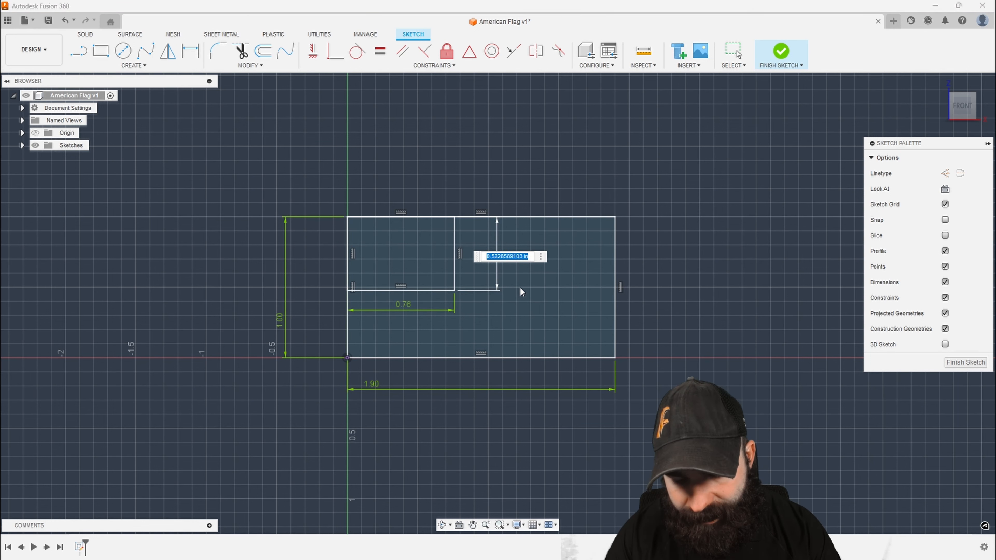
pyautogui.press('BackSpace')
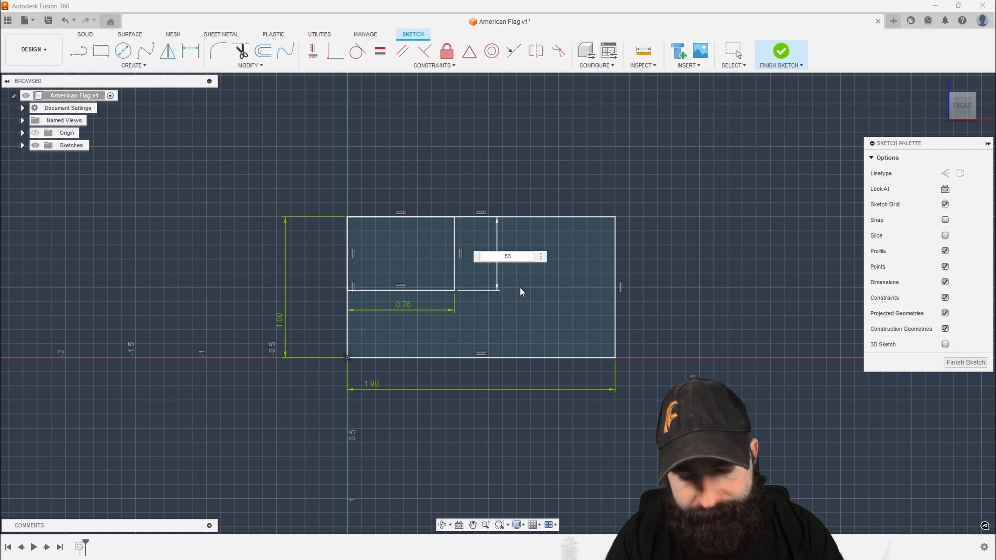
pyautogui.write('.5385')
pyautogui.press('Return')
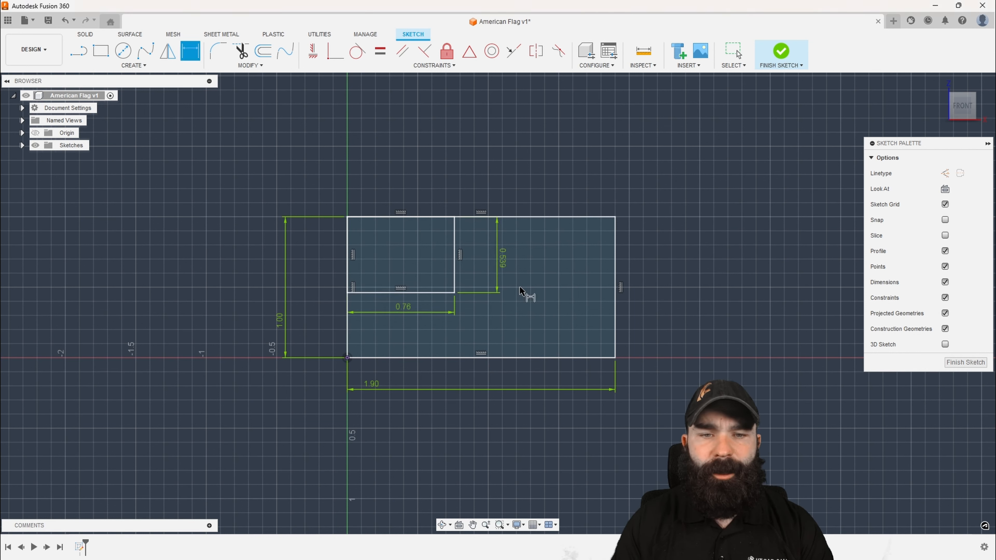
pyautogui.press('Escape')
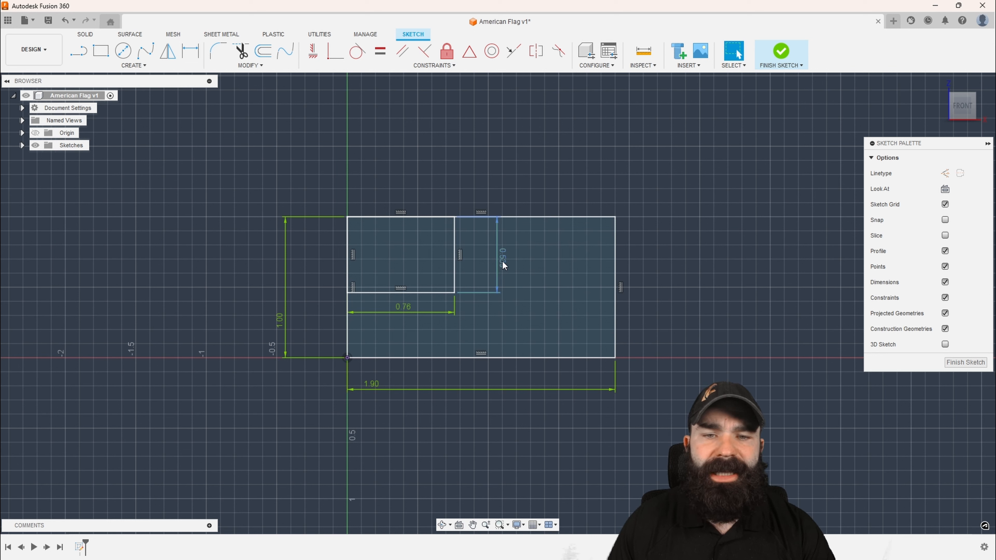
# Move the inner rectangle's height dimension to the left of the flag outline and its width dimension above it
pyautogui.moveTo(502, 261); pyautogui.dragTo(326, 264)
pyautogui.moveTo(391, 308); pyautogui.dragTo(385, 227)
pyautogui.moveTo(407, 311); pyautogui.dragTo(402, 193)
pyautogui.scroll(3, 384, 258)
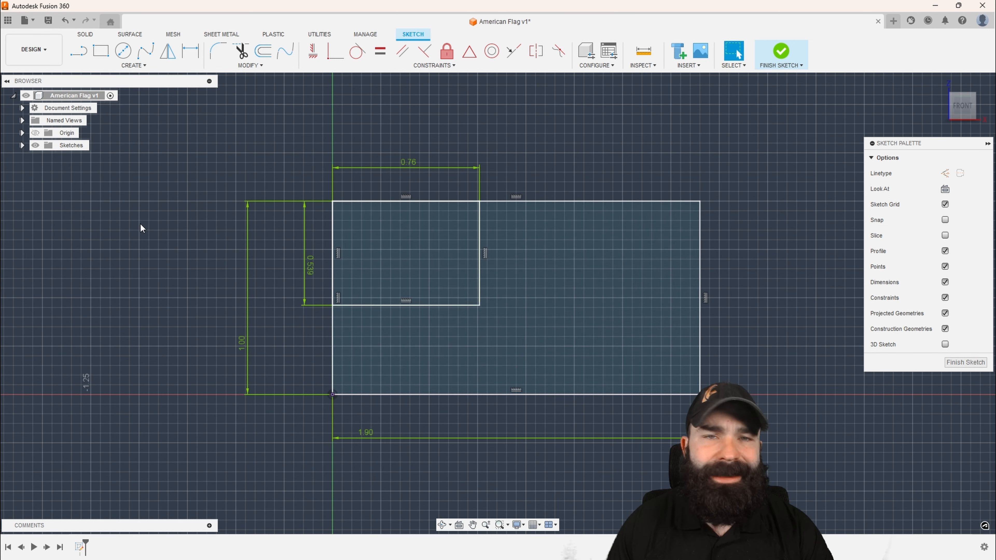
# Start a rectangular pattern of the outer rectangle's bottom edge and extend it upward by about 0.30 in
pyautogui.click(120, 67)
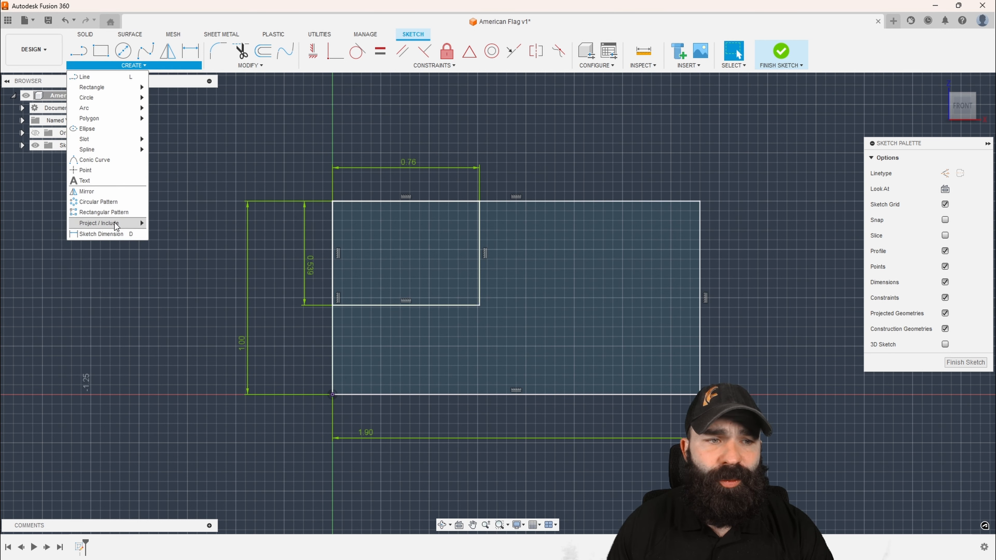
pyautogui.press('Escape')
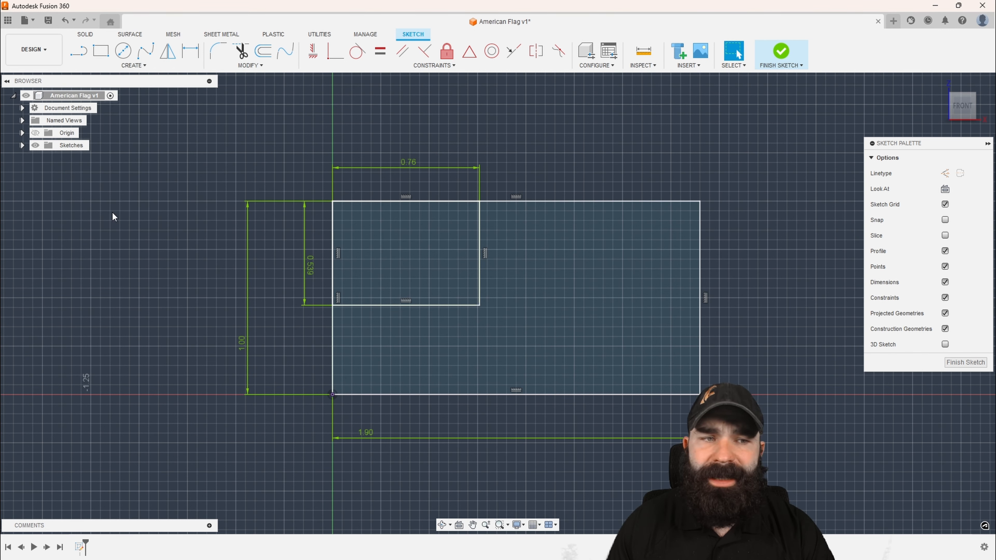
pyautogui.click(496, 396)
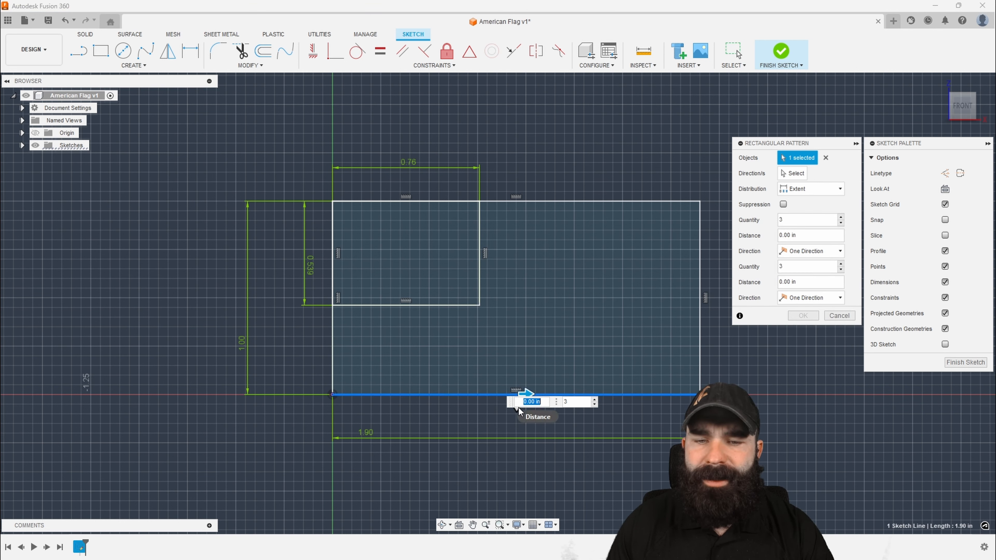
pyautogui.press('Tab')
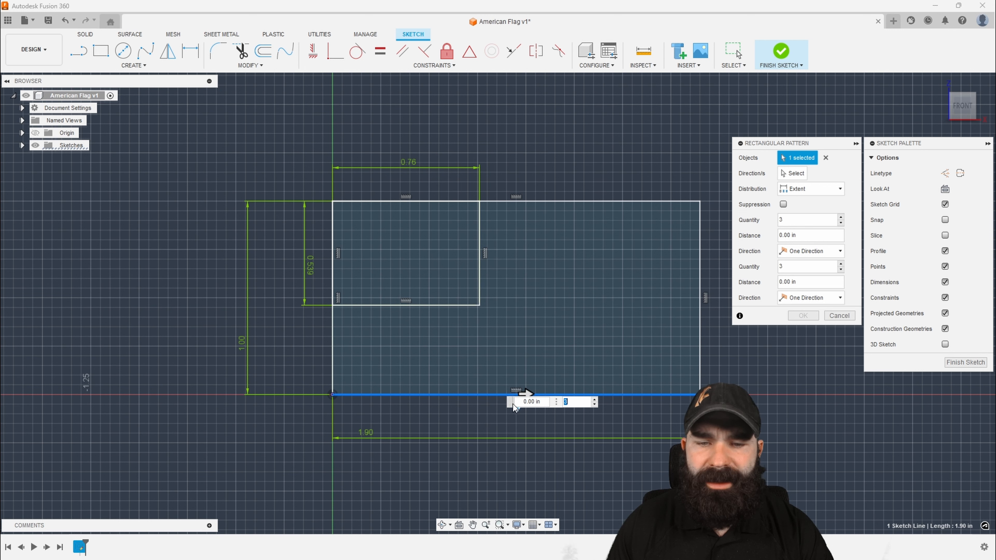
pyautogui.moveTo(510, 402); pyautogui.dragTo(566, 364)
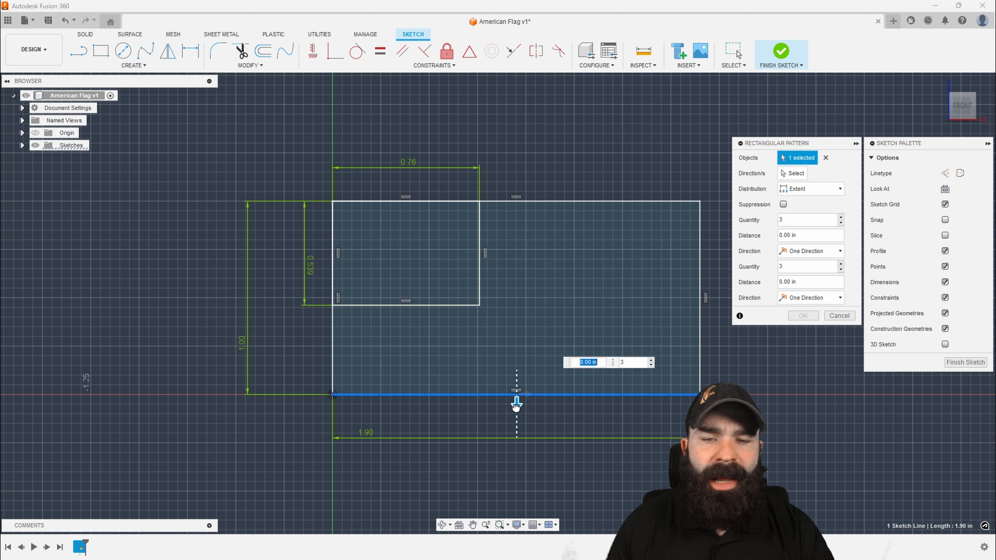
pyautogui.moveTo(516, 404); pyautogui.dragTo(514, 357)
pyautogui.press('Tab')
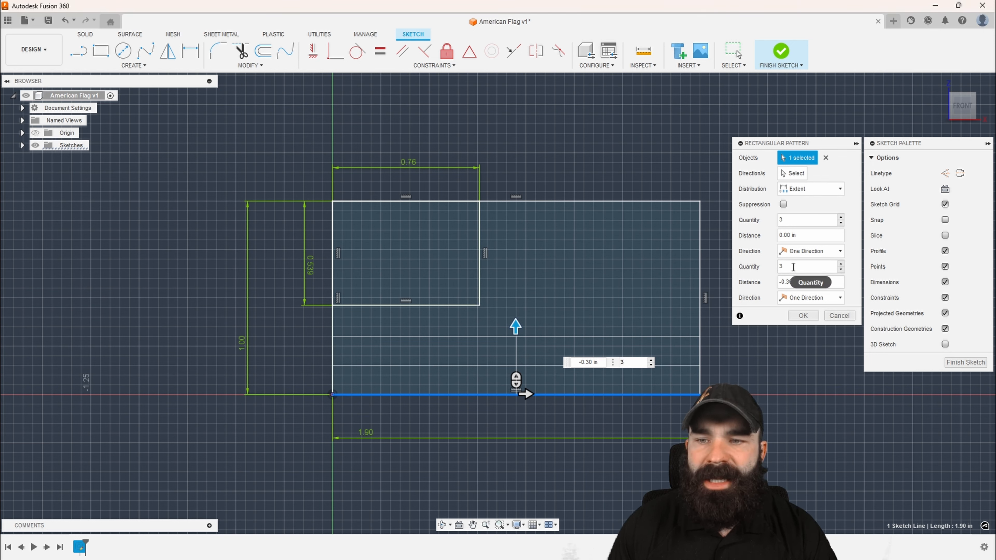
# Set the pattern's vertical distance to -d1 and its vertical quantity to 13, and create the pattern
pyautogui.moveTo(801, 283); pyautogui.dragTo(786, 284)
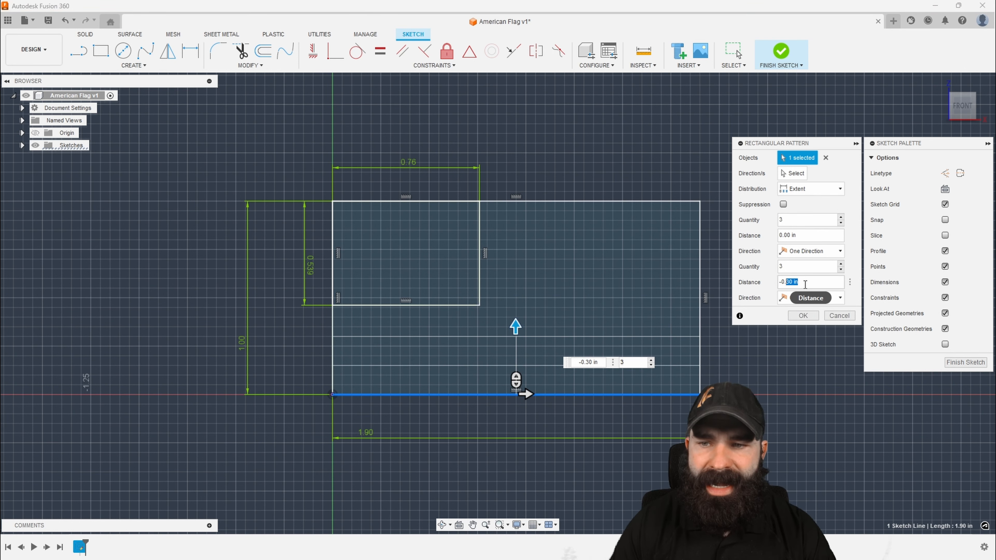
pyautogui.press('BackSpace')
pyautogui.press('BackSpace')
pyautogui.press('BackSpace')
pyautogui.write('d1')
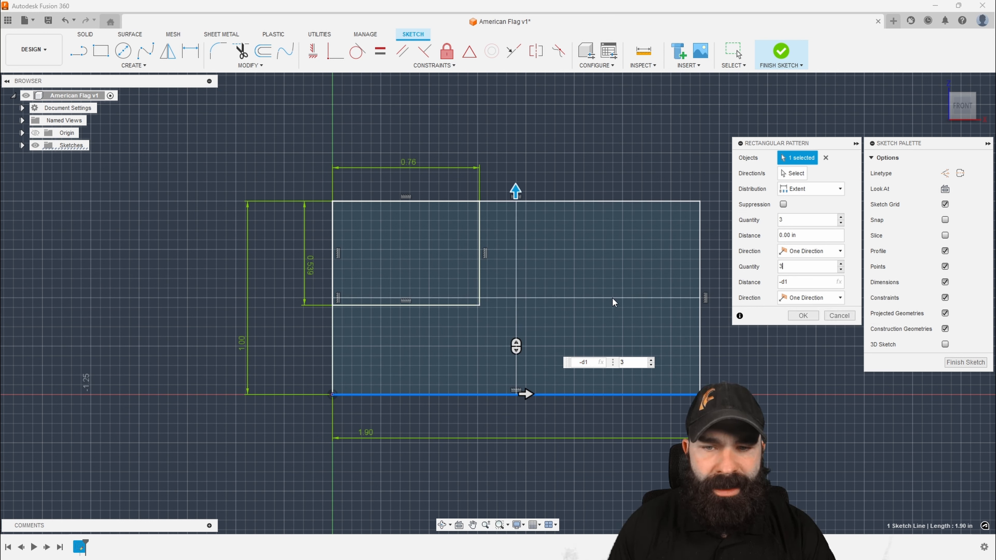
pyautogui.click(780, 269)
pyautogui.write('1')
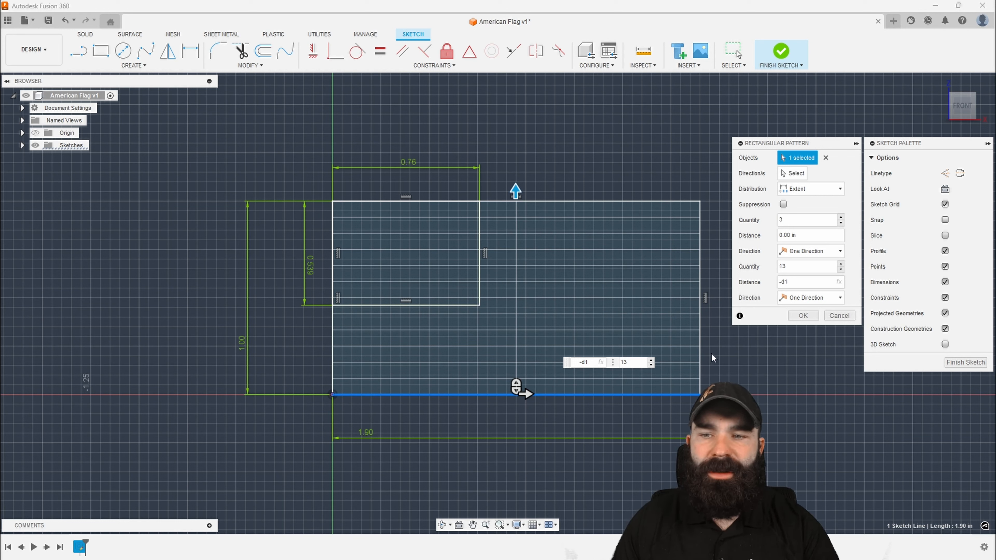
pyautogui.click(800, 316)
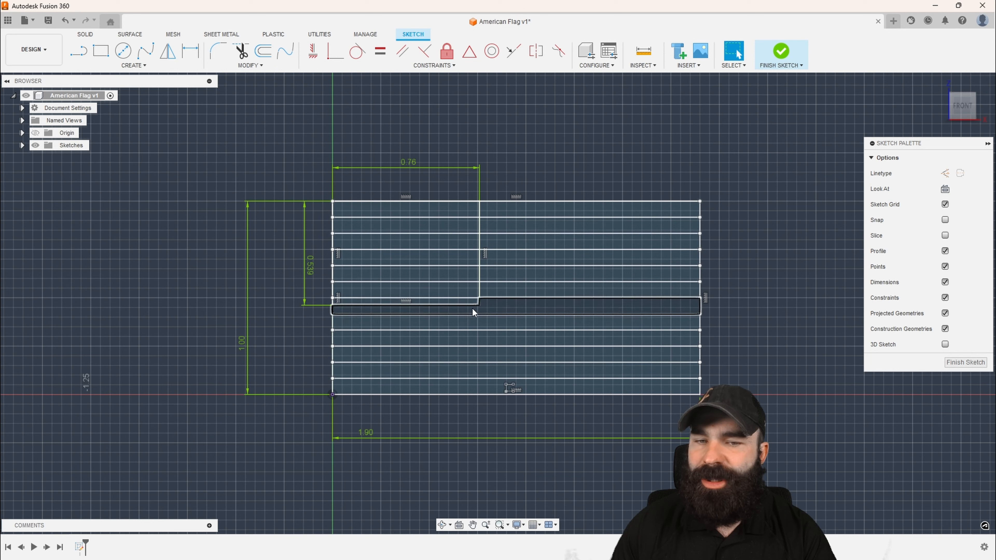
# Edit the rectangular pattern of stripe lines and set its vertical quantity to 14
pyautogui.doubleClick(506, 388)
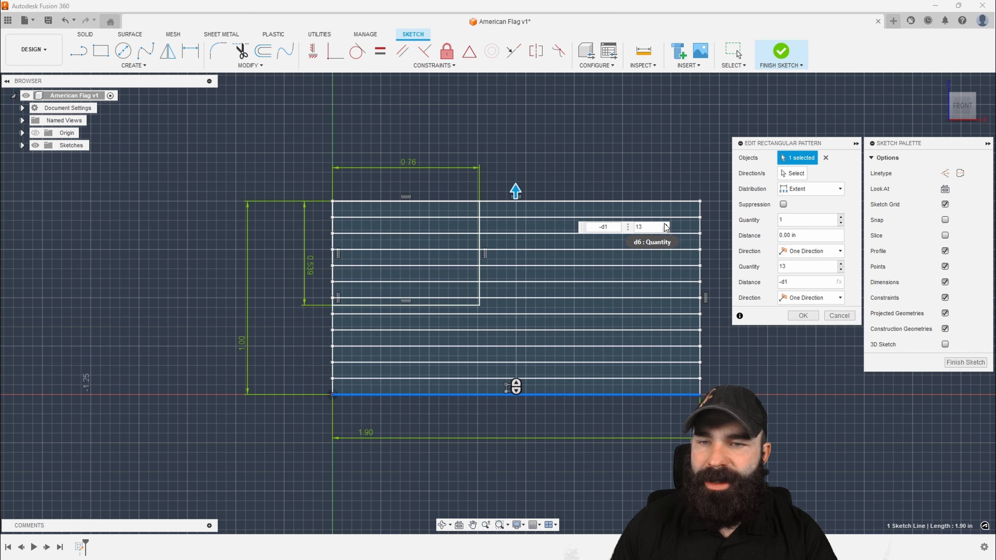
pyautogui.press('BackSpace')
pyautogui.write('4')
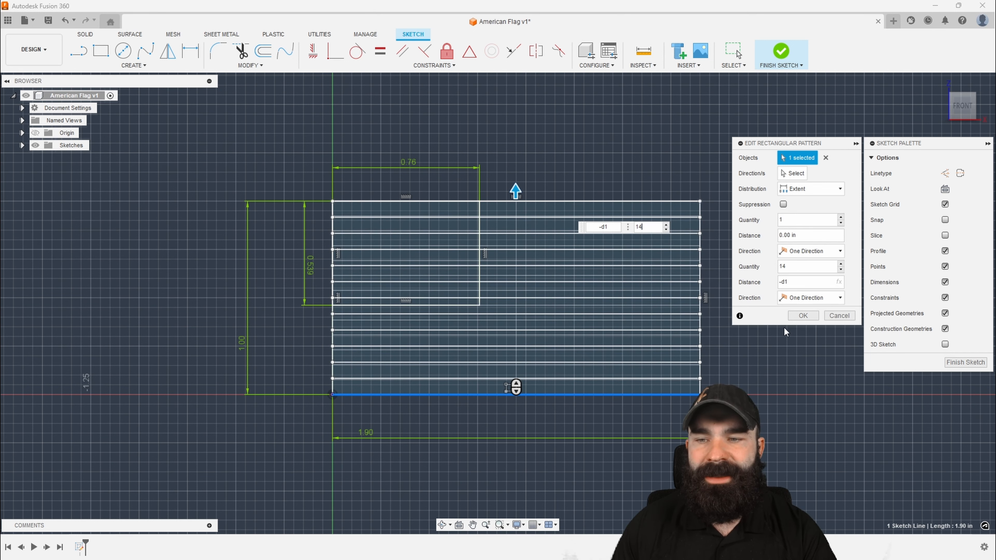
pyautogui.click(803, 315)
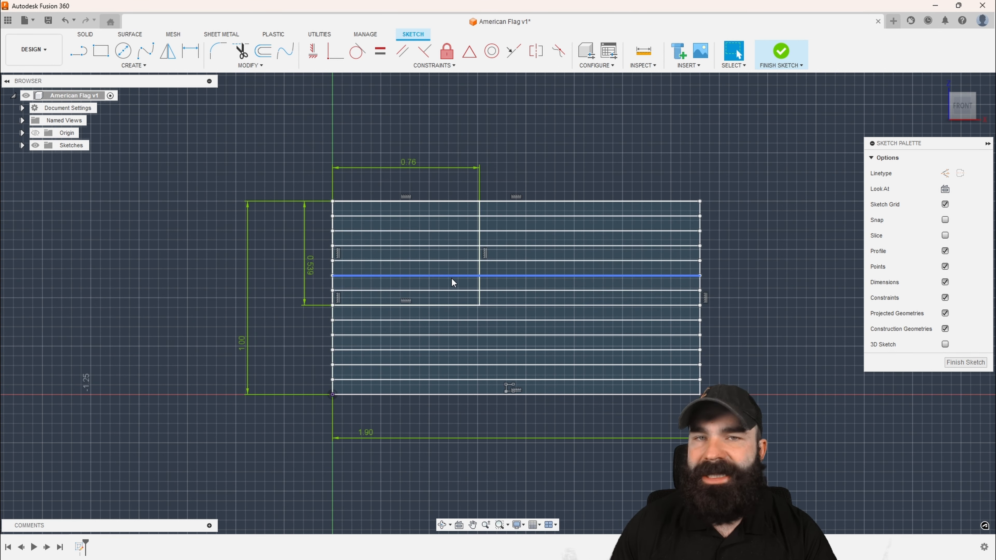
# Check the stripe profiles one by one from the top of the flag to the bottom
pyautogui.click(544, 209)
pyautogui.click(542, 224)
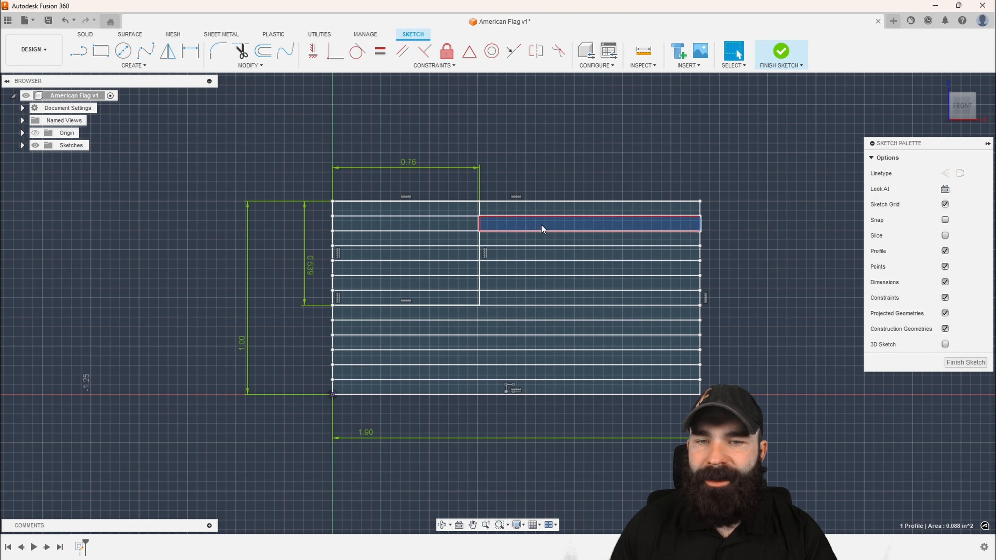
pyautogui.click(539, 239)
pyautogui.click(538, 254)
pyautogui.click(536, 269)
pyautogui.click(534, 282)
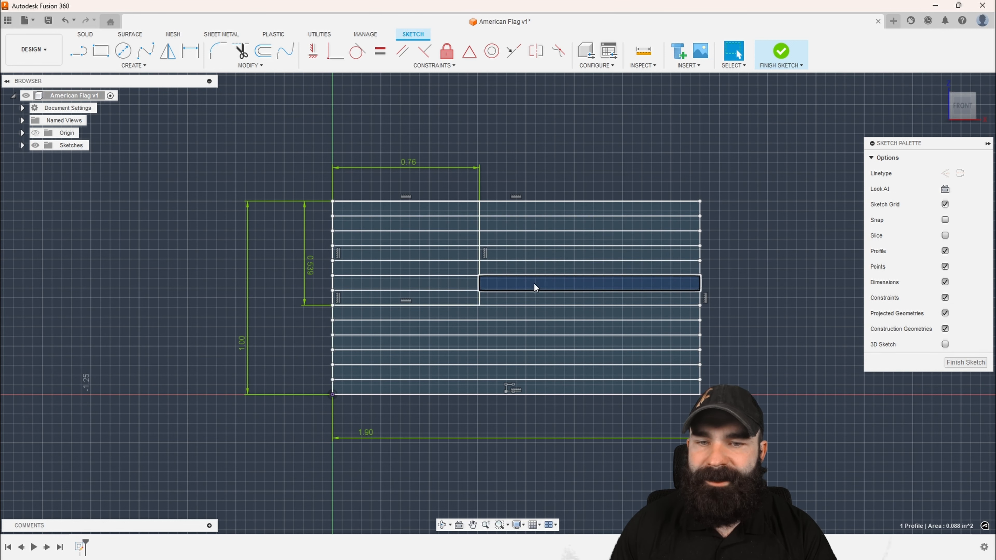
pyautogui.click(535, 298)
pyautogui.click(534, 313)
pyautogui.click(532, 328)
pyautogui.click(534, 345)
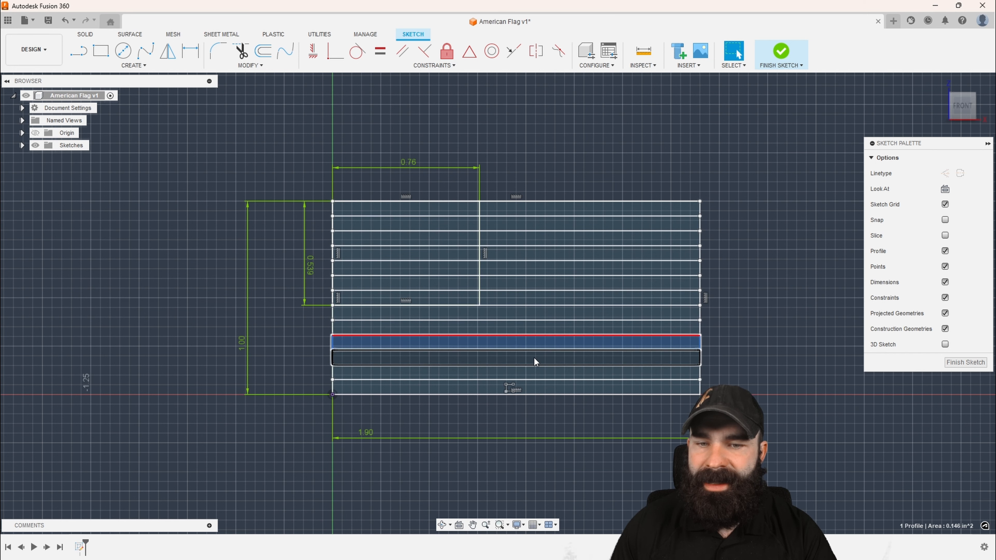
pyautogui.click(534, 358)
pyautogui.click(534, 373)
pyautogui.click(534, 384)
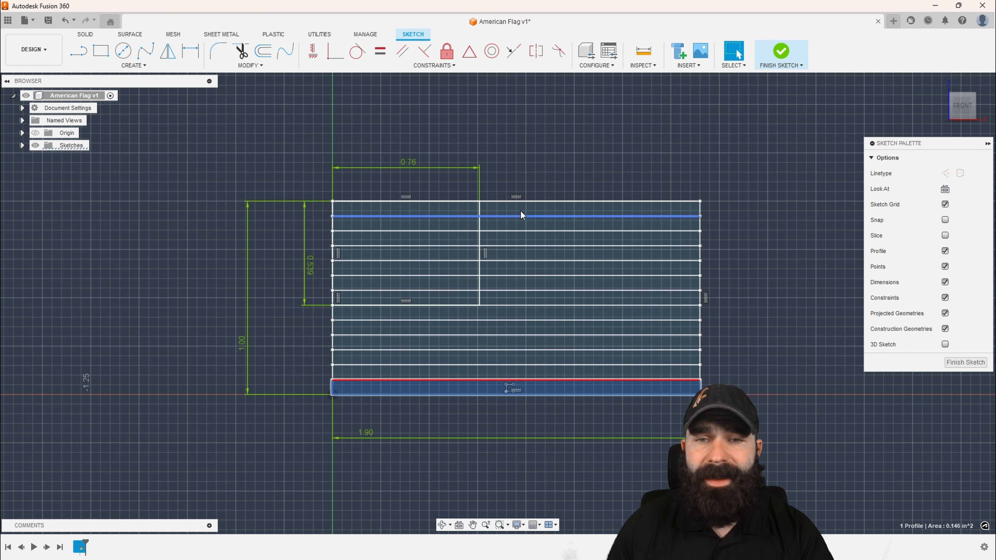
# Trim the six stripe lines where they cross the star field rectangle
pyautogui.scroll(2, 521, 181)
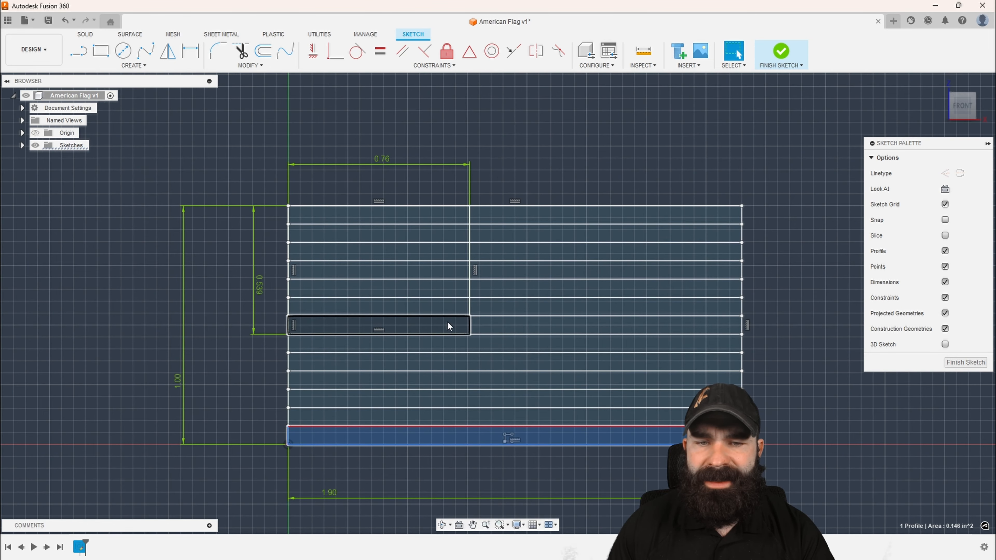
pyautogui.click(258, 145)
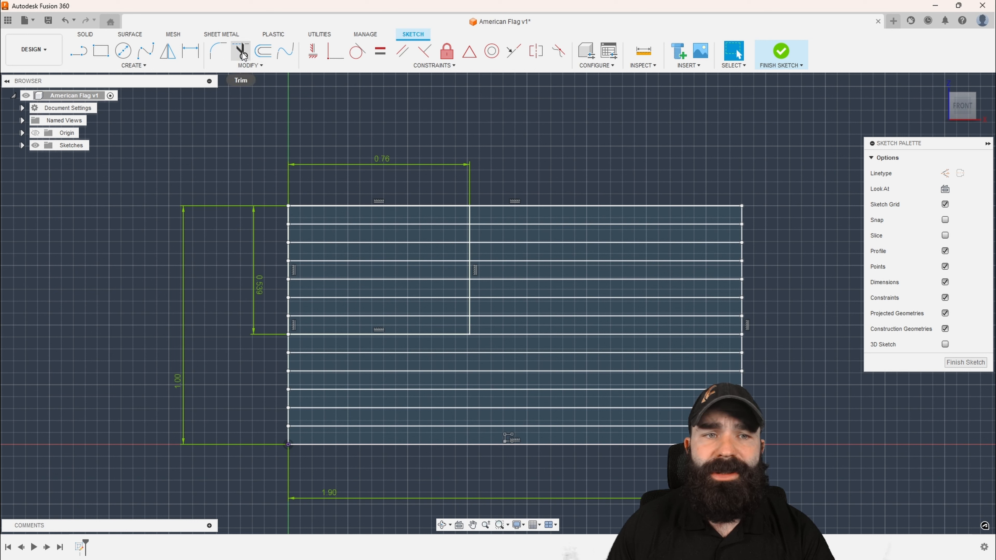
pyautogui.click(327, 224)
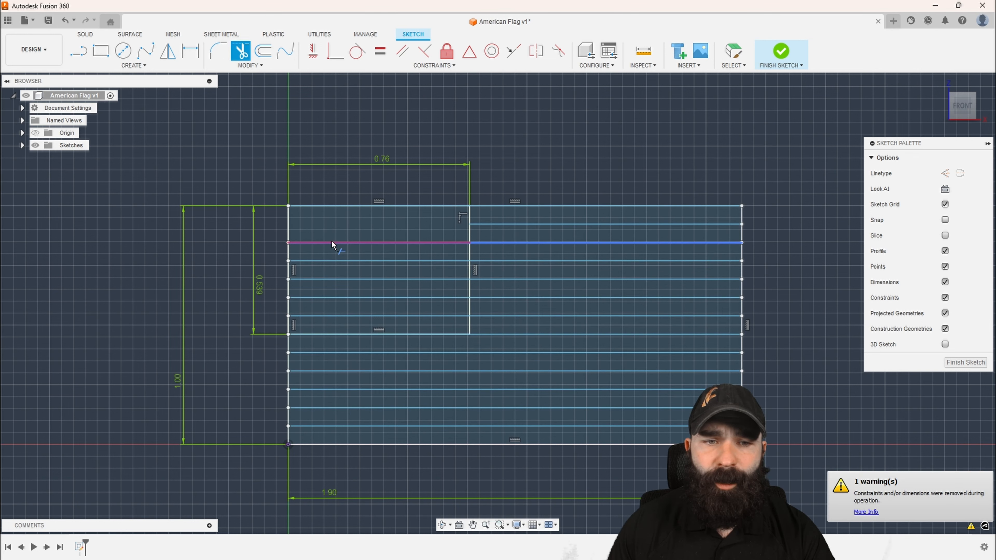
pyautogui.click(332, 242)
pyautogui.click(334, 260)
pyautogui.click(336, 279)
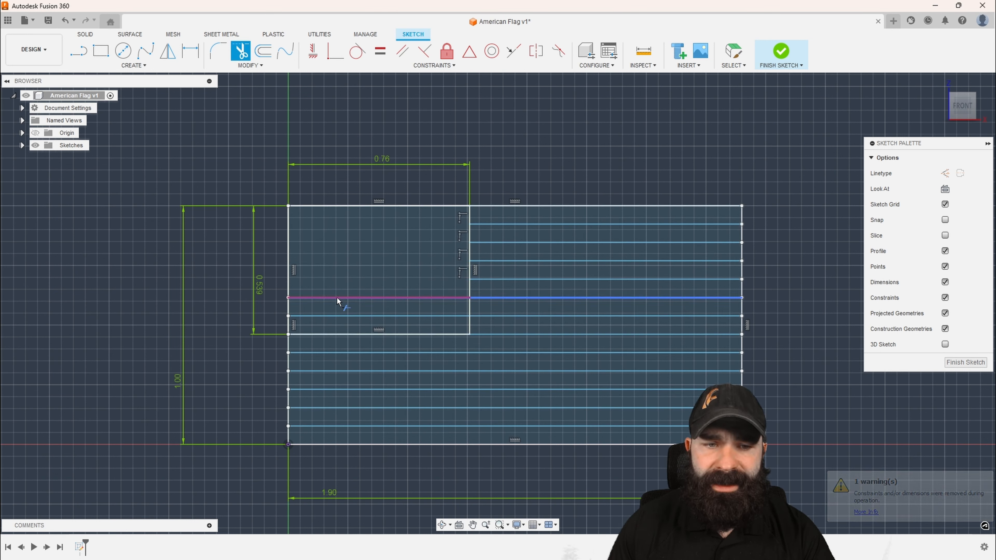
pyautogui.click(337, 297)
pyautogui.click(336, 317)
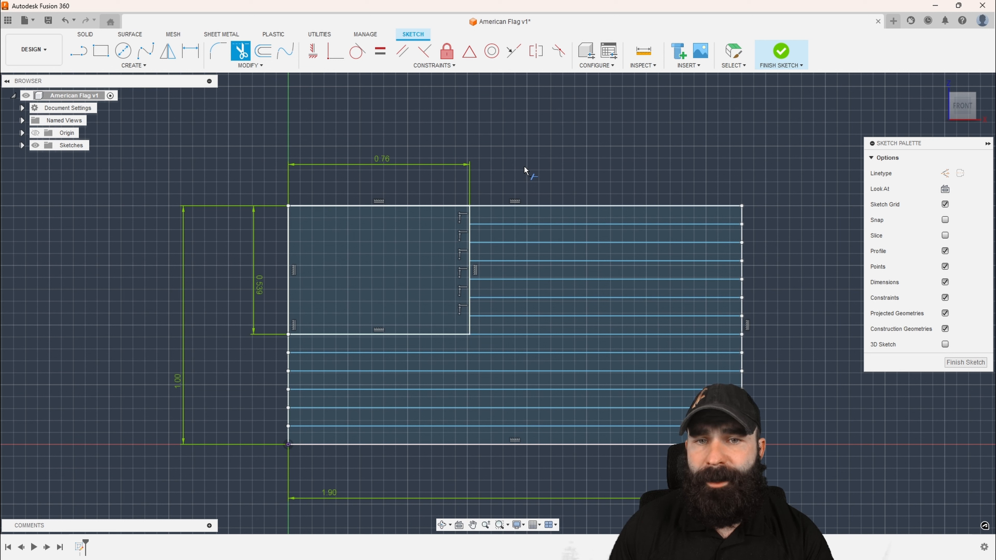
pyautogui.press('Escape')
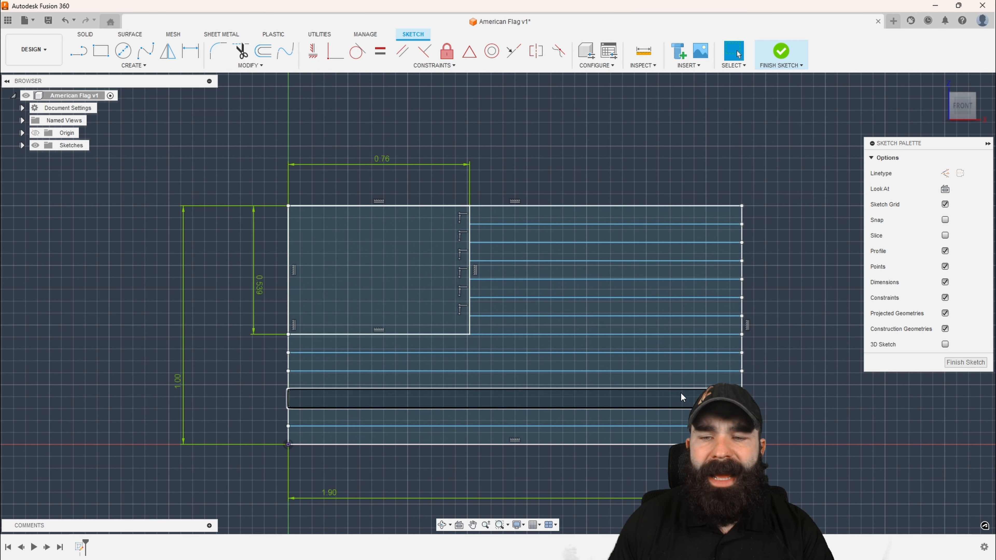
# Dimension the height of the flag's lowest stripe as d1/13
pyautogui.press('d')
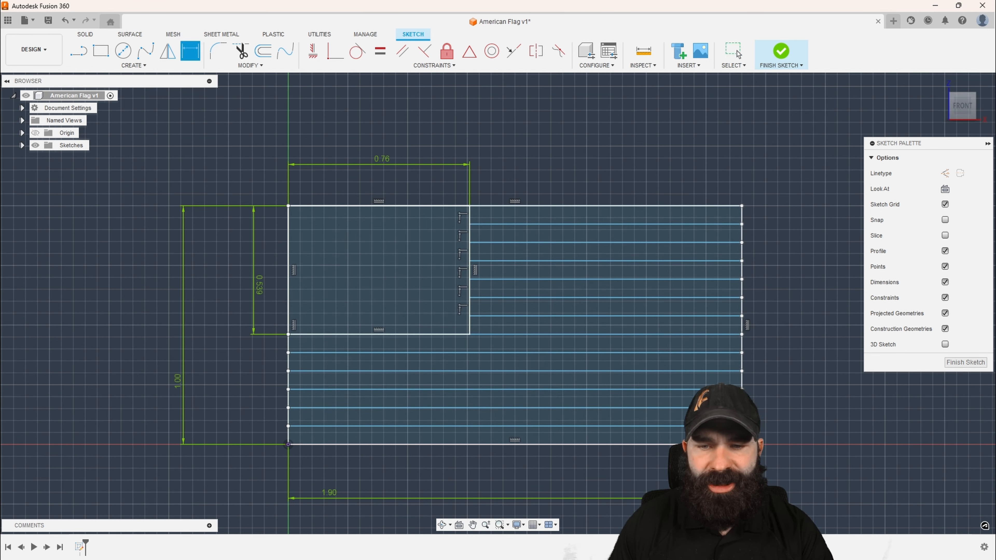
pyautogui.click(515, 445)
pyautogui.click(515, 426)
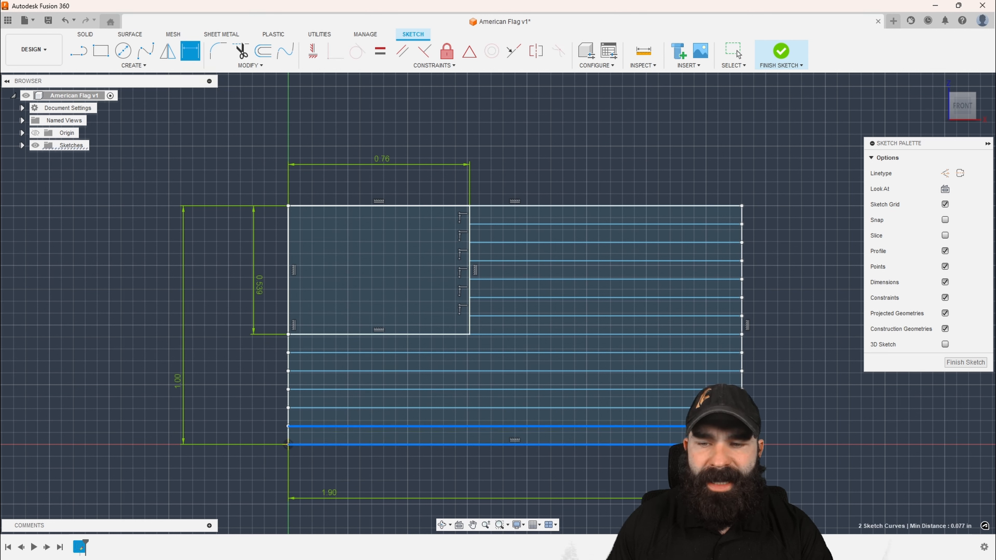
pyautogui.click(778, 439)
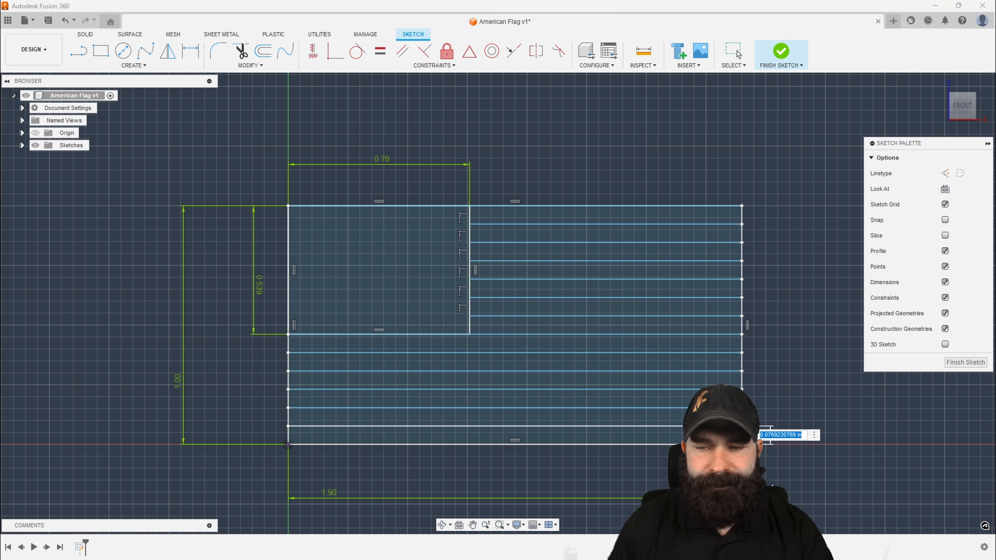
pyautogui.click(178, 379)
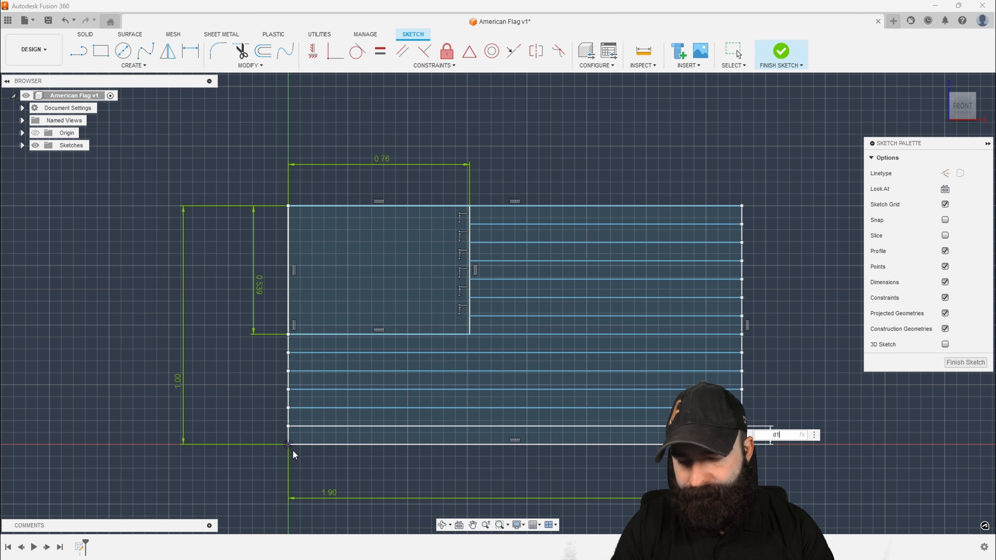
pyautogui.write('/13')
pyautogui.press('Return')
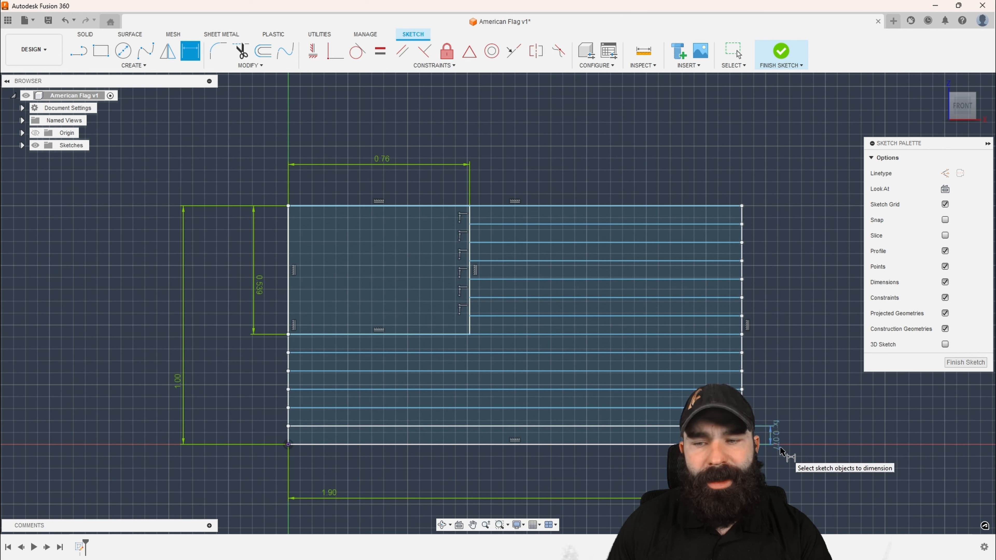
pyautogui.press('Escape')
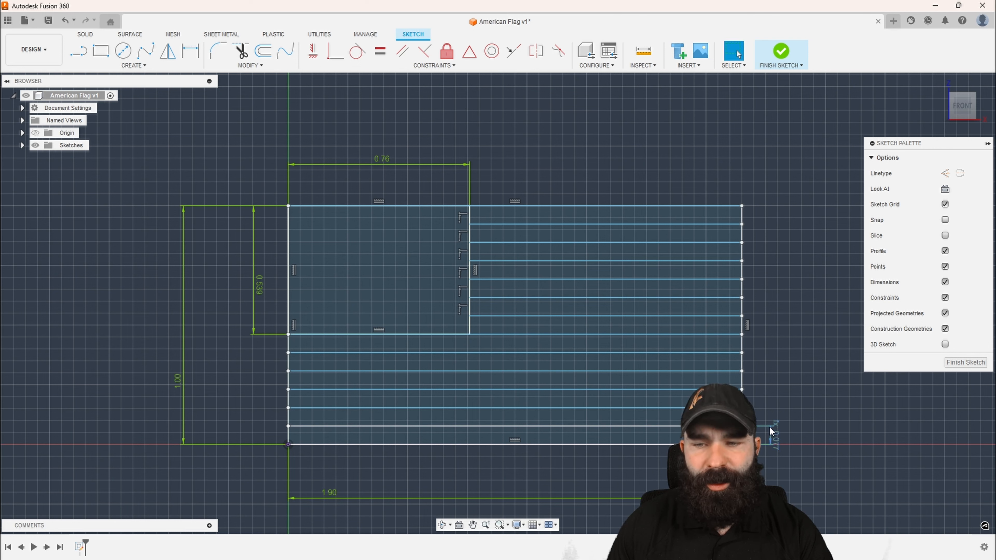
# Dimension the height of the second stripe from the flag's bottom, linking it to d9
pyautogui.press('d')
pyautogui.click(726, 426)
pyautogui.click(726, 409)
pyautogui.click(807, 415)
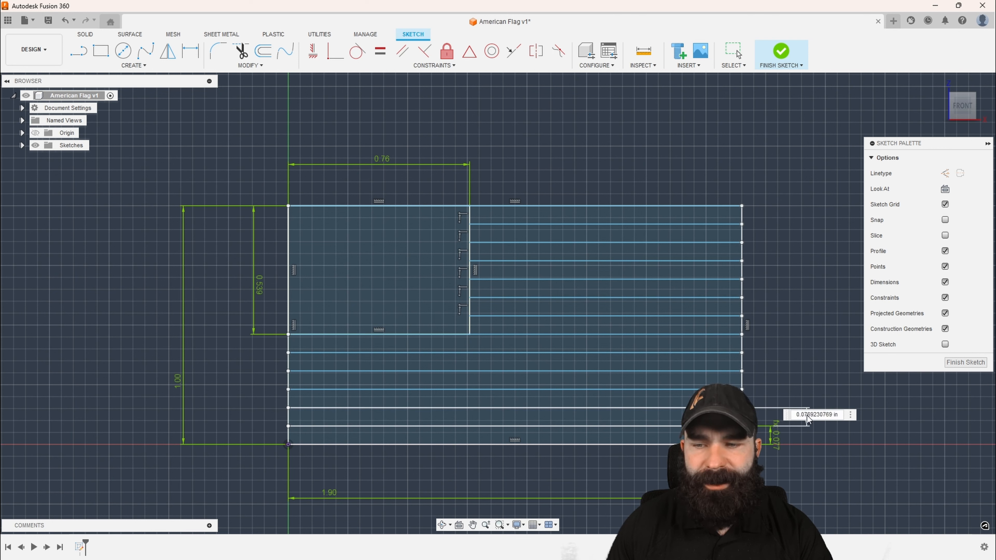
pyautogui.write('d9')
pyautogui.press('Return')
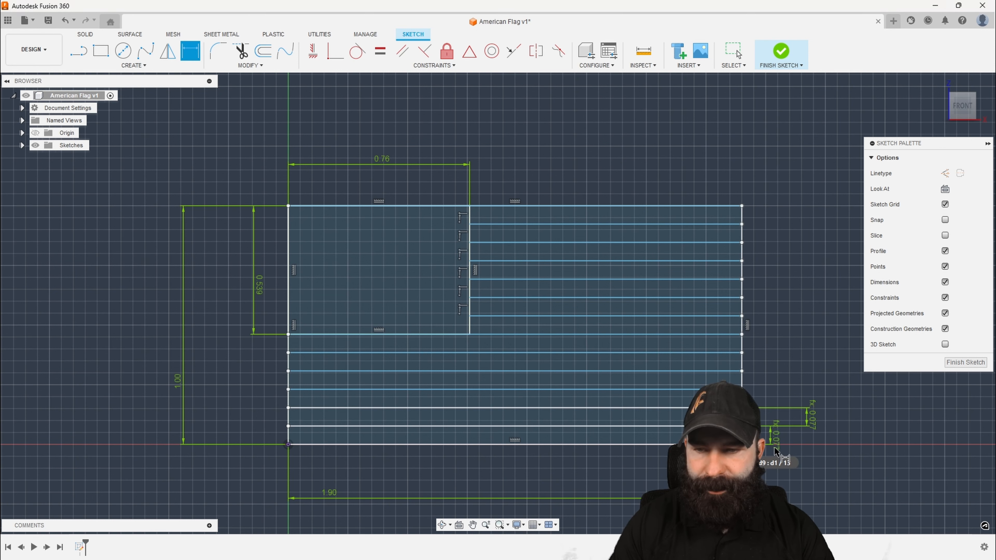
# Dimension the height of the third stripe from the flag's bottom, linking it to d10
pyautogui.click(725, 408)
pyautogui.click(726, 389)
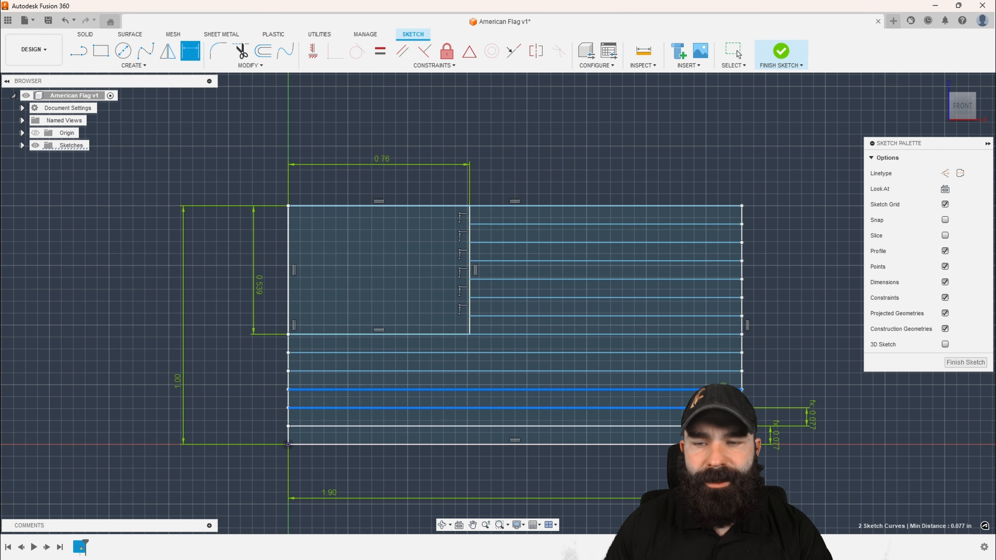
pyautogui.click(768, 395)
pyautogui.write('d9')
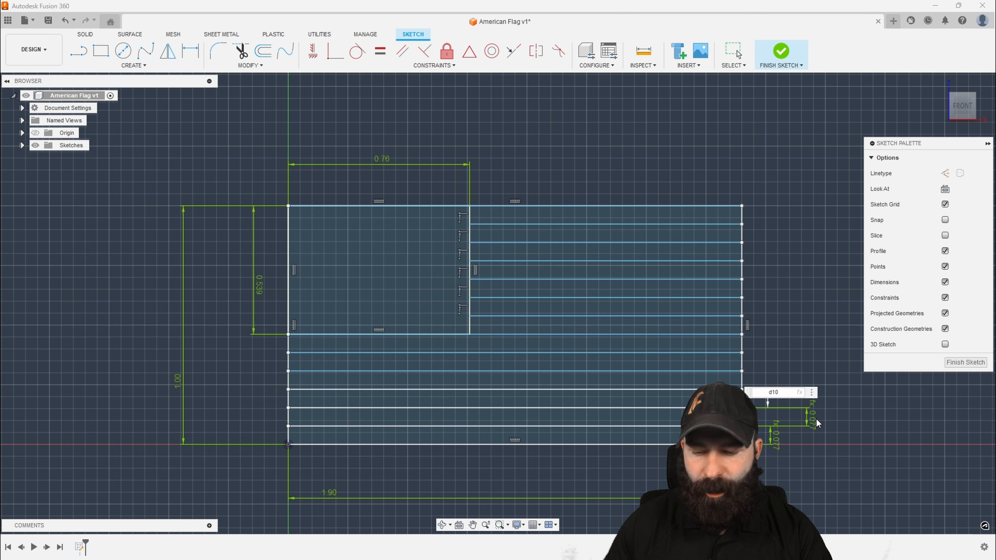
pyautogui.press('Return')
# Dimension the height of the fourth stripe from the flag's bottom, linking it to d9
pyautogui.click(727, 390)
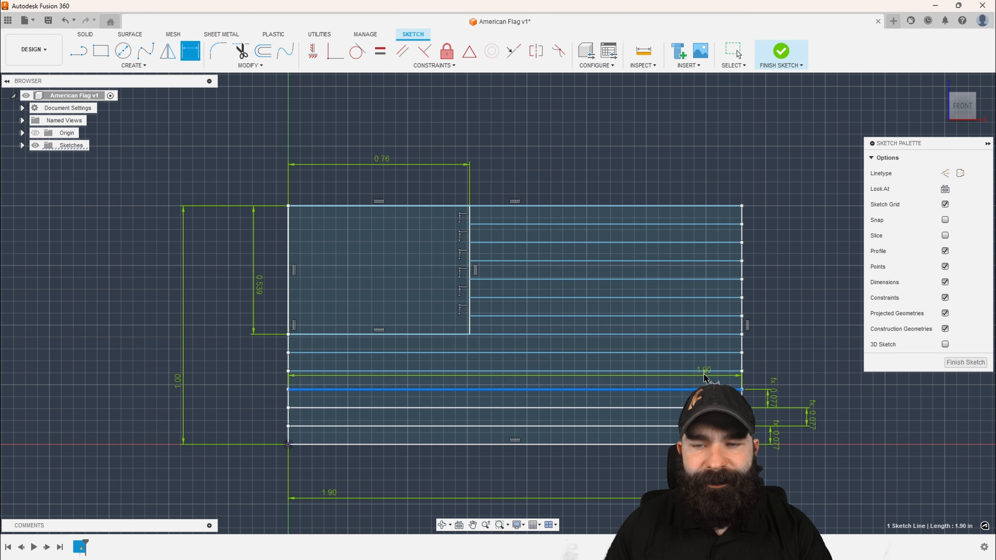
pyautogui.click(727, 371)
pyautogui.click(804, 377)
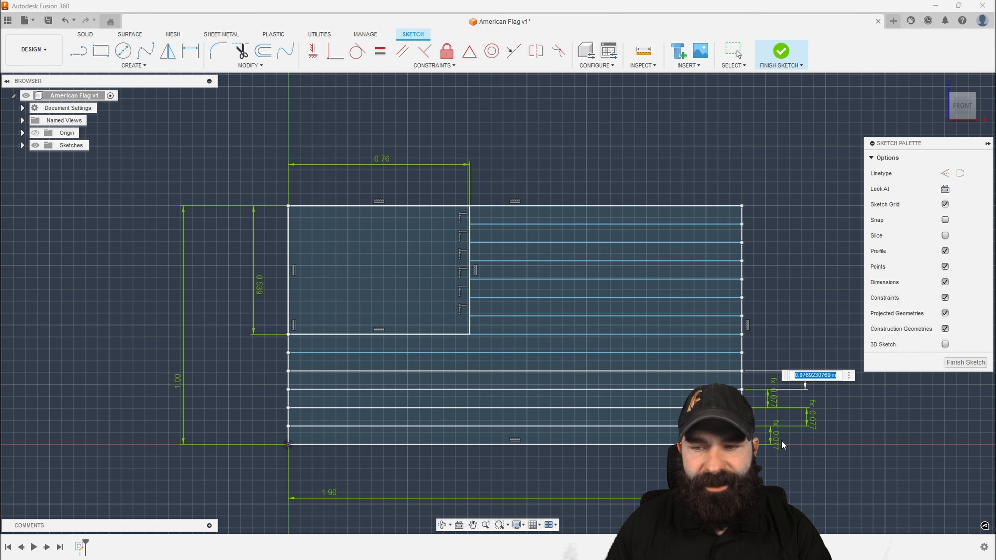
pyautogui.write('d9')
pyautogui.press('Return')
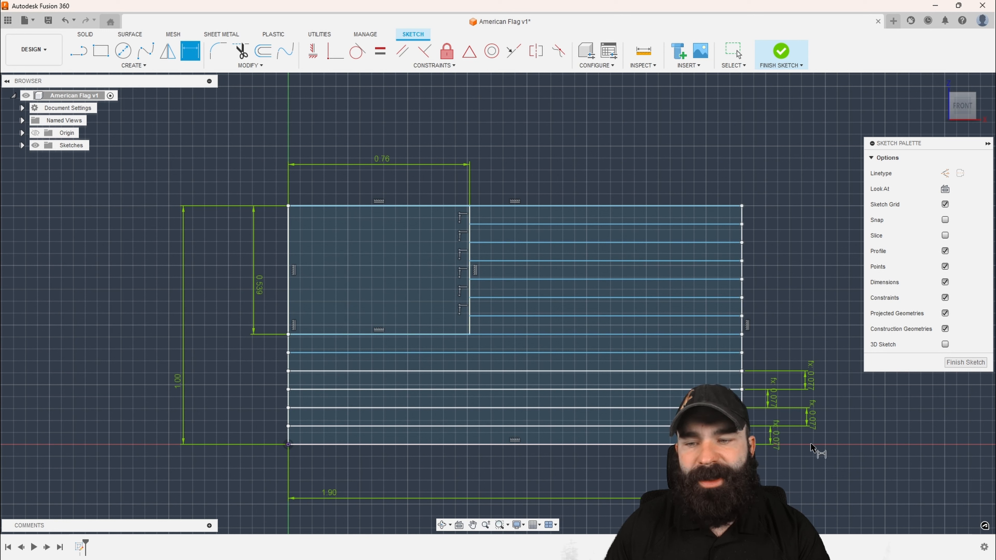
# Dimension the height of the fifth stripe from the flag's bottom, linking it to d9
pyautogui.click(736, 370)
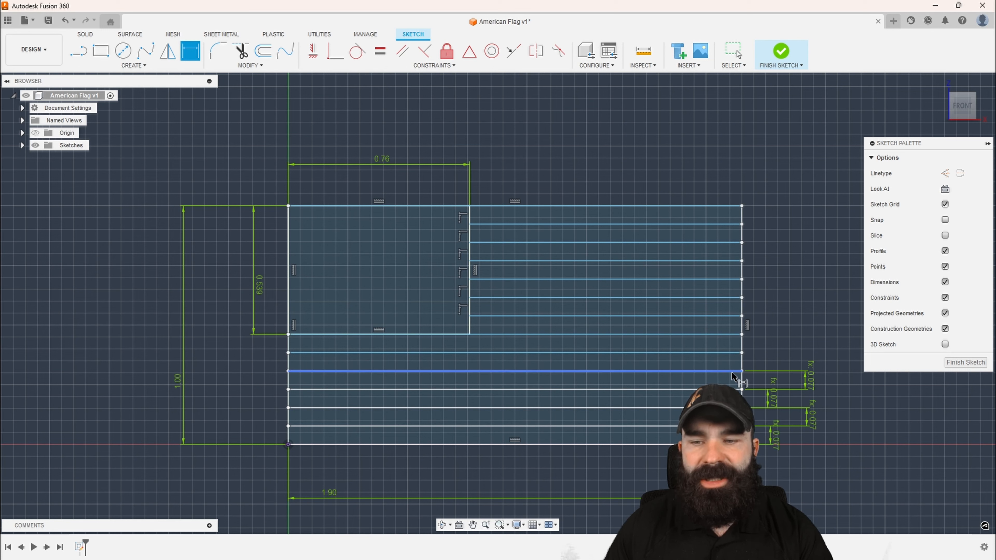
pyautogui.click(734, 352)
pyautogui.click(788, 360)
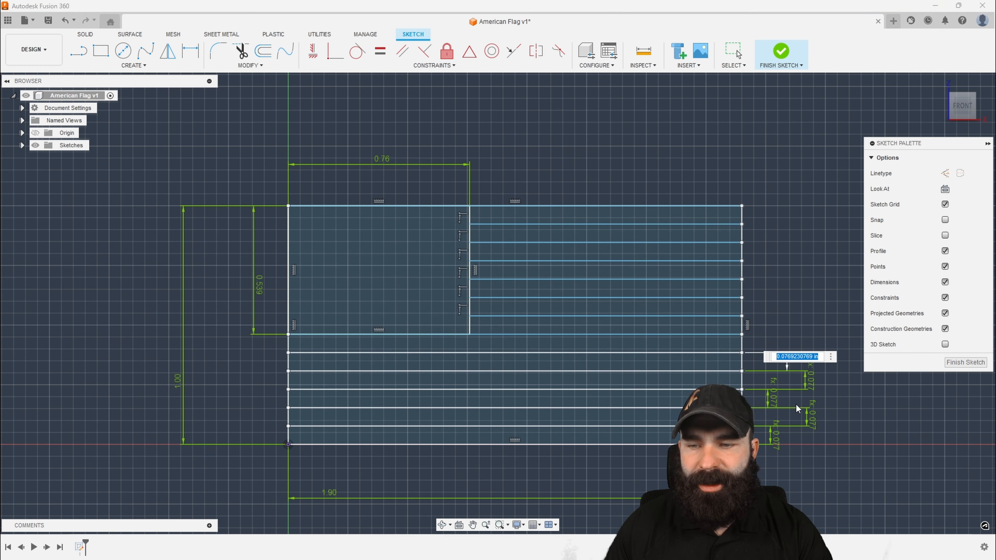
pyautogui.write('d9')
pyautogui.press('Return')
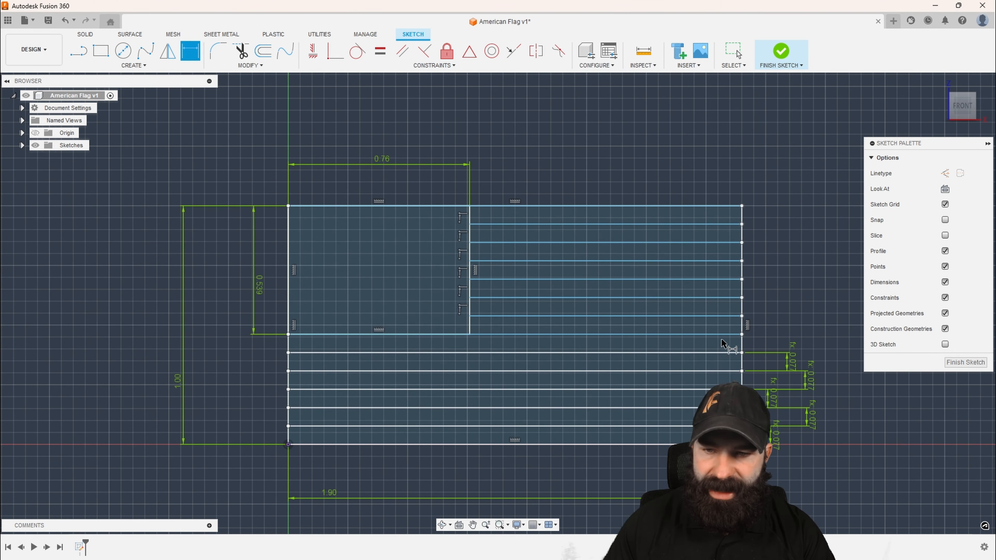
pyautogui.click(700, 353)
pyautogui.click(693, 338)
pyautogui.press('Return')
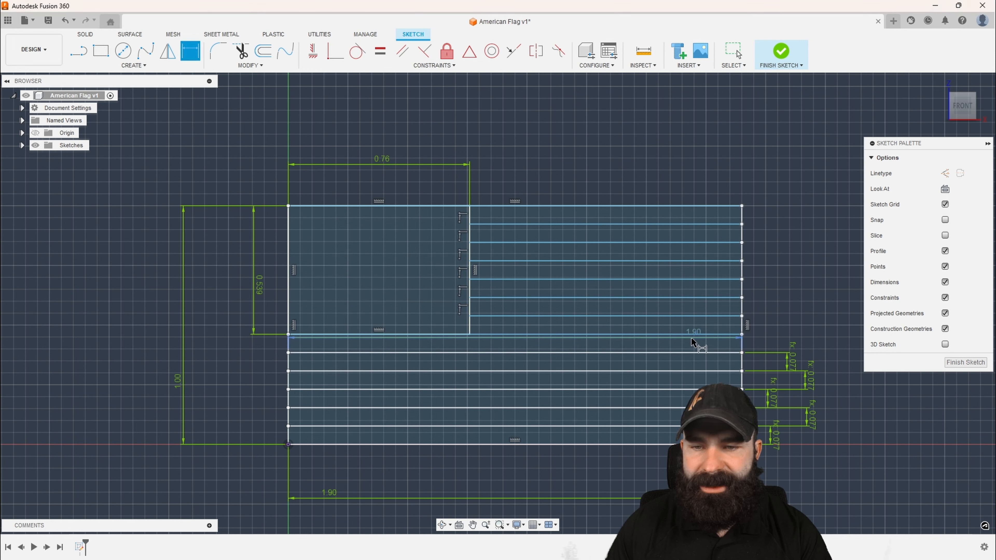
pyautogui.press('Escape')
pyautogui.moveTo(694, 336); pyautogui.dragTo(672, 177)
pyautogui.click(675, 178)
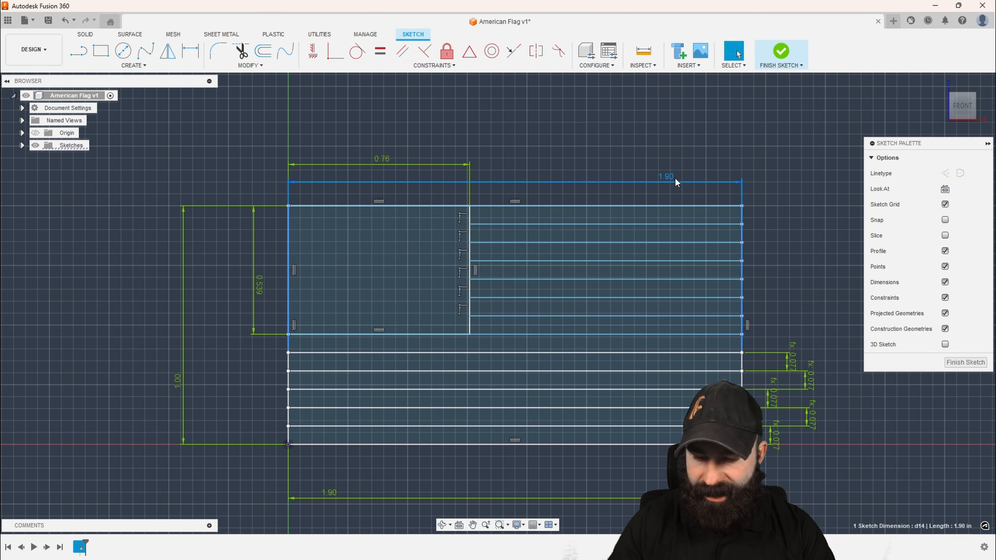
pyautogui.press('Delete')
# Dimension the height of the full-width stripe directly below the star field, linking it to d9
pyautogui.press('d')
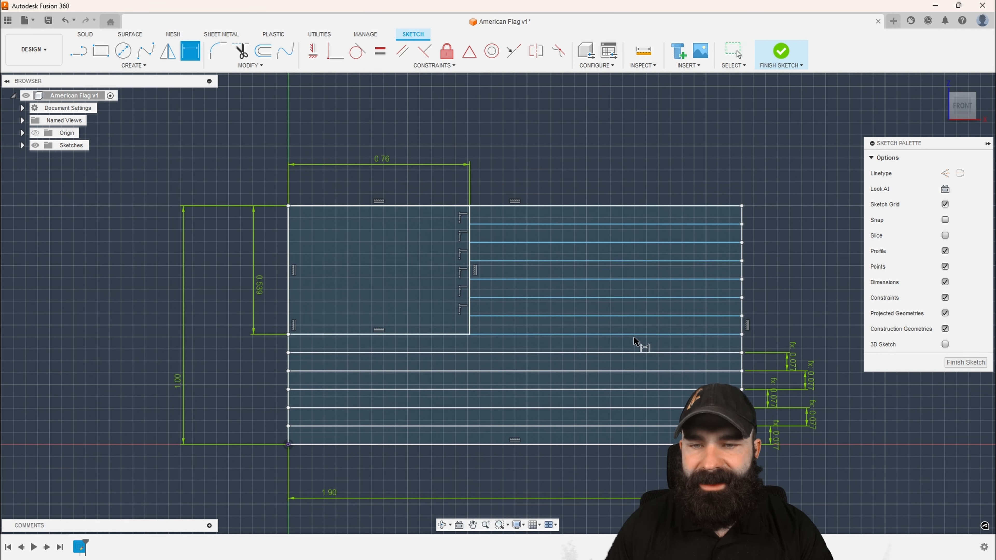
pyautogui.click(691, 335)
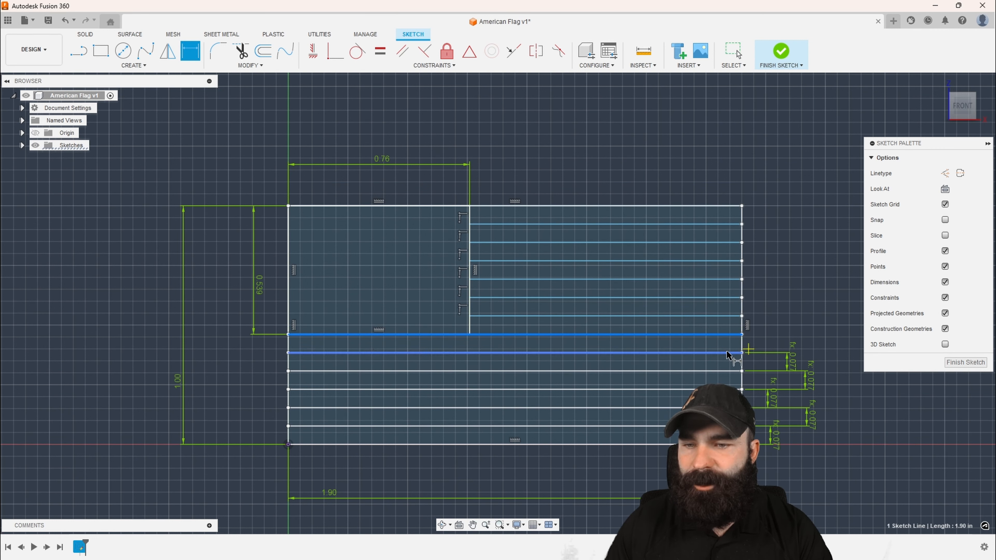
pyautogui.click(734, 353)
pyautogui.click(804, 331)
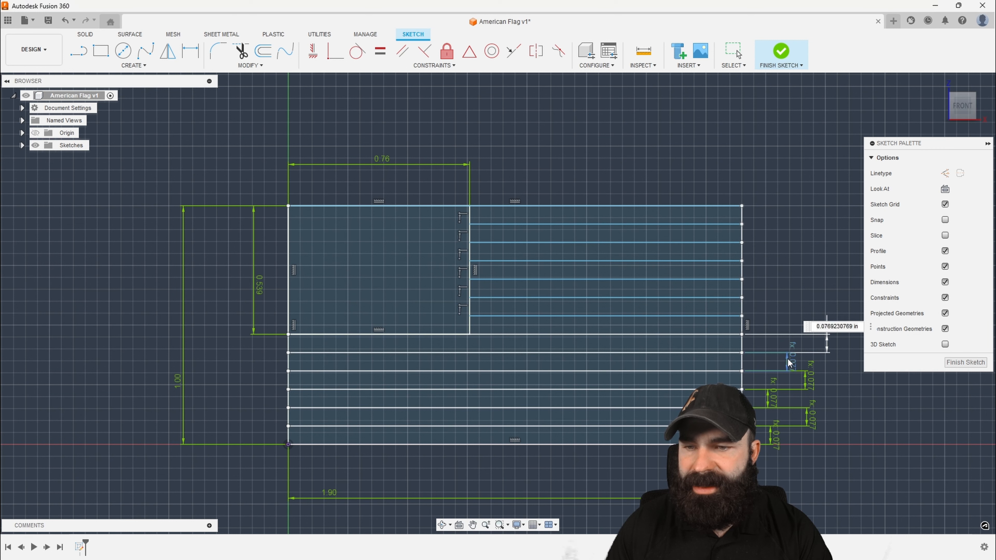
pyautogui.write('d9')
pyautogui.press('Return')
# Dimension the heights of the two lowest short stripes beside the star field at 0.0769230769 in each
pyautogui.click(724, 334)
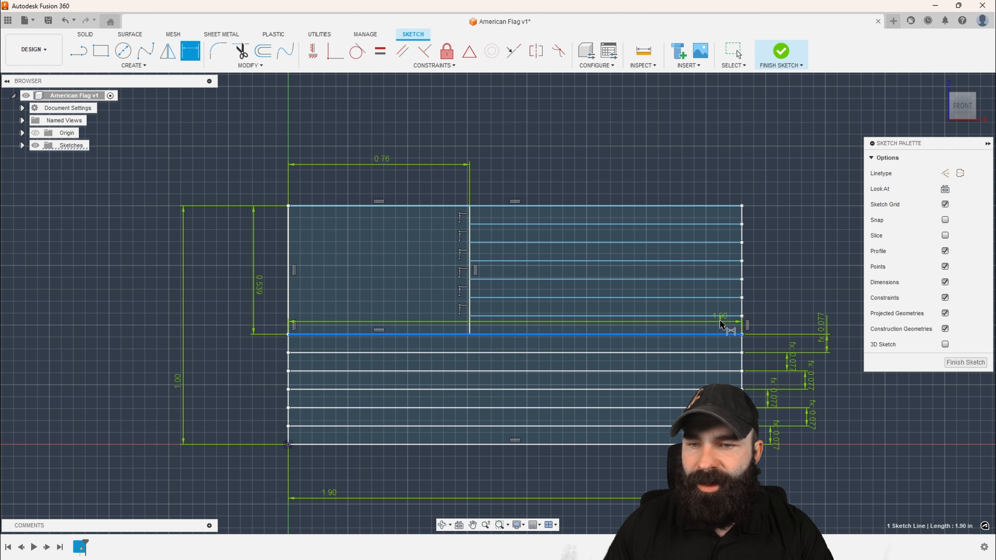
pyautogui.click(721, 316)
pyautogui.click(781, 324)
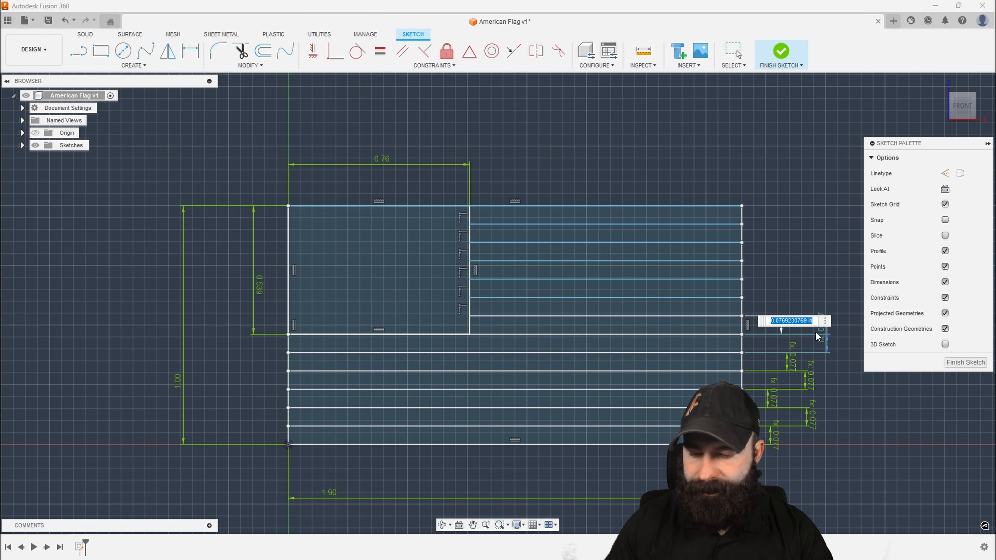
pyautogui.press('Return')
pyautogui.click(721, 317)
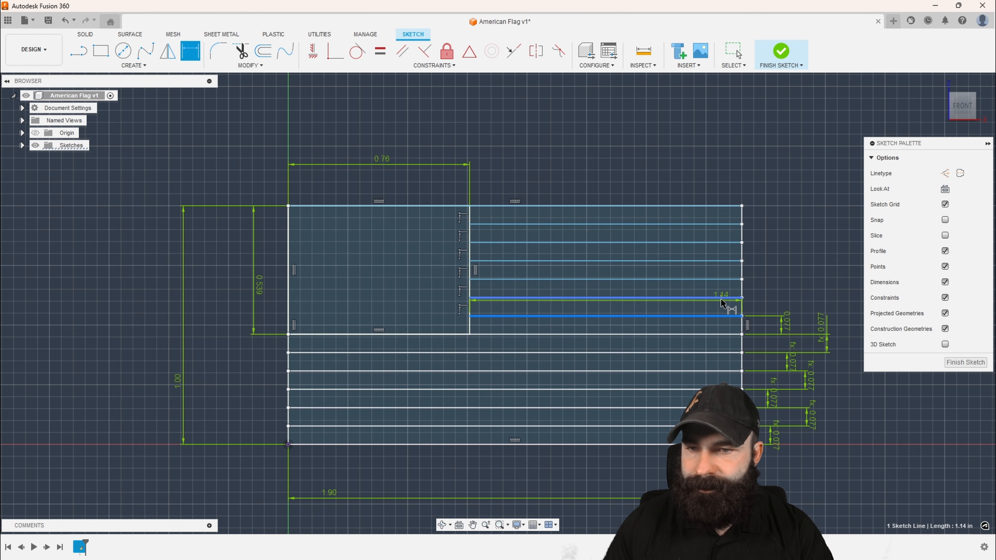
pyautogui.click(727, 297)
pyautogui.click(786, 308)
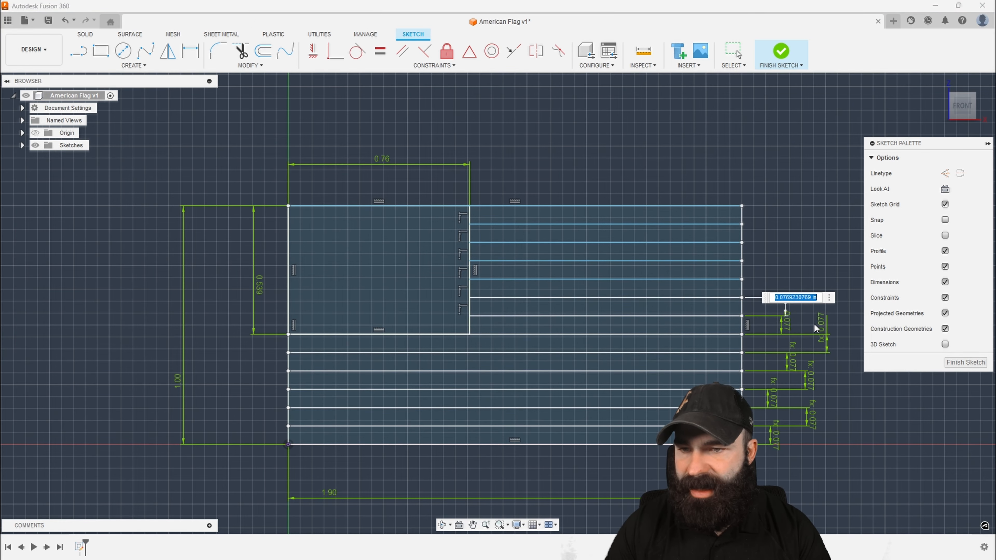
pyautogui.press('Return')
# Move the sixth stripe's height dimension closer to the flag and set the seventh stripe's height, counted from the flag's bottom, to d15
pyautogui.scroll(-2, 550, 373)
pyautogui.scroll(2, 736, 365)
pyautogui.scroll(4, 736, 366)
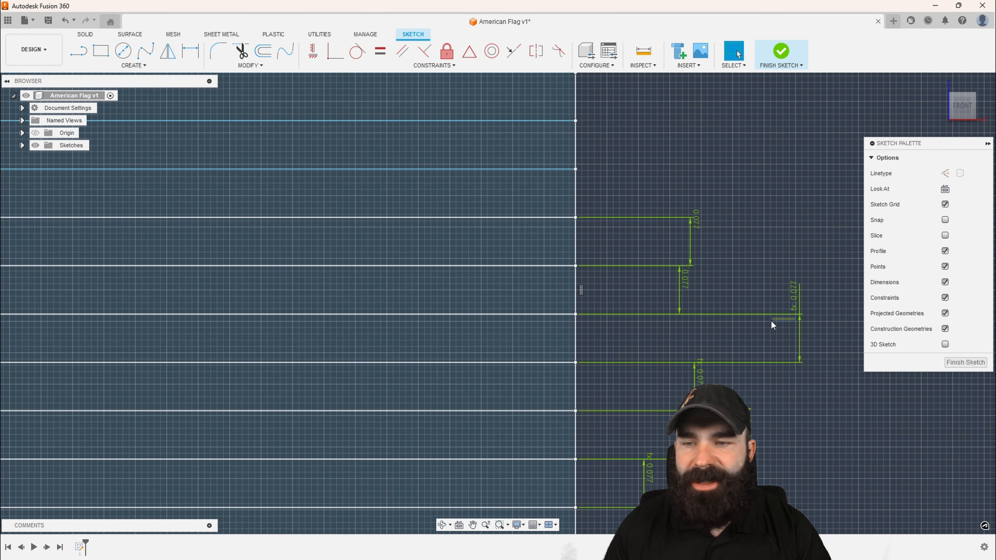
pyautogui.moveTo(800, 315)
pyautogui.mouseDown()
pyautogui.moveTo(771, 315)
pyautogui.moveTo(757, 286)
pyautogui.mouseUp()
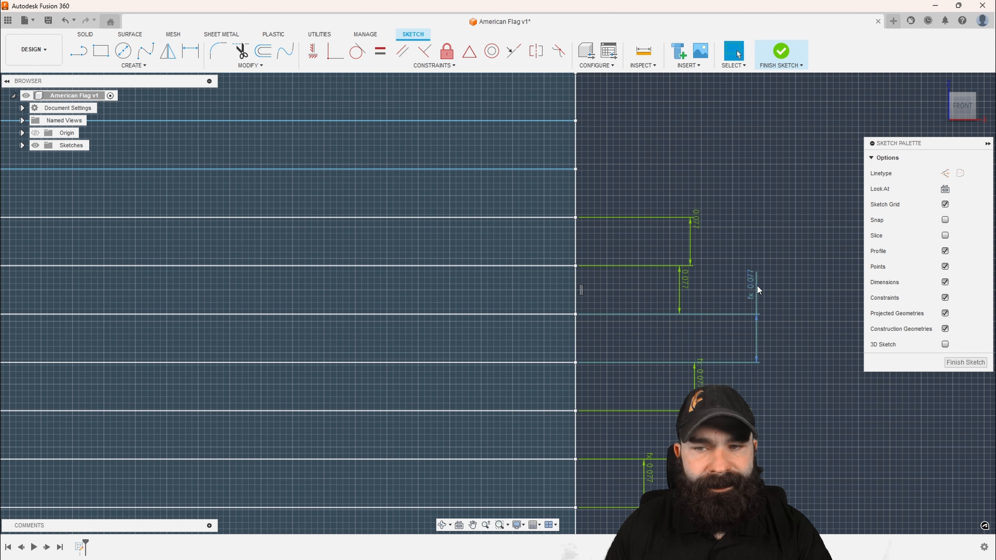
pyautogui.doubleClick(684, 285)
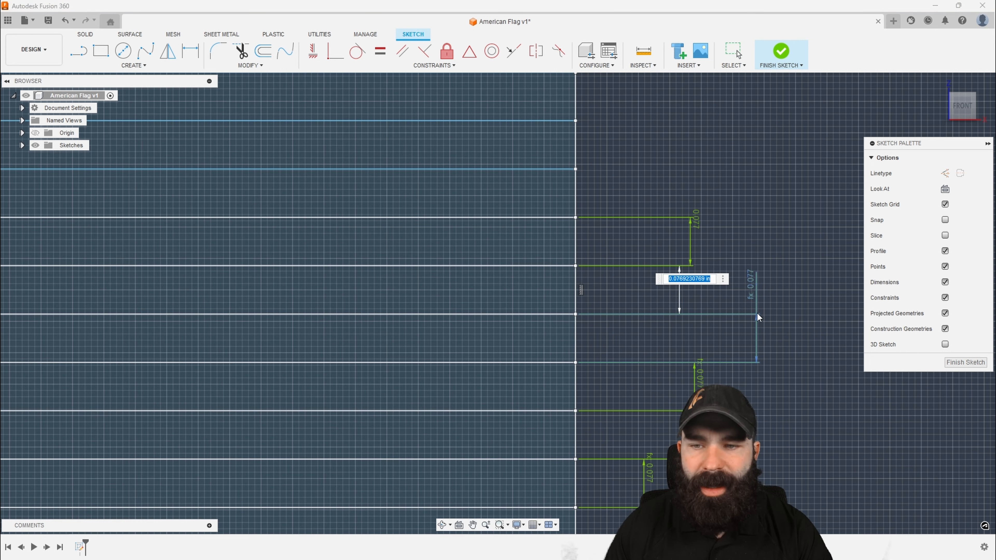
pyautogui.write('d15')
pyautogui.press('Return')
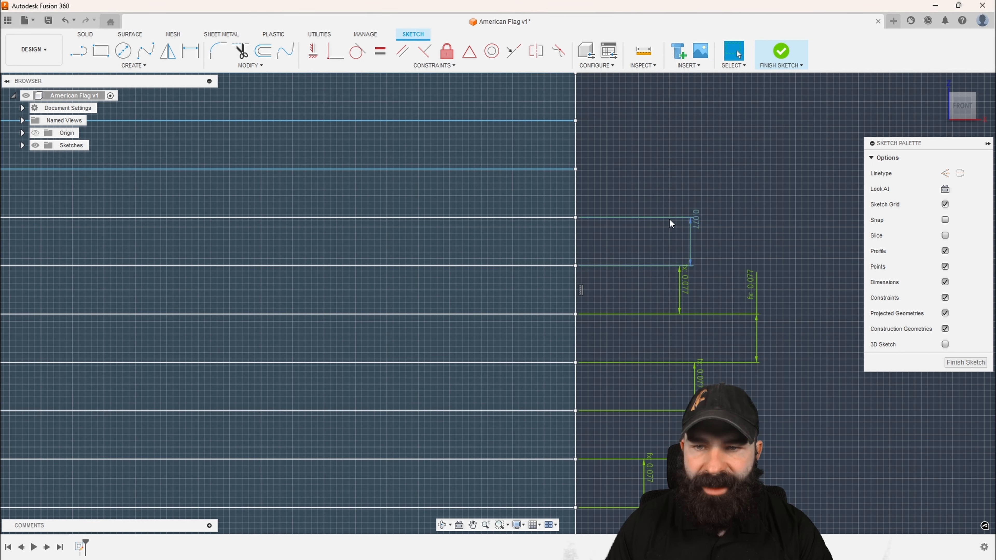
# Set the height of the second-lowest short stripe beside the star field to d15
pyautogui.doubleClick(697, 219)
pyautogui.write('d15')
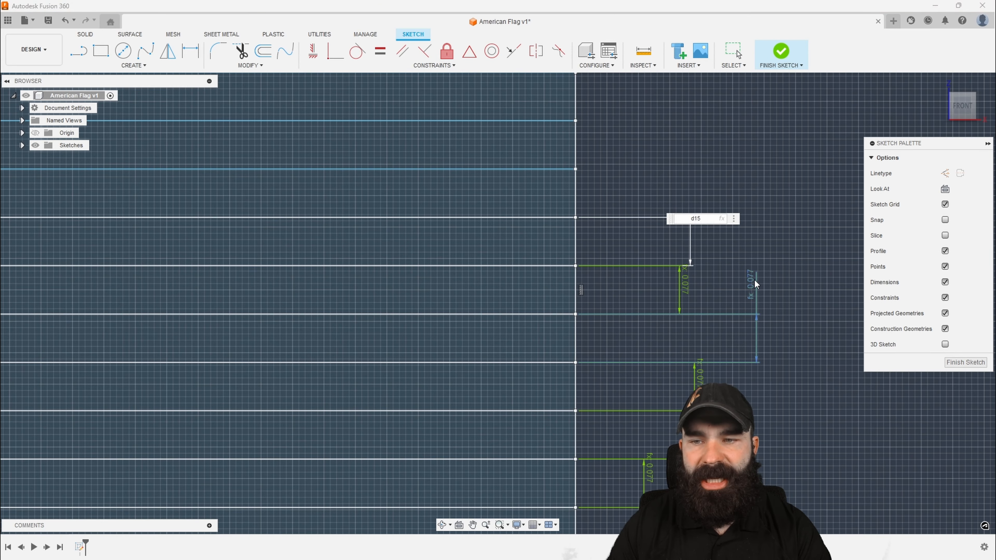
pyautogui.press('Return')
# Dimension the height of the fifth stripe from the flag's top edge, linking it to d17
pyautogui.scroll(-9, 807, 313)
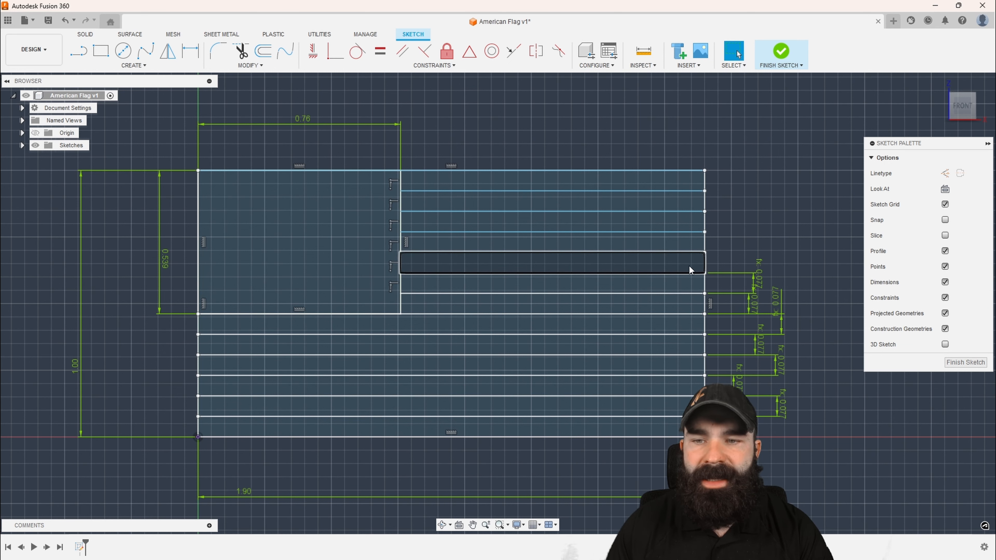
pyautogui.press('d')
pyautogui.click(678, 273)
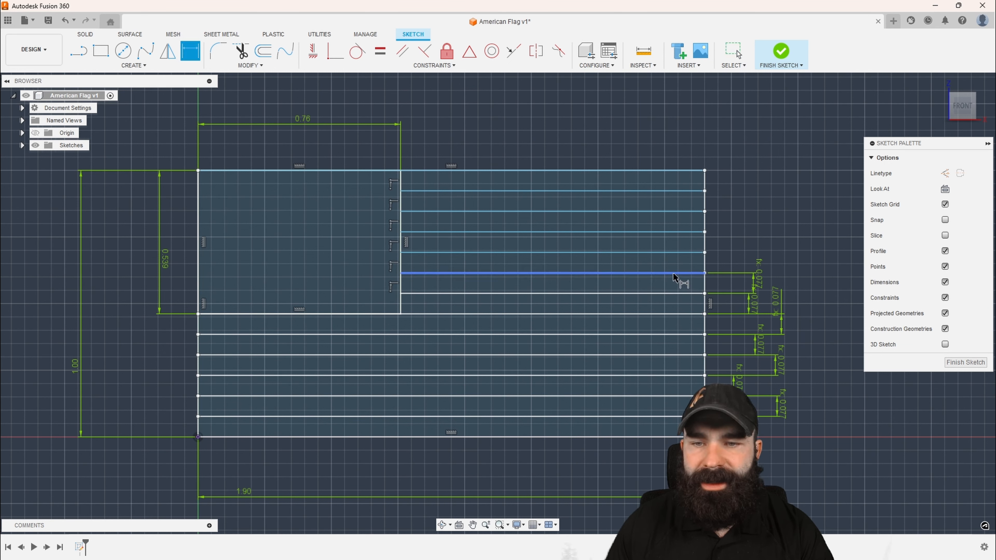
pyautogui.click(684, 253)
pyautogui.click(723, 259)
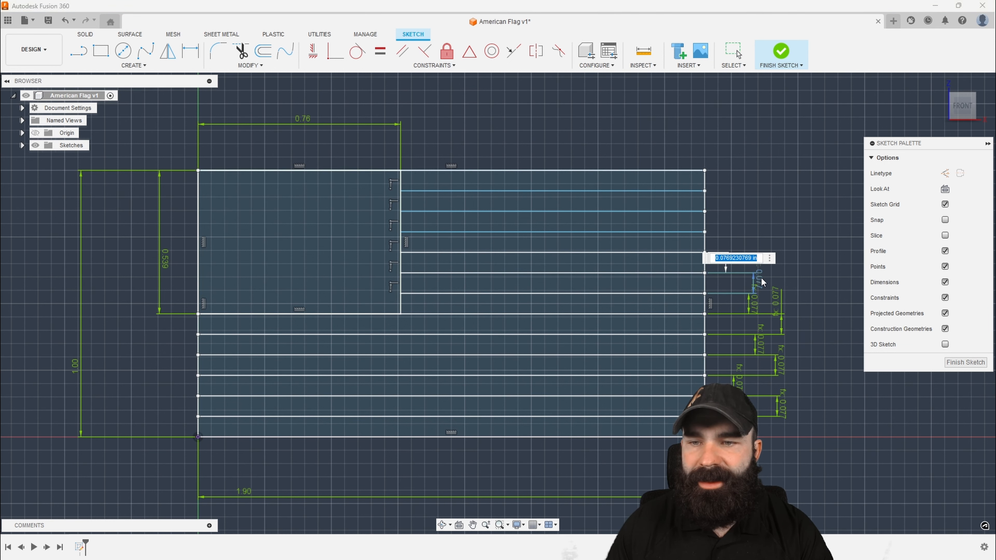
pyautogui.write('d17')
pyautogui.press('Return')
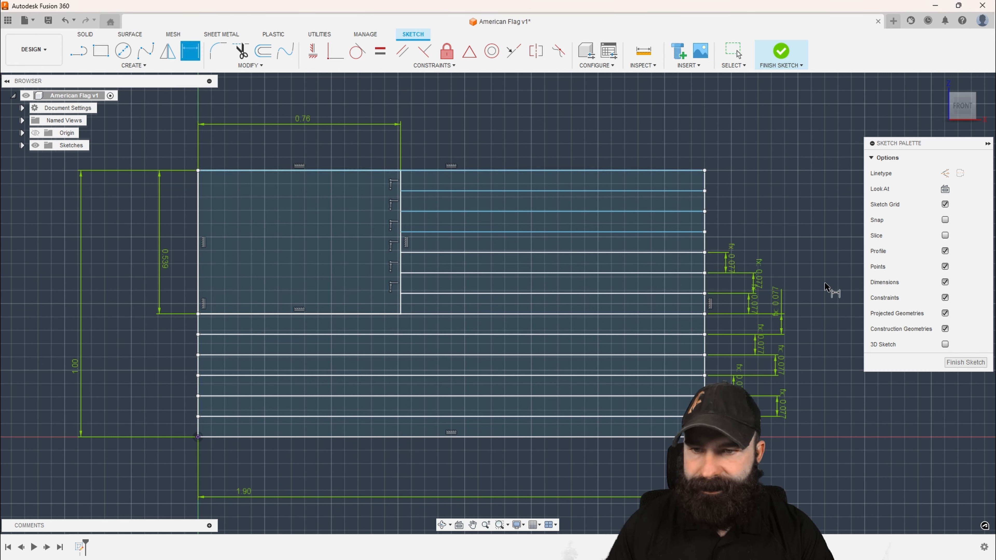
# Dimension the height of the fourth stripe from the flag's top edge, linking it to d17
pyautogui.click(658, 254)
pyautogui.click(656, 233)
pyautogui.click(730, 254)
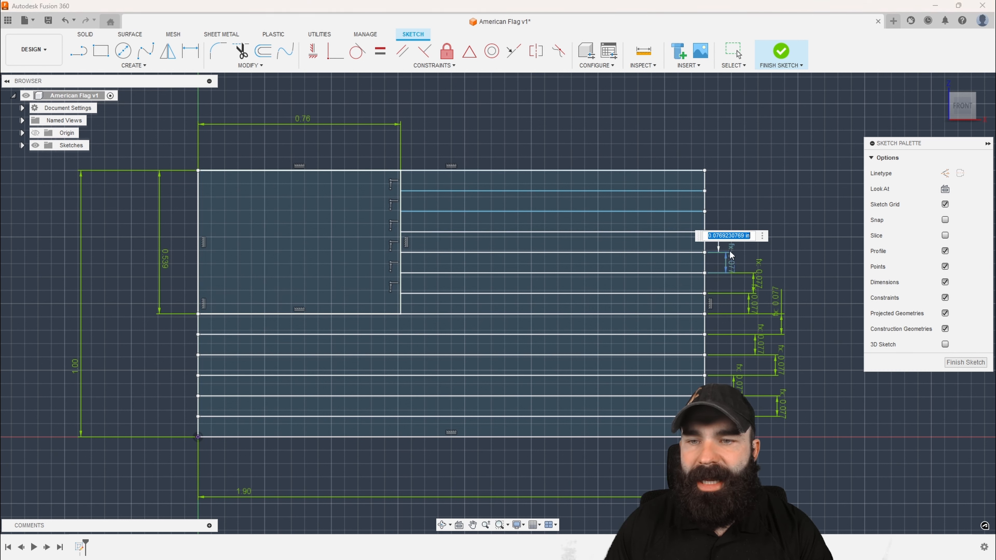
pyautogui.write('d17')
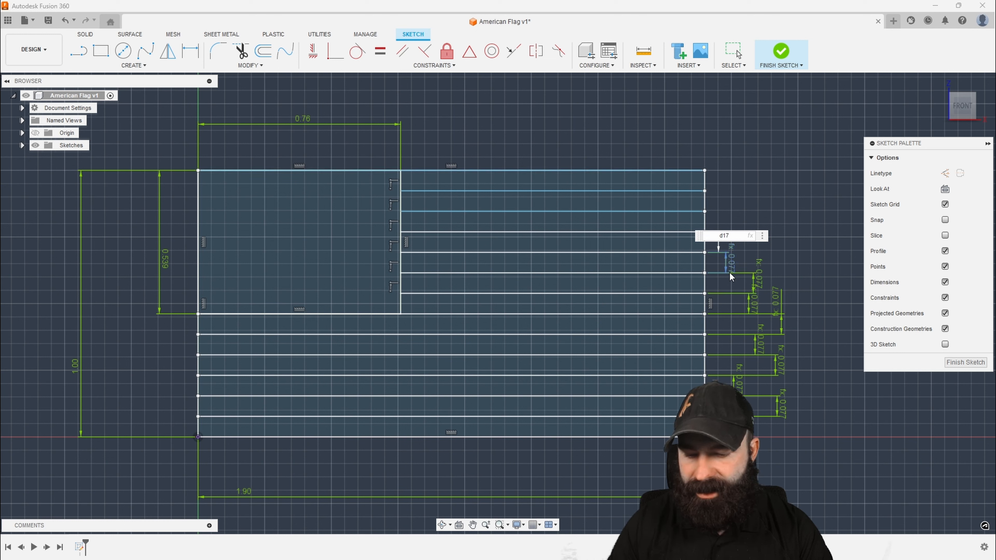
pyautogui.press('Return')
# Dimension the height of the third stripe from the flag's top edge, linking it to the height of the fourth stripe from the bottom
pyautogui.click(662, 233)
pyautogui.click(665, 212)
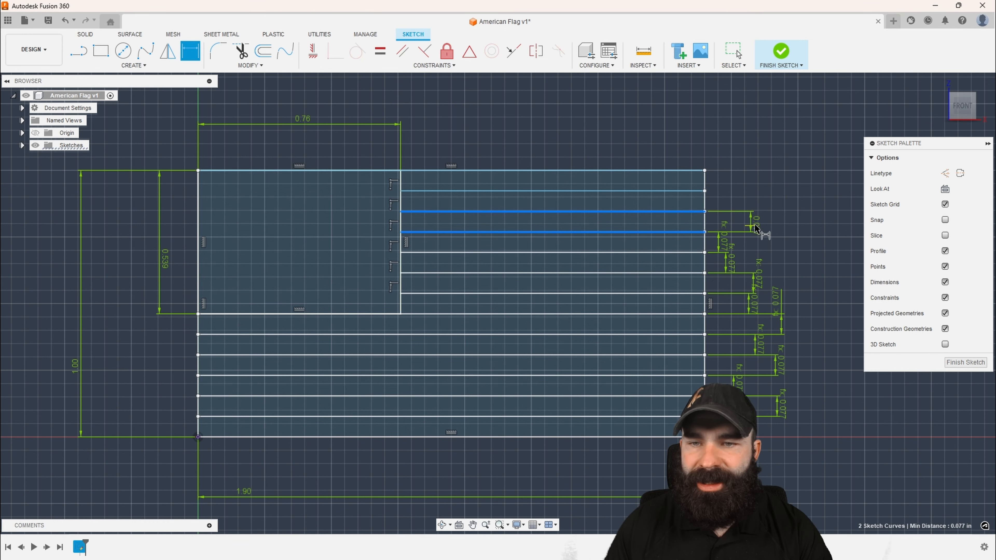
pyautogui.click(781, 223)
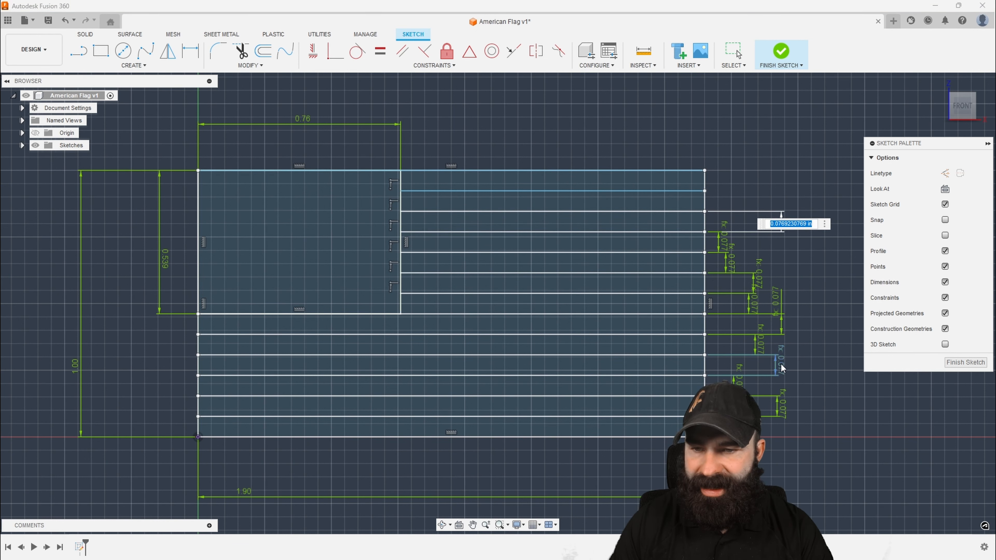
pyautogui.press('Return')
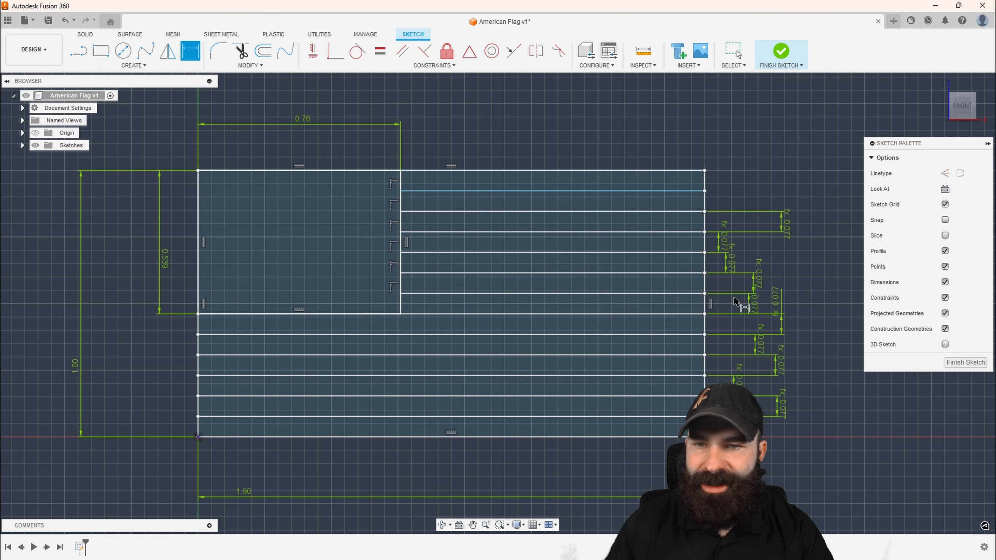
# Dimension the height of the second stripe from the flag's top edge, linking it to d15
pyautogui.click(686, 212)
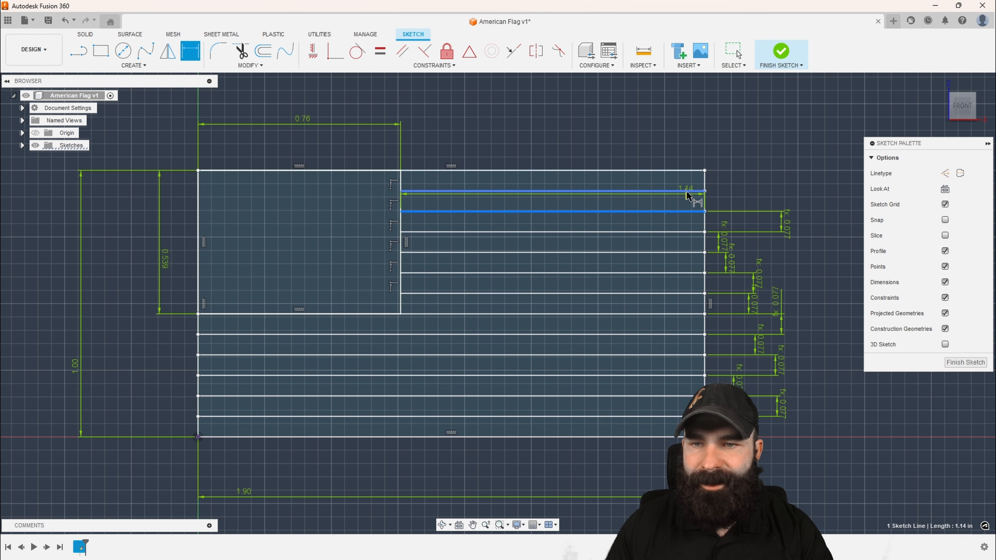
pyautogui.click(689, 191)
pyautogui.click(772, 195)
pyautogui.click(778, 312)
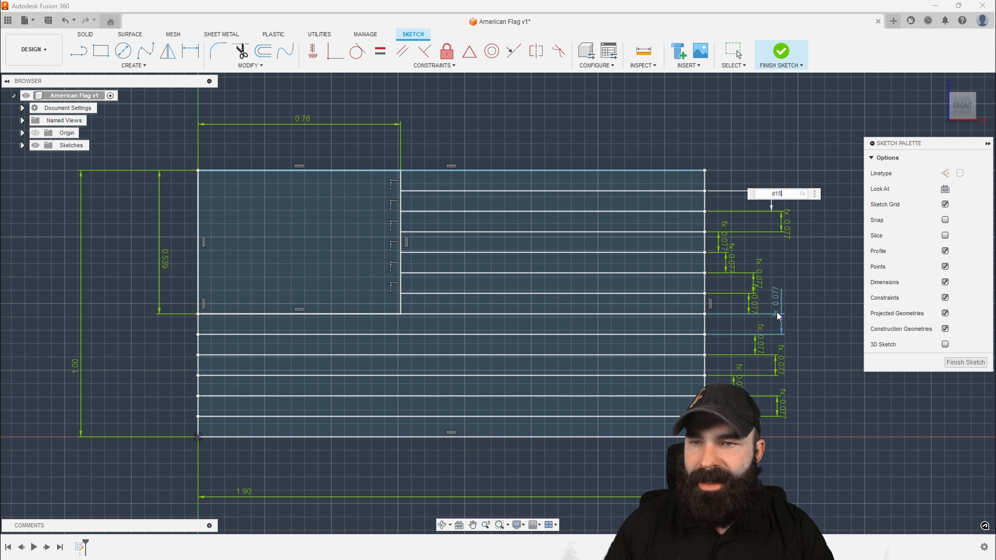
pyautogui.press('Return')
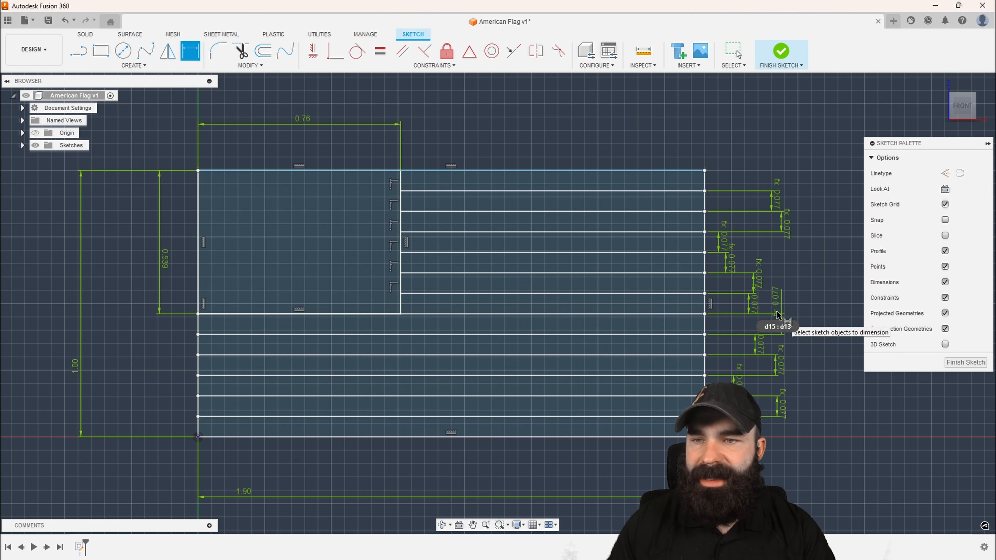
# Add a driven height dimension to the flag's topmost stripe
pyautogui.click(655, 192)
pyautogui.click(755, 177)
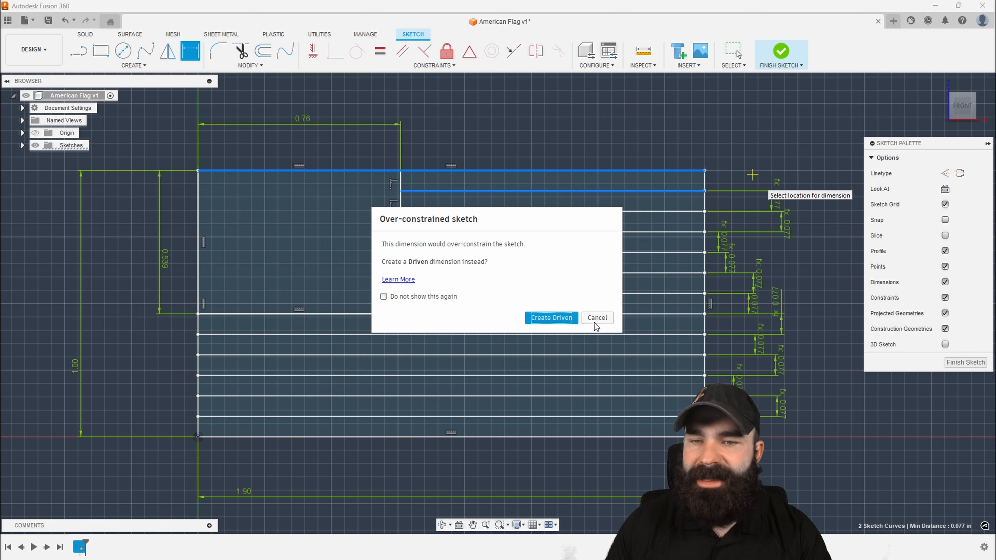
pyautogui.click(569, 318)
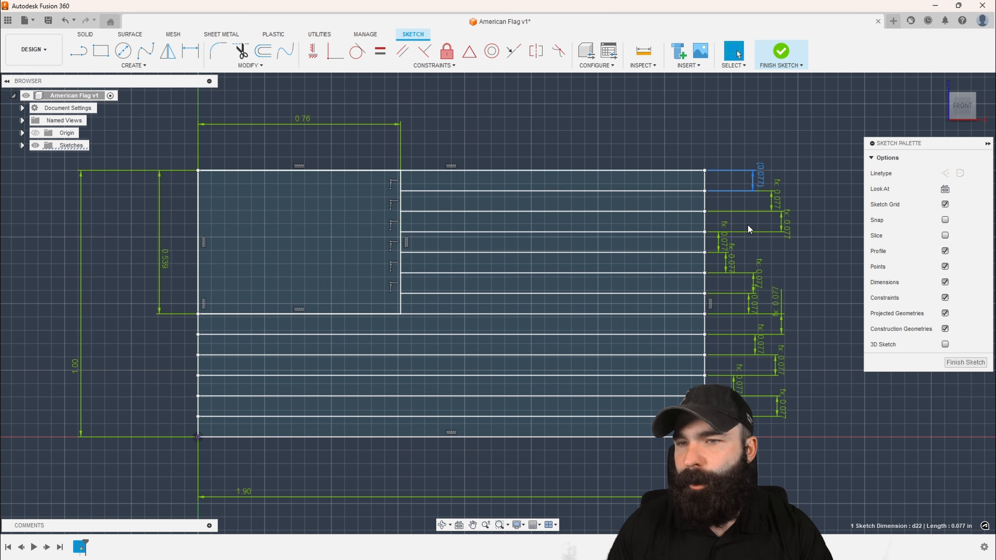
# Reposition the flag's overall width dimension and set it to the expression d1*1.9
pyautogui.scroll(-1, 745, 225)
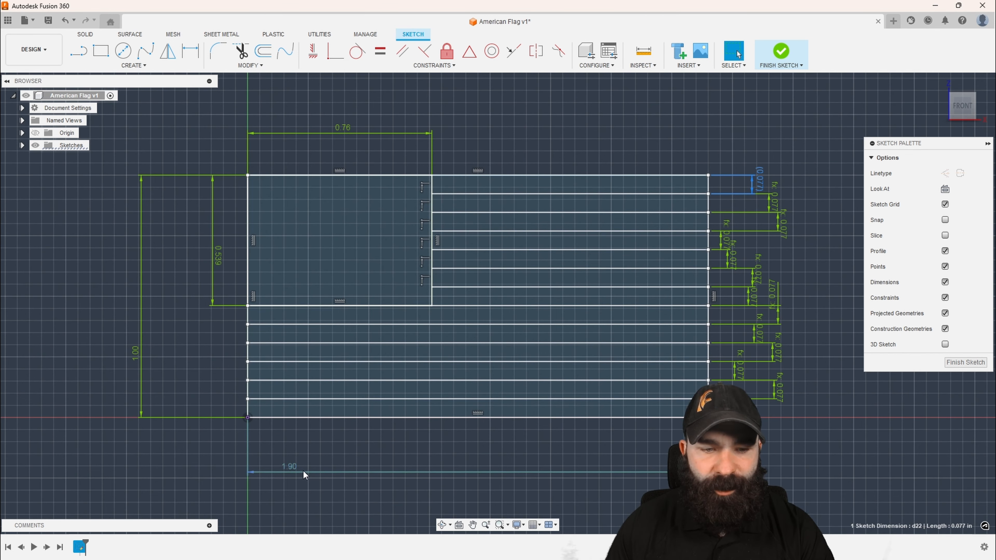
pyautogui.moveTo(293, 468); pyautogui.dragTo(309, 467)
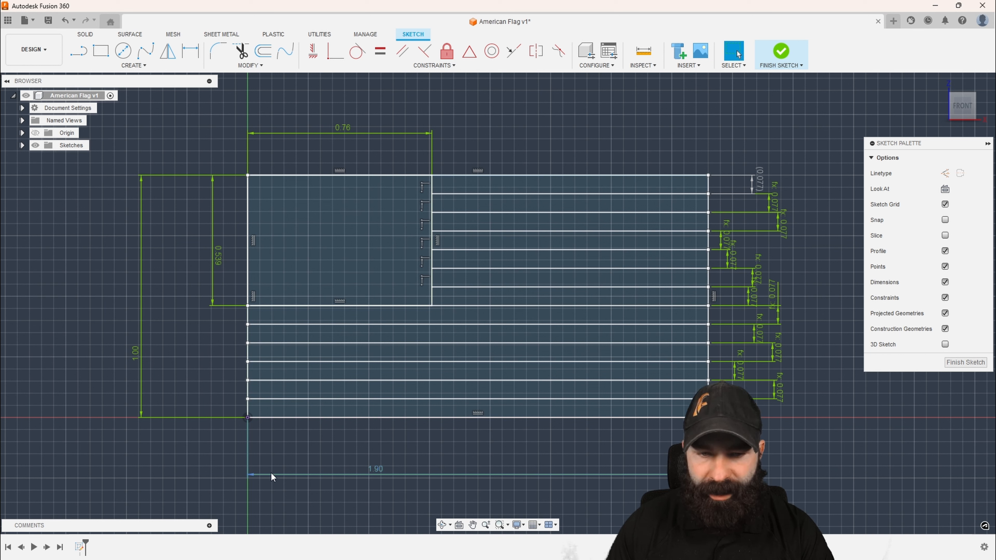
pyautogui.click(379, 470)
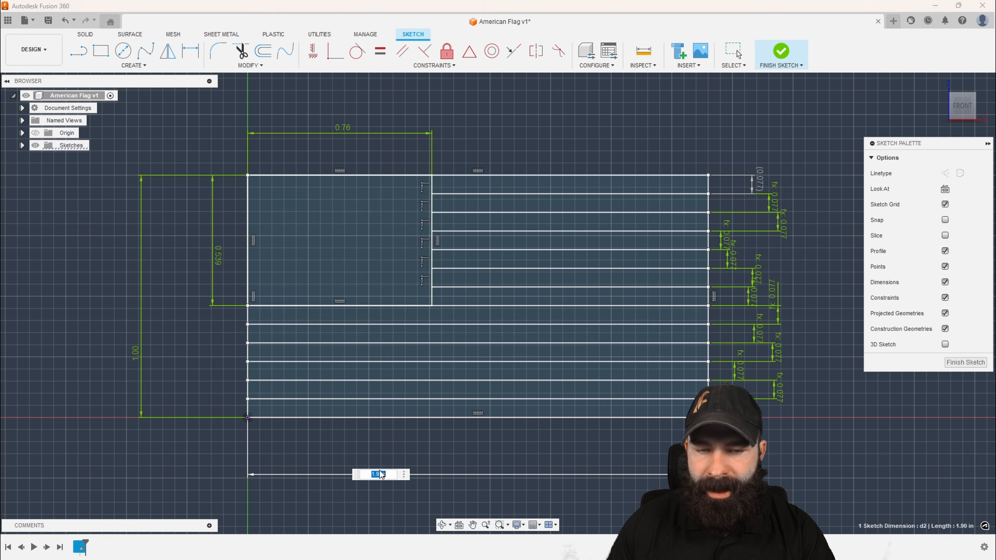
pyautogui.click(373, 475)
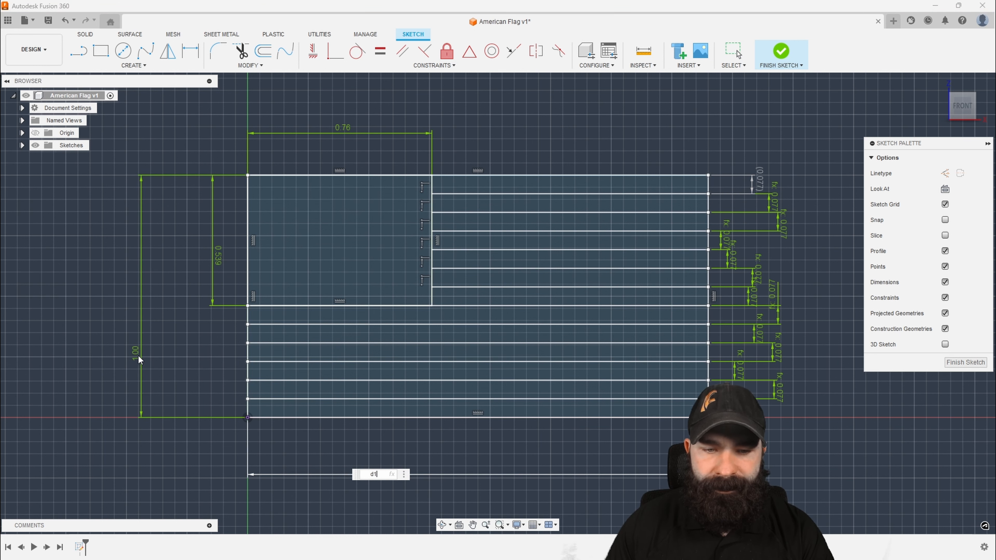
pyautogui.write('d1')
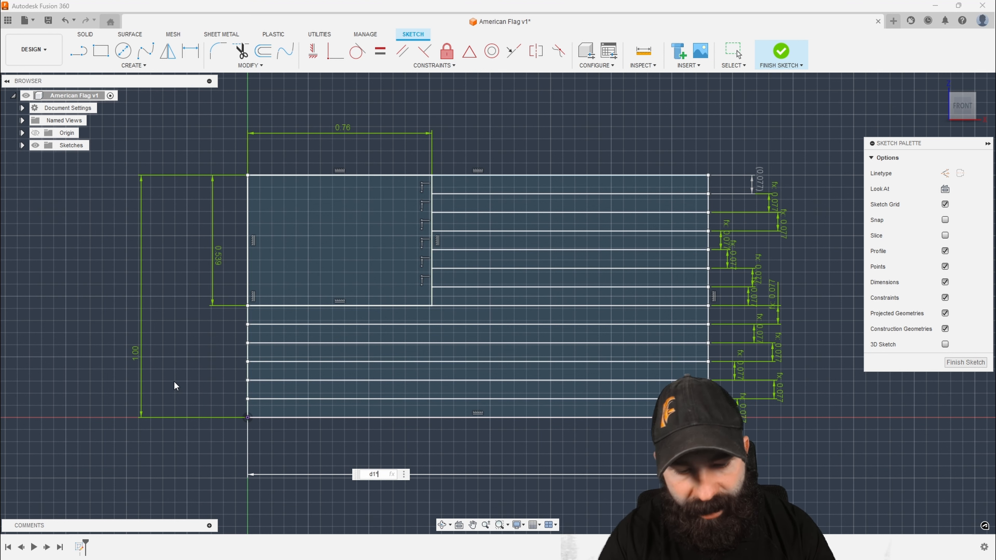
pyautogui.write('*1.9')
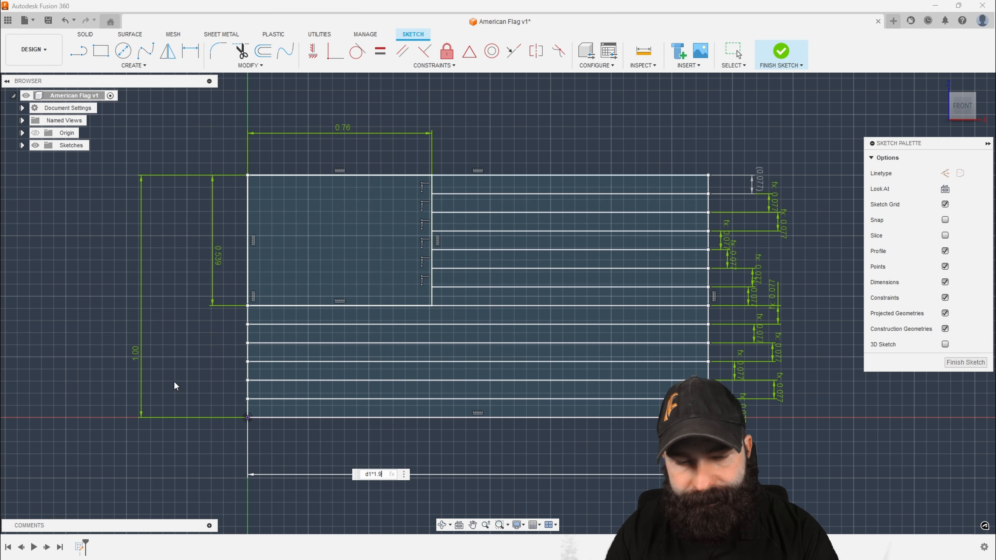
pyautogui.press('Return')
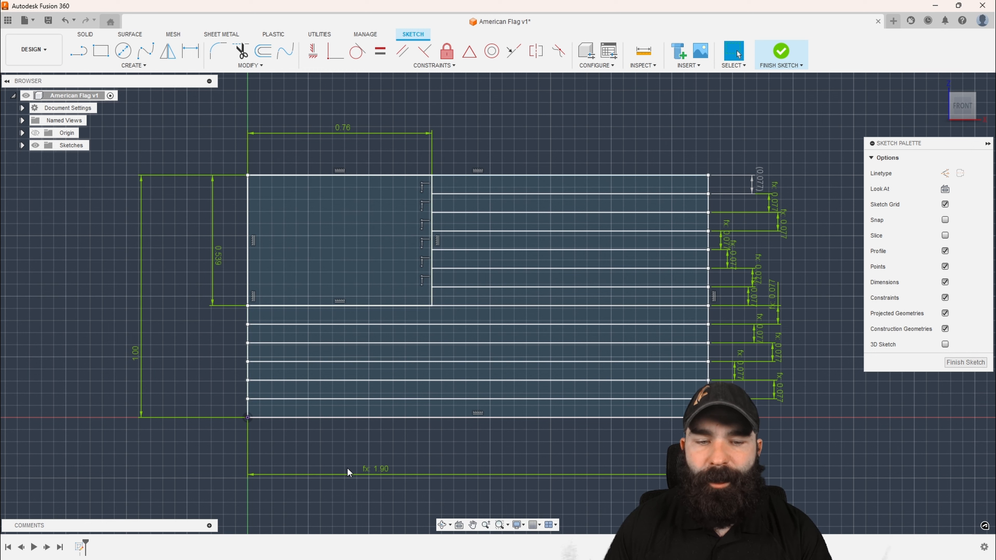
# Set the flag's overall height to 2 in to test the linked dimensions
pyautogui.doubleClick(137, 361)
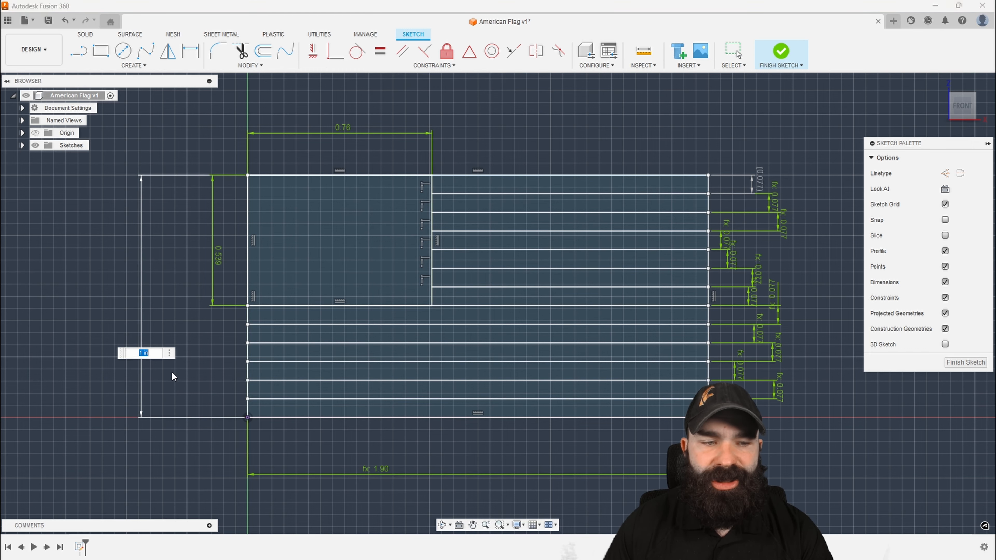
pyautogui.press('Return')
pyautogui.scroll(-4, 174, 379)
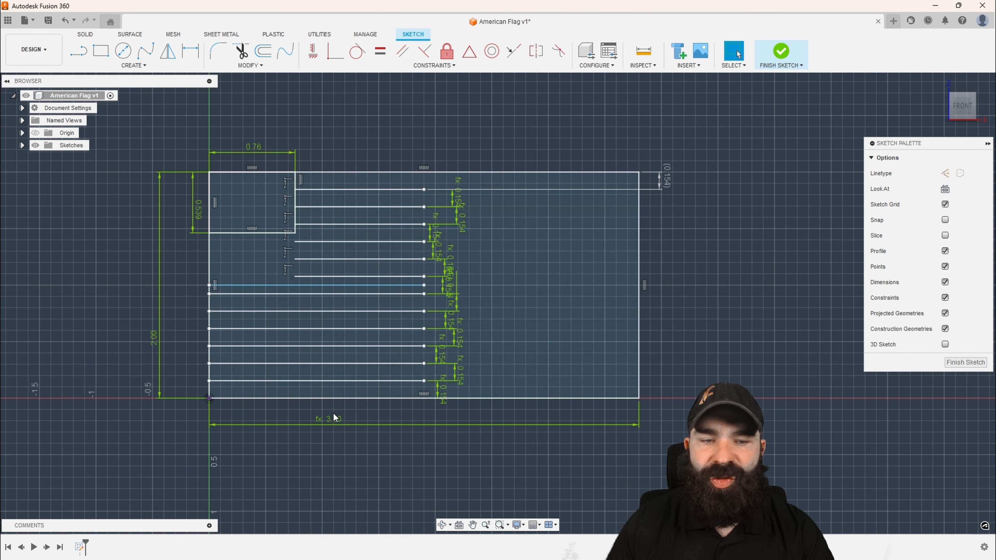
# Set the flag's overall height to 3 in as a further resize test
pyautogui.doubleClick(151, 337)
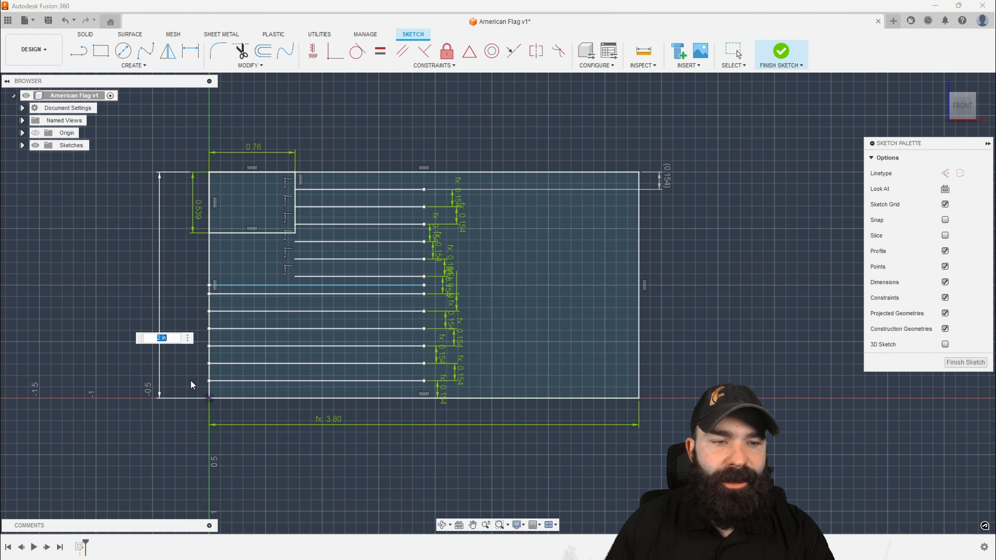
pyautogui.write('3')
pyautogui.press('Return')
pyautogui.scroll(-2, 263, 447)
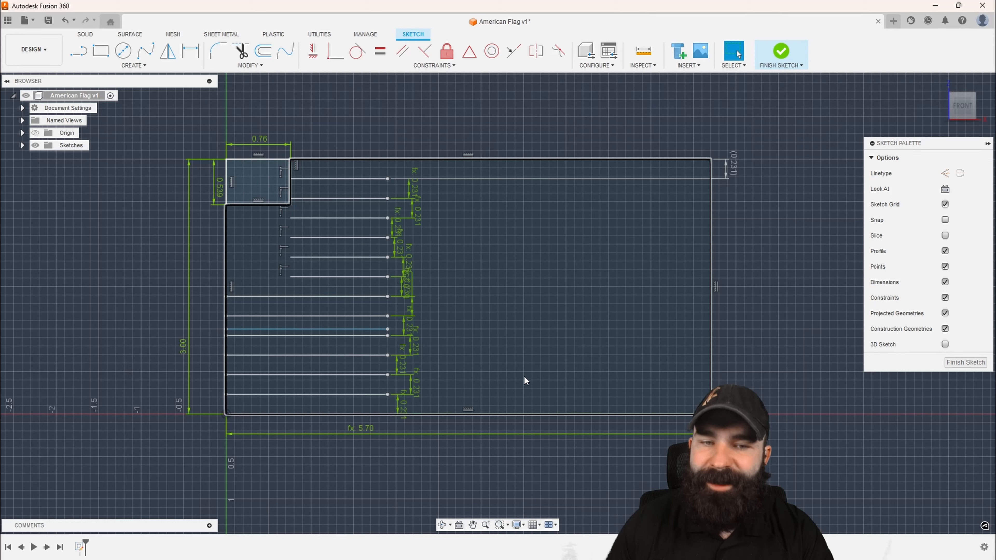
# Extend the two lowest stripe lines to the flag's right edge, and set the flag's overall height to 2 in
pyautogui.moveTo(387, 394); pyautogui.dragTo(710, 394)
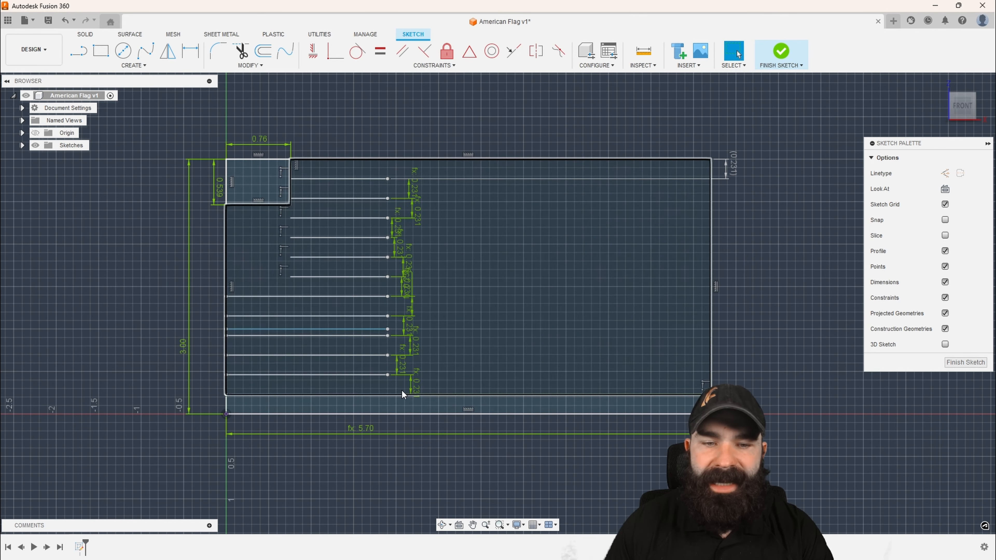
pyautogui.moveTo(387, 375); pyautogui.dragTo(711, 375)
pyautogui.click(181, 348)
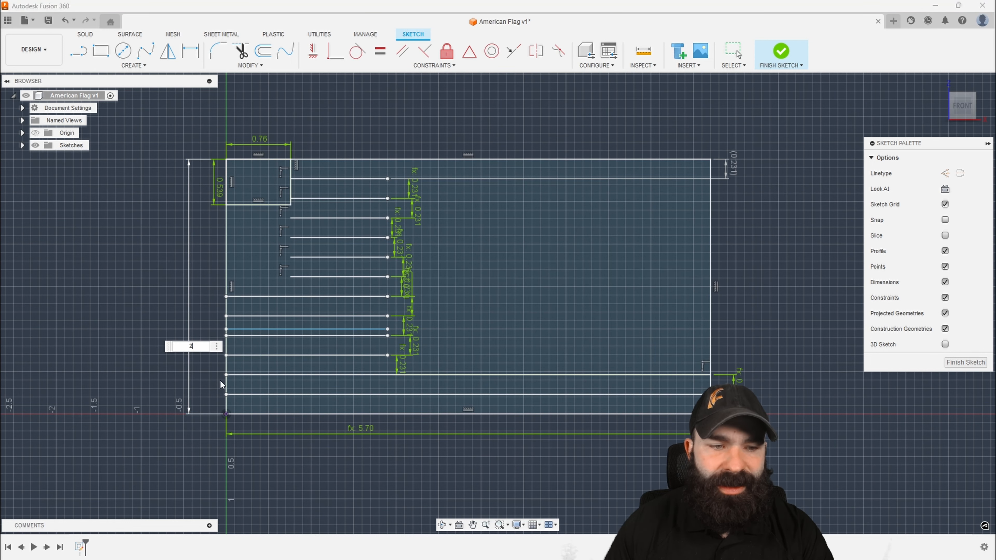
pyautogui.write('2')
pyautogui.press('Return')
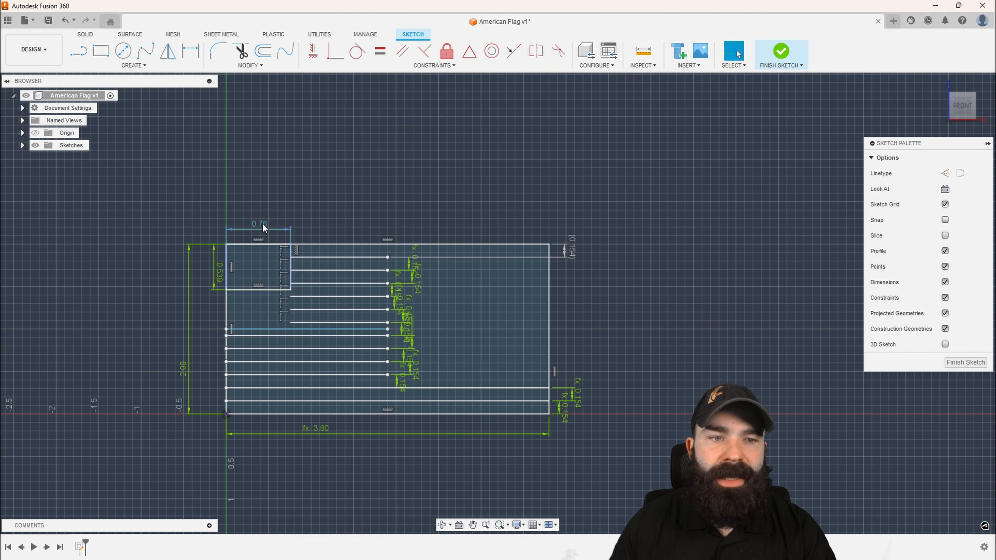
# Link the star field's width to the flag's height with the expression .76*d1
pyautogui.doubleClick(263, 224)
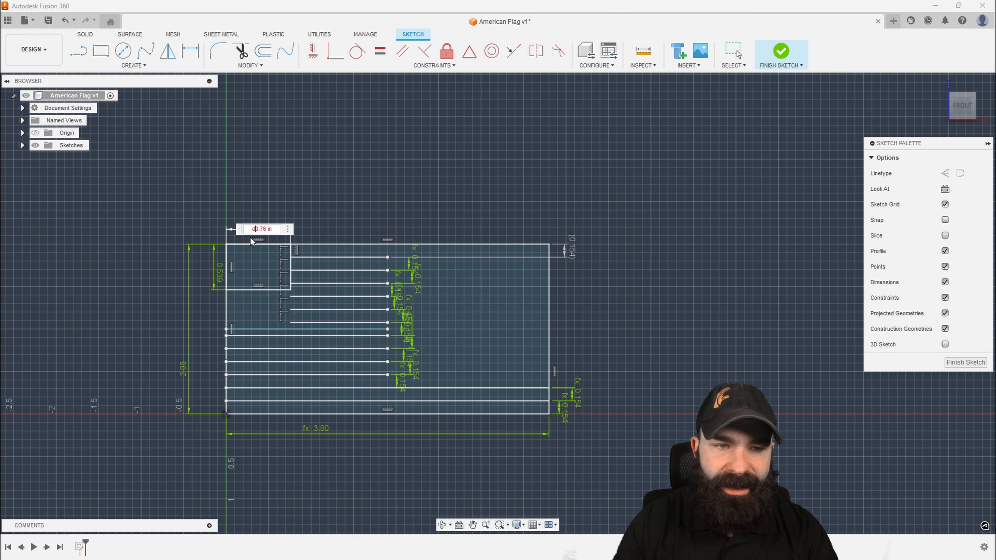
pyautogui.write('d1*')
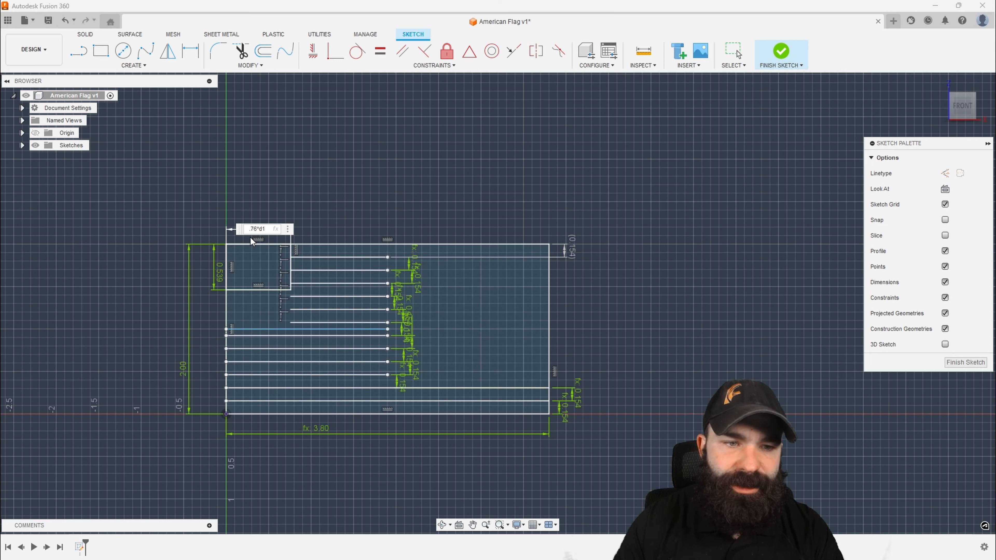
pyautogui.press('Return')
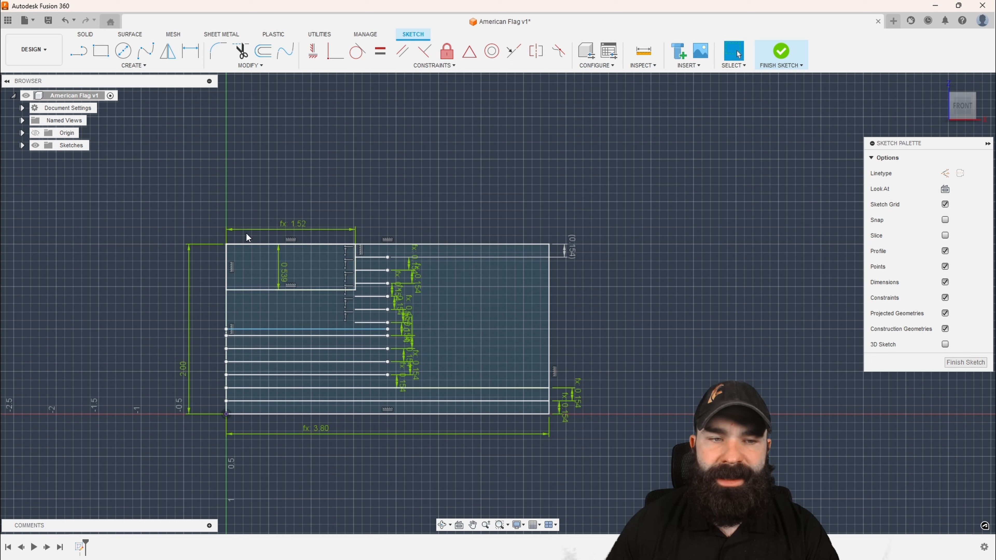
# Open the star field's width dimension to examine its expression
pyautogui.doubleClick(294, 224)
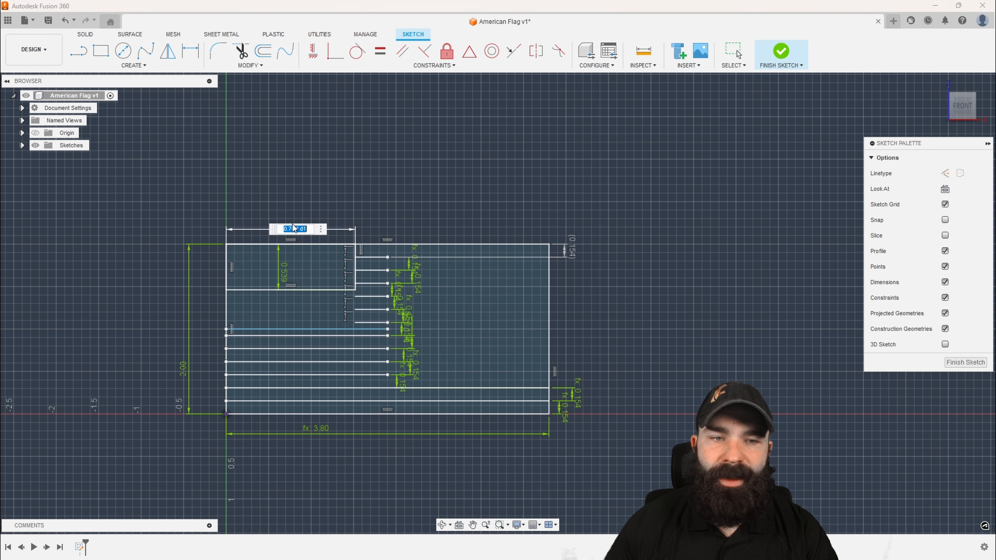
pyautogui.click(297, 229)
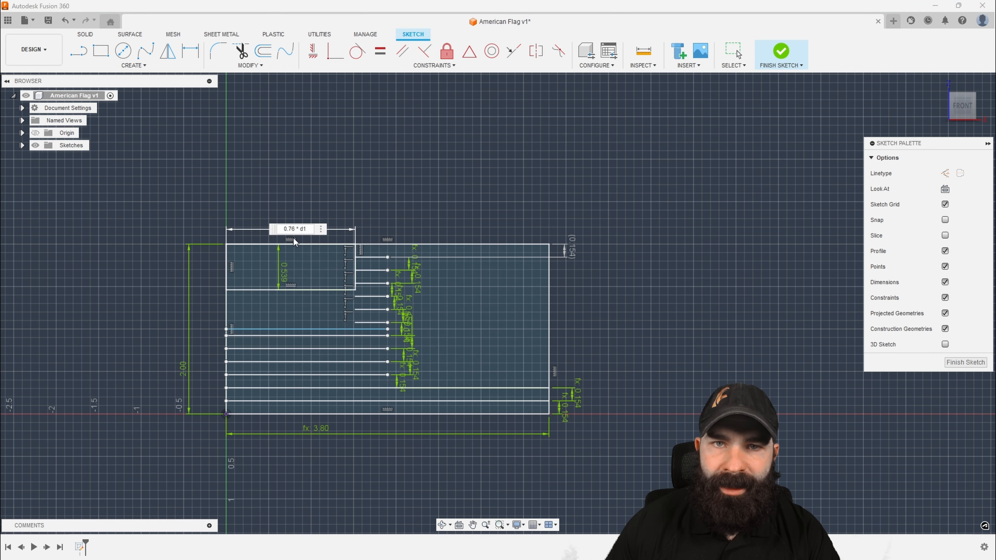
pyautogui.click(315, 193)
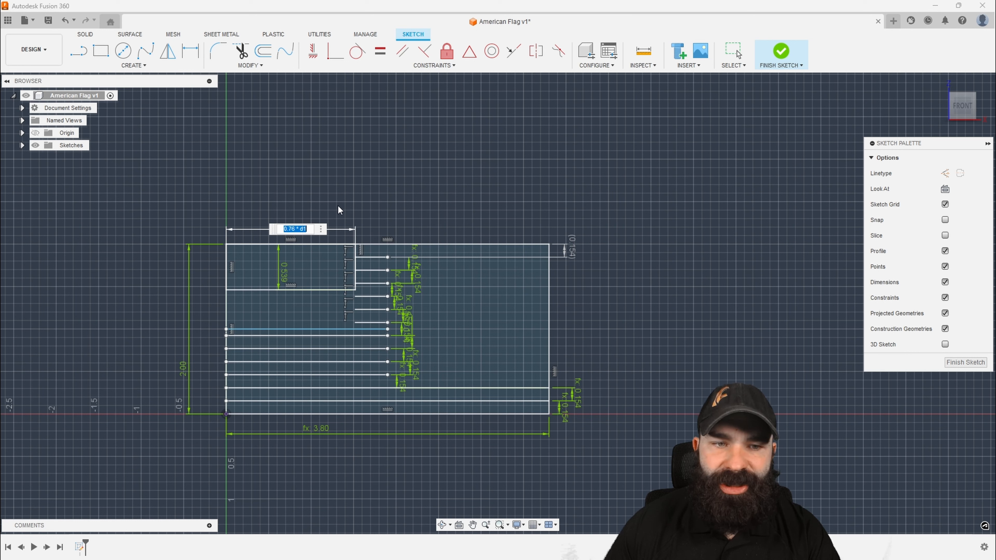
# Link the star field's height to the flag's overall height with the expression 0.5385*d1
pyautogui.press('Return')
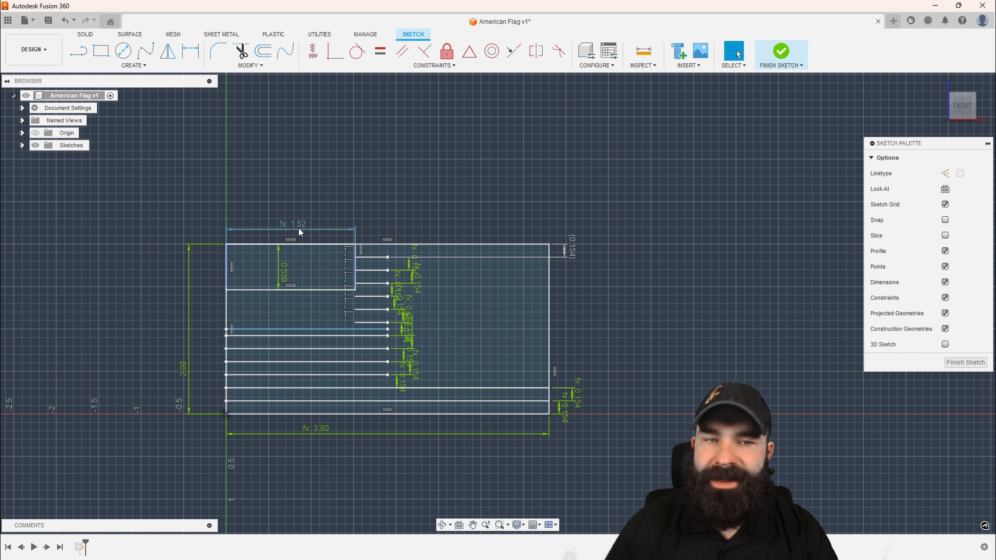
pyautogui.doubleClick(283, 273)
pyautogui.click(291, 273)
pyautogui.press('BackSpace')
pyautogui.press('BackSpace')
pyautogui.press('BackSpace')
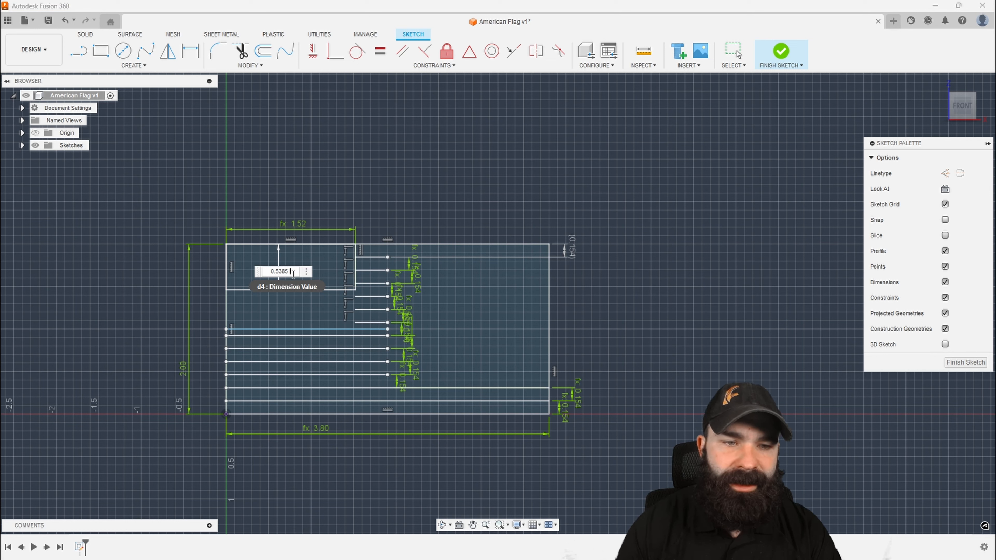
pyautogui.write('*')
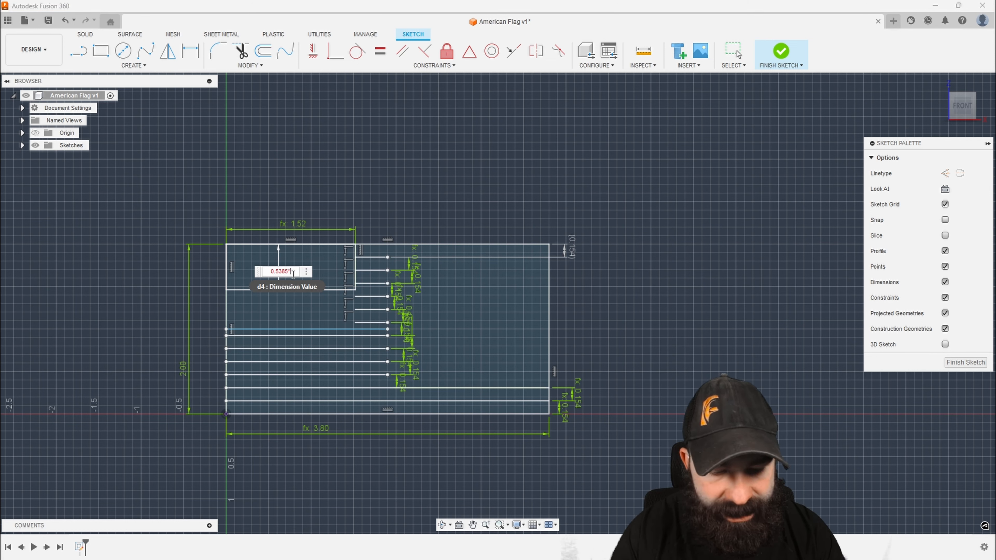
pyautogui.write('2')
pyautogui.press('Return')
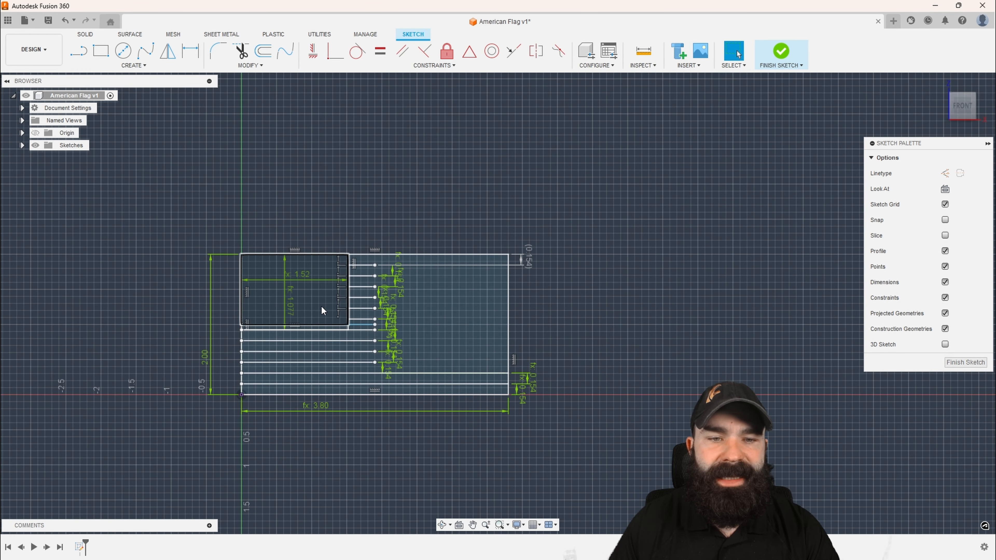
# Set the flag's overall height to 1 in as a resize test, and return it to 2 in
pyautogui.scroll(3, 321, 305)
pyautogui.scroll(-1, 273, 299)
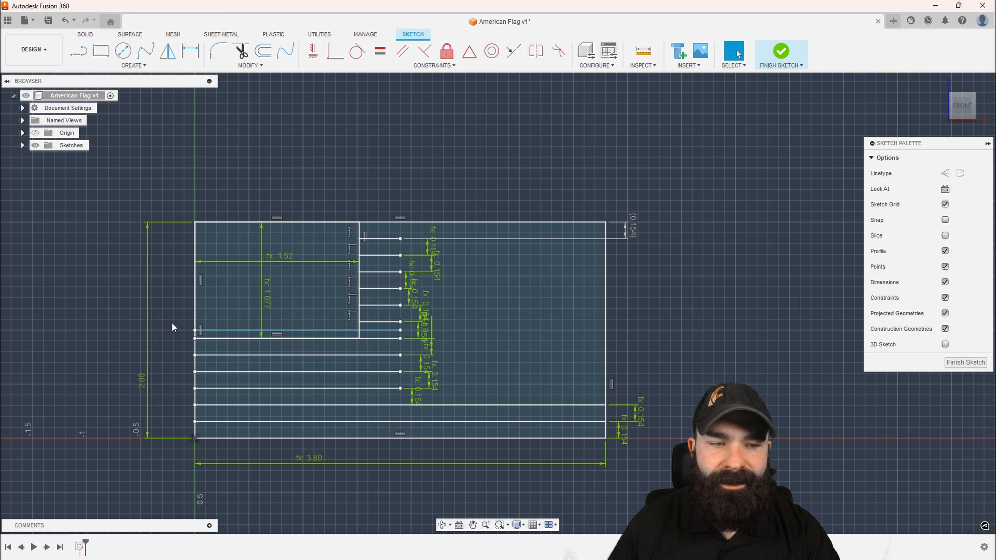
pyautogui.doubleClick(142, 379)
pyautogui.write('1')
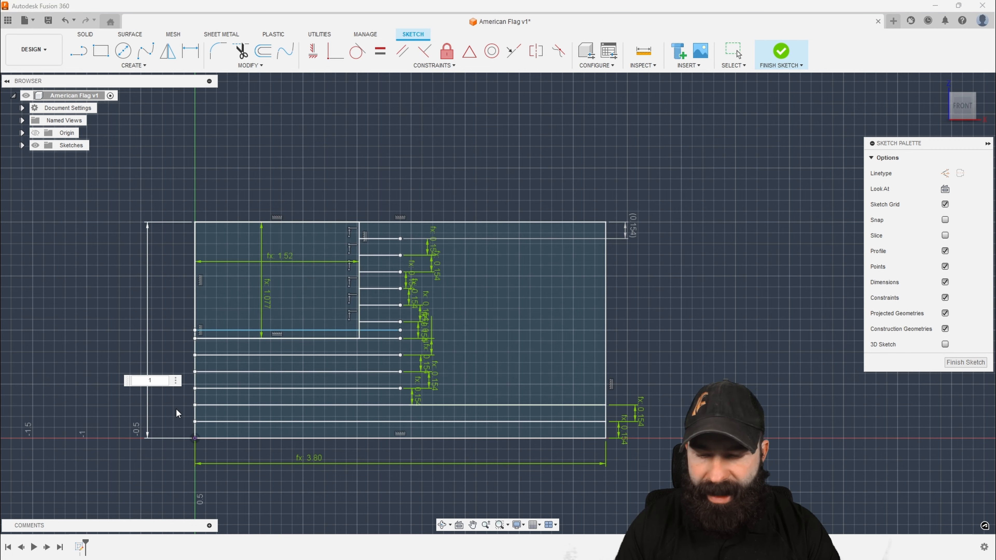
pyautogui.press('Return')
pyautogui.scroll(-2, 508, 297)
pyautogui.scroll(5, 334, 366)
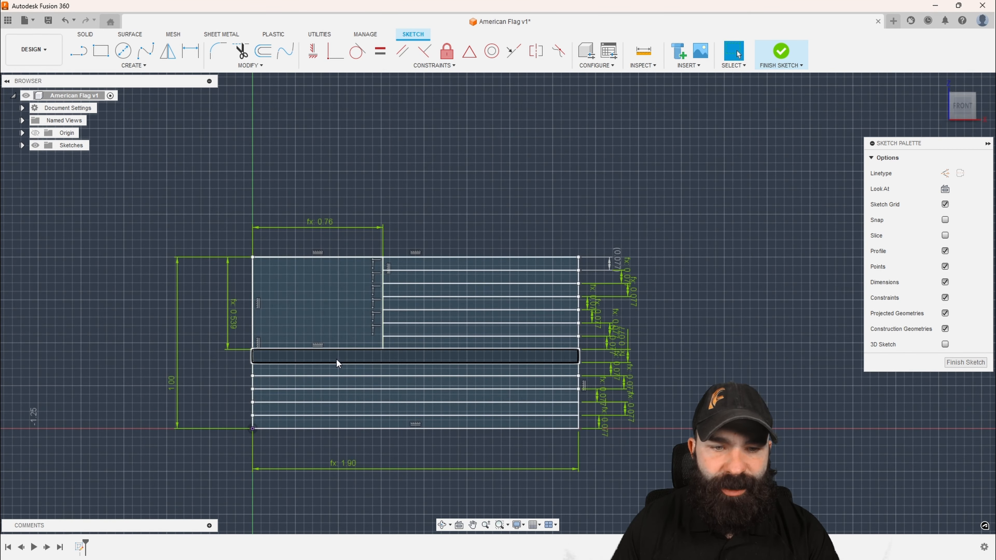
pyautogui.doubleClick(187, 379)
pyautogui.write('2')
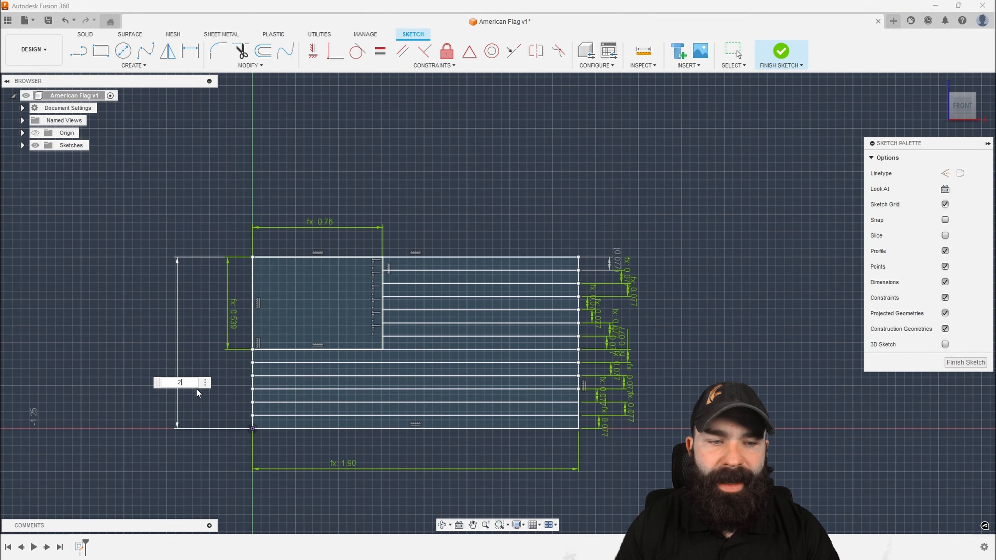
pyautogui.press('Return')
pyautogui.scroll(-3, 196, 388)
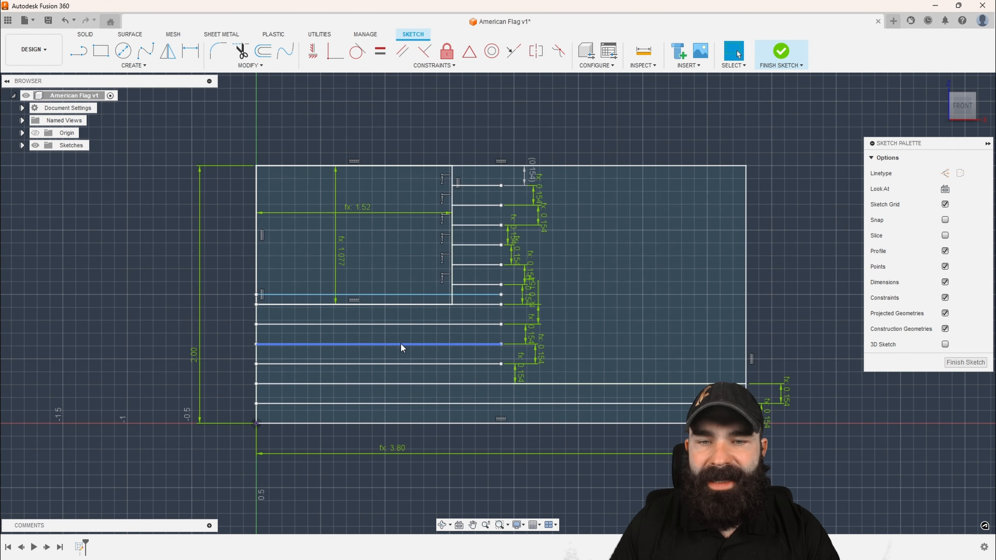
# Delete the stray line just above the star field's lower edge, and extend the three stripe lines above the lowest two to the flag's right edge
pyautogui.moveTo(485, 295)
pyautogui.mouseDown()
pyautogui.moveTo(557, 272)
pyautogui.moveTo(565, 127)
pyautogui.mouseUp()
pyautogui.press('Delete')
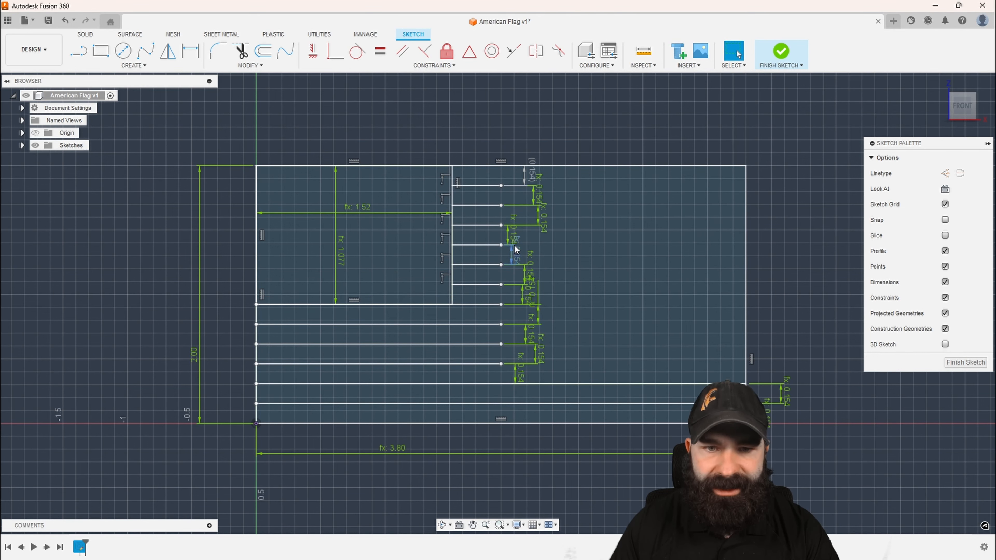
pyautogui.moveTo(501, 363); pyautogui.dragTo(752, 358)
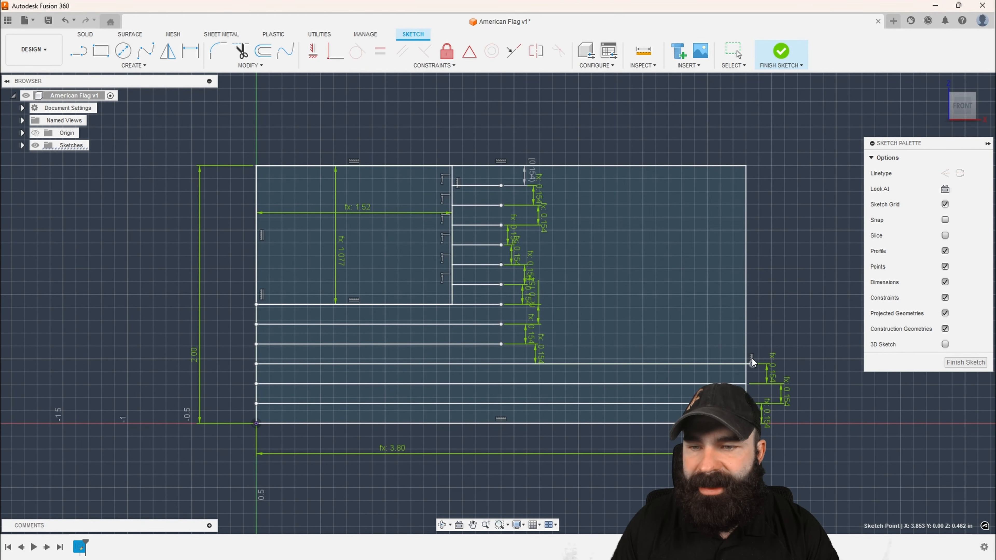
pyautogui.moveTo(503, 344); pyautogui.dragTo(746, 344)
pyautogui.moveTo(502, 325); pyautogui.dragTo(746, 324)
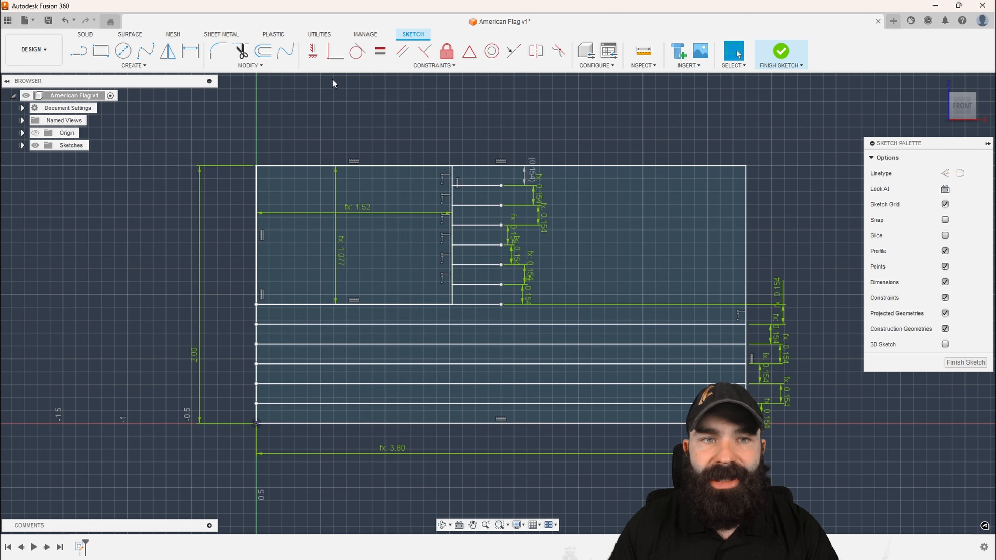
# Constrain the free ends of the seven remaining short stripe lines coincident with the flag's right edge
pyautogui.click(336, 51)
pyautogui.click(501, 285)
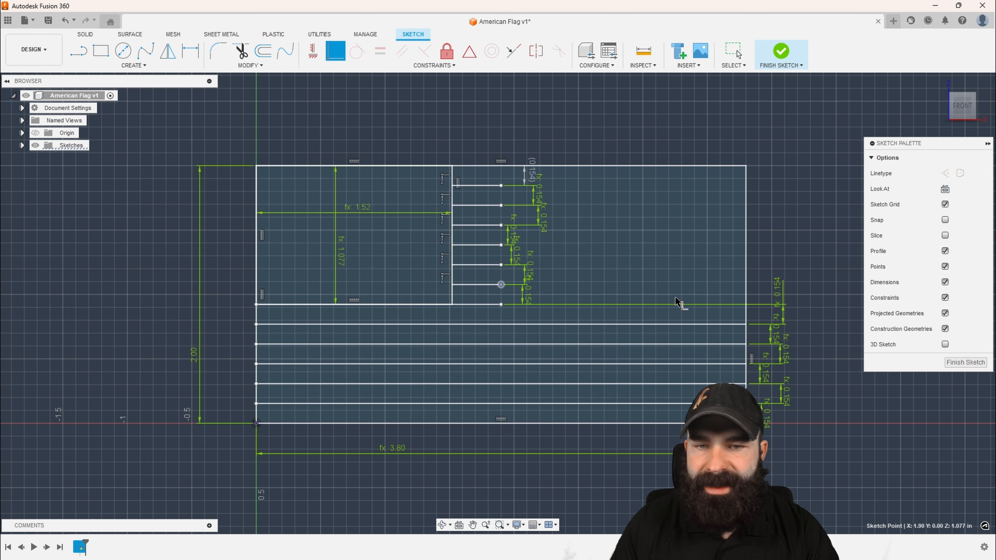
pyautogui.click(746, 288)
pyautogui.click(501, 304)
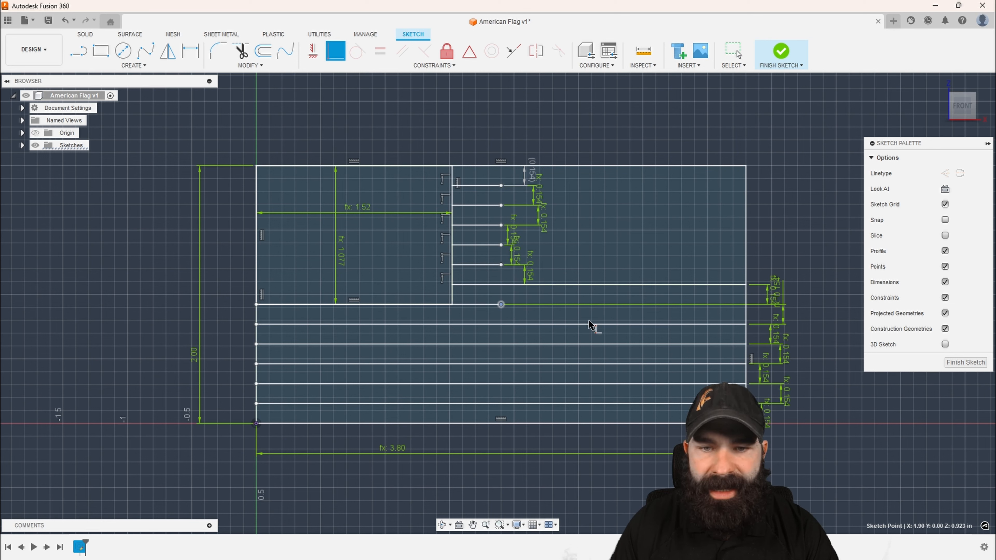
pyautogui.click(746, 311)
pyautogui.click(502, 265)
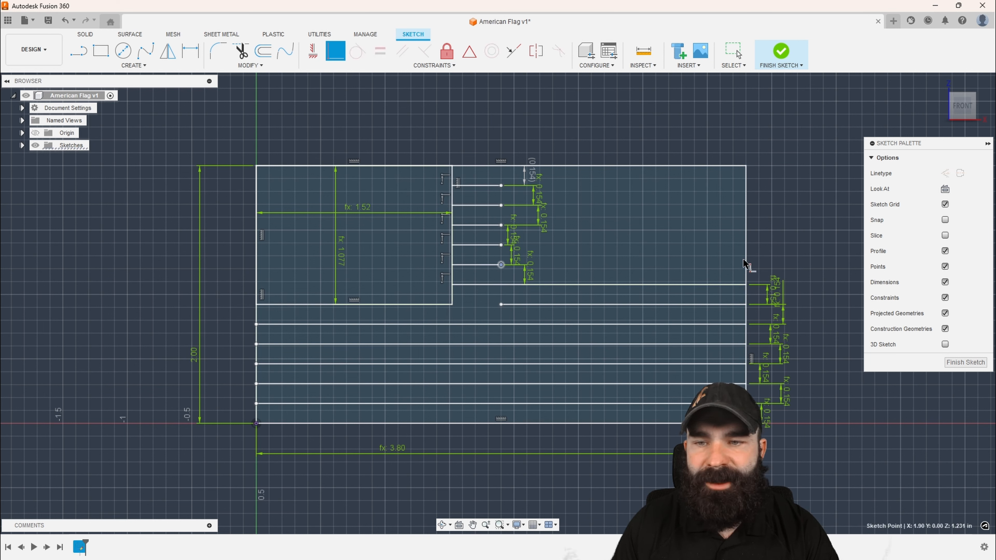
pyautogui.click(746, 267)
pyautogui.click(501, 244)
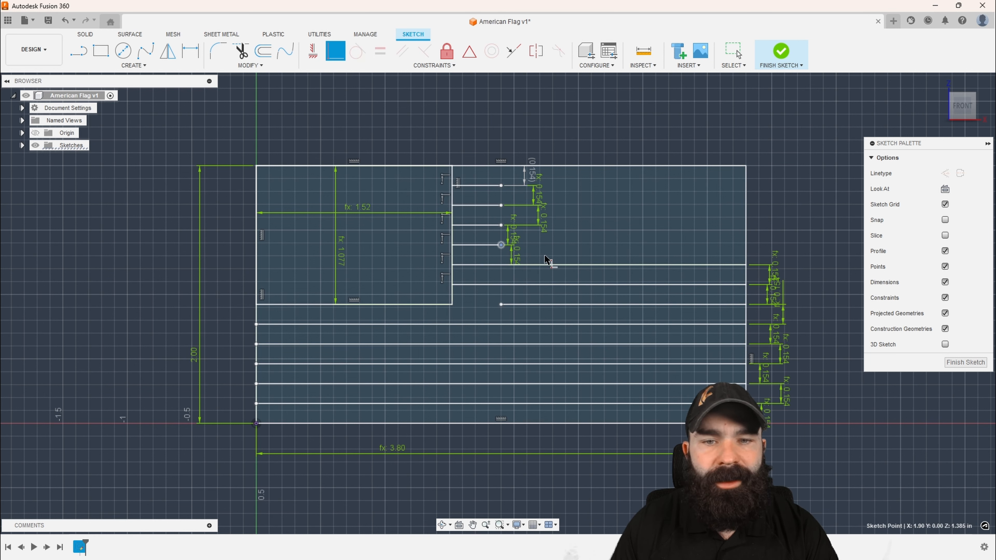
pyautogui.click(745, 255)
pyautogui.click(502, 225)
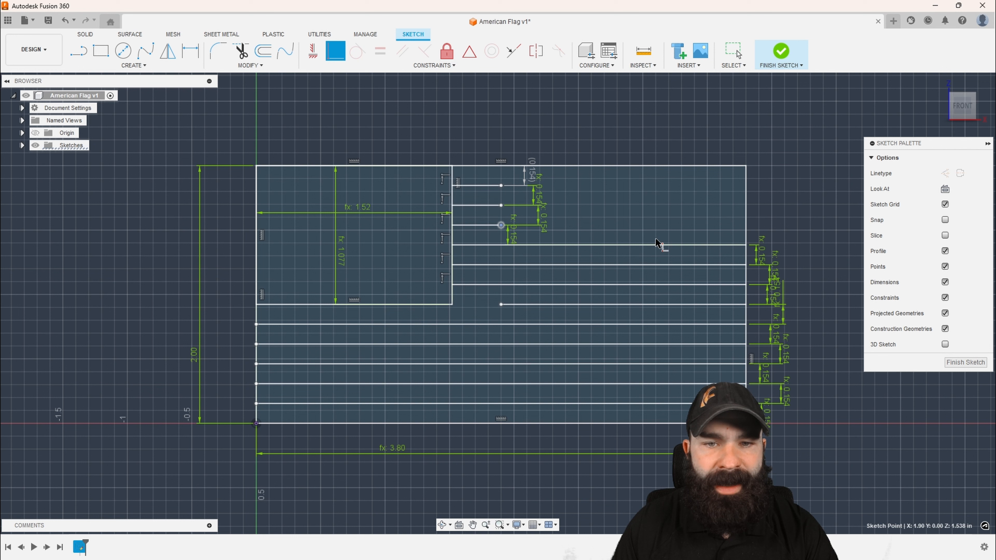
pyautogui.click(746, 240)
pyautogui.click(501, 205)
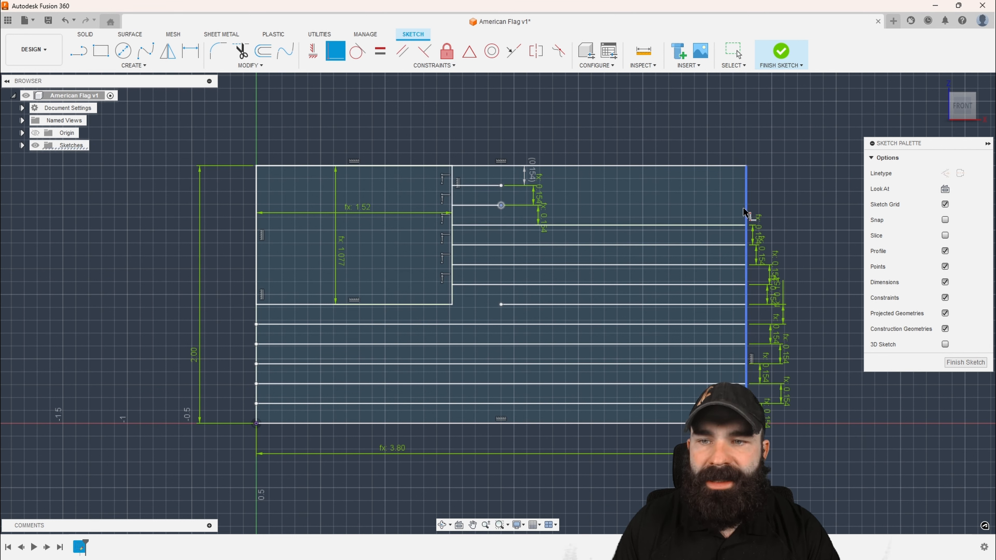
pyautogui.click(745, 208)
pyautogui.click(501, 185)
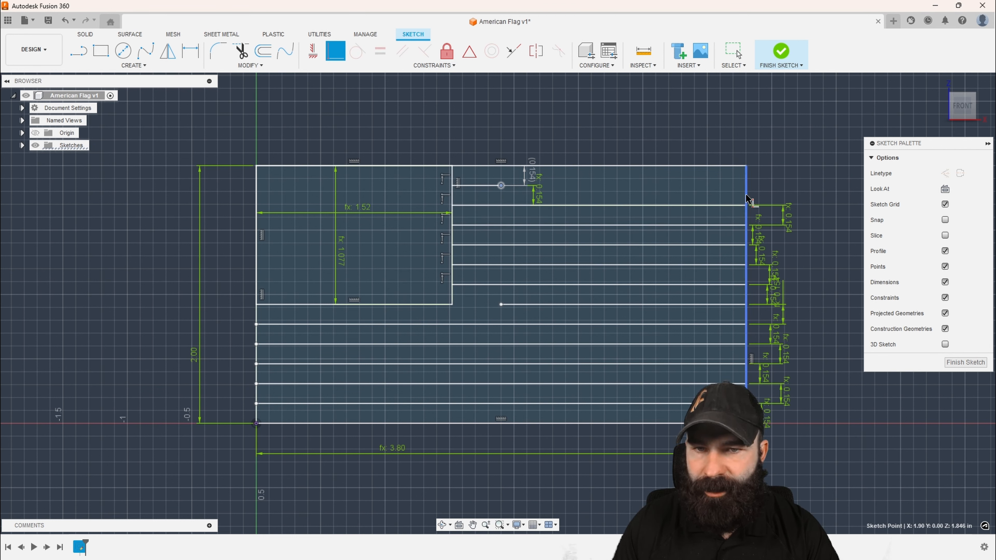
pyautogui.click(747, 205)
# Constrain the free left end of the stripe line level with the star field's base coincident with the star field's right edge
pyautogui.scroll(-2, 455, 155)
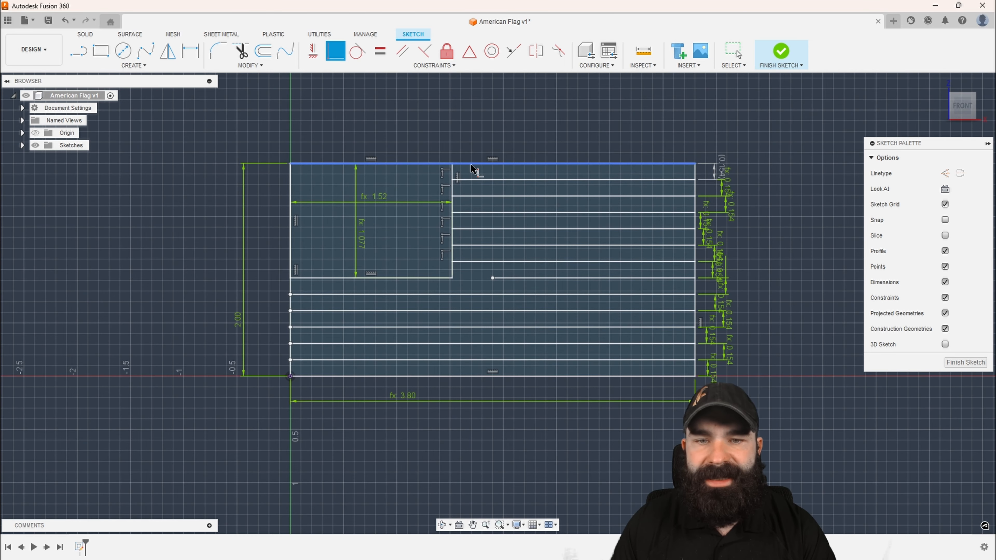
pyautogui.click(492, 277)
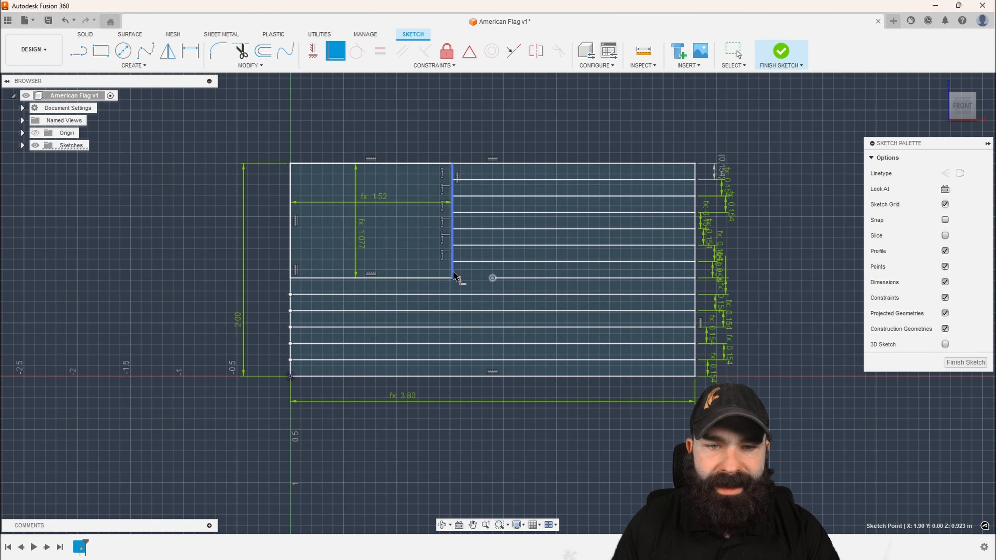
pyautogui.click(454, 281)
pyautogui.scroll(2, 479, 311)
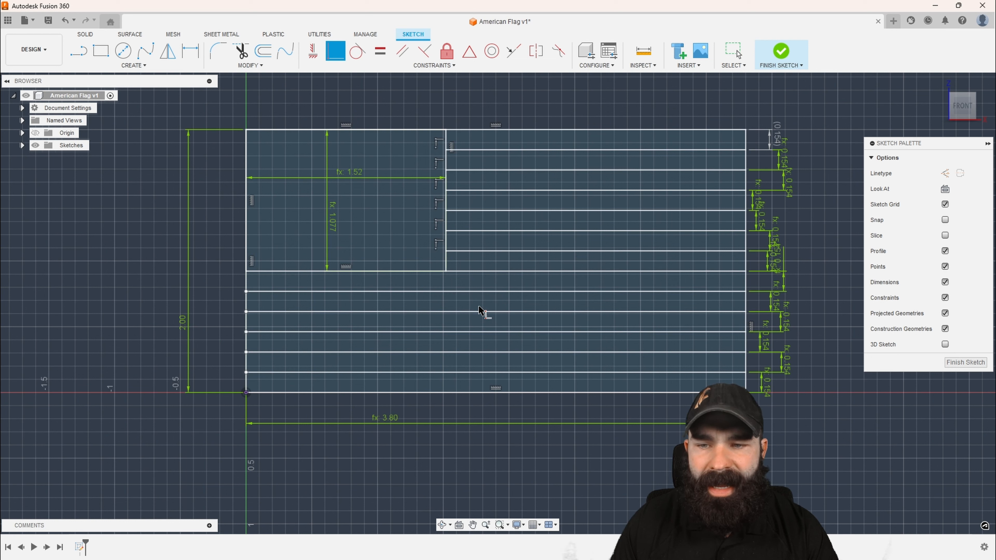
pyautogui.press('Escape')
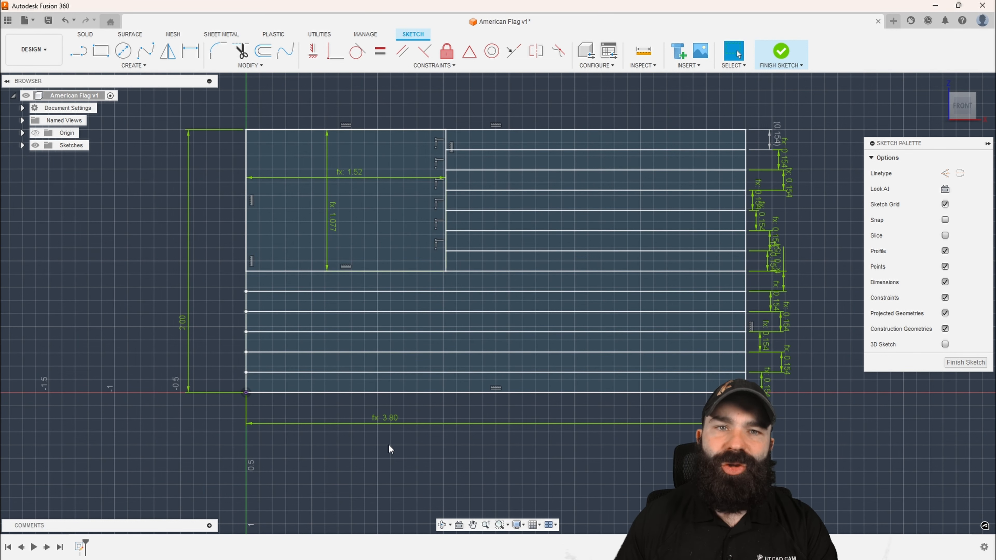
# Move the star field's height dimension outside the flag's left edge and its width dimension above the flag
pyautogui.moveTo(333, 224); pyautogui.dragTo(227, 230)
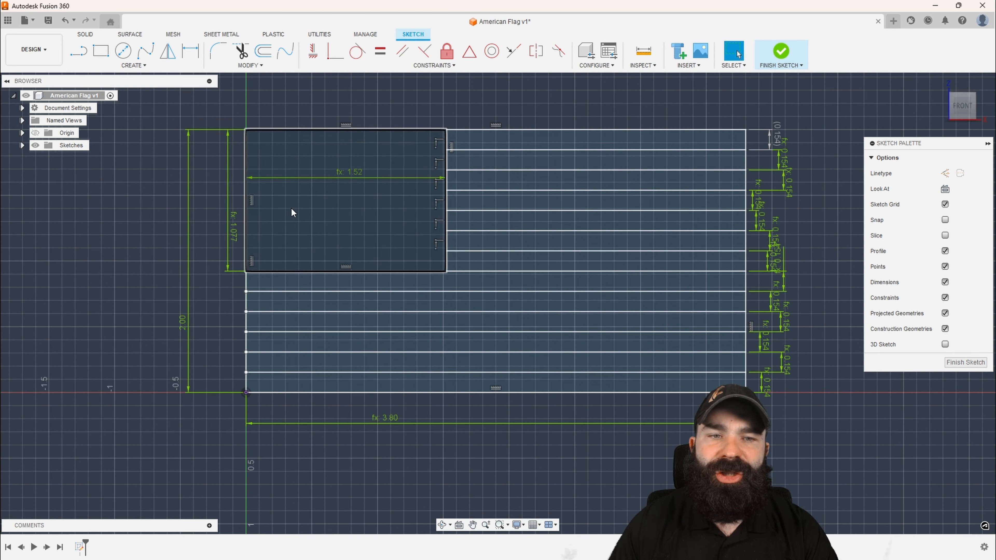
pyautogui.moveTo(356, 172); pyautogui.dragTo(348, 104)
pyautogui.scroll(-1, 351, 348)
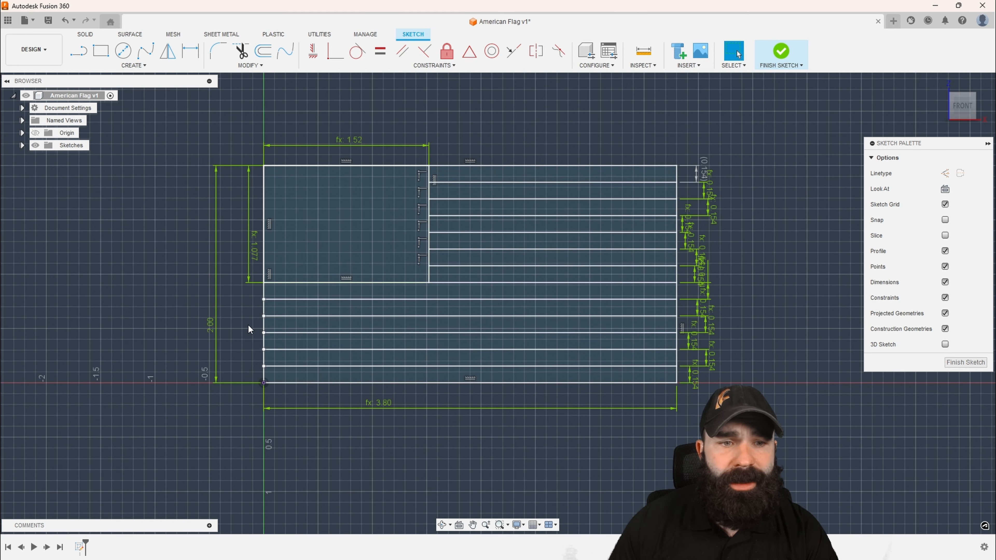
# Attach the left endpoints of the five stripe lines below the star field to the flag's left edge
pyautogui.scroll(2, 250, 312)
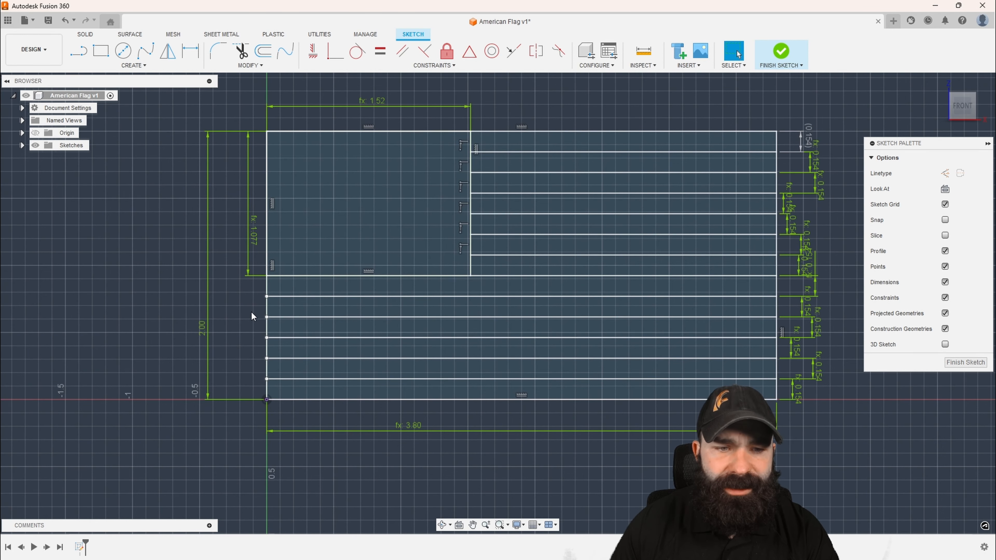
pyautogui.click(267, 297)
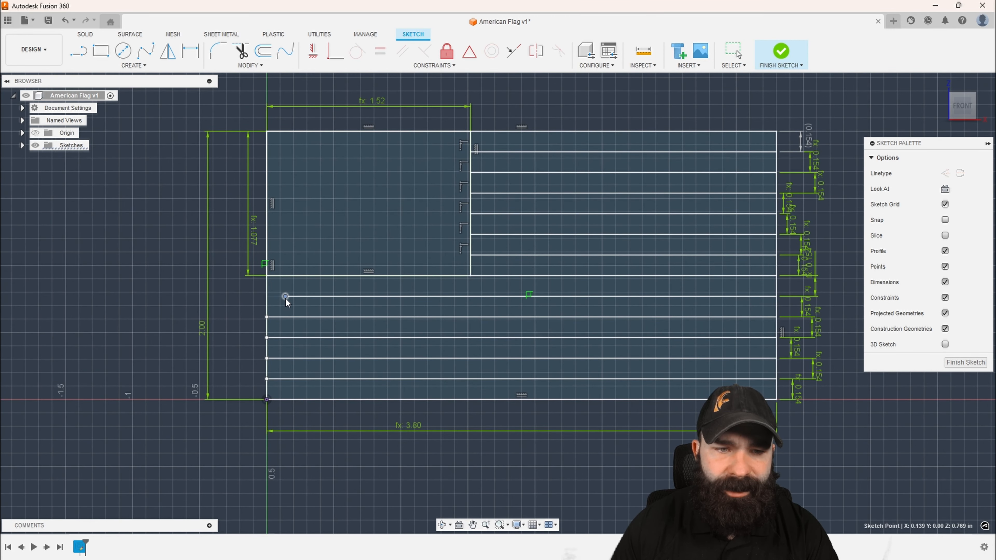
pyautogui.click(251, 315)
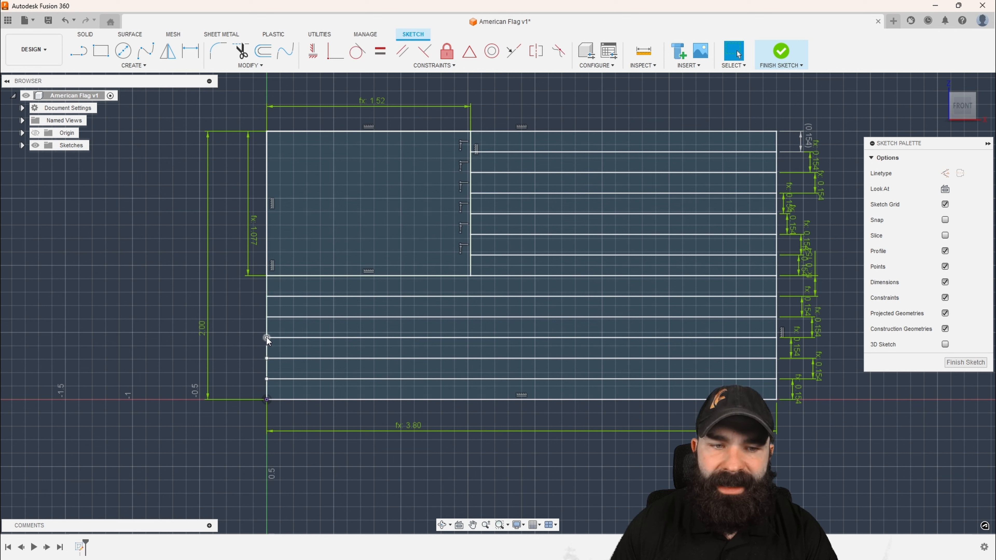
pyautogui.moveTo(267, 338)
pyautogui.mouseDown()
pyautogui.moveTo(285, 341)
pyautogui.moveTo(267, 341)
pyautogui.moveTo(288, 355)
pyautogui.moveTo(272, 353)
pyautogui.moveTo(287, 375)
pyautogui.moveTo(270, 375)
pyautogui.moveTo(292, 349)
pyautogui.moveTo(273, 353)
pyautogui.mouseUp()
pyautogui.click(249, 347)
pyautogui.scroll(-2, 277, 333)
pyautogui.scroll(2, 267, 348)
pyautogui.click(248, 363)
pyautogui.click(241, 370)
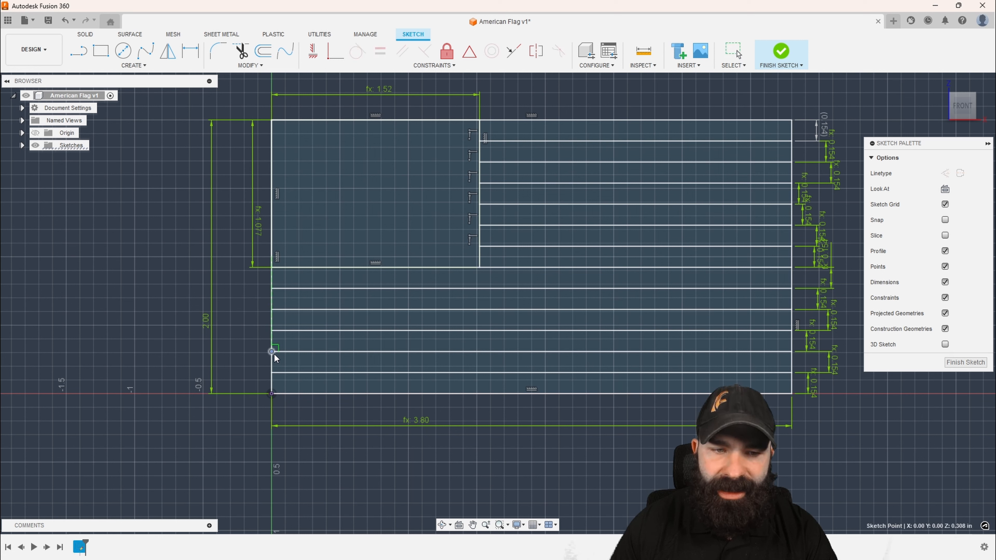
pyautogui.click(248, 361)
pyautogui.scroll(-1, 228, 354)
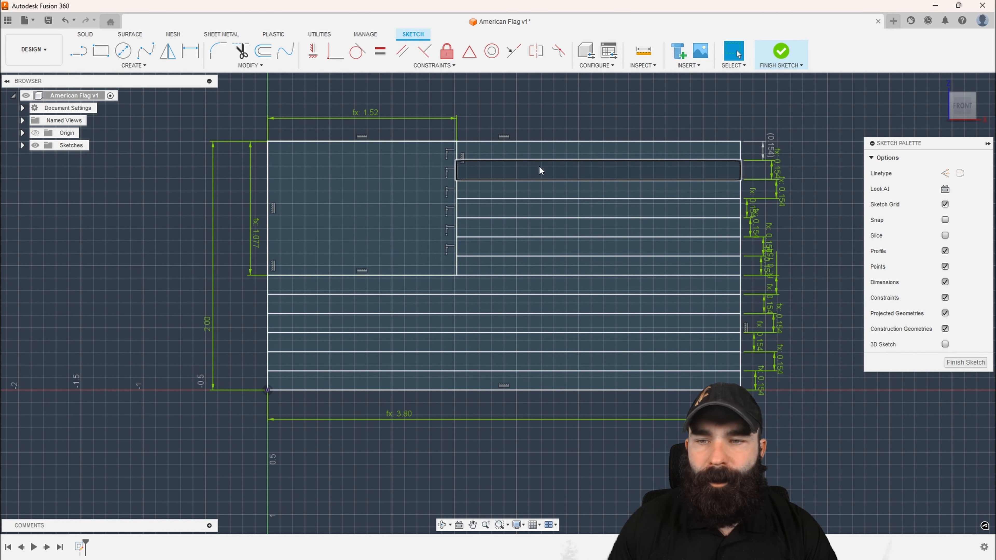
pyautogui.scroll(-1, 475, 425)
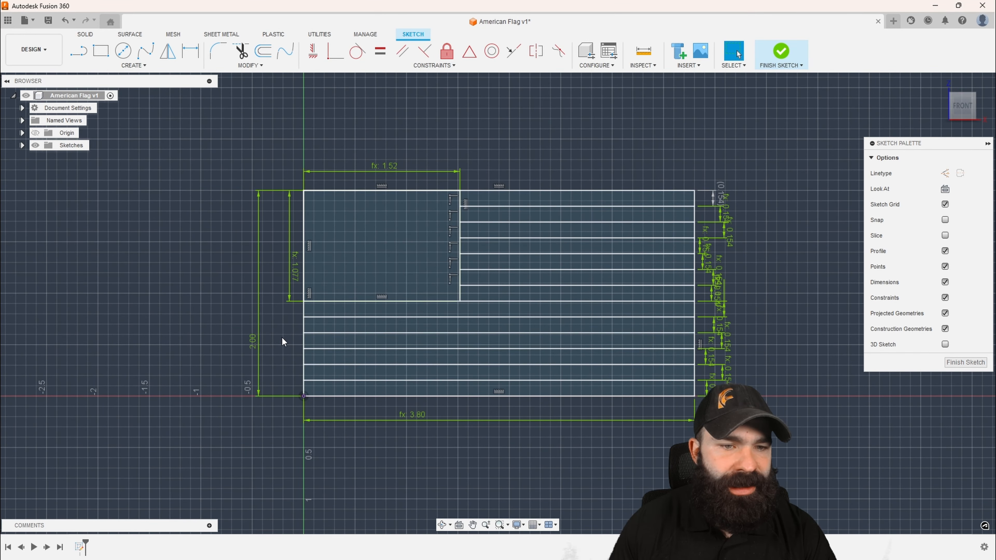
pyautogui.click(252, 341)
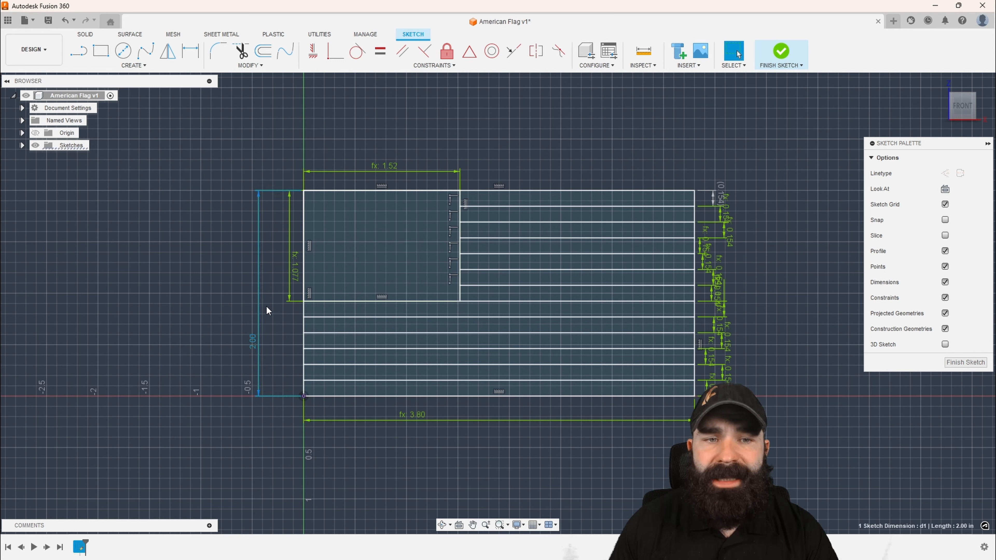
pyautogui.scroll(5, 368, 266)
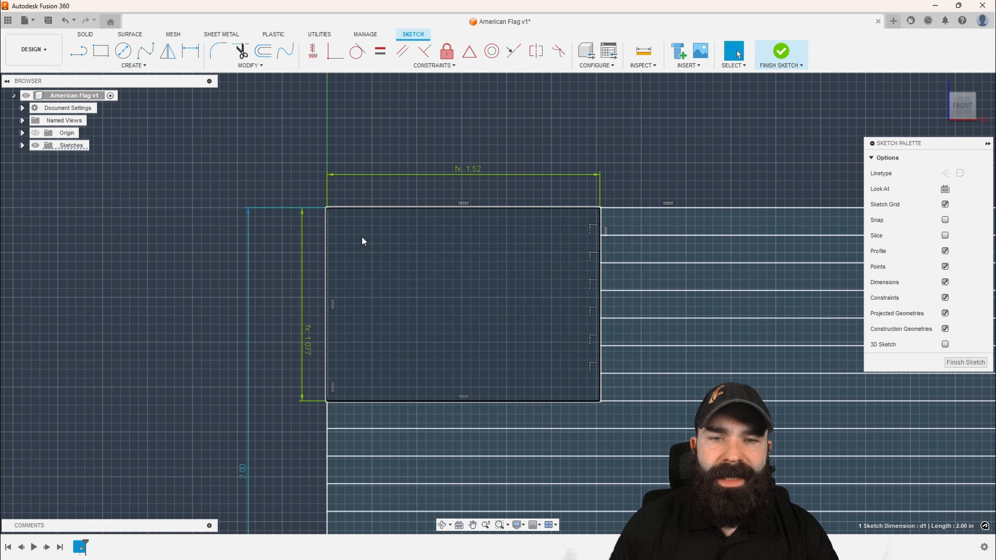
pyautogui.click(253, 151)
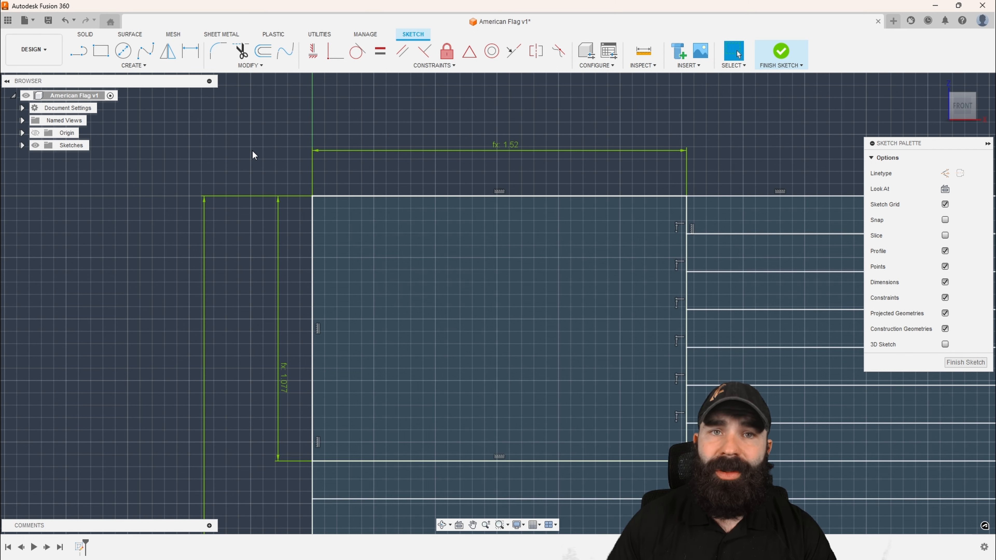
# Set the flag's overall height to 1 in so the parametric sketch rescales
pyautogui.scroll(-3, 252, 150)
pyautogui.doubleClick(221, 405)
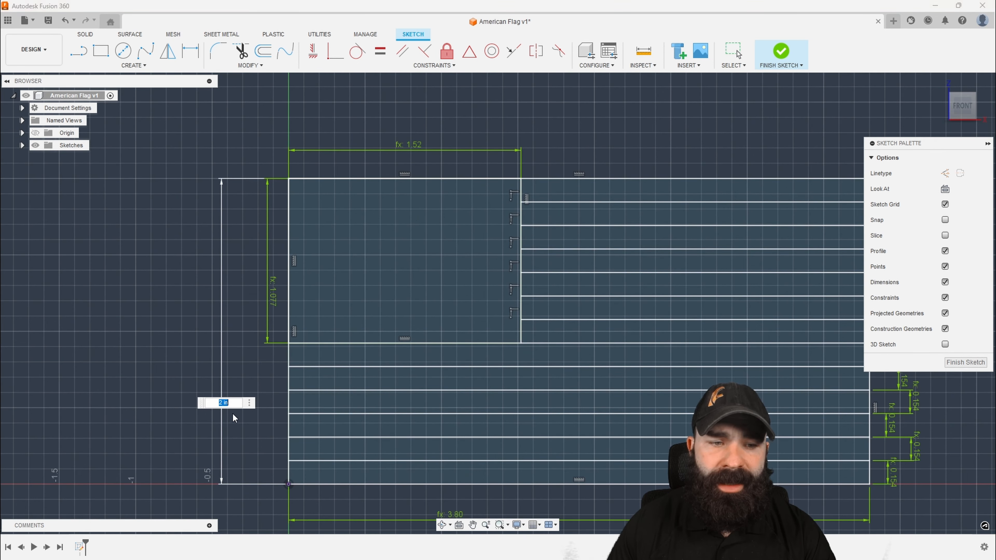
pyautogui.write('1')
pyautogui.press('Return')
pyautogui.scroll(-1, 412, 381)
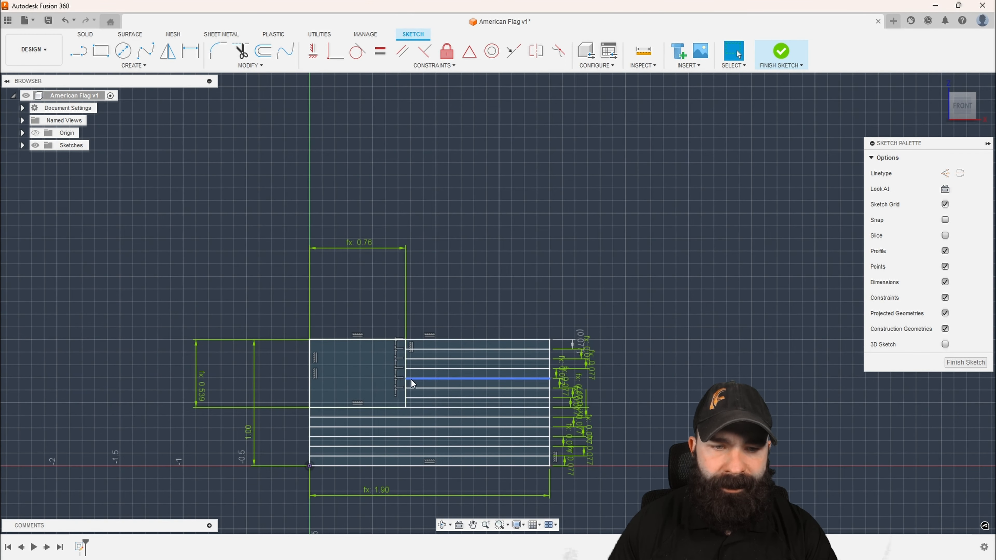
pyautogui.scroll(2, 336, 379)
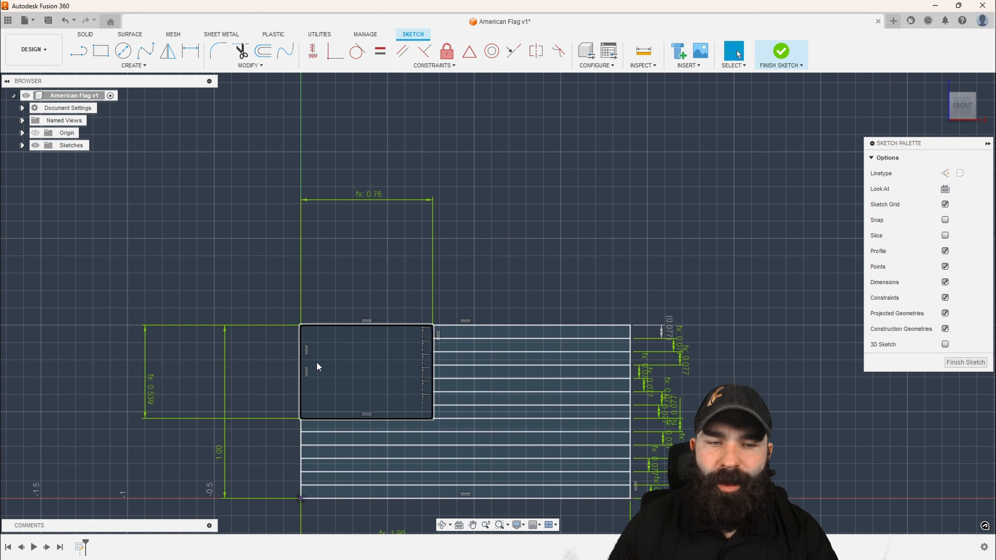
pyautogui.scroll(-1, 364, 370)
pyautogui.scroll(5, 341, 381)
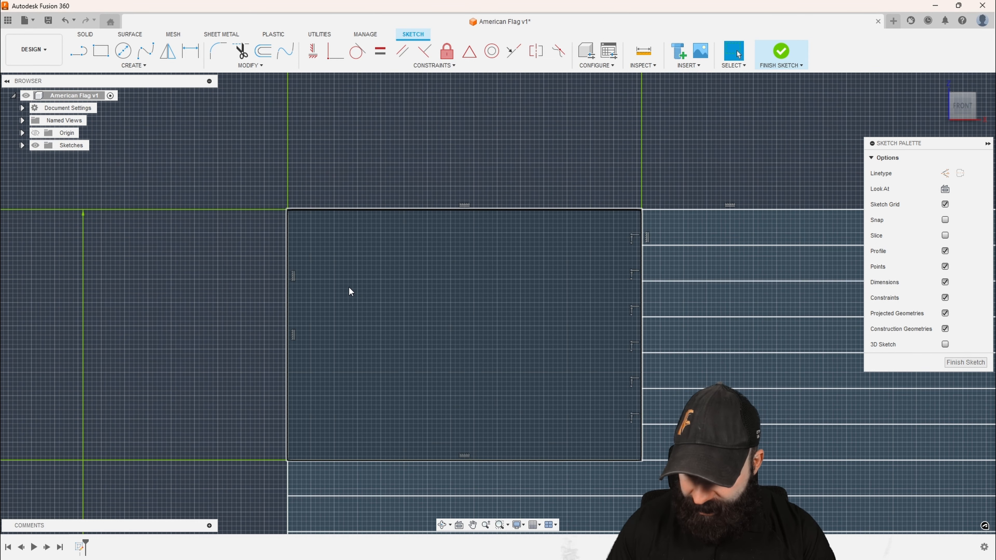
# Sketch a construction circle near the star field's upper-left corner and dimension its diameter as 0.0616 in
pyautogui.press('c')
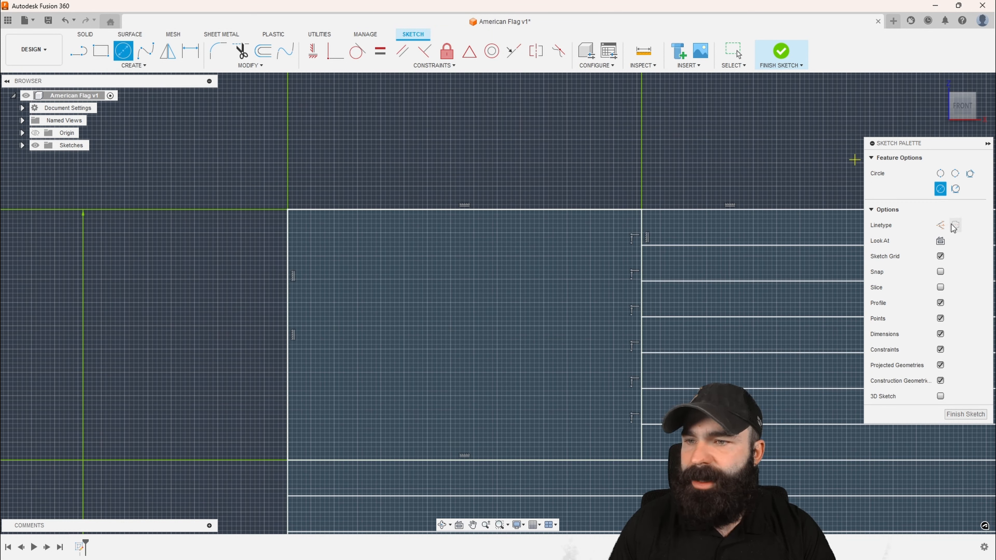
pyautogui.click(941, 224)
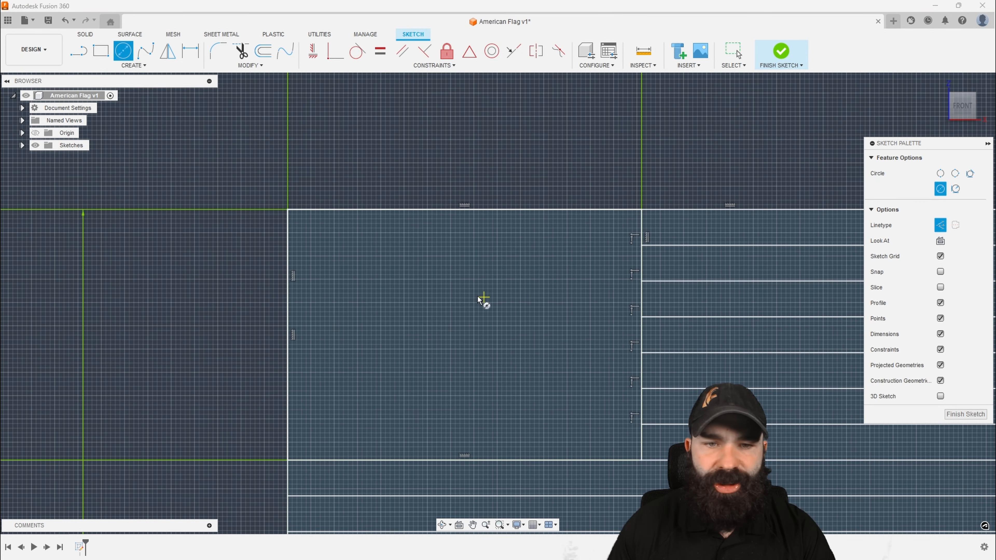
pyautogui.click(332, 254)
pyautogui.click(320, 244)
pyautogui.scroll(3, 321, 244)
pyautogui.press('l')
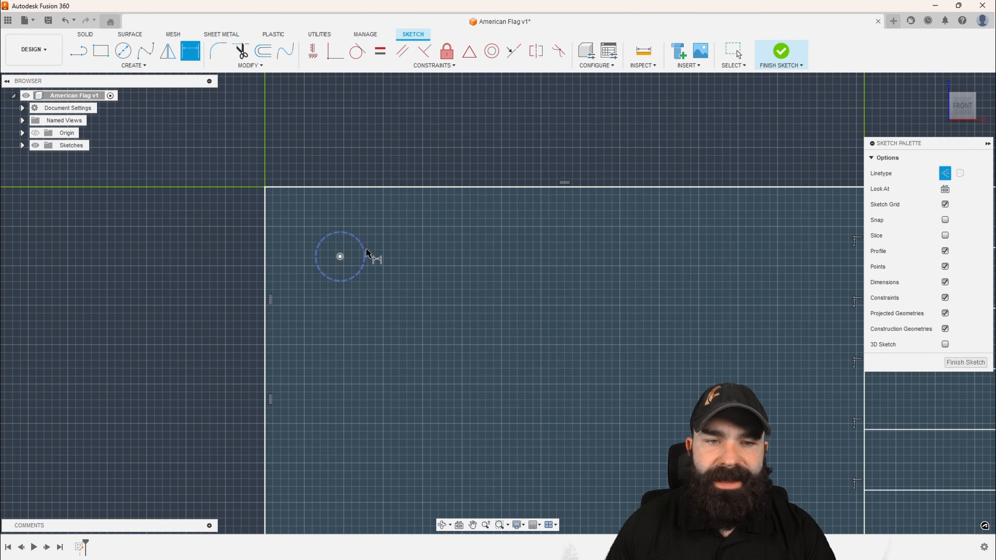
pyautogui.click(320, 266)
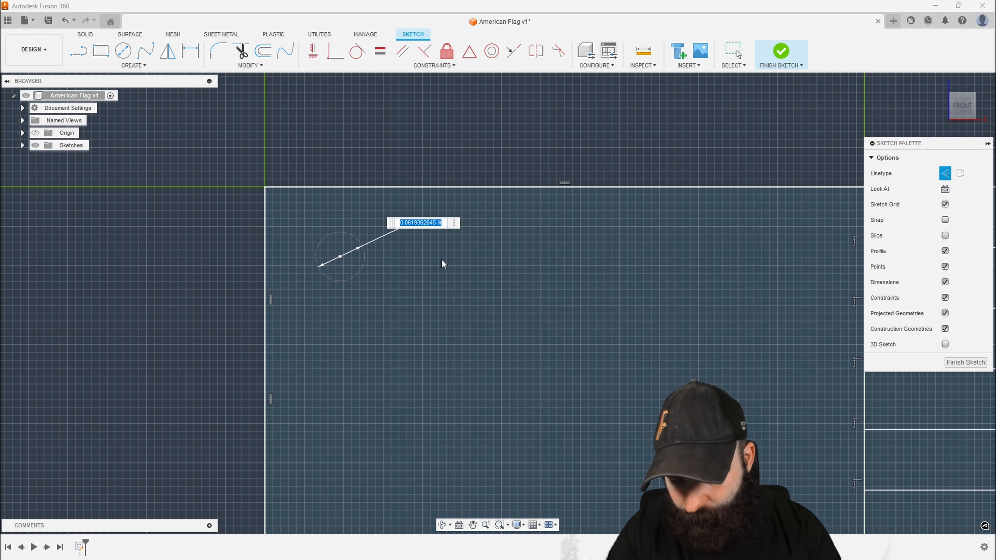
pyautogui.write('.0616')
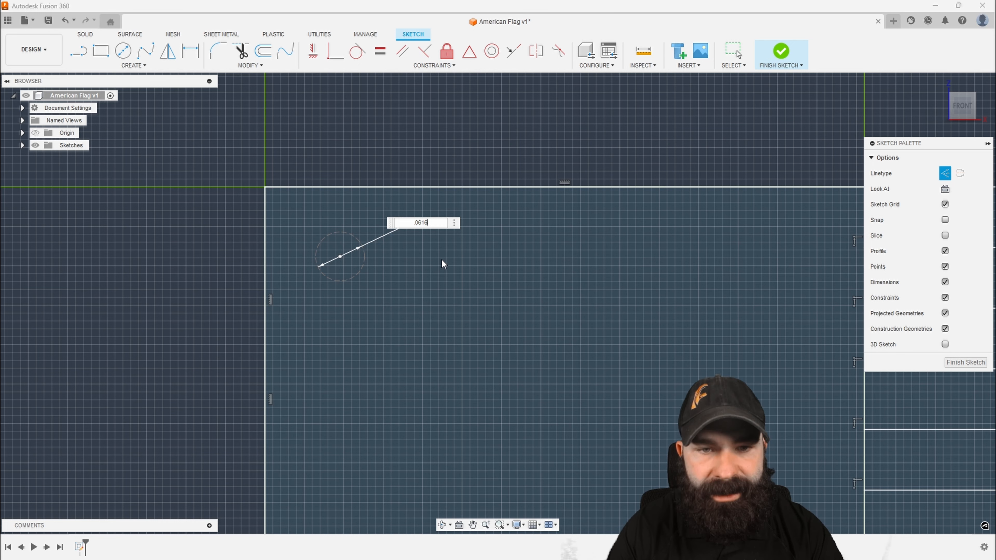
pyautogui.press('Return')
# Dimension the circle's center 0.0632 in horizontally from the star field's left edge
pyautogui.press('d')
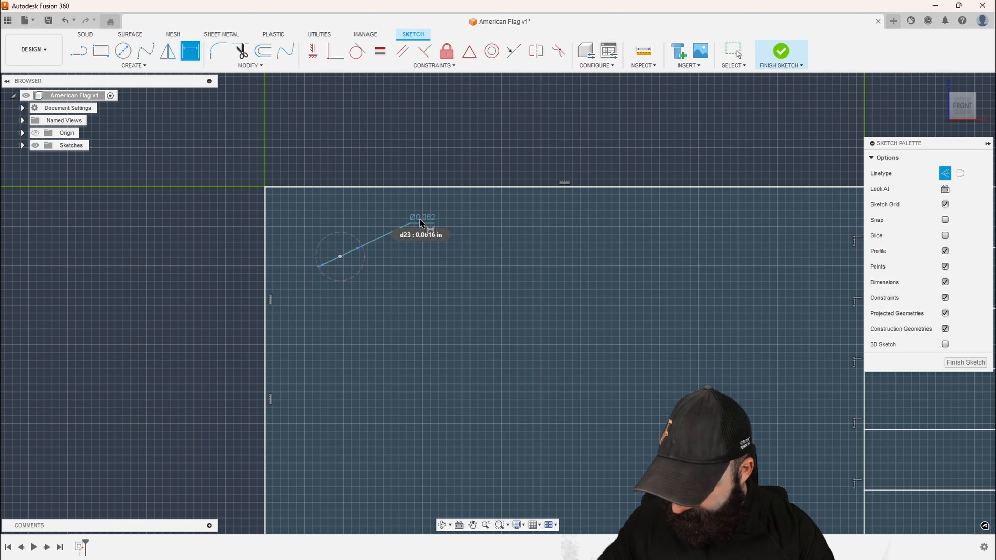
pyautogui.click(340, 256)
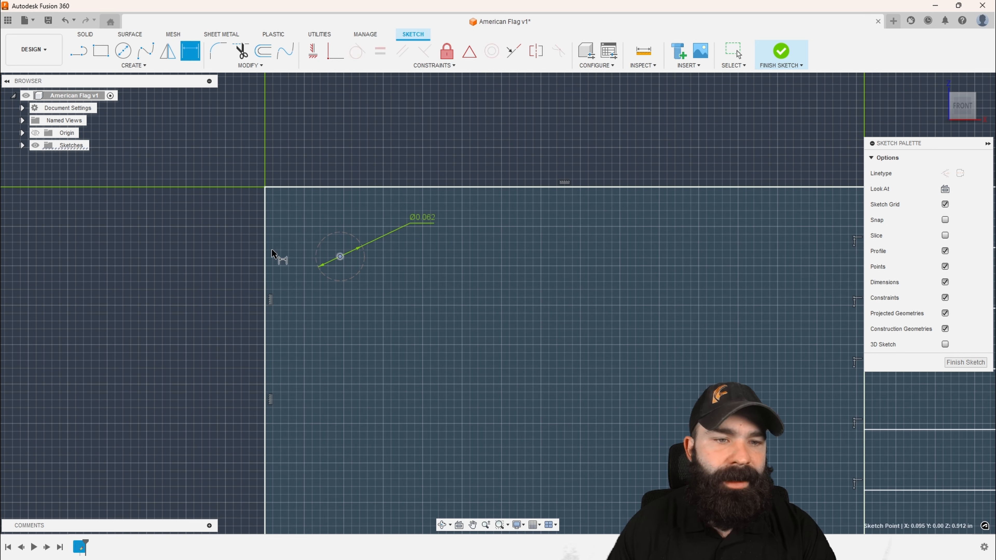
pyautogui.click(265, 253)
pyautogui.click(320, 144)
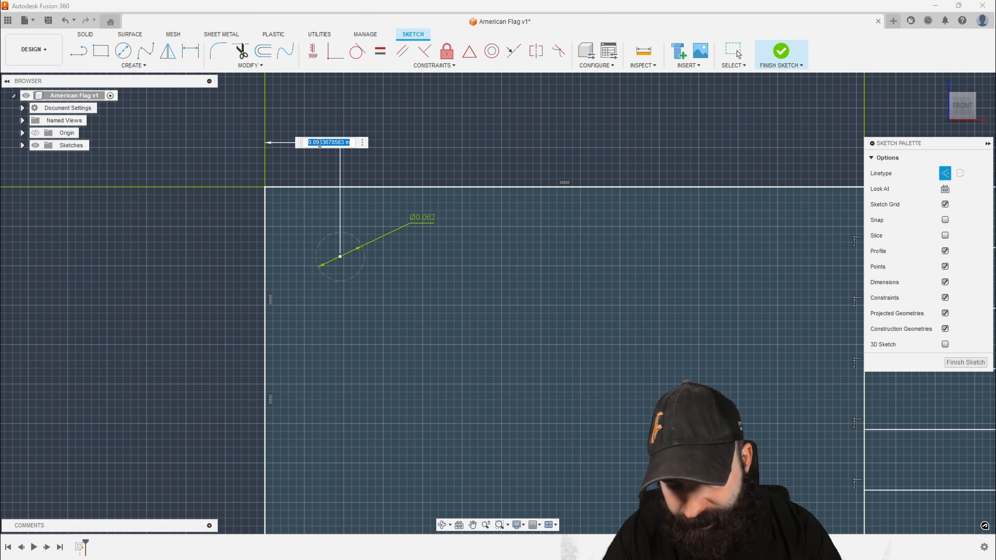
pyautogui.press('BackSpace')
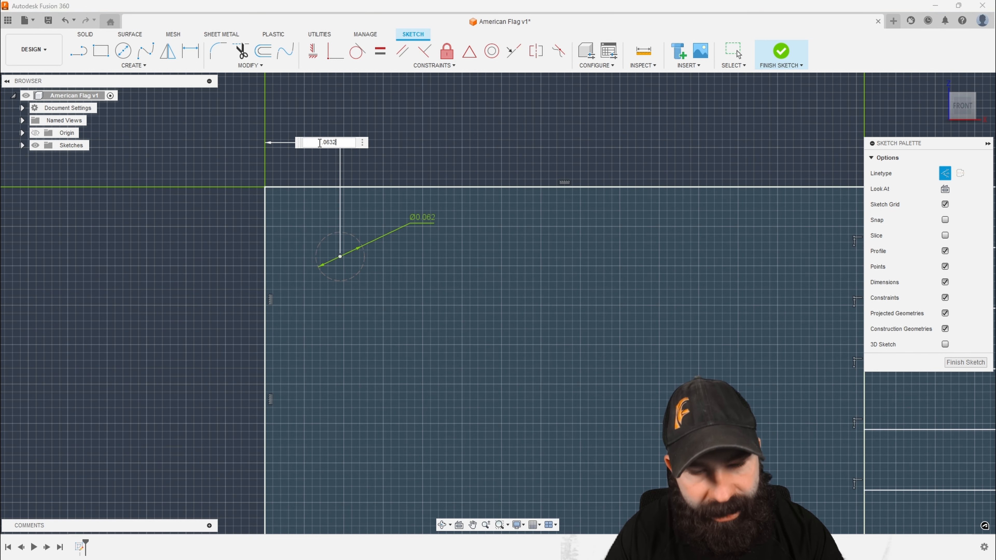
pyautogui.press('Return')
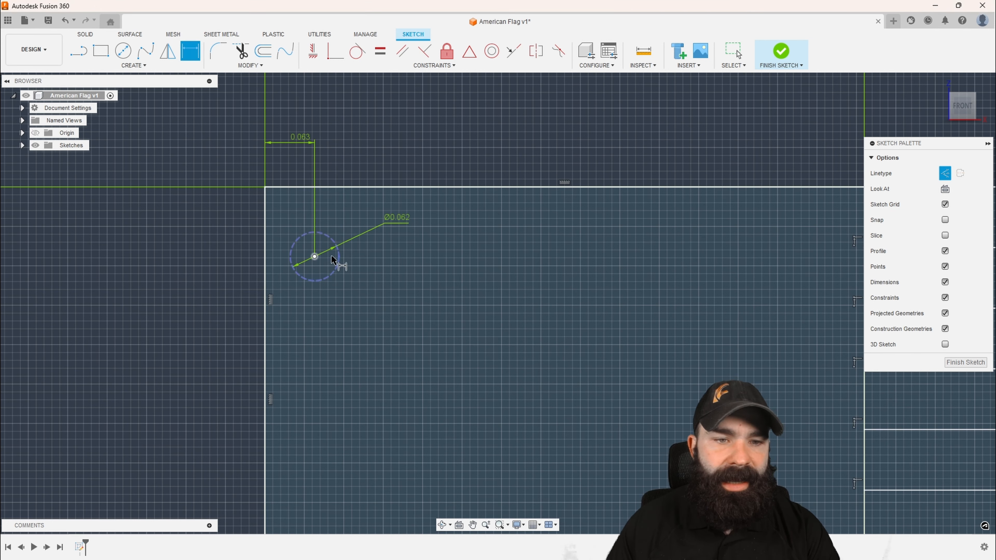
# Dimension the circle's center 0.054 in vertically from the star field's top edge
pyautogui.click(352, 187)
pyautogui.click(314, 257)
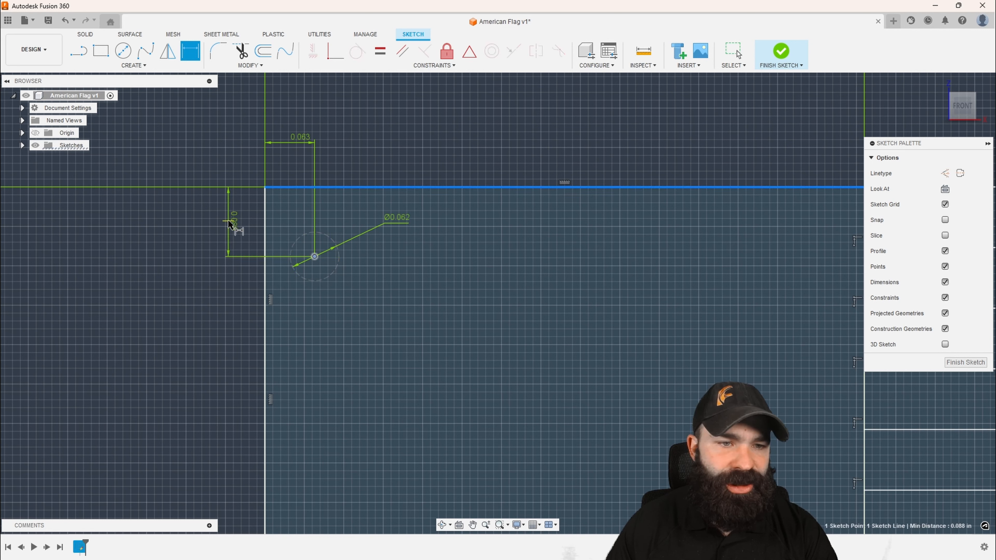
pyautogui.click(232, 222)
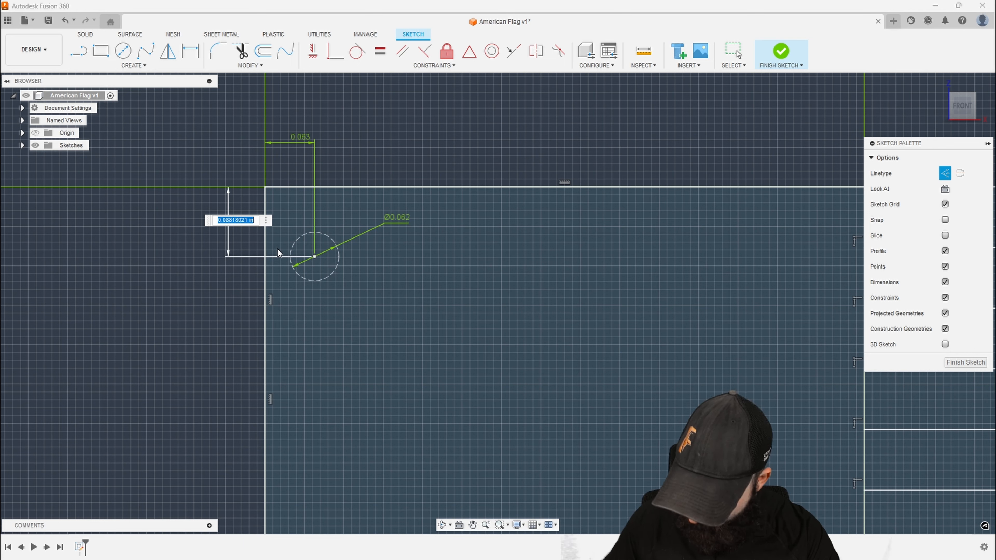
pyautogui.write('.054')
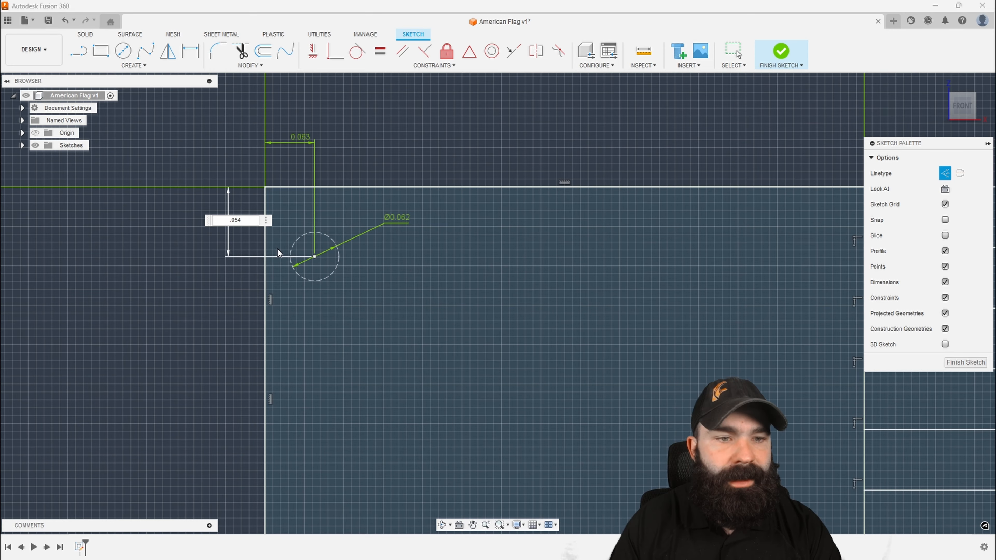
pyautogui.press('Return')
pyautogui.scroll(-2, 350, 275)
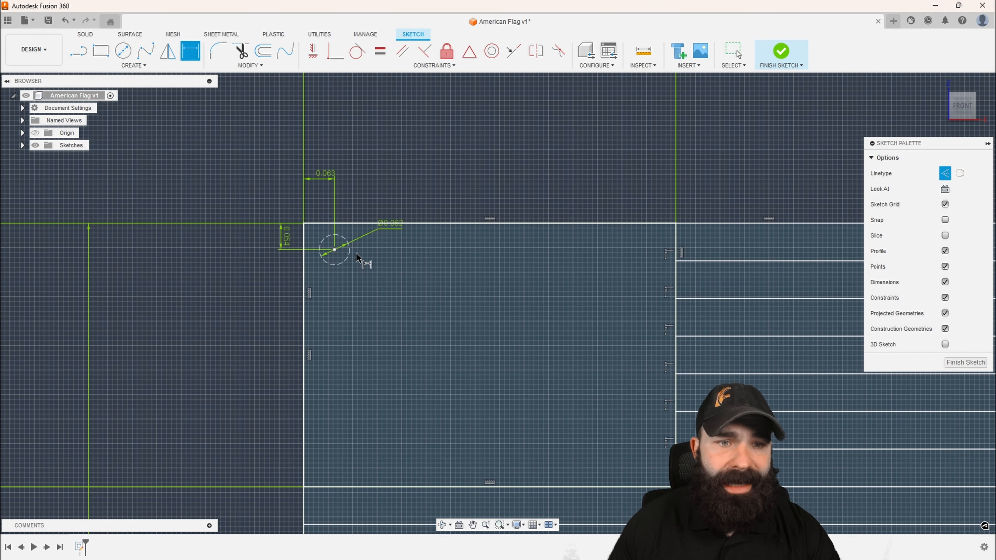
# Sketch a second construction circle diagonally below and right of the first and constrain the two circles equal
pyautogui.click(122, 50)
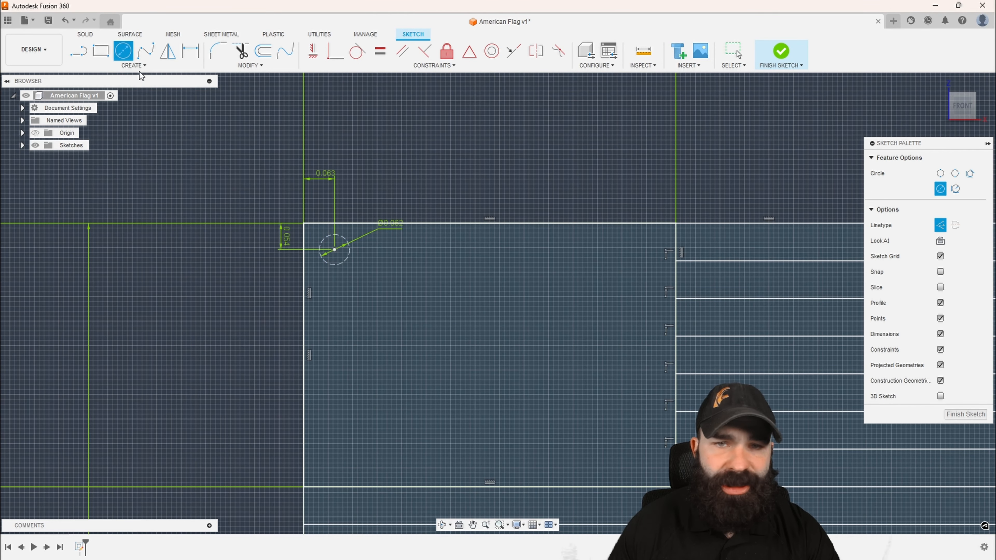
pyautogui.scroll(1, 347, 275)
pyautogui.click(377, 282)
pyautogui.click(373, 264)
pyautogui.scroll(1, 388, 290)
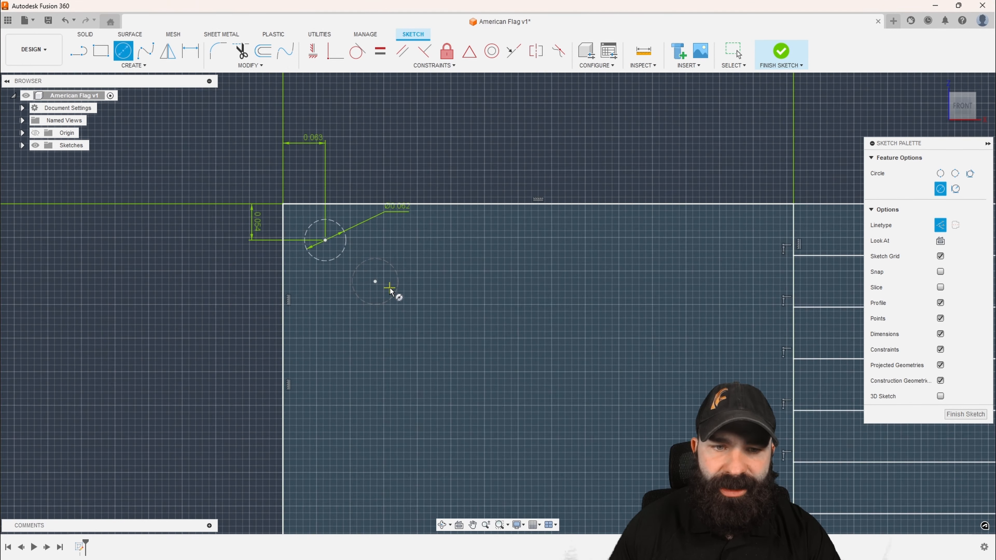
pyautogui.click(380, 51)
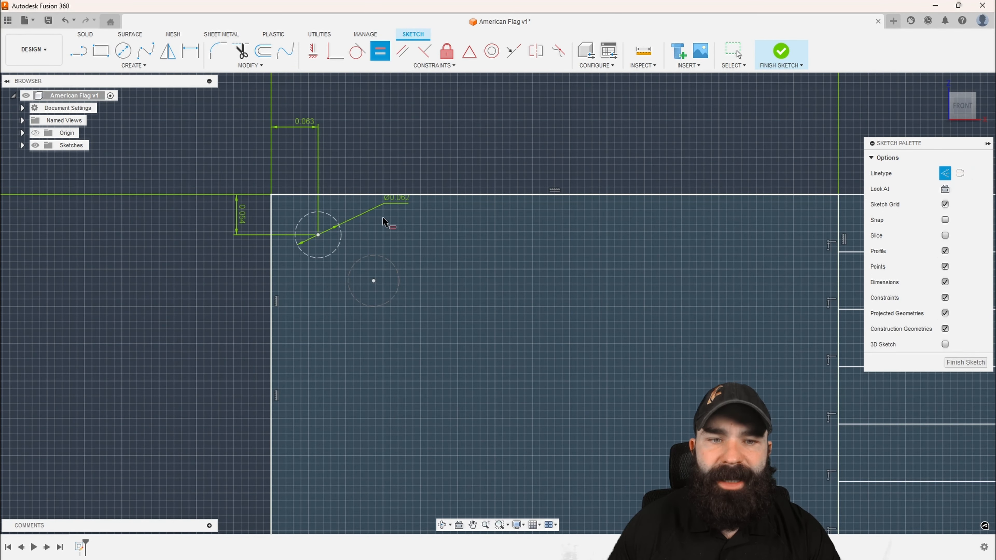
pyautogui.click(380, 256)
pyautogui.click(343, 236)
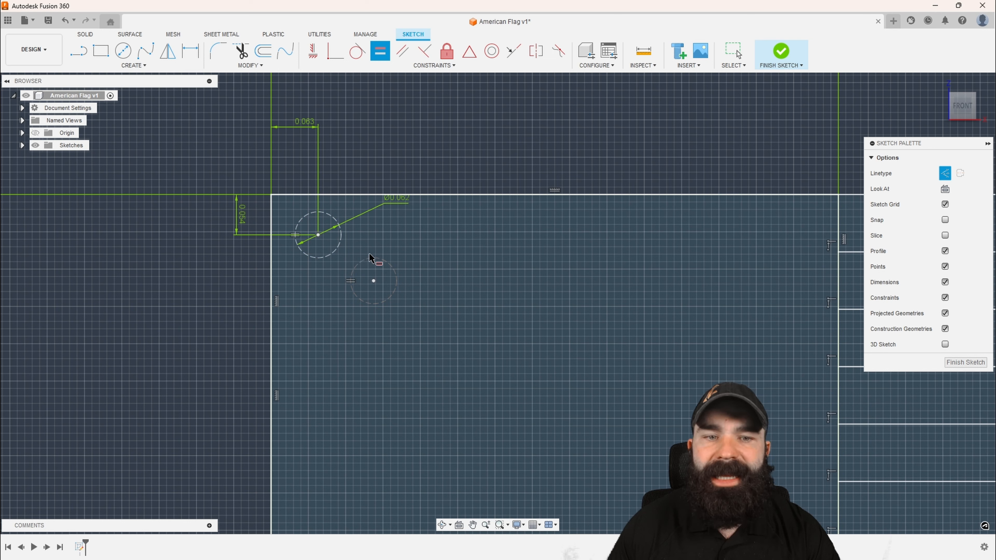
# Dimension the vertical distance between the two circle centers, linking it to the first circle's vertical offset d25
pyautogui.click(190, 52)
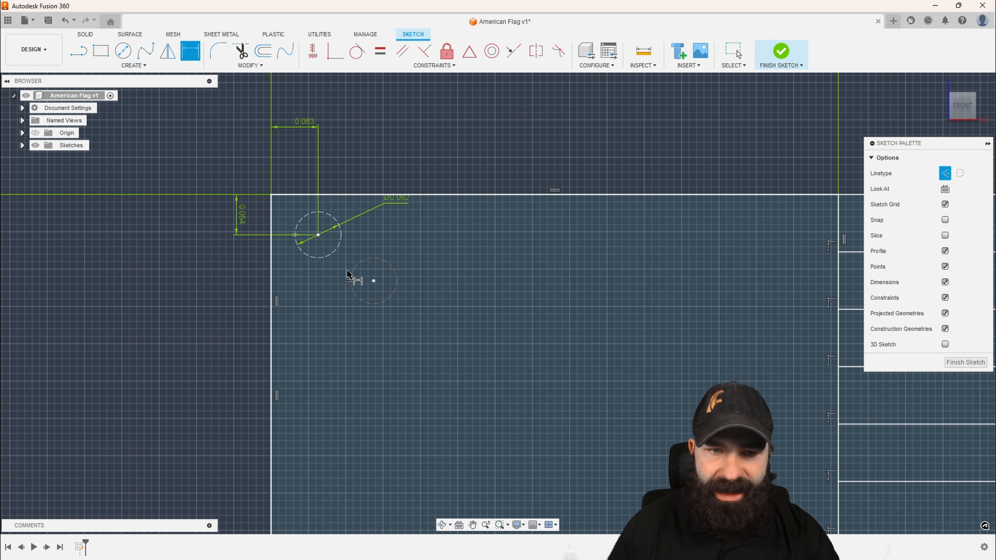
pyautogui.click(373, 281)
pyautogui.click(318, 235)
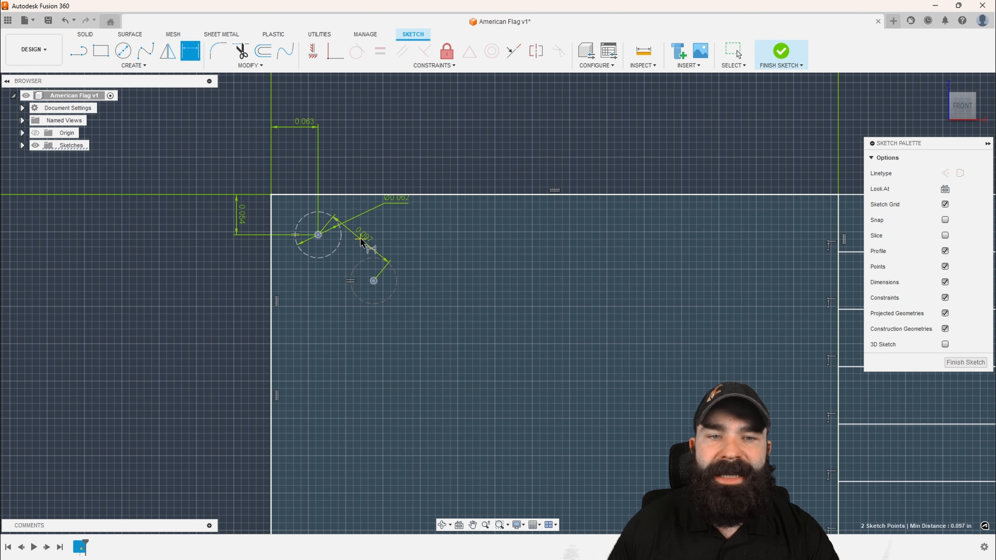
pyautogui.click(399, 248)
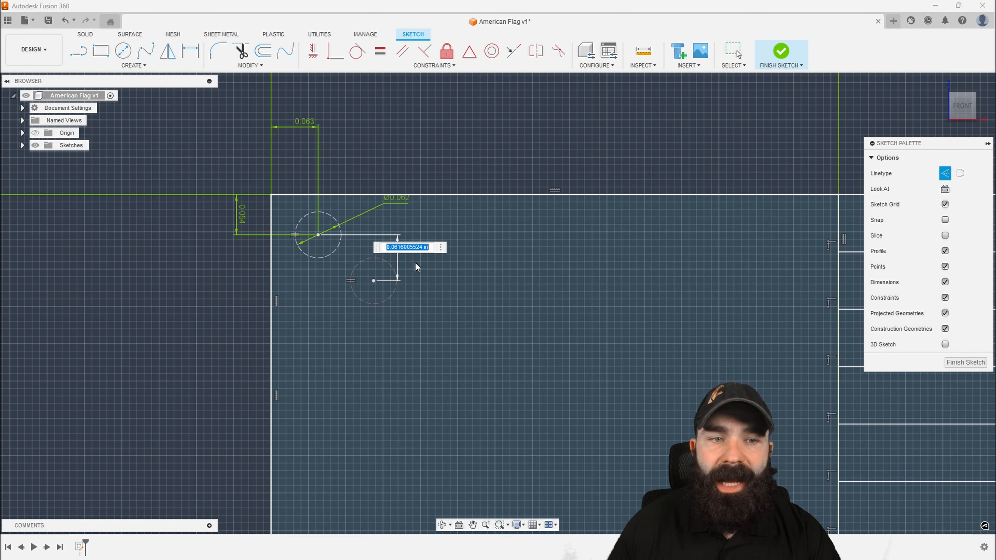
pyautogui.click(244, 222)
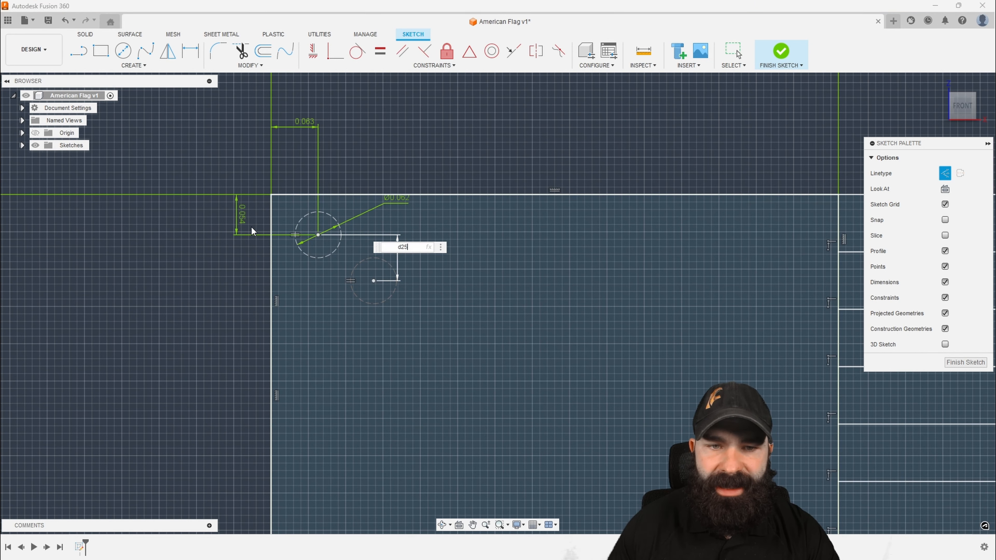
pyautogui.press('Return')
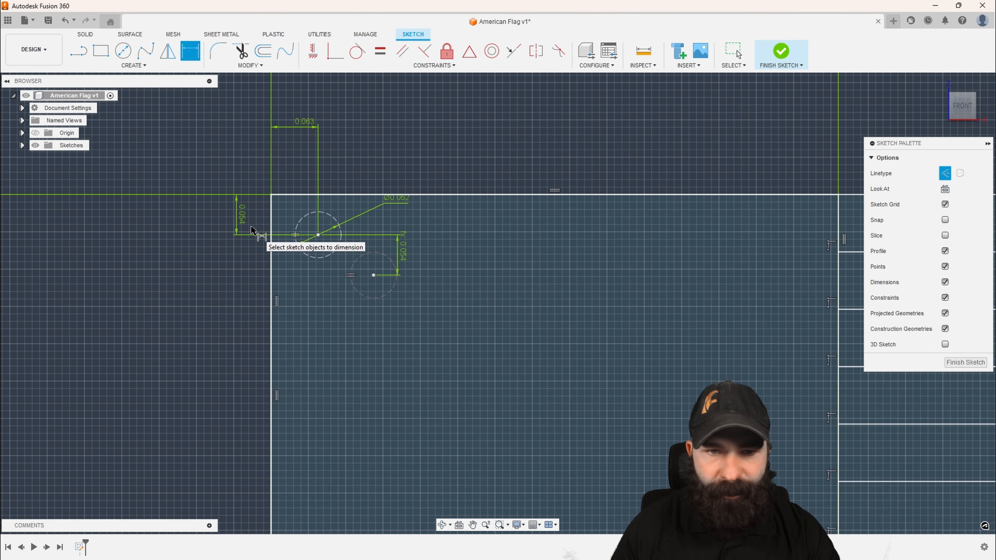
# Dimension the horizontal distance between the two circle centers, linking it to the first circle's horizontal offset from the left edge
pyautogui.click(374, 276)
pyautogui.click(318, 235)
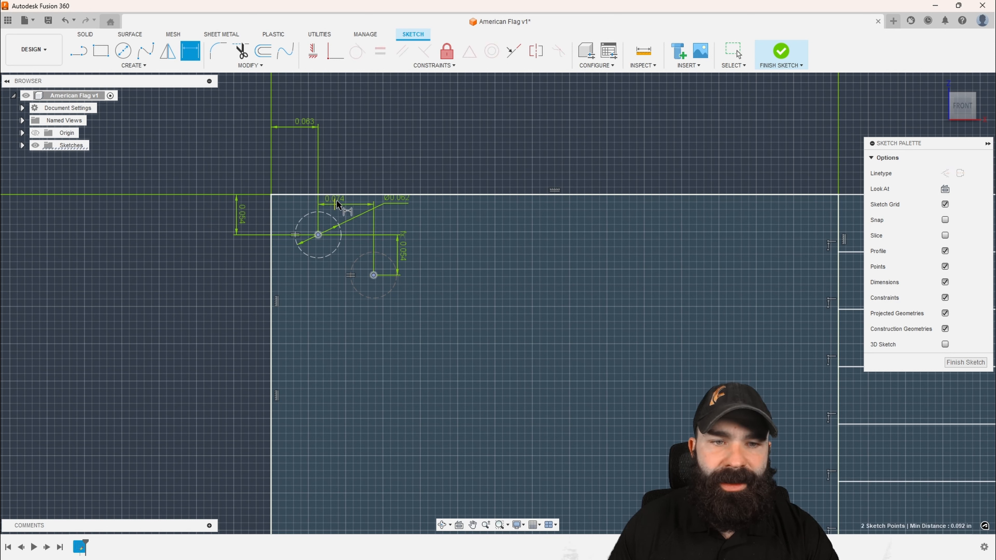
pyautogui.click(345, 149)
pyautogui.click(297, 122)
pyautogui.press('Return')
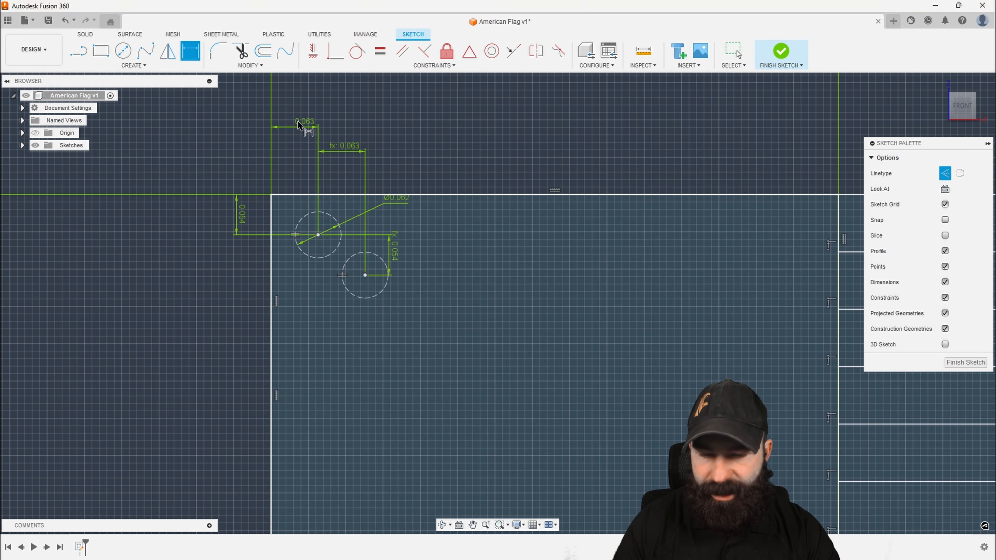
pyautogui.scroll(-2, 326, 149)
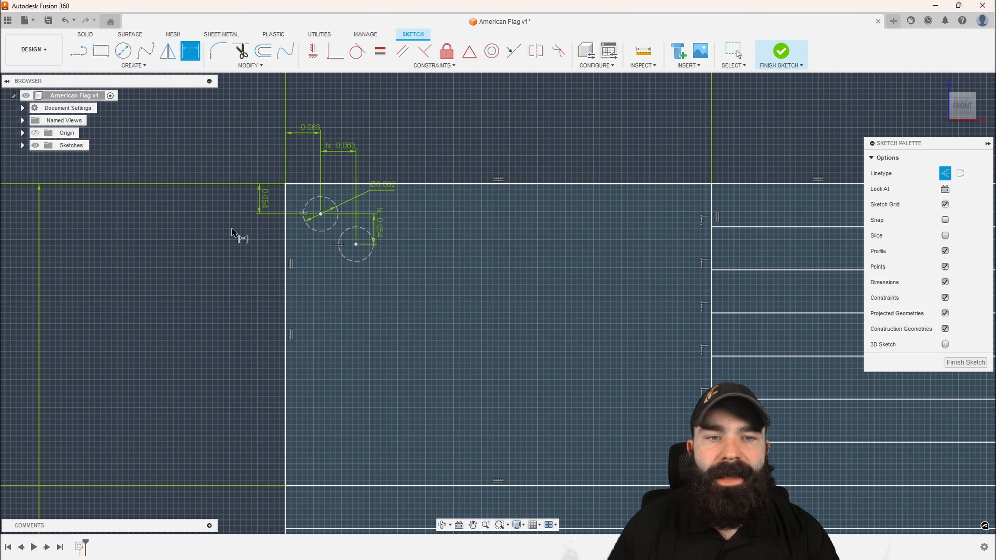
pyautogui.press('Escape')
# Draw a vertical construction line from each circle's center up to the top of its circumference
pyautogui.scroll(2, 231, 230)
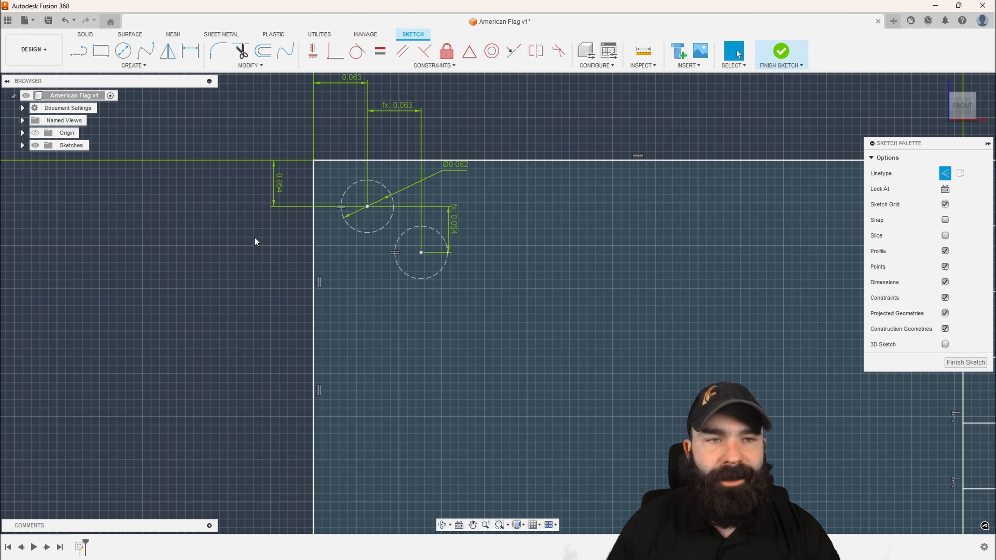
pyautogui.click(80, 51)
pyautogui.scroll(-2, 429, 291)
pyautogui.scroll(2, 391, 233)
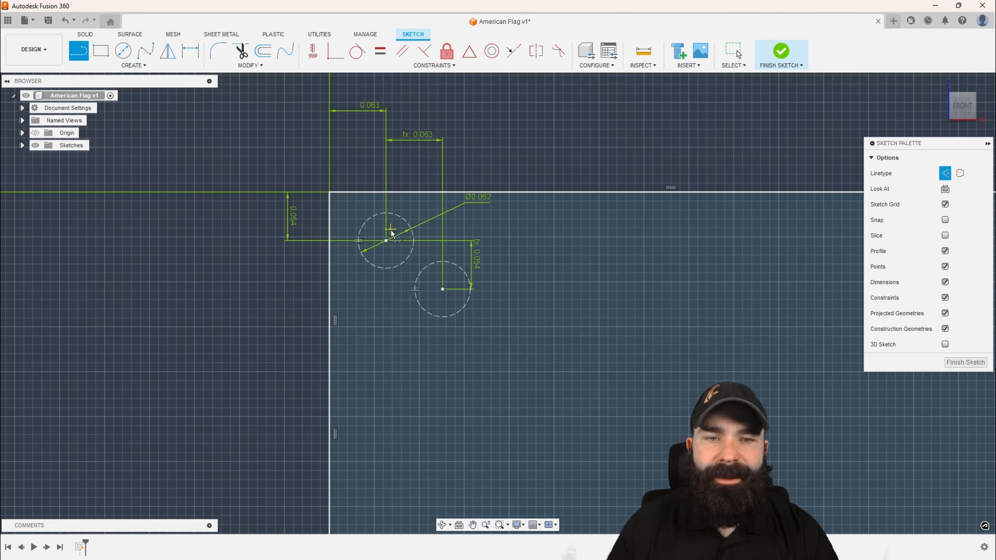
pyautogui.scroll(3, 391, 233)
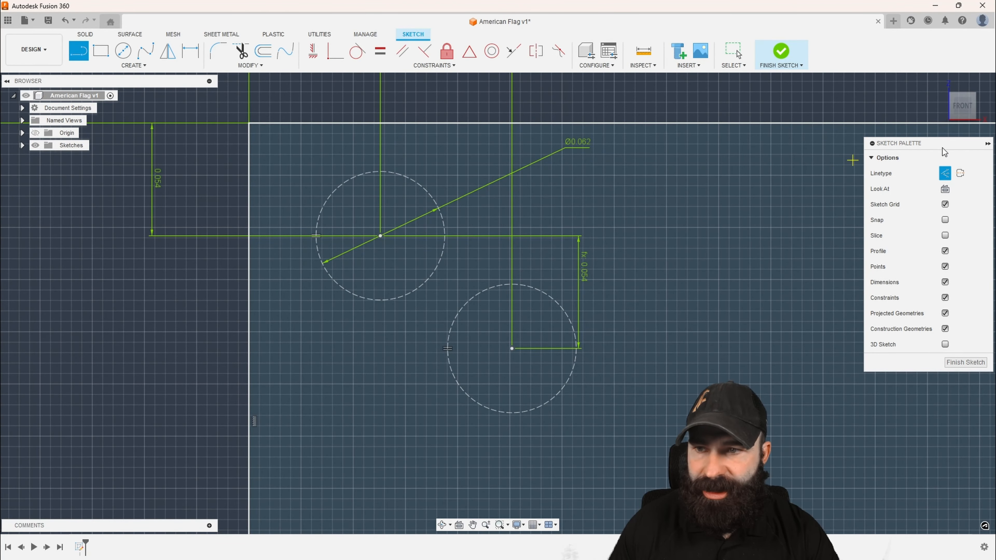
pyautogui.click(380, 235)
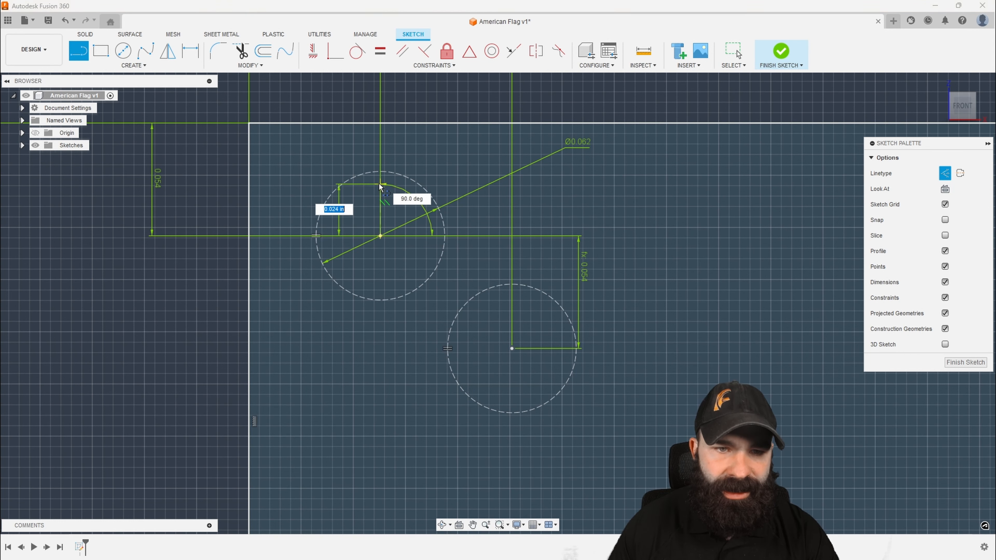
pyautogui.doubleClick(381, 172)
pyautogui.click(519, 347)
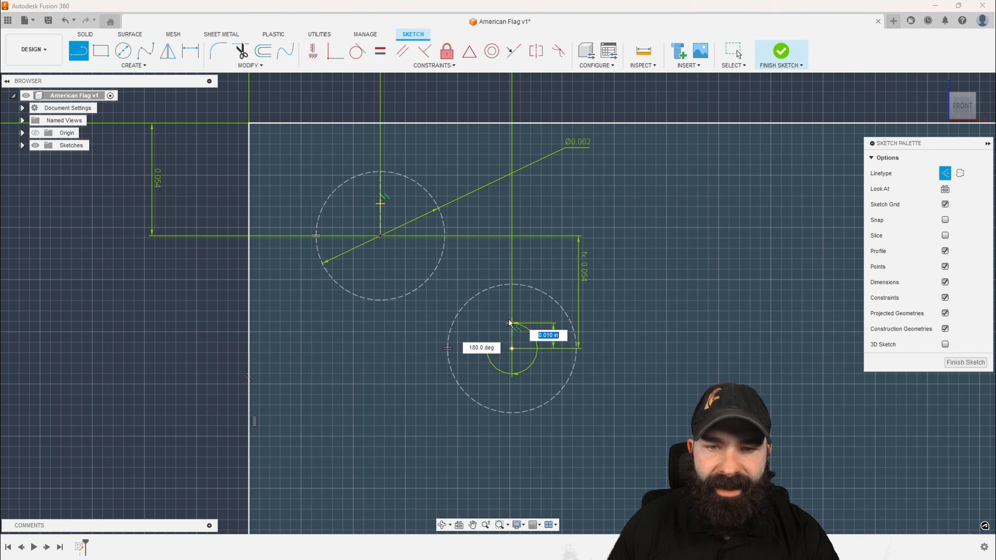
pyautogui.doubleClick(512, 284)
pyautogui.scroll(-1, 542, 290)
pyautogui.press('Escape')
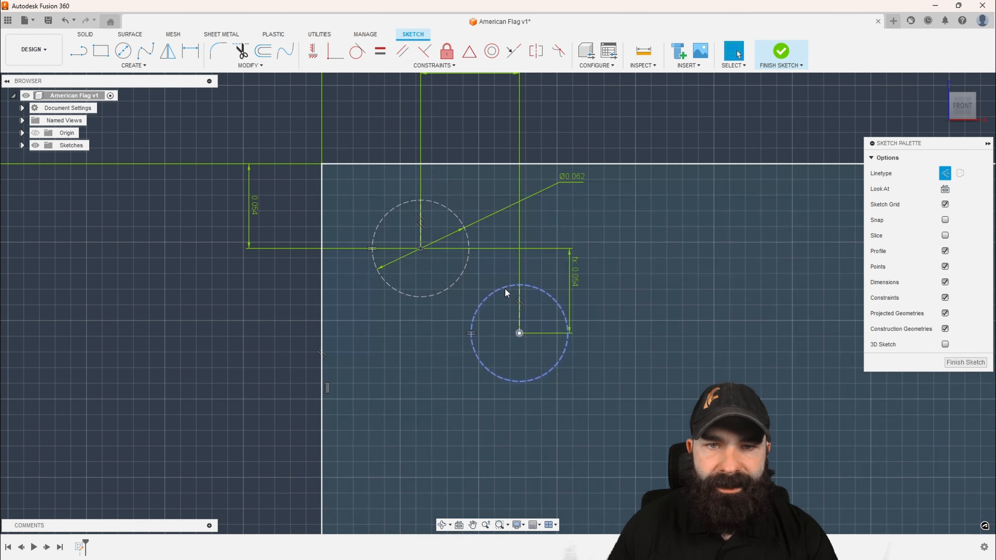
# Reposition the circles' diameter and offset dimensions so they sit clear of the area around both circles
pyautogui.scroll(-1, 494, 306)
pyautogui.moveTo(483, 129); pyautogui.dragTo(486, 408)
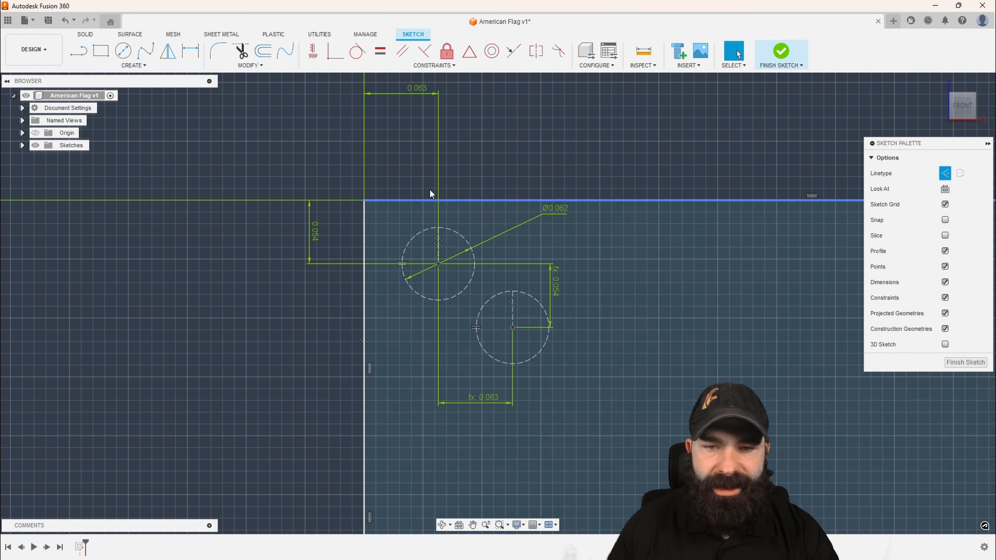
pyautogui.moveTo(404, 94); pyautogui.dragTo(423, 295)
pyautogui.scroll(1, 460, 264)
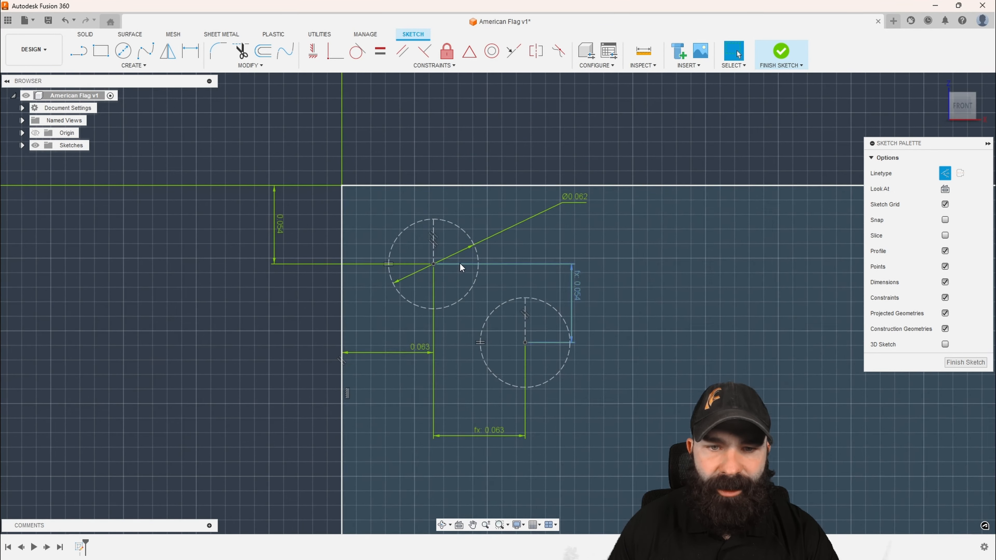
pyautogui.moveTo(574, 196); pyautogui.dragTo(369, 204)
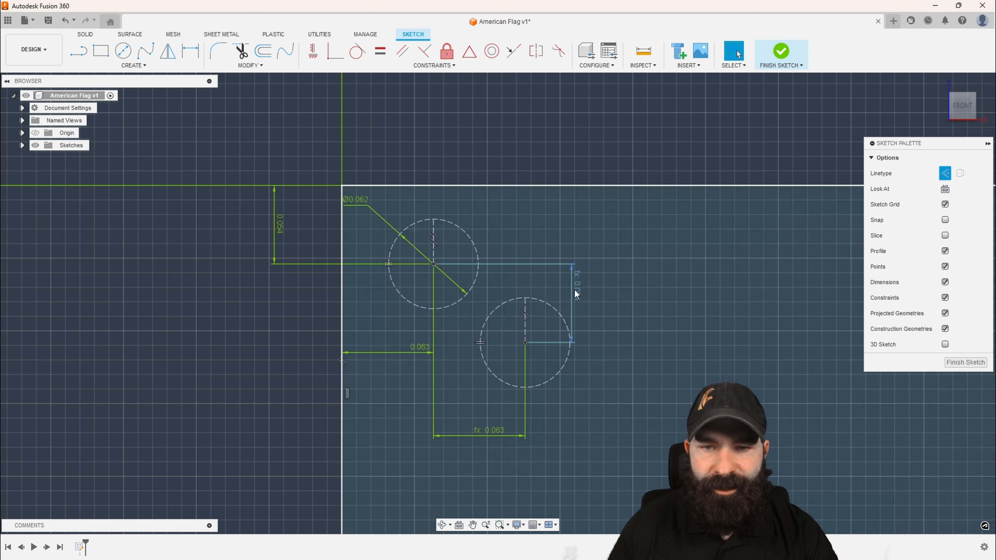
pyautogui.moveTo(575, 289)
pyautogui.mouseDown()
pyautogui.moveTo(341, 301)
pyautogui.moveTo(319, 314)
pyautogui.mouseUp()
pyautogui.scroll(1, 435, 244)
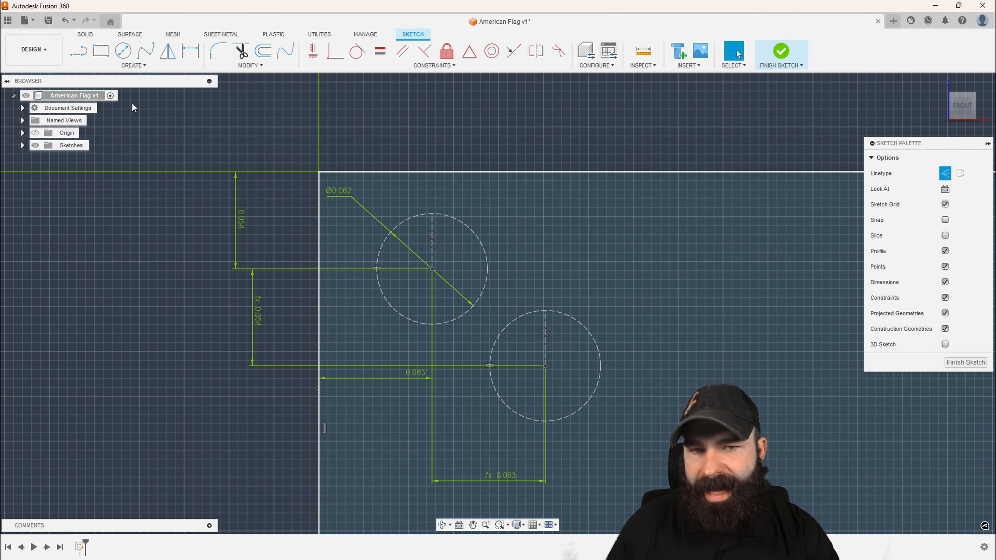
# Sketch a closed five-pointed star of five regular lines inside the first circle, starting at its top point with every tip on the circle
pyautogui.click(75, 51)
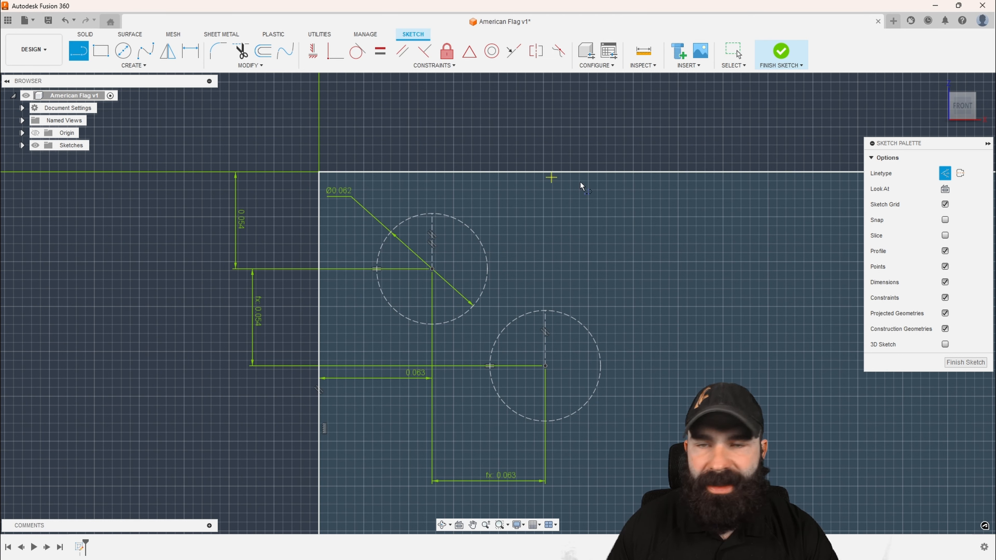
pyautogui.click(946, 173)
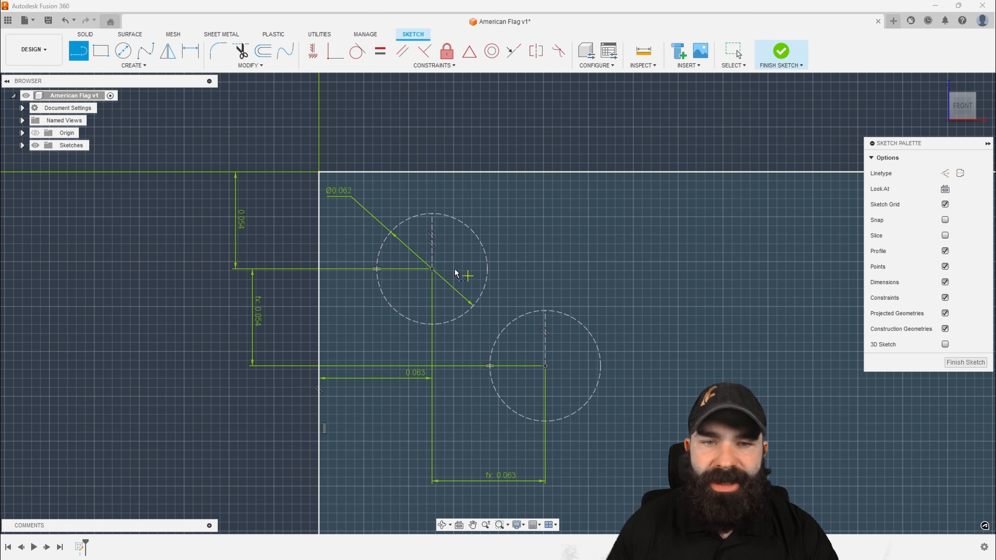
pyautogui.click(431, 215)
pyautogui.click(474, 304)
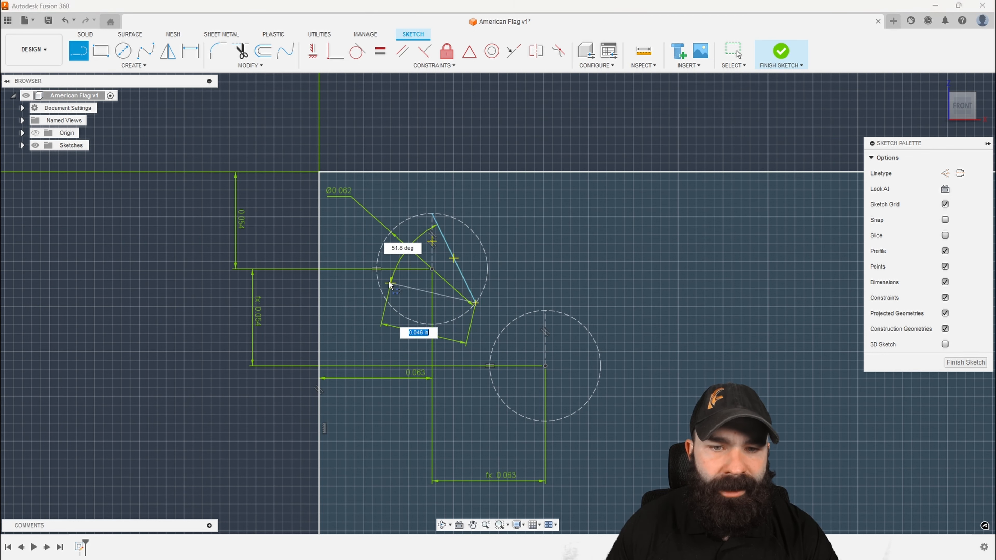
pyautogui.click(377, 265)
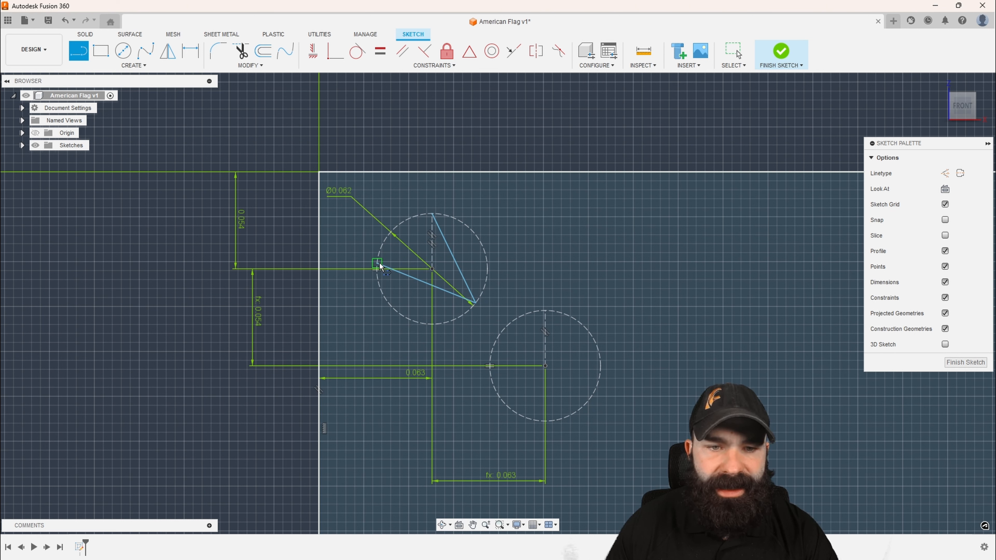
pyautogui.click(489, 263)
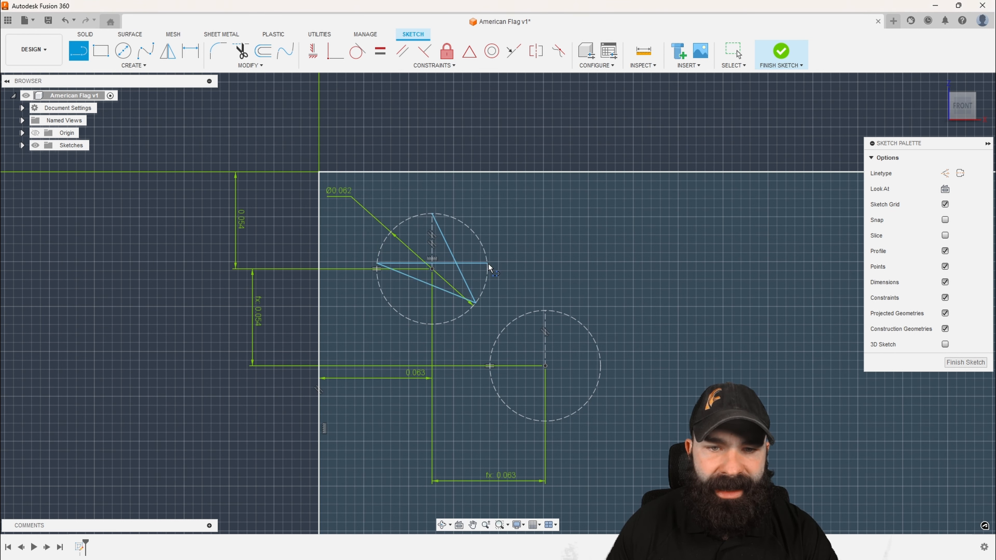
pyautogui.doubleClick(392, 307)
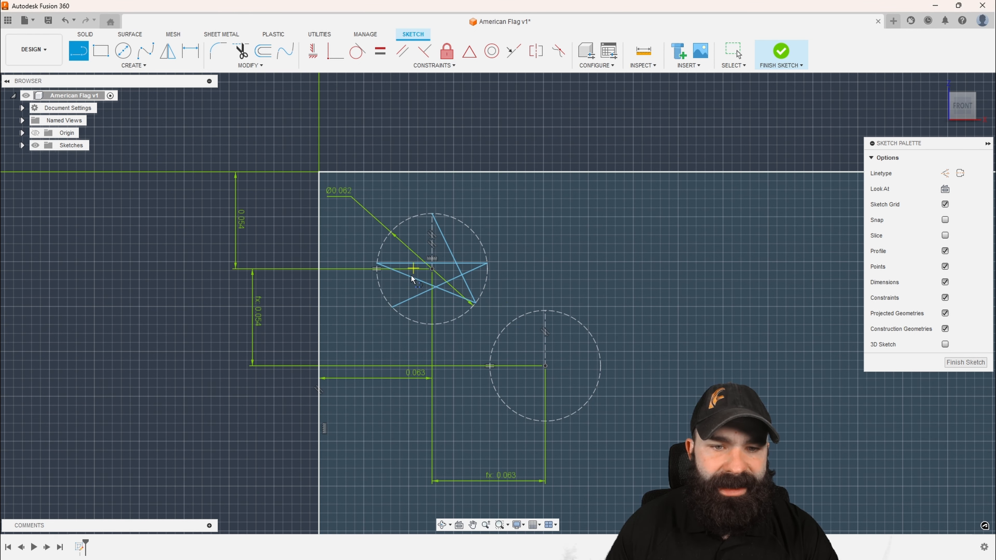
pyautogui.click(392, 307)
pyautogui.scroll(3, 432, 219)
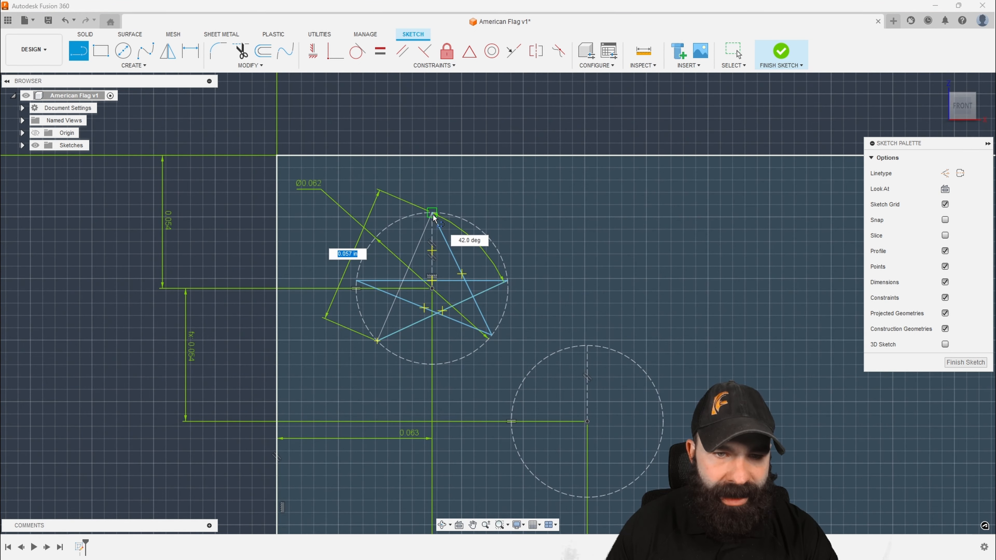
pyautogui.click(433, 213)
pyautogui.scroll(-3, 436, 221)
pyautogui.scroll(4, 452, 263)
pyautogui.scroll(2, 457, 276)
pyautogui.press('Escape')
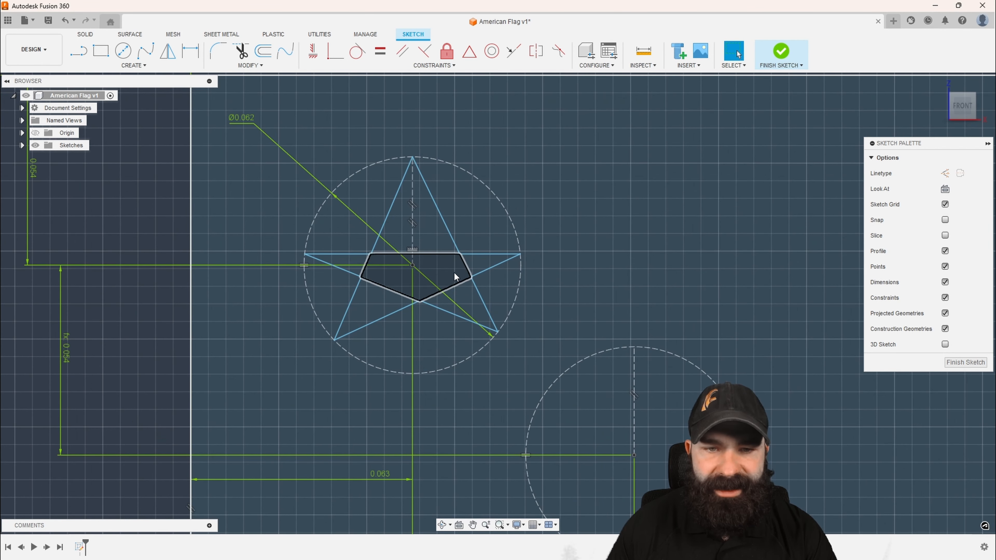
# Pull the star's unconstrained lines around inside the circle to test how they move
pyautogui.moveTo(436, 254); pyautogui.dragTo(472, 262)
pyautogui.click(464, 264)
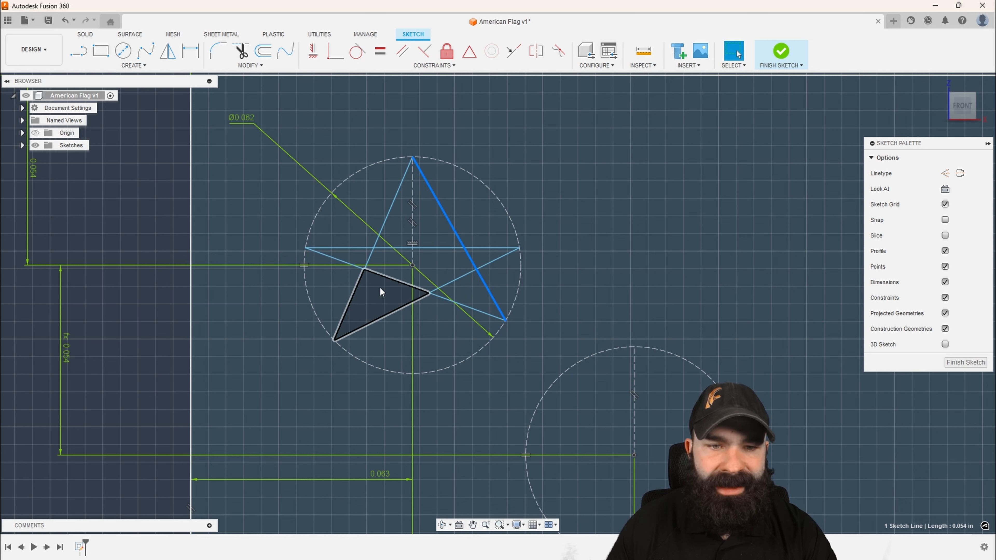
pyautogui.moveTo(356, 292)
pyautogui.mouseDown()
pyautogui.moveTo(374, 303)
pyautogui.moveTo(350, 288)
pyautogui.mouseUp()
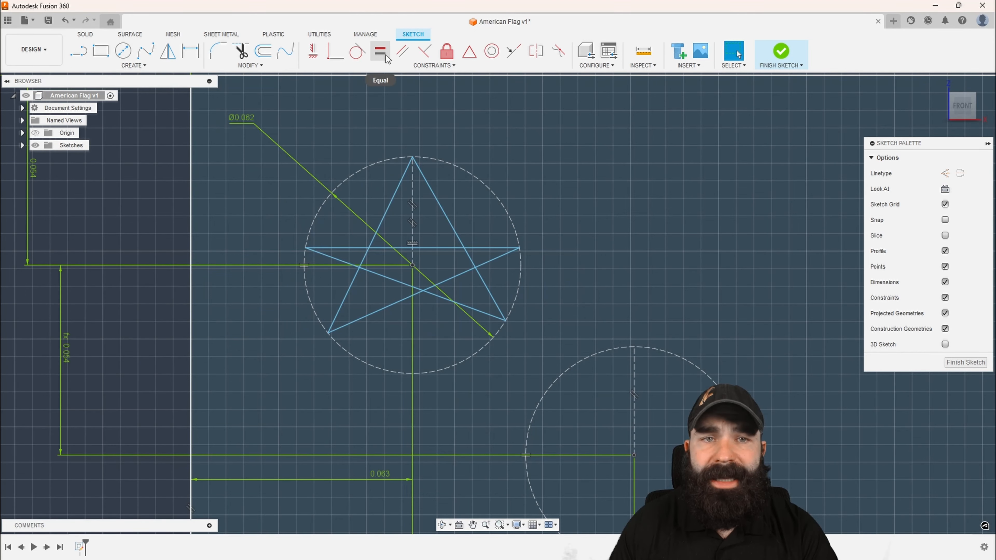
# Apply Equal constraints between the star's lines to make all five the same length
pyautogui.click(380, 52)
pyautogui.click(396, 200)
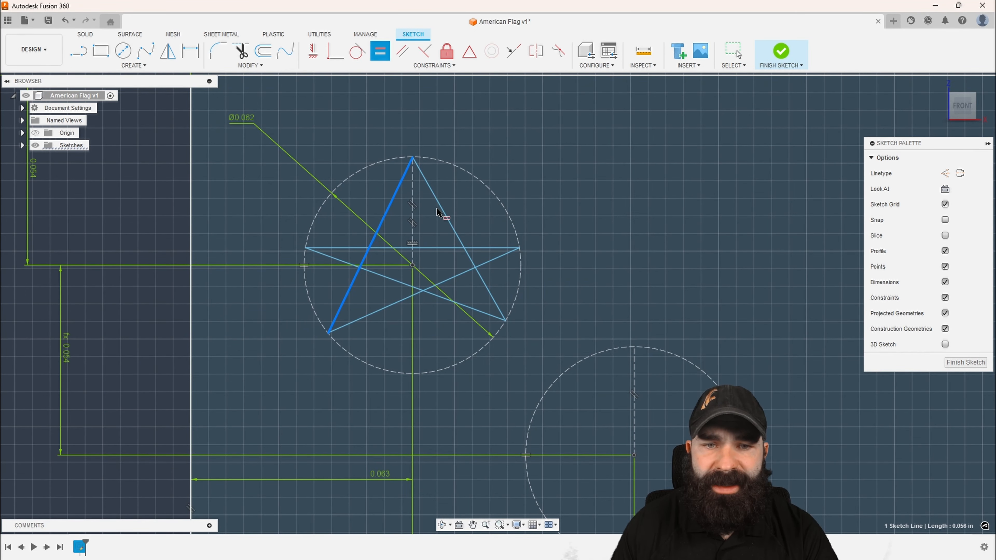
pyautogui.click(444, 219)
pyautogui.click(444, 220)
pyautogui.click(436, 247)
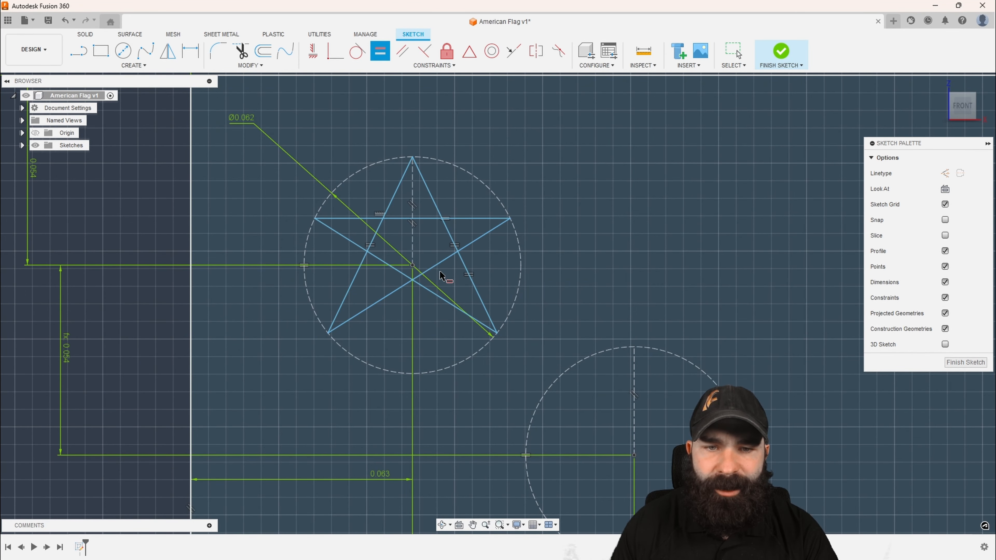
pyautogui.click(460, 262)
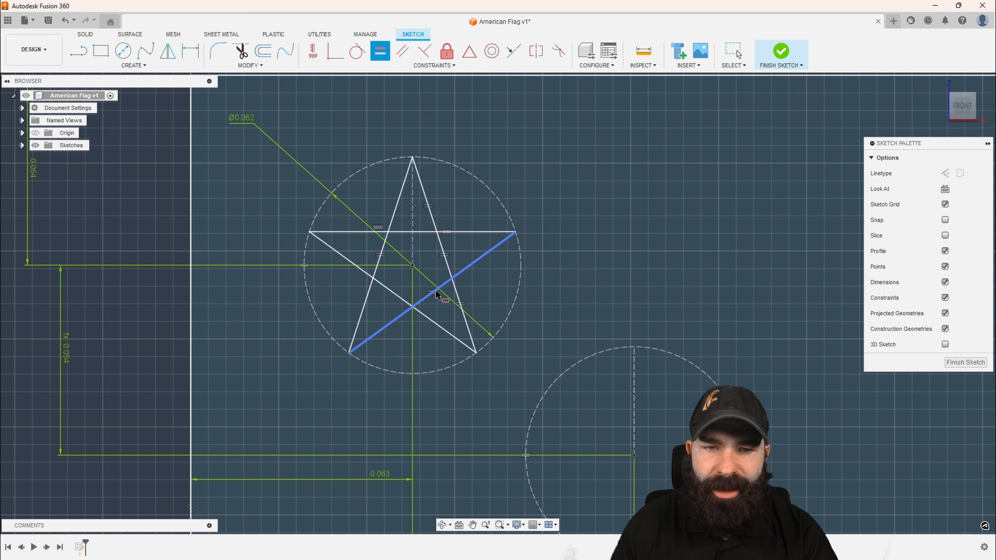
pyautogui.click(435, 290)
pyautogui.press('Escape')
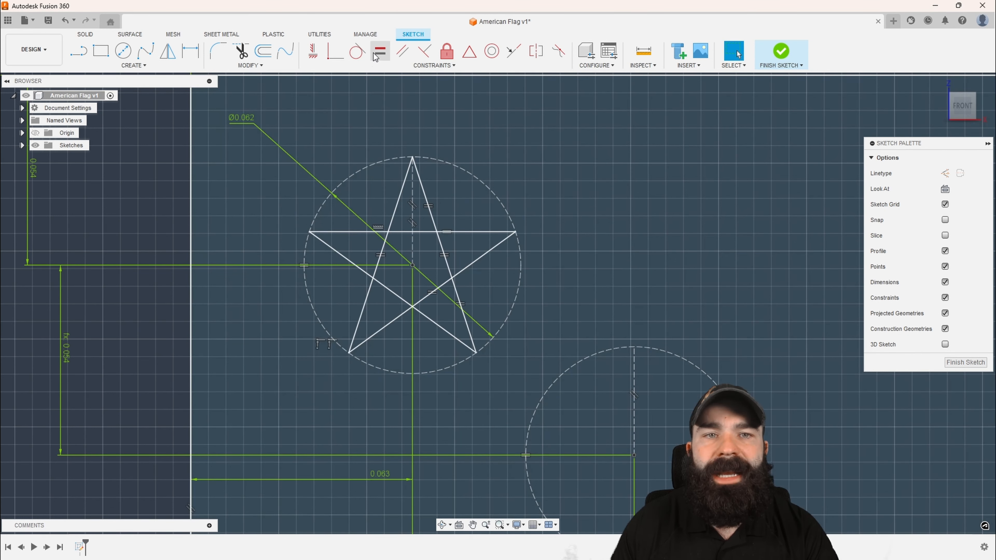
# Try to add another Equal constraint between the star's two lines that meet at its lower-left tip
pyautogui.click(375, 52)
pyautogui.click(380, 232)
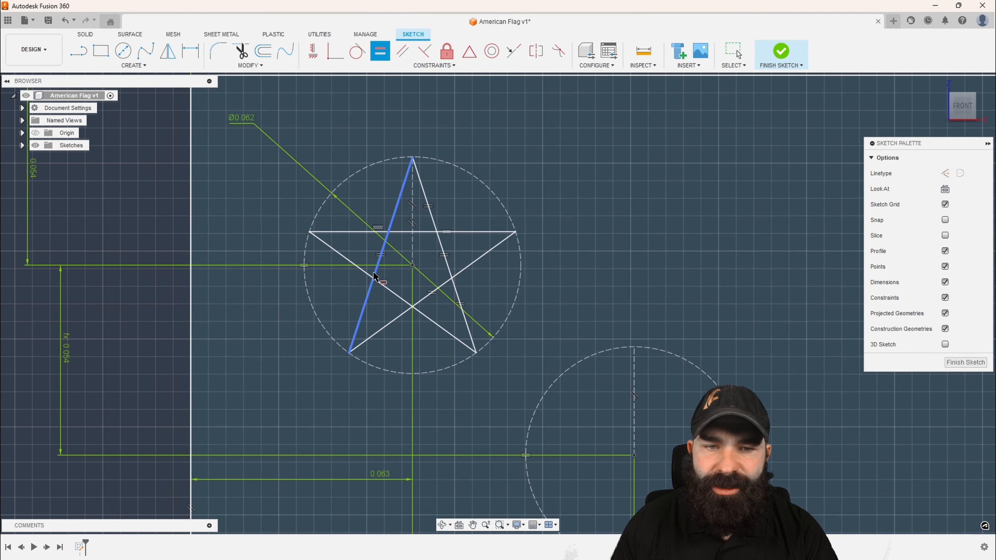
pyautogui.click(408, 308)
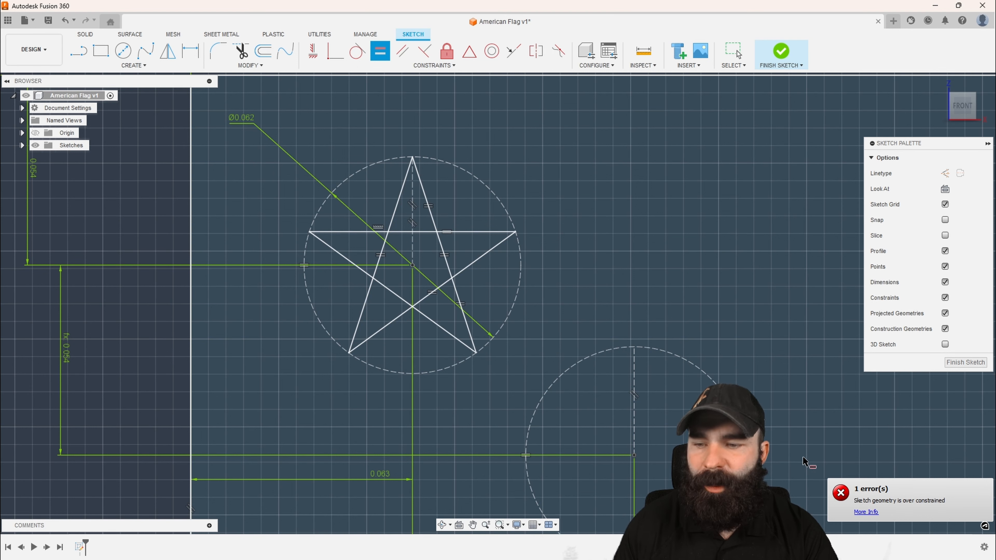
pyautogui.press('Escape')
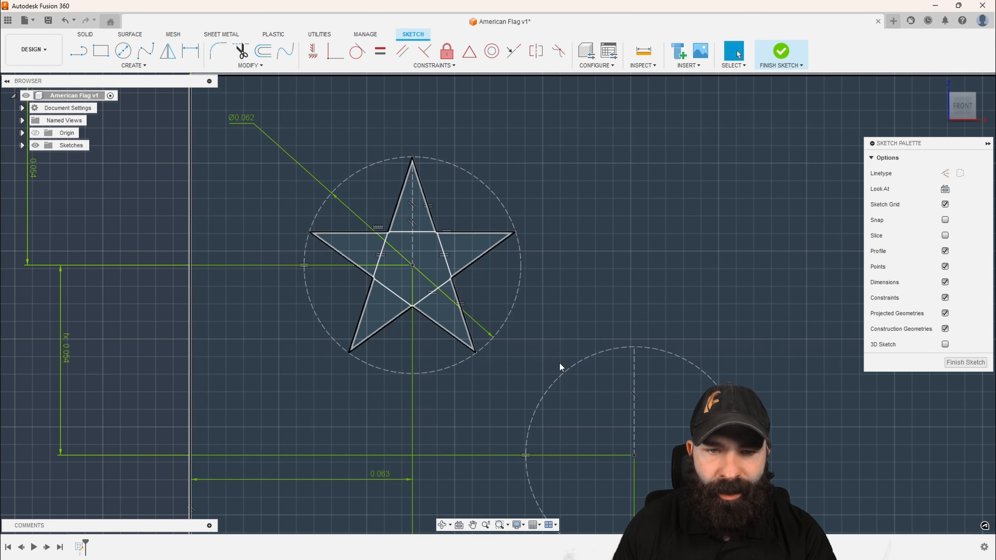
pyautogui.click(435, 291)
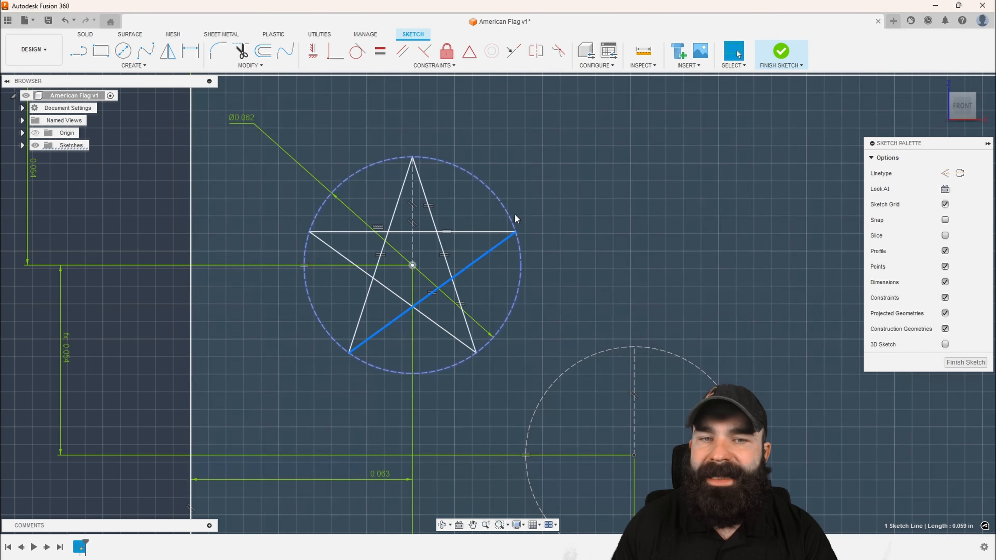
pyautogui.click(553, 201)
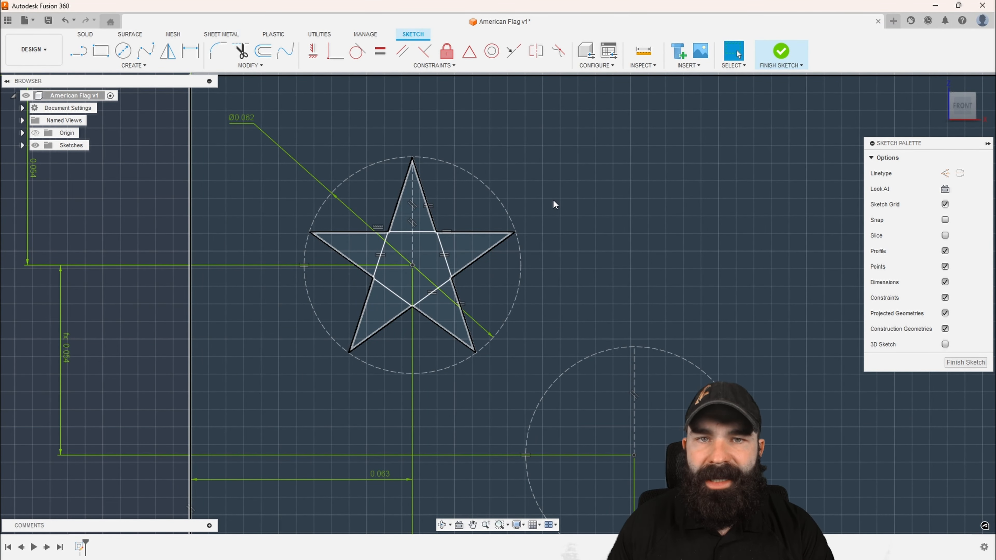
# Set the diameter of the first star's construction circle to 0.0616*d1 so it scales with the flag's height
pyautogui.scroll(-1, 552, 199)
pyautogui.scroll(-1, 401, 170)
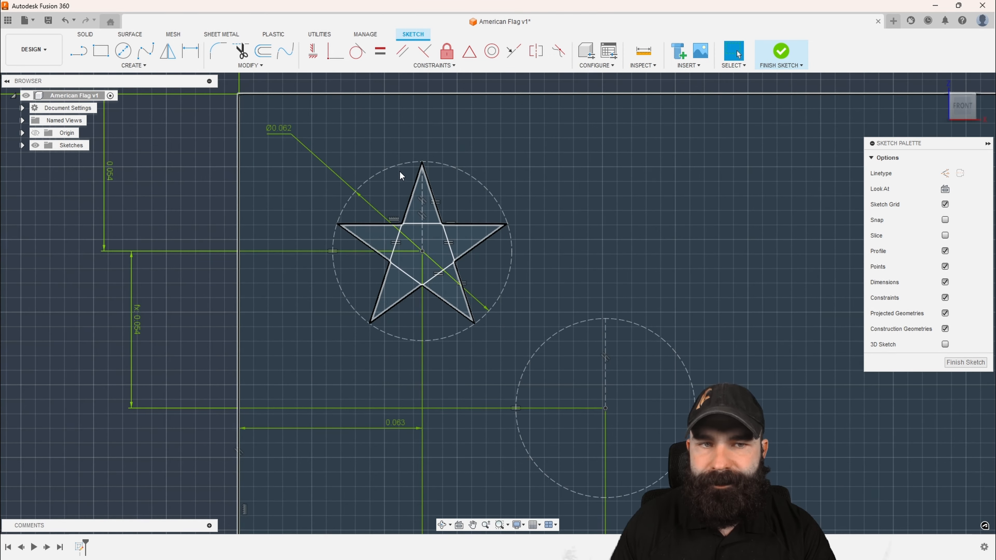
pyautogui.scroll(-2, 351, 157)
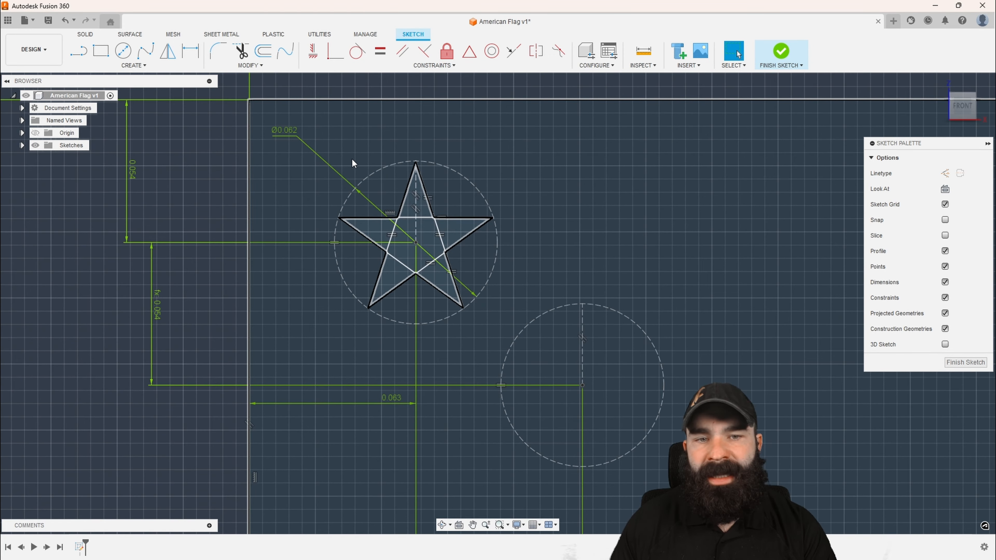
pyautogui.scroll(-2, 426, 172)
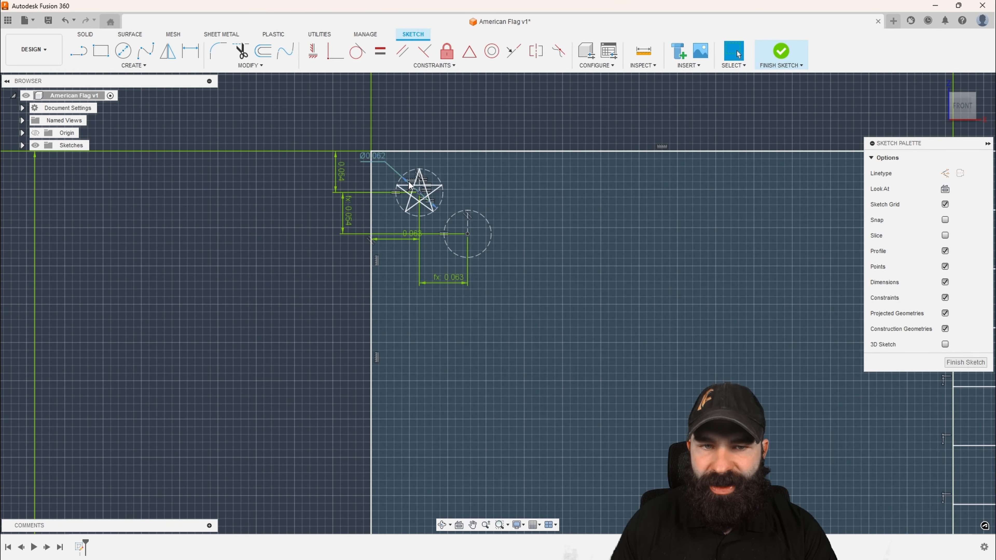
pyautogui.scroll(-2, 444, 195)
pyautogui.scroll(-3, 445, 196)
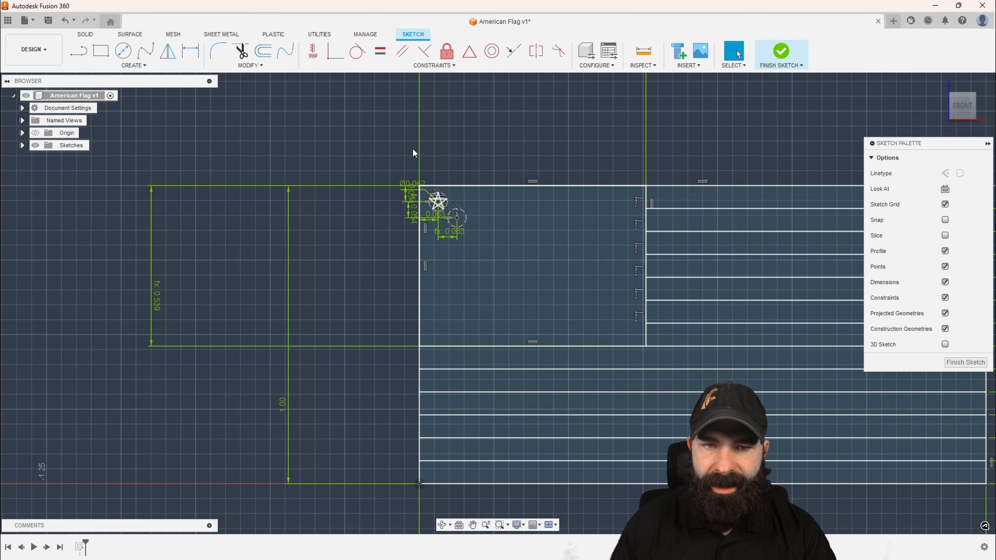
pyautogui.scroll(5, 416, 190)
pyautogui.doubleClick(445, 219)
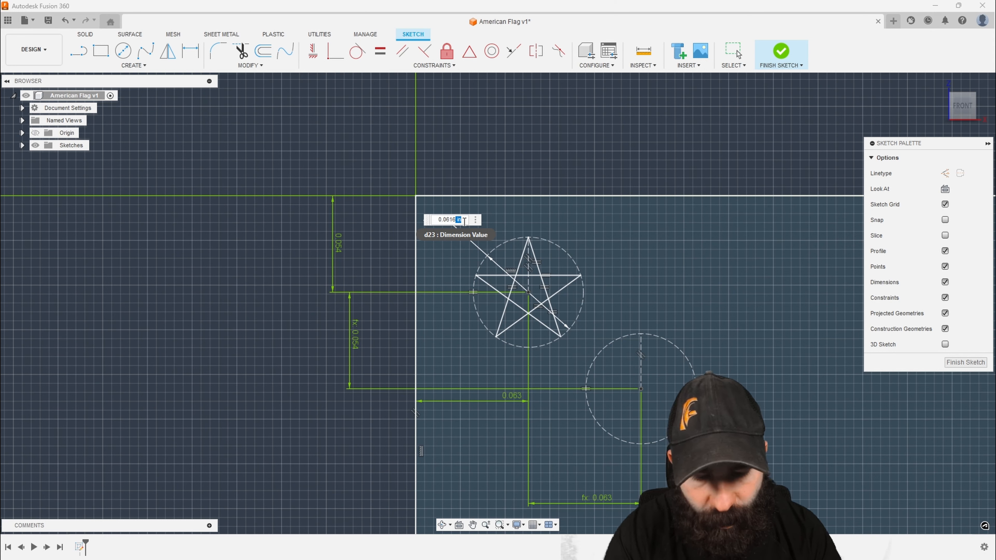
pyautogui.write('"')
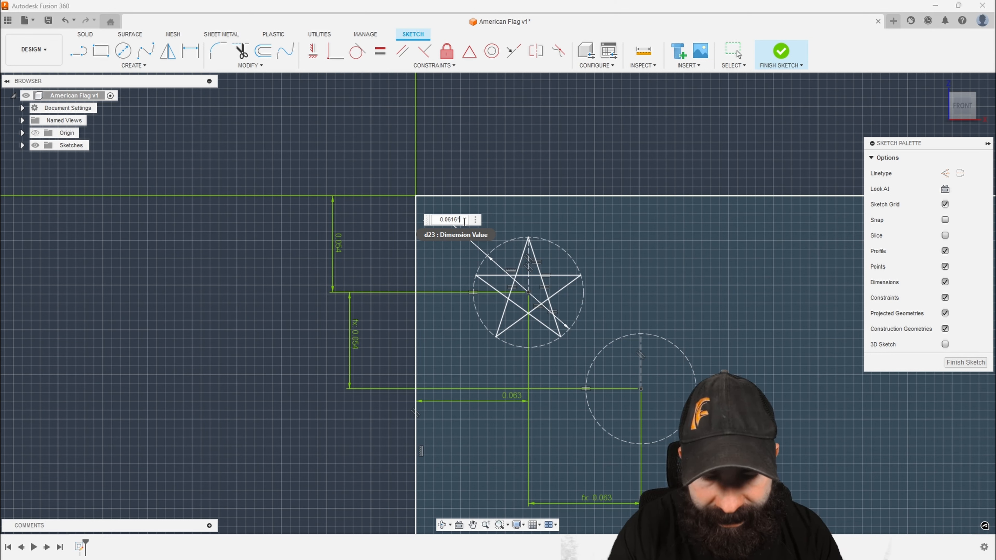
pyautogui.write('d1')
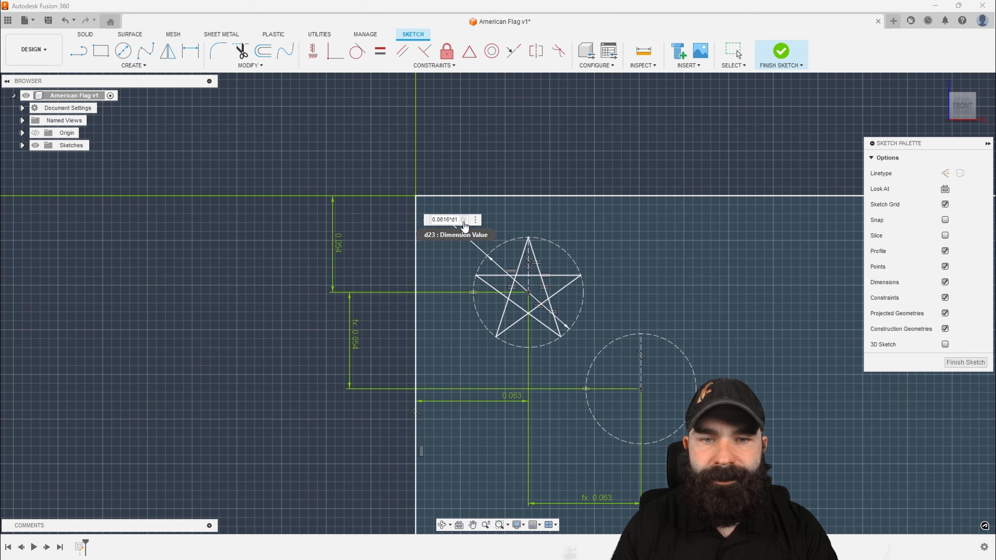
pyautogui.press('Return')
# Set the vertical distance from the flag's top edge to the first circle's center to 0.054*d1
pyautogui.scroll(-3, 474, 238)
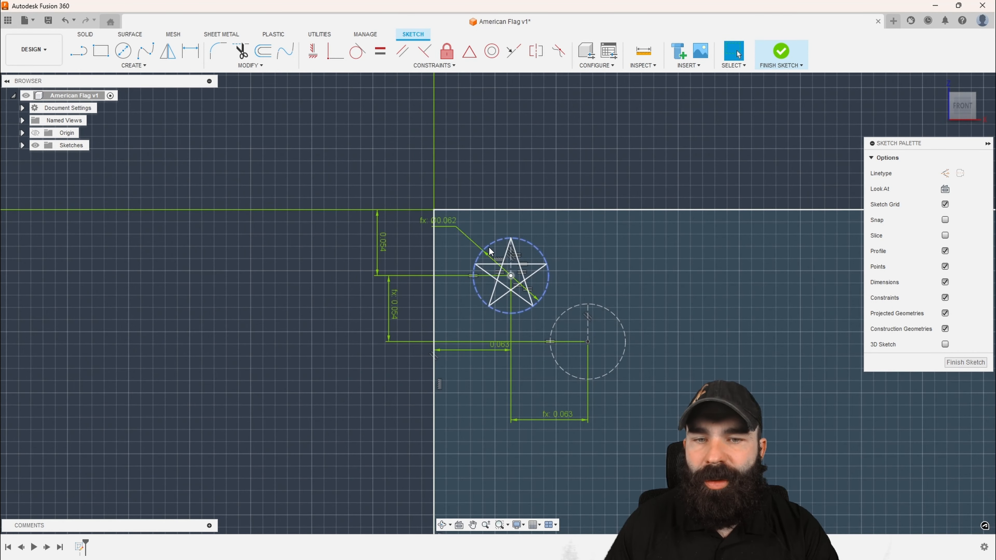
pyautogui.doubleClick(382, 245)
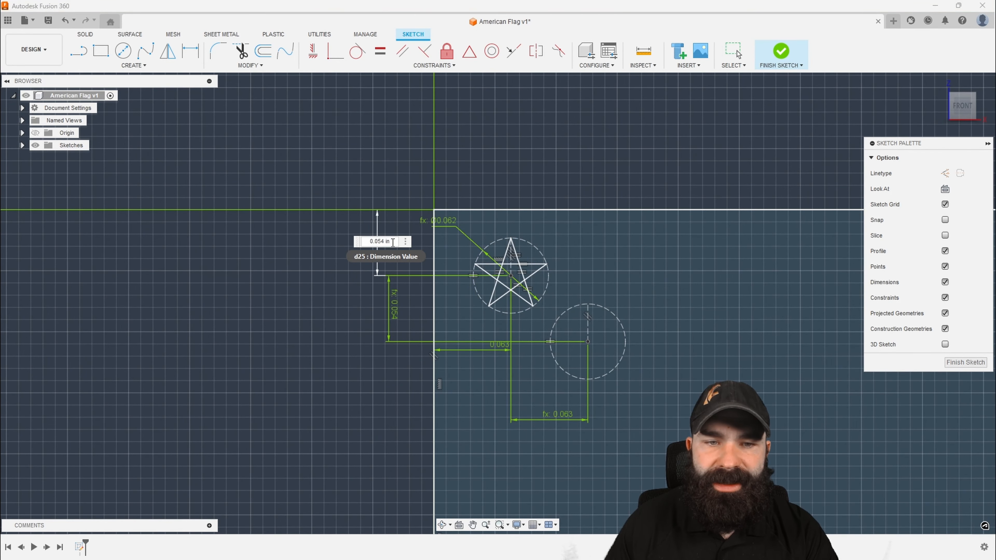
pyautogui.press('BackSpace')
pyautogui.press('BackSpace')
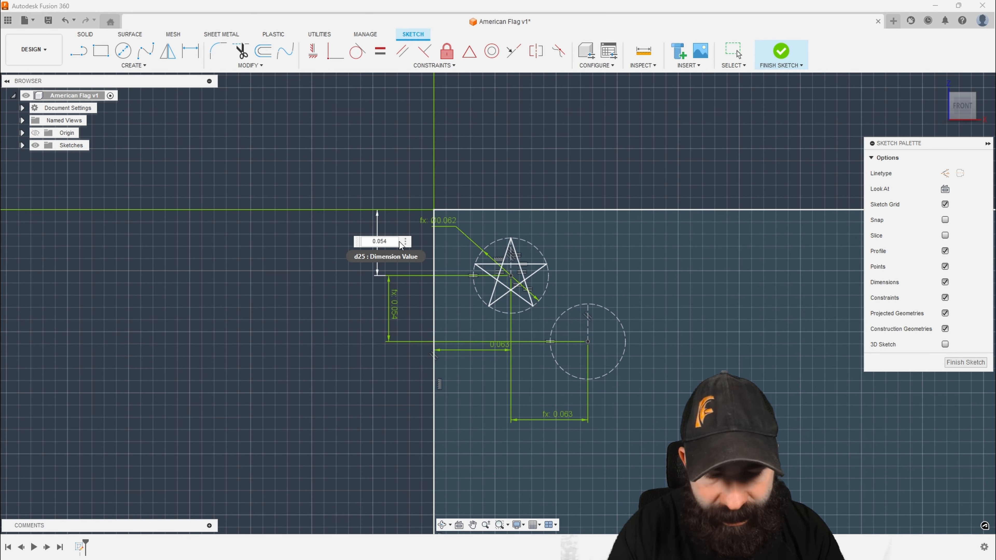
pyautogui.write('*d1')
pyautogui.press('Return')
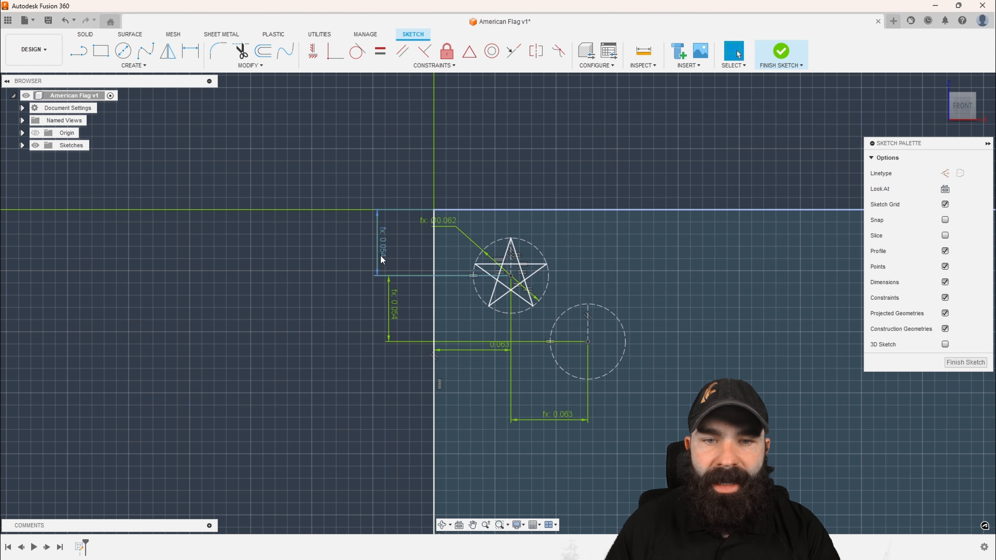
# Set the first circle's horizontal distance from the flag's left edge to 0.063*d1, and move the horizontal dimension between the circles closer to them
pyautogui.scroll(-2, 418, 316)
pyautogui.doubleClick(482, 341)
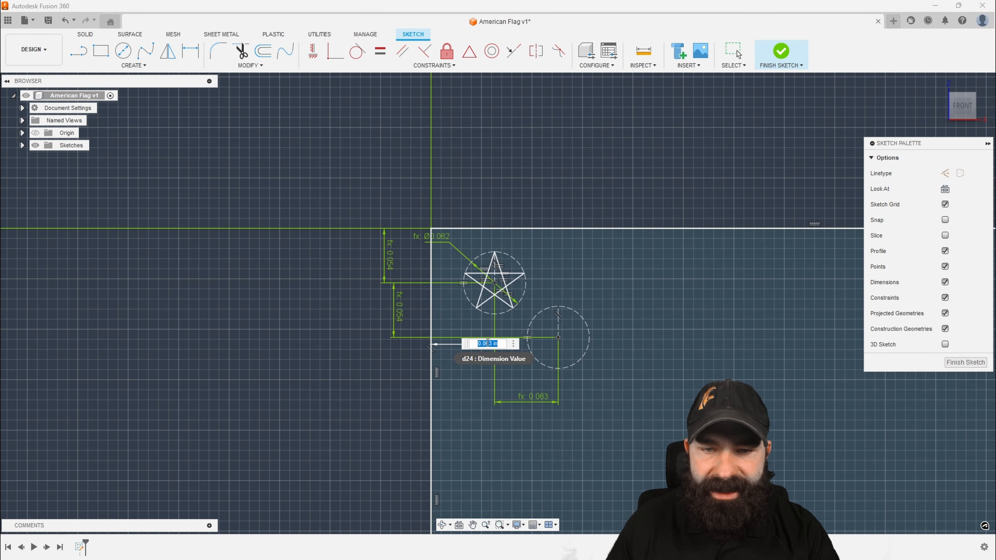
pyautogui.press('End')
pyautogui.press('BackSpace')
pyautogui.press('BackSpace')
pyautogui.press('BackSpace')
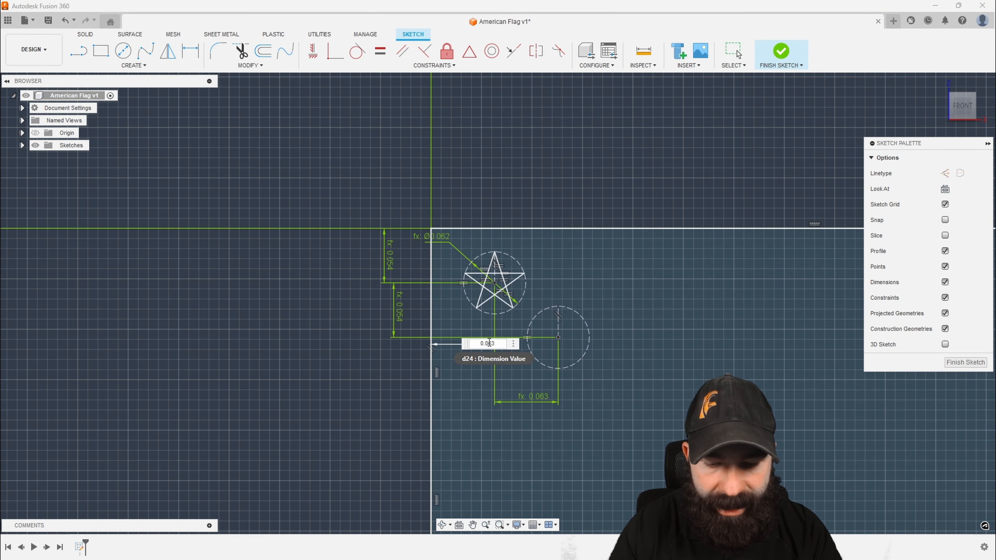
pyautogui.write('*d1')
pyautogui.press('Return')
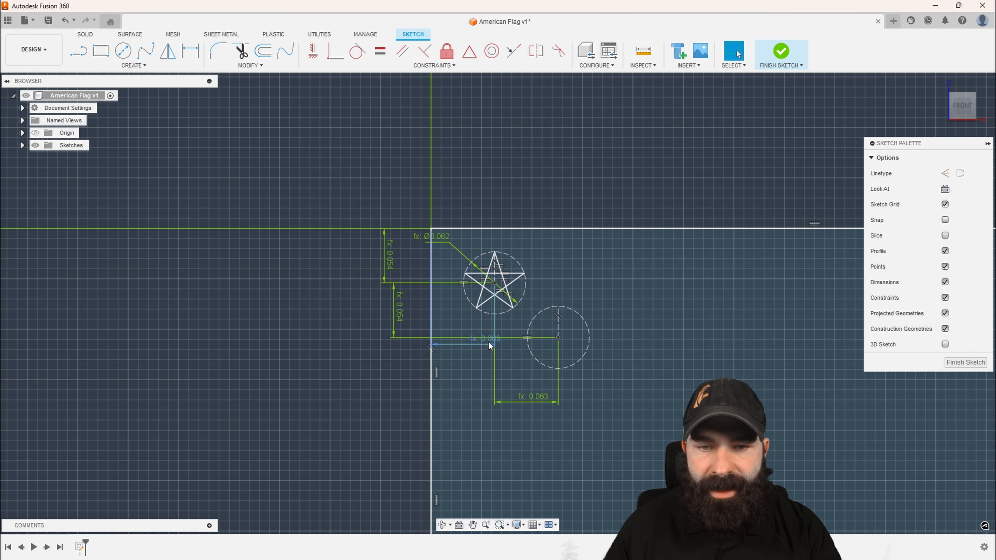
pyautogui.scroll(-1, 488, 353)
pyautogui.moveTo(515, 392); pyautogui.dragTo(515, 380)
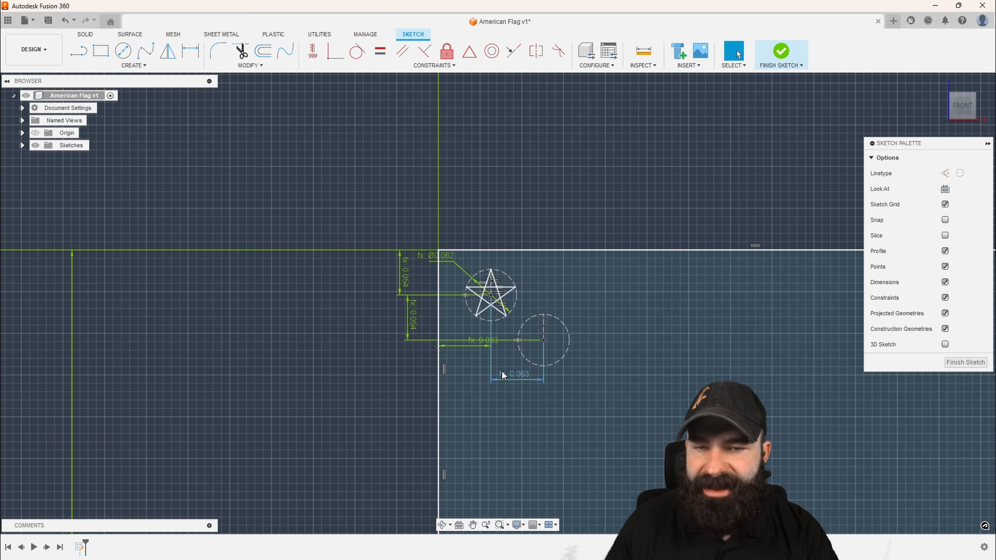
# Set the flag's overall height to 3, and move the first circle's diameter dimension to the star's upper right
pyautogui.scroll(-2, 503, 372)
pyautogui.scroll(-2, 439, 241)
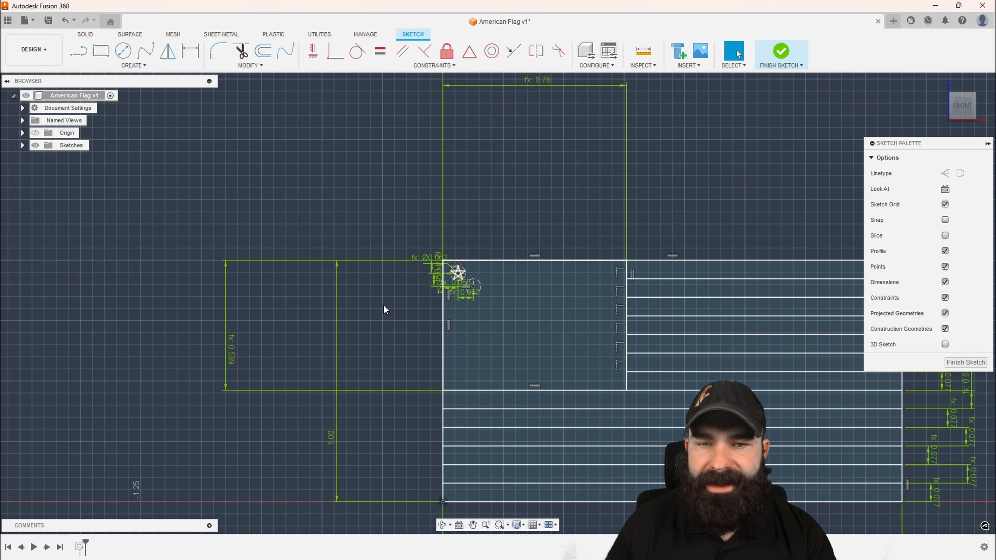
pyautogui.scroll(-2, 391, 305)
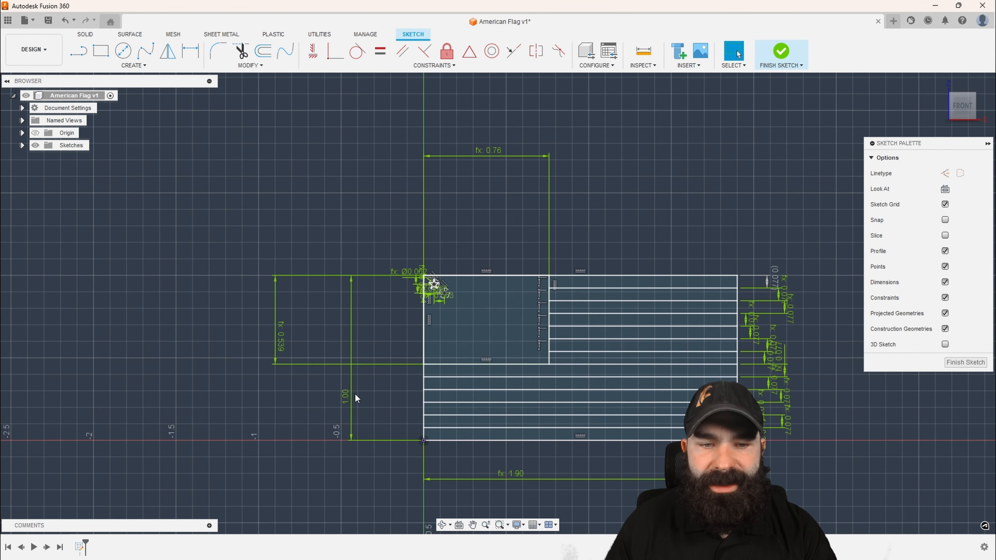
pyautogui.doubleClick(350, 397)
pyautogui.write('3')
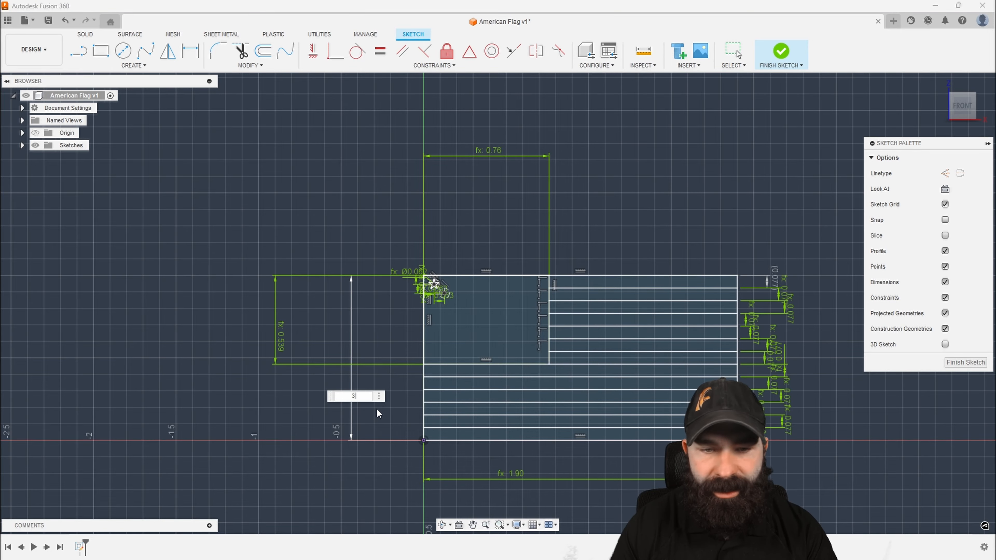
pyautogui.press('Return')
pyautogui.scroll(-2, 360, 449)
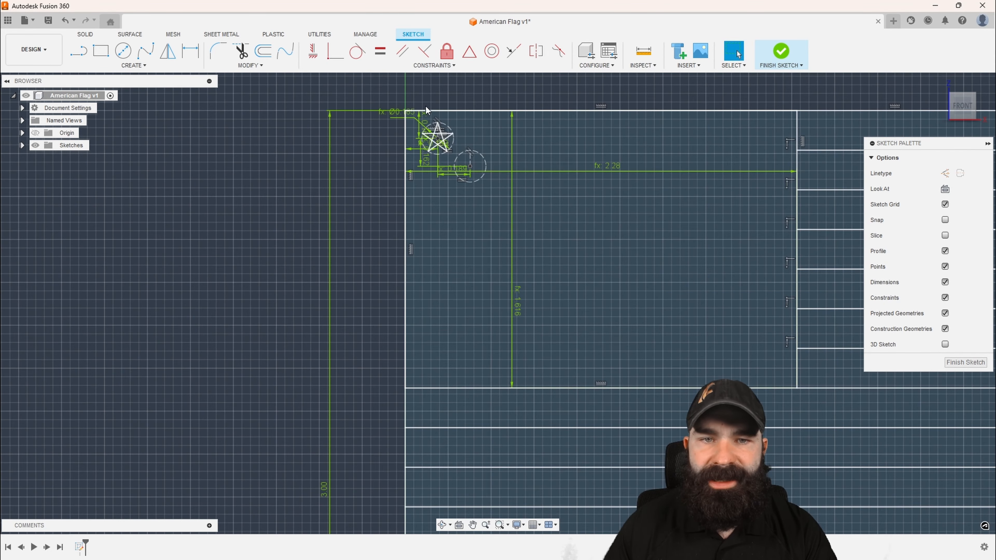
pyautogui.scroll(5, 426, 106)
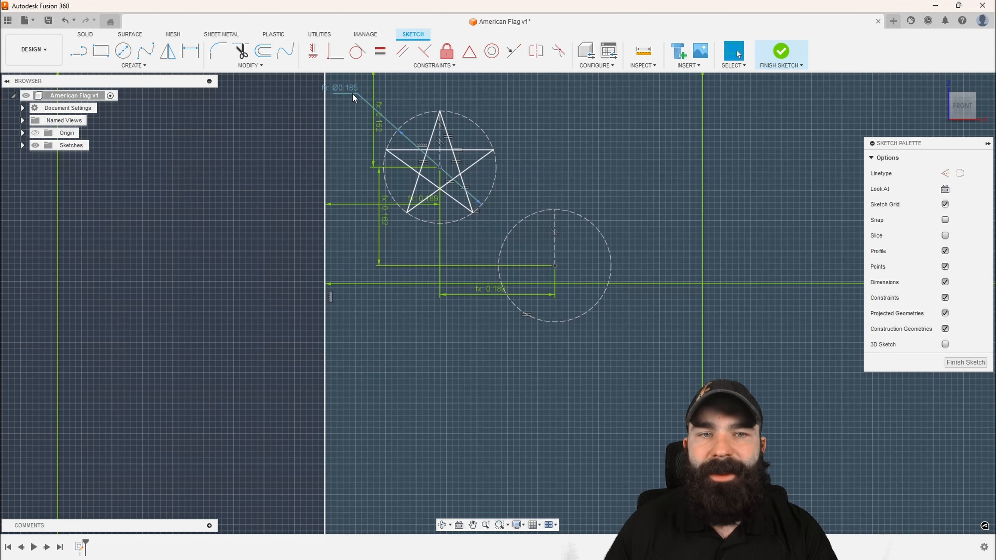
pyautogui.moveTo(347, 89); pyautogui.dragTo(493, 98)
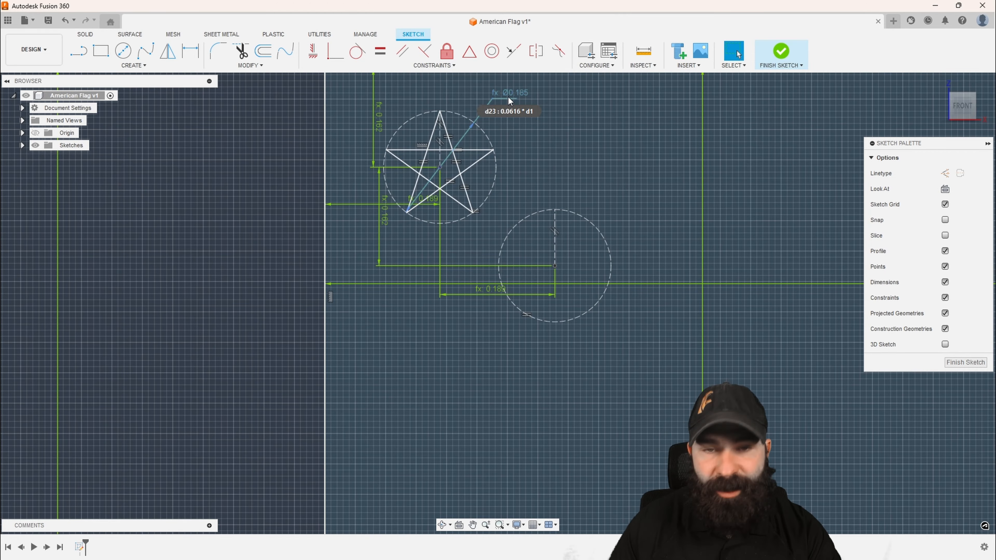
pyautogui.scroll(-5, 403, 228)
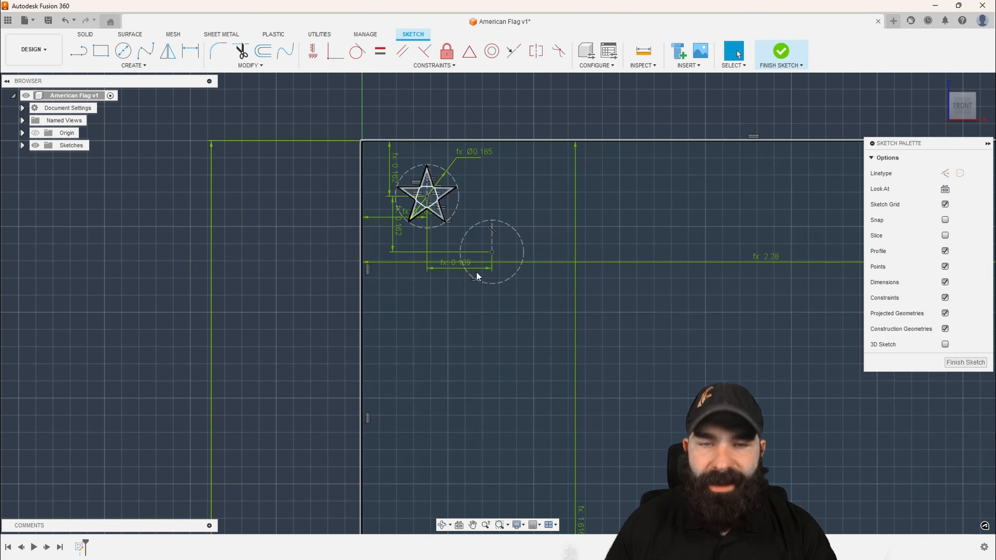
# Sketch a closed five-line star inside the second circle, starting at its top point with every tip on the circle
pyautogui.scroll(4, 498, 246)
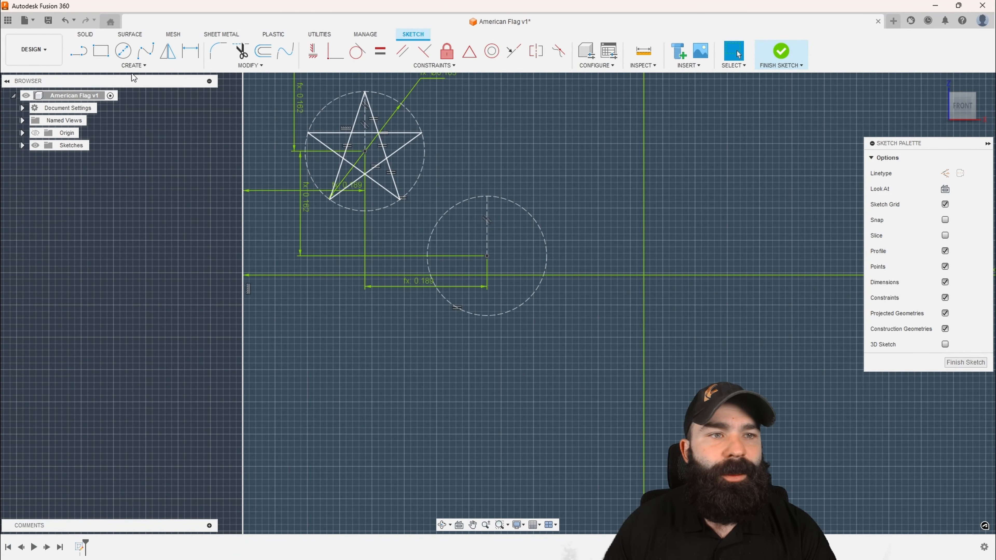
pyautogui.press('l')
pyautogui.scroll(3, 506, 271)
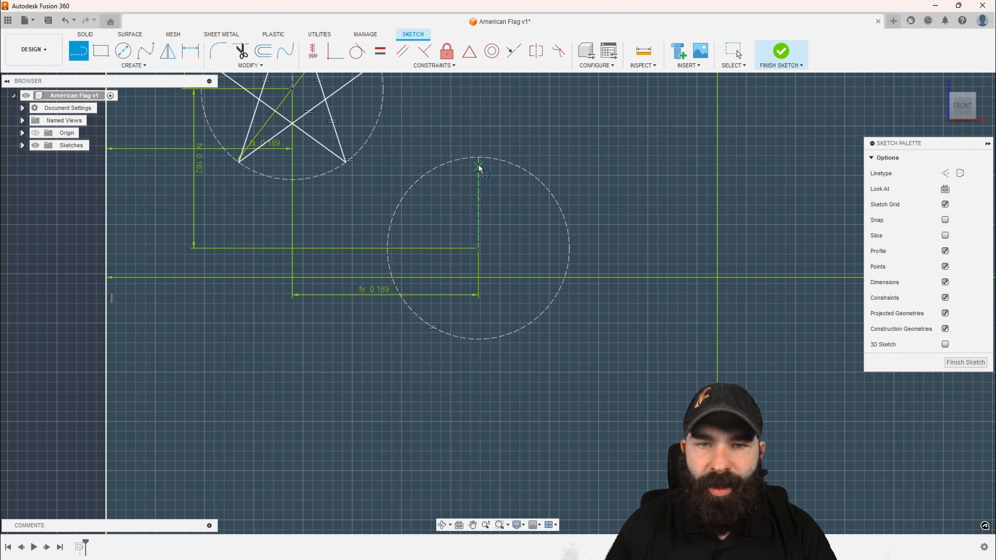
pyautogui.click(479, 158)
pyautogui.click(548, 306)
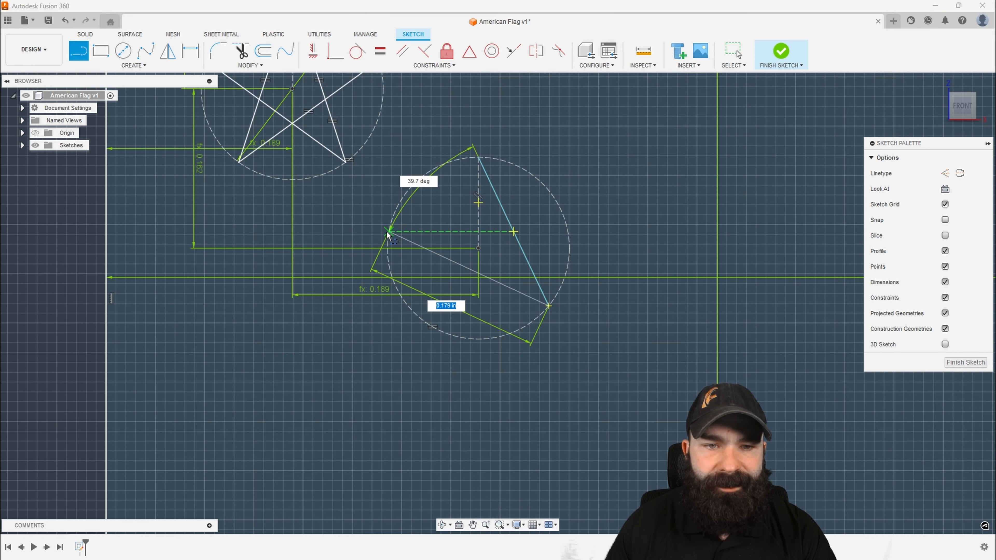
pyautogui.click(391, 221)
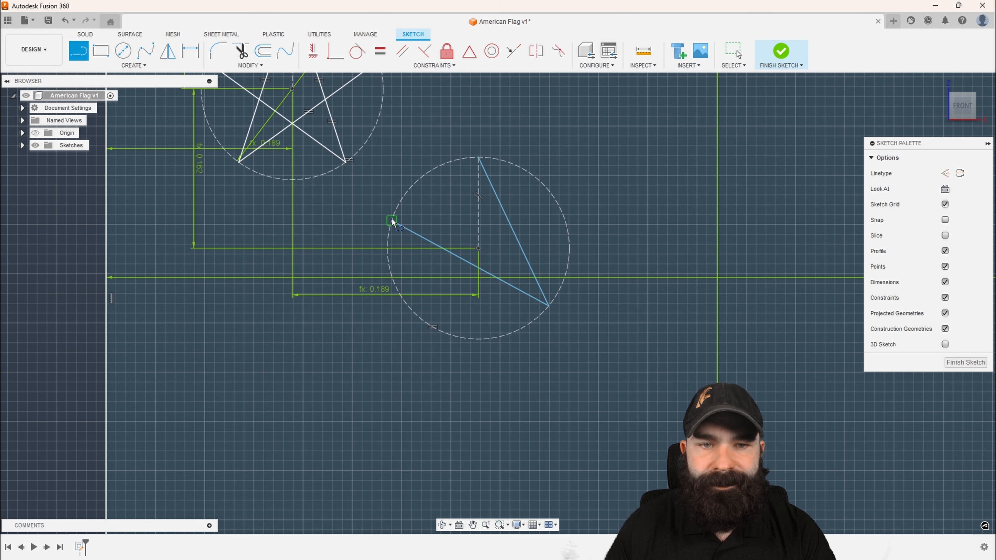
pyautogui.click(565, 221)
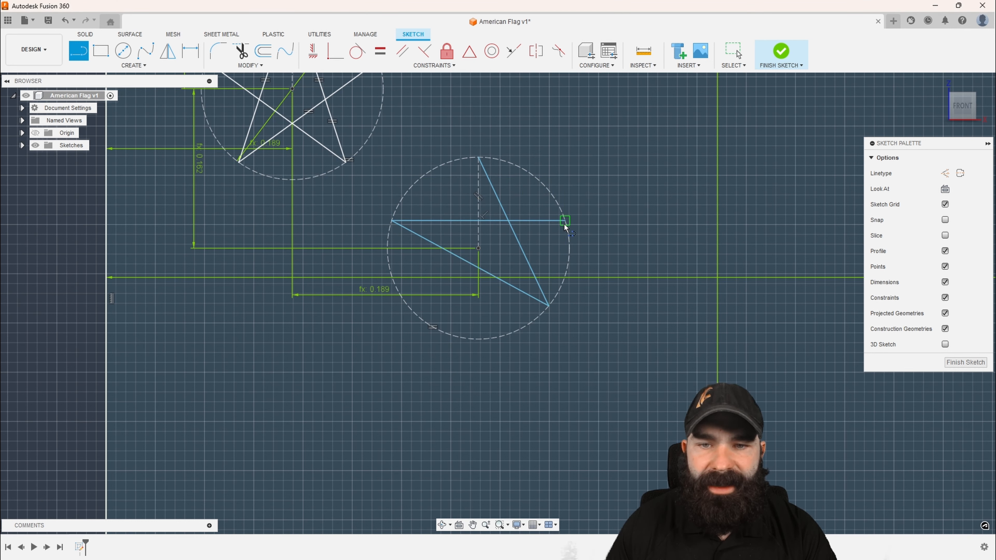
pyautogui.click(422, 321)
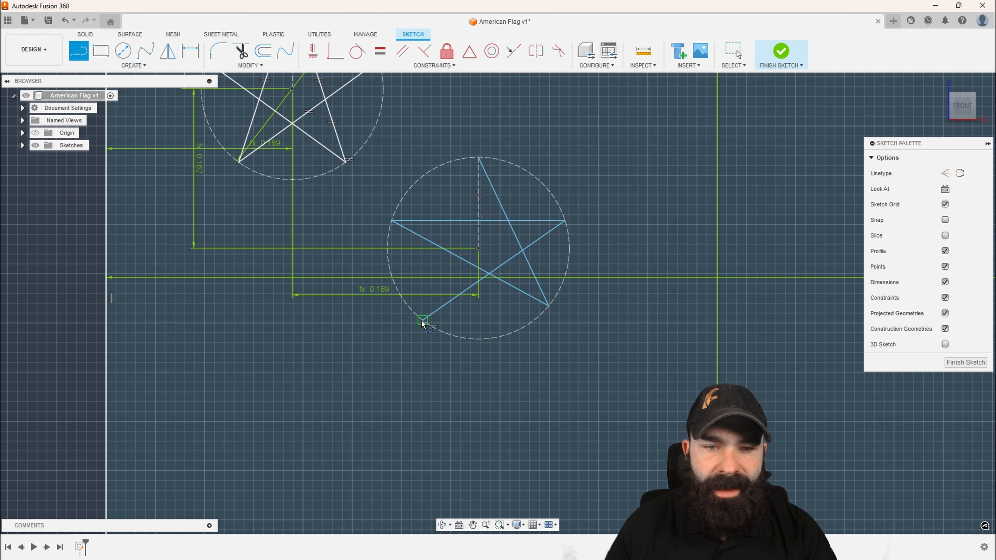
pyautogui.click(478, 157)
pyautogui.scroll(-2, 480, 247)
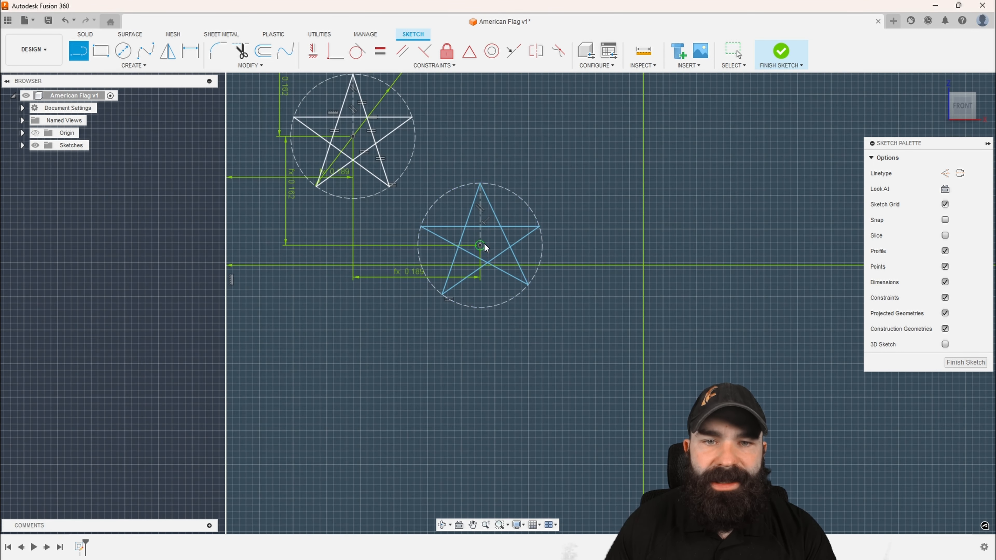
pyautogui.press('Escape')
# Apply Equal constraints between the second star's lines to even out its shape
pyautogui.click(380, 51)
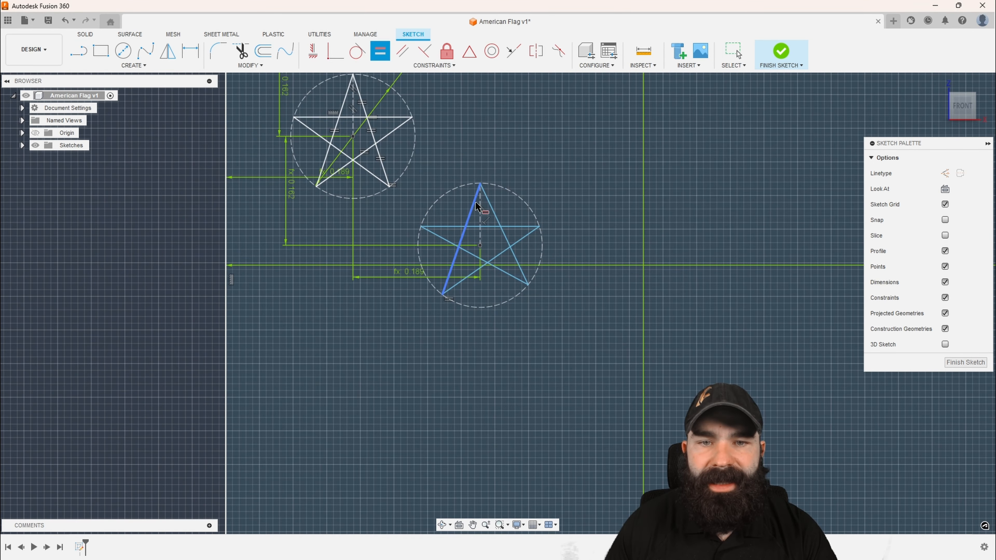
pyautogui.click(476, 206)
pyautogui.click(491, 214)
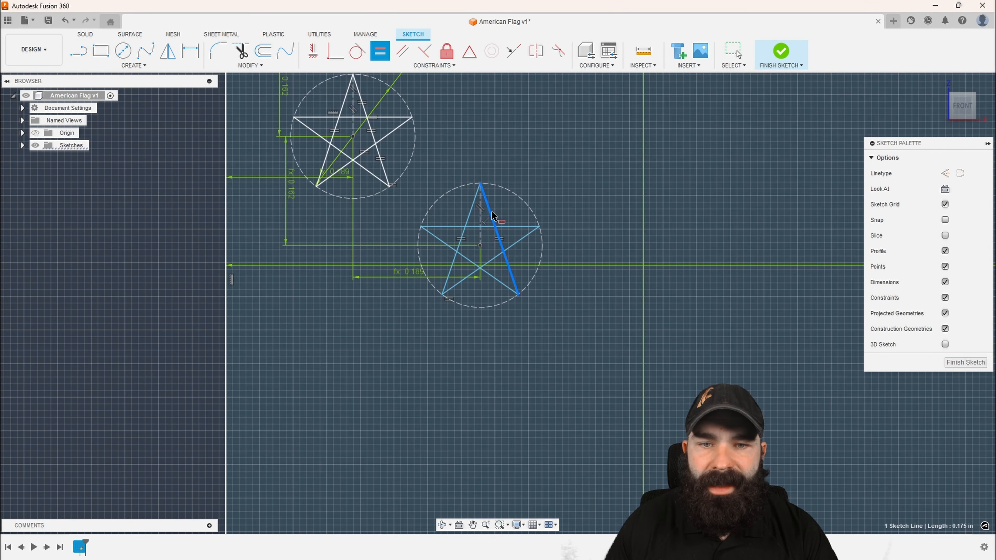
pyautogui.click(524, 227)
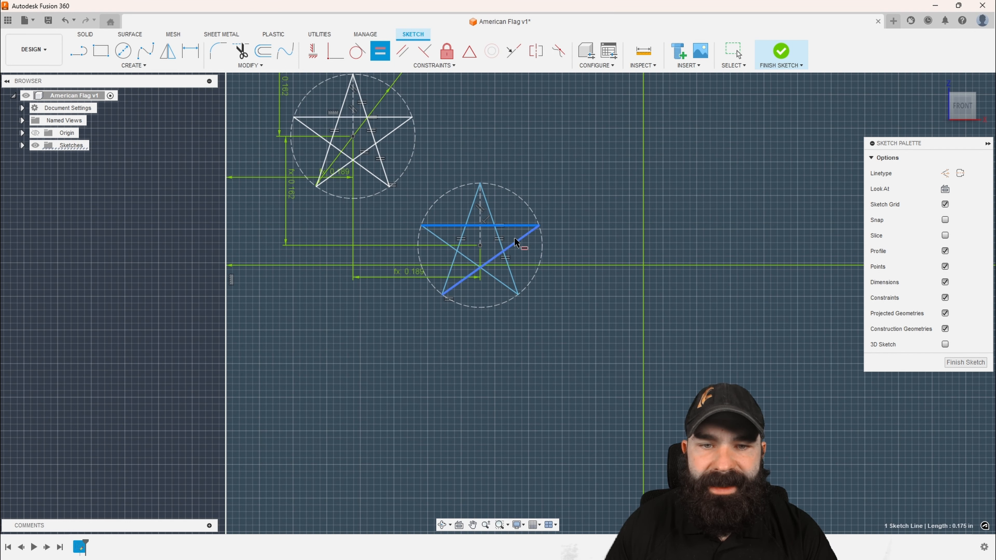
pyautogui.click(515, 243)
pyautogui.press('Escape')
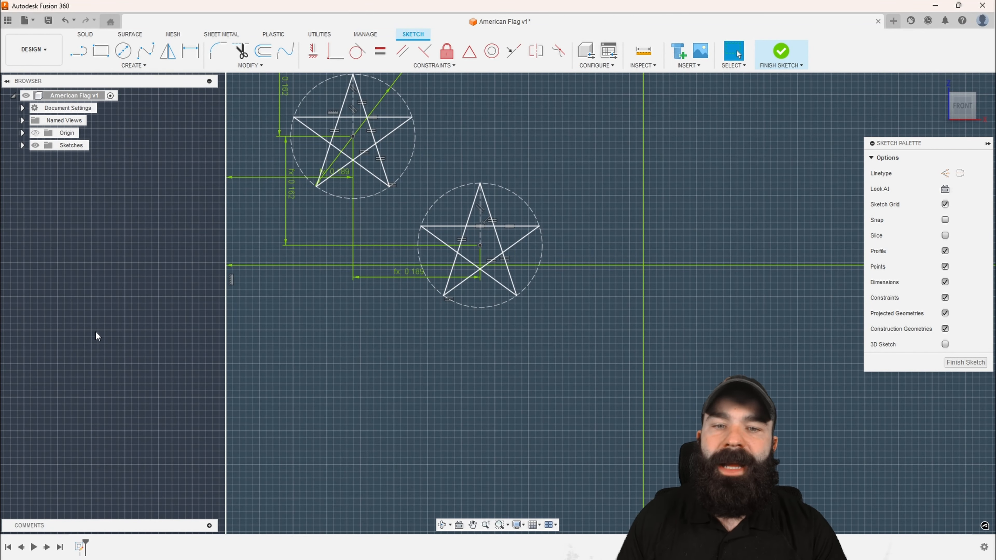
pyautogui.scroll(-1, 518, 305)
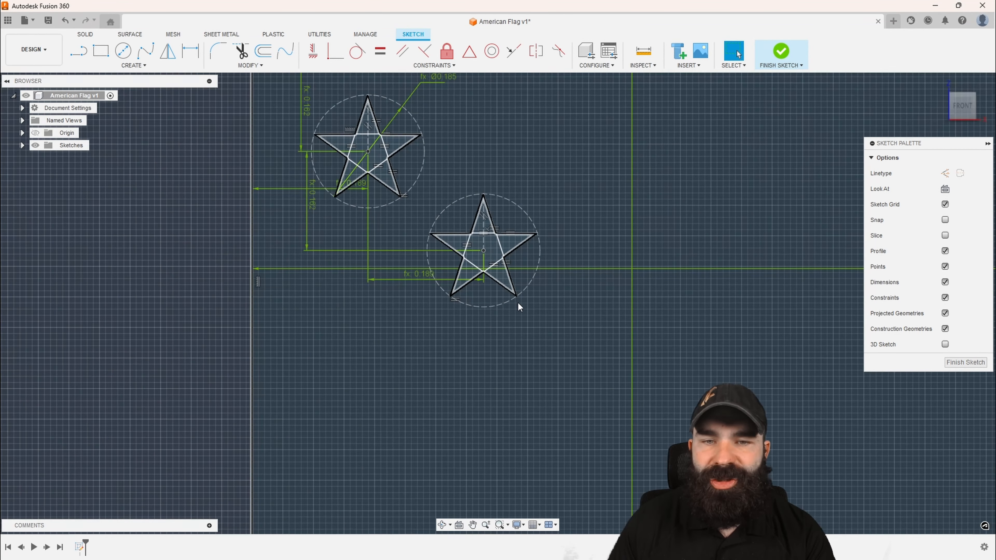
pyautogui.scroll(-3, 404, 249)
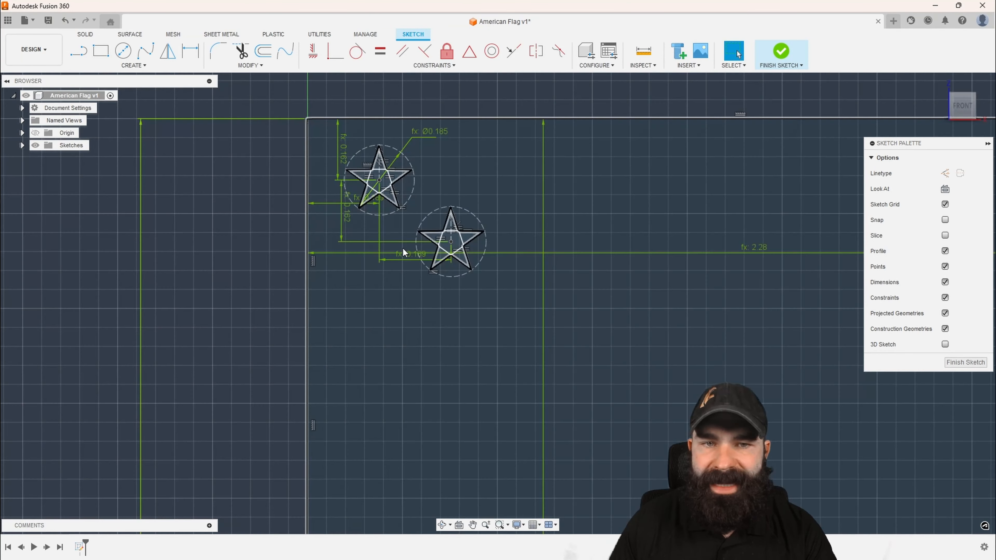
pyautogui.scroll(-2, 397, 292)
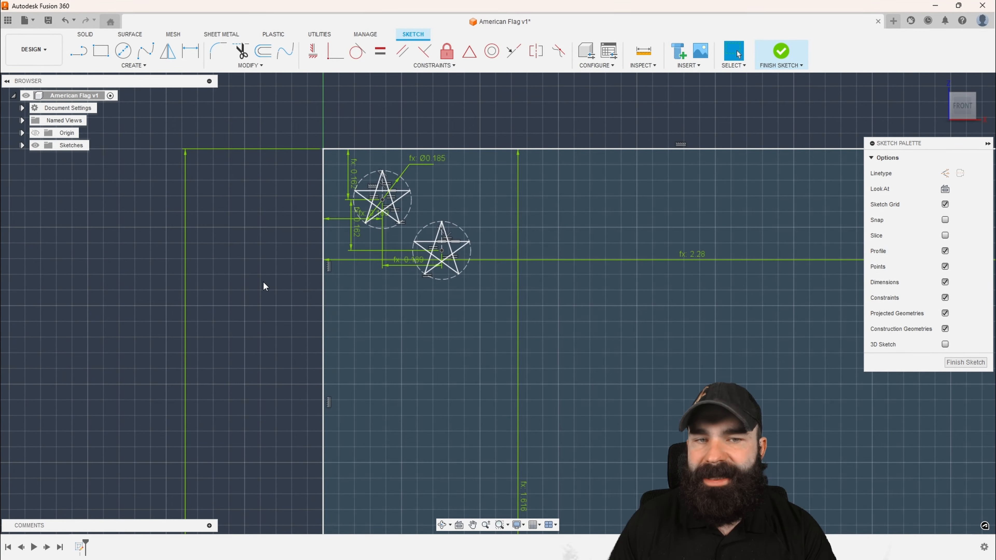
pyautogui.scroll(-3, 267, 288)
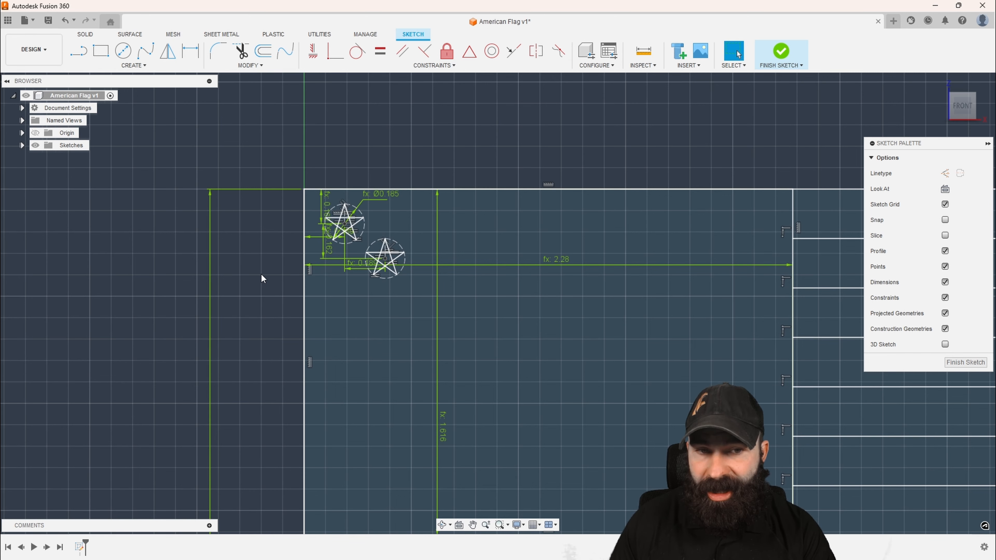
pyautogui.scroll(-2, 362, 251)
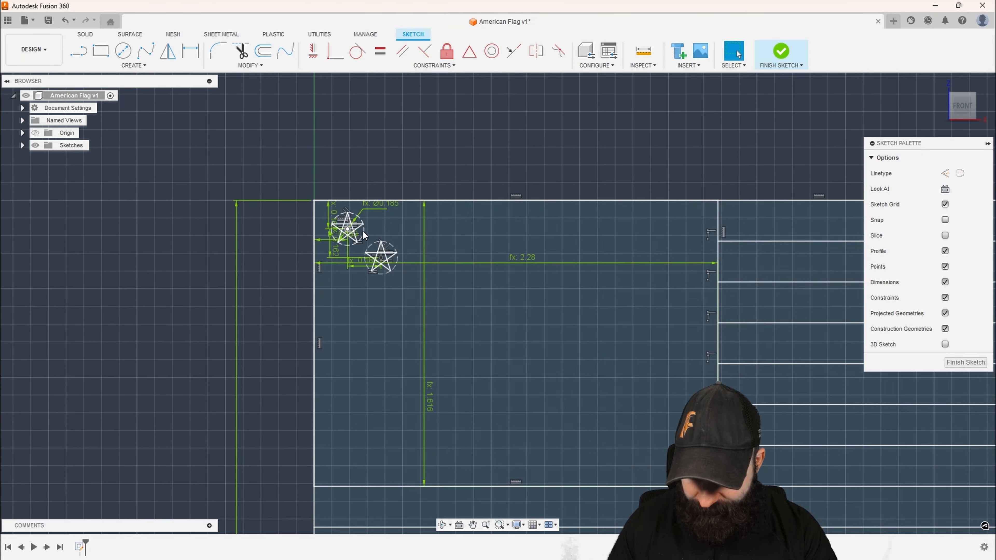
pyautogui.scroll(5, 363, 230)
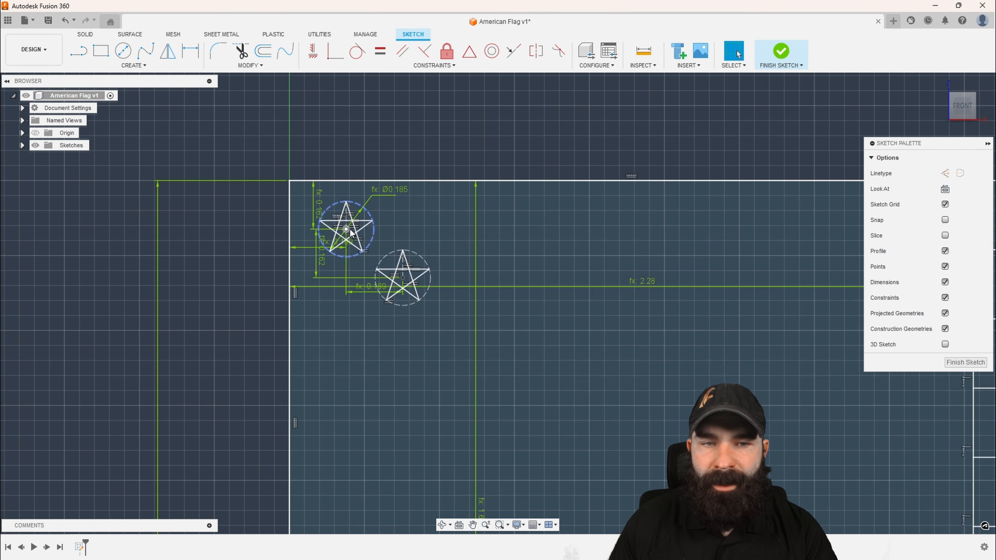
pyautogui.scroll(-3, 343, 229)
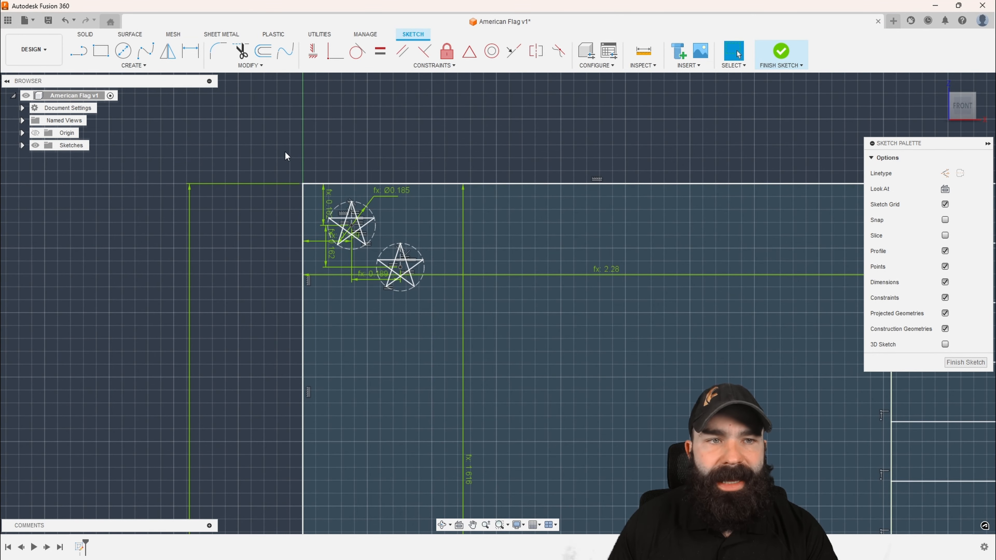
# Start a rectangular sketch pattern with the five lines of the first star as its objects
pyautogui.click(147, 67)
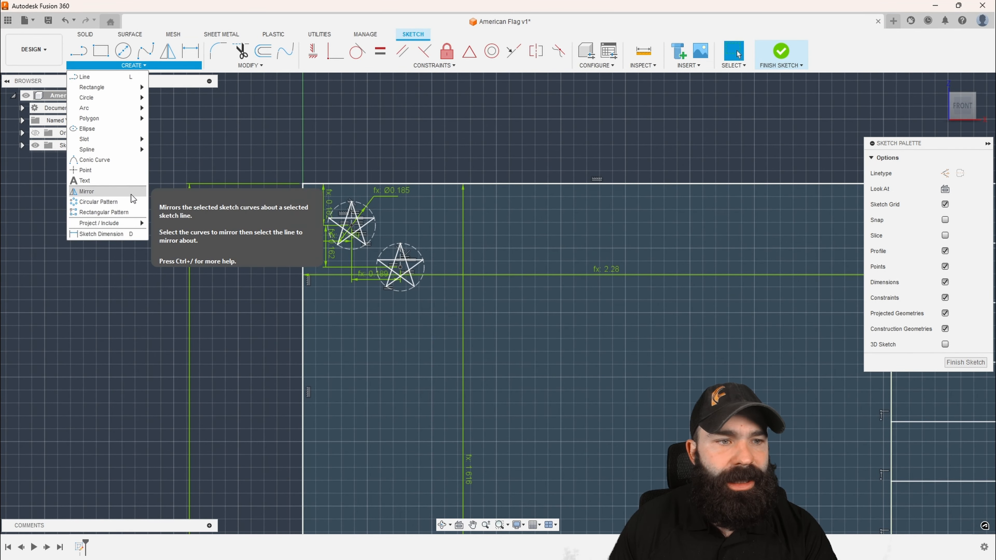
pyautogui.click(125, 212)
pyautogui.scroll(2, 347, 242)
pyautogui.scroll(2, 349, 242)
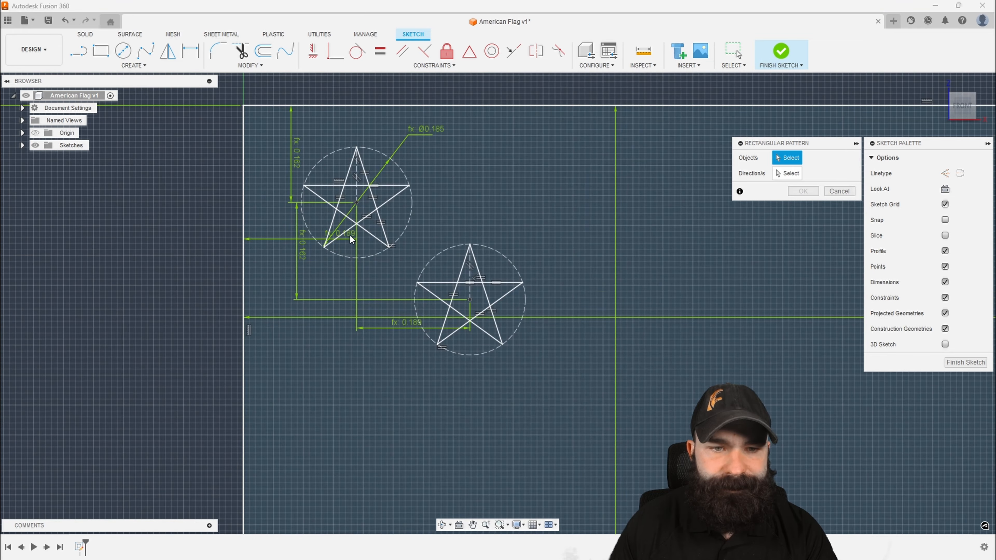
pyautogui.click(345, 232)
pyautogui.click(334, 220)
pyautogui.click(330, 204)
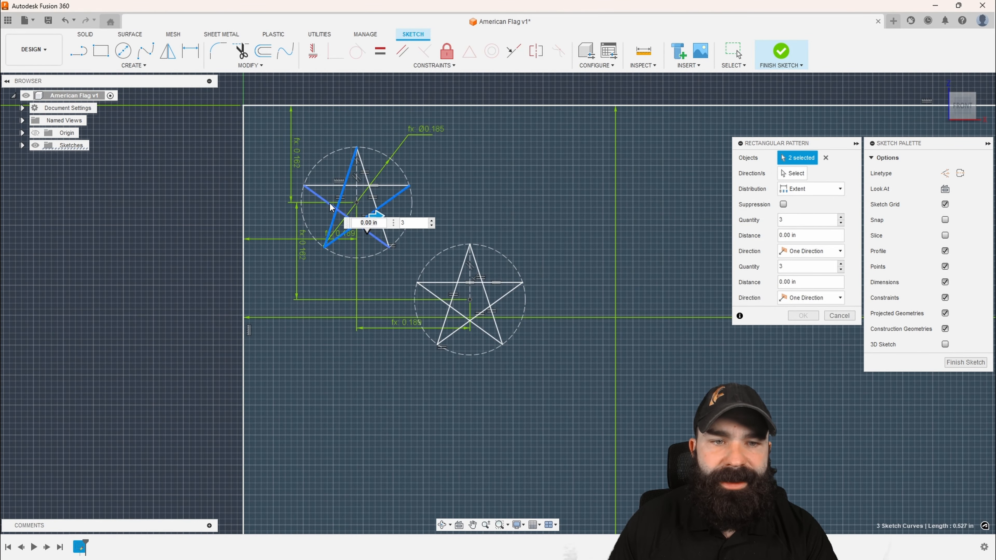
pyautogui.click(330, 186)
pyautogui.click(366, 175)
# Pattern the first star straight down the star field with quantity 3, Spacing distribution and a distance of 0.25 in
pyautogui.scroll(-2, 454, 198)
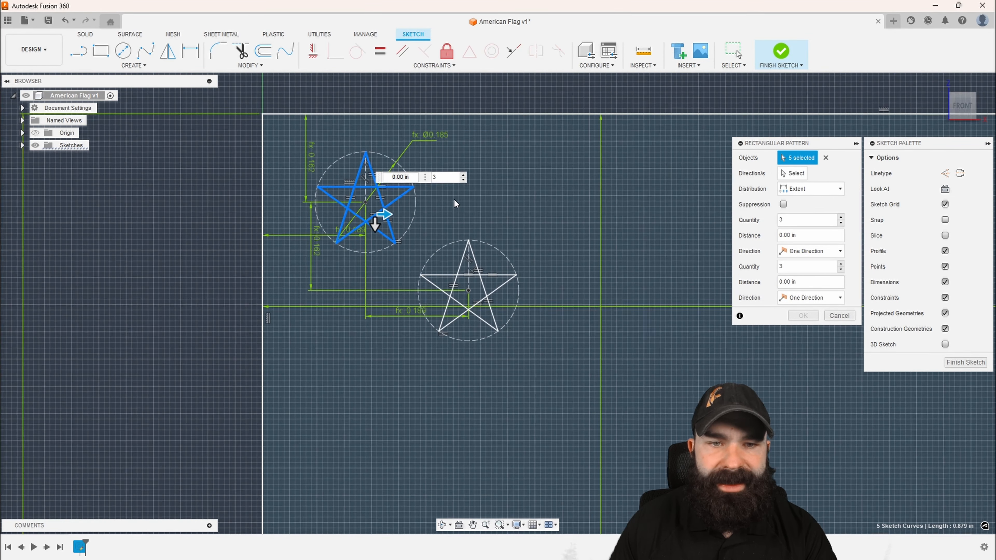
pyautogui.scroll(-3, 387, 245)
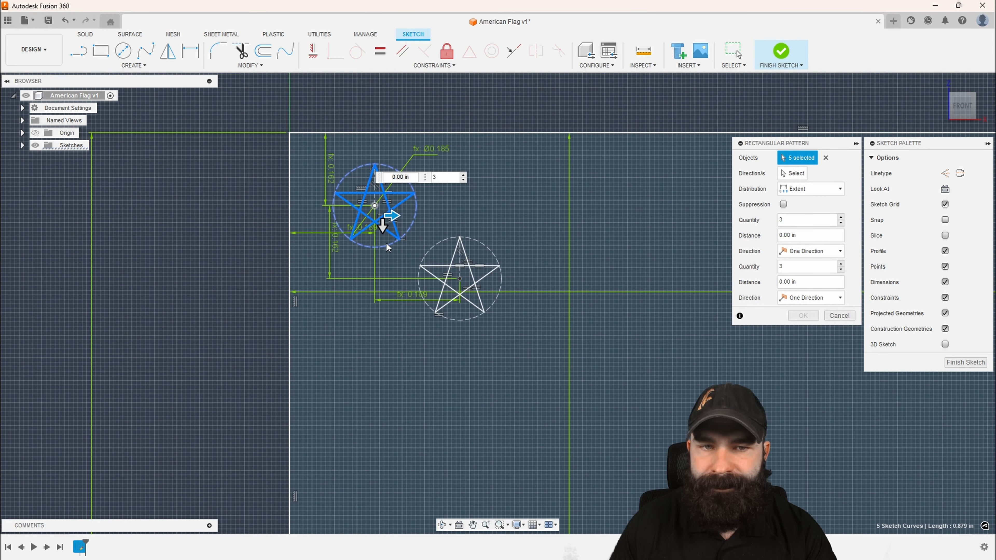
pyautogui.moveTo(383, 231); pyautogui.dragTo(383, 391)
pyautogui.scroll(-2, 350, 239)
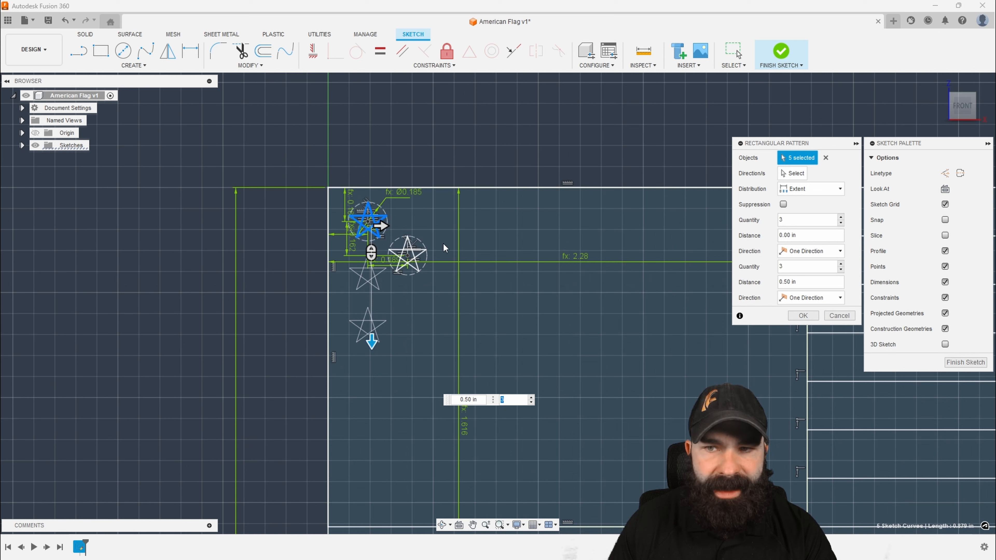
pyautogui.click(801, 192)
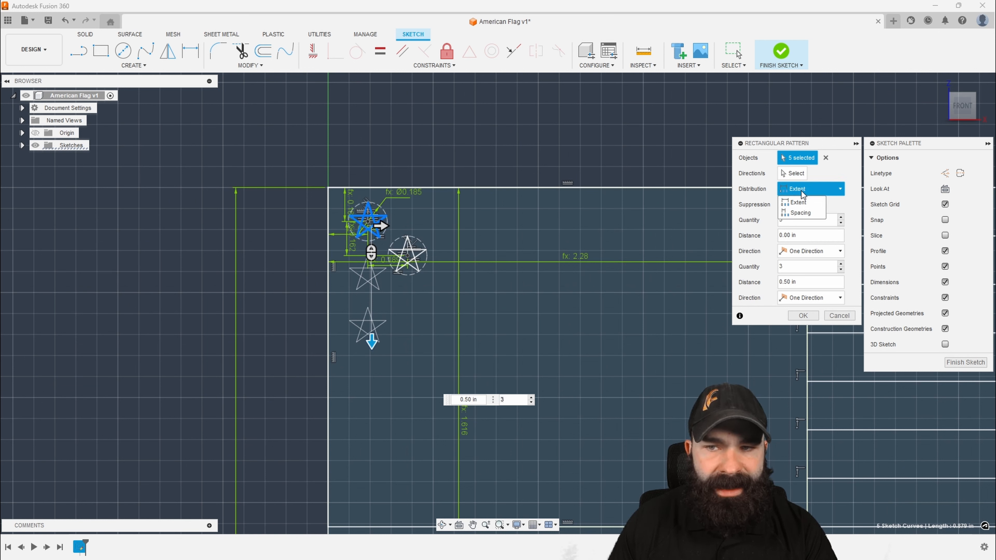
pyautogui.click(801, 213)
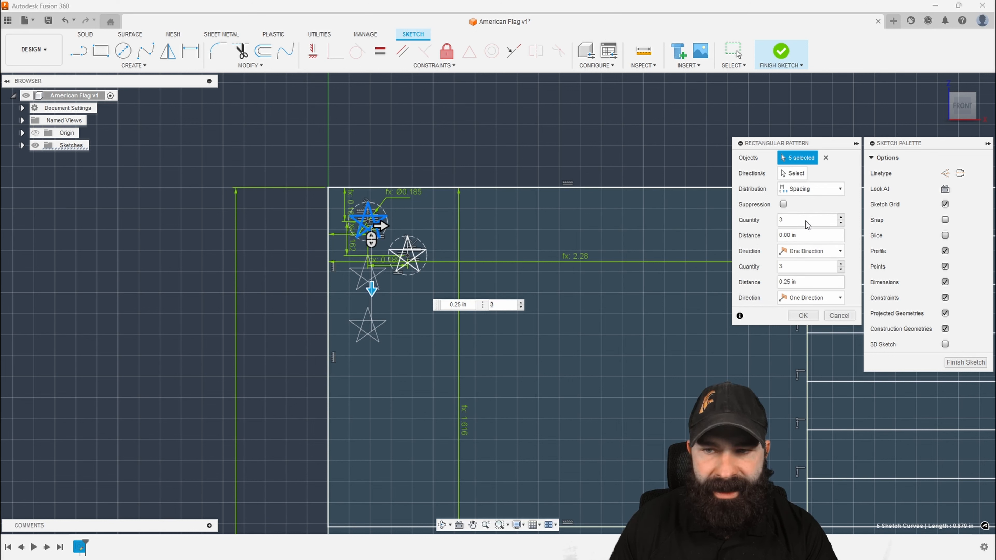
pyautogui.click(801, 282)
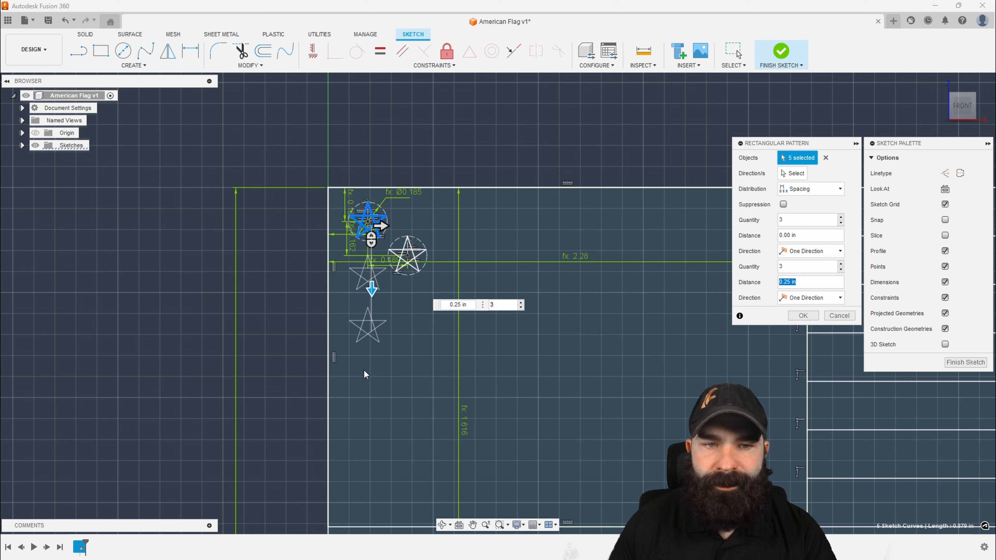
pyautogui.scroll(4, 345, 224)
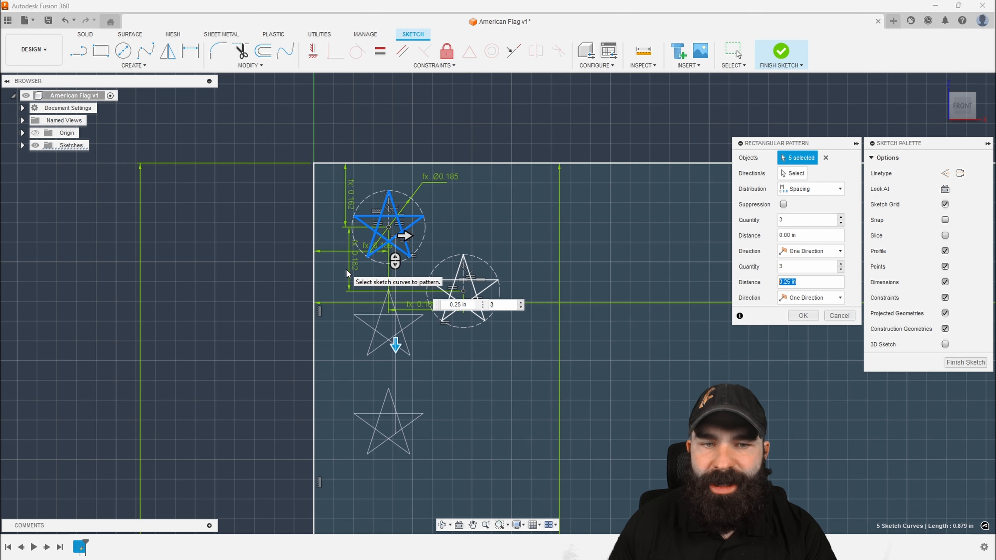
pyautogui.click(803, 316)
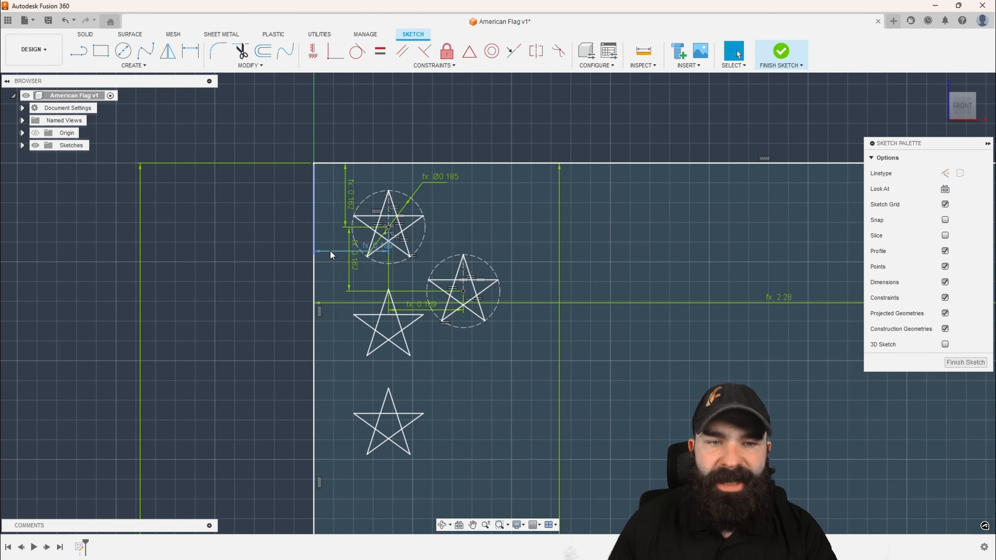
# Move the first circle's horizontal dimension above the flag and both vertical circle dimensions outside the flag's left edge
pyautogui.moveTo(330, 250); pyautogui.dragTo(333, 130)
pyautogui.moveTo(329, 193); pyautogui.dragTo(264, 188)
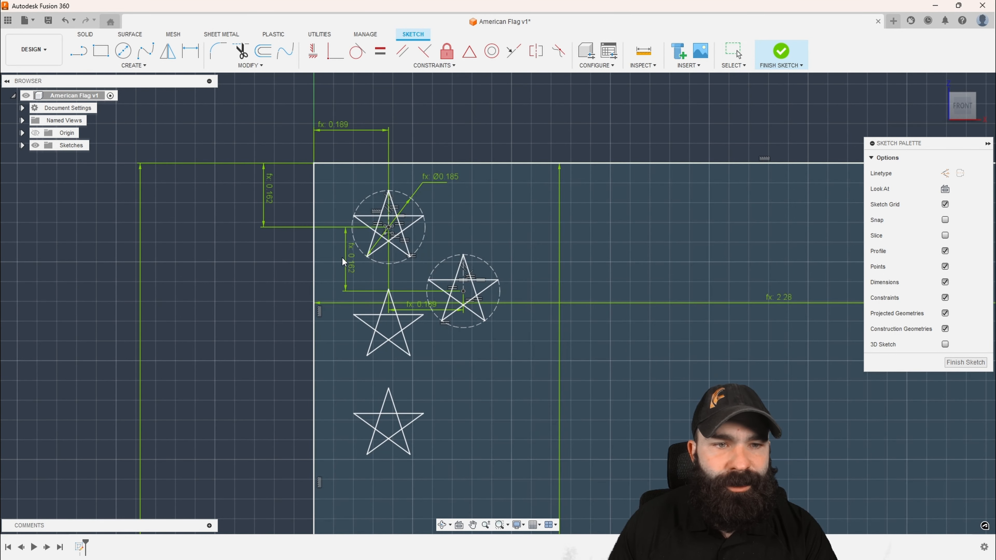
pyautogui.moveTo(342, 257); pyautogui.dragTo(258, 252)
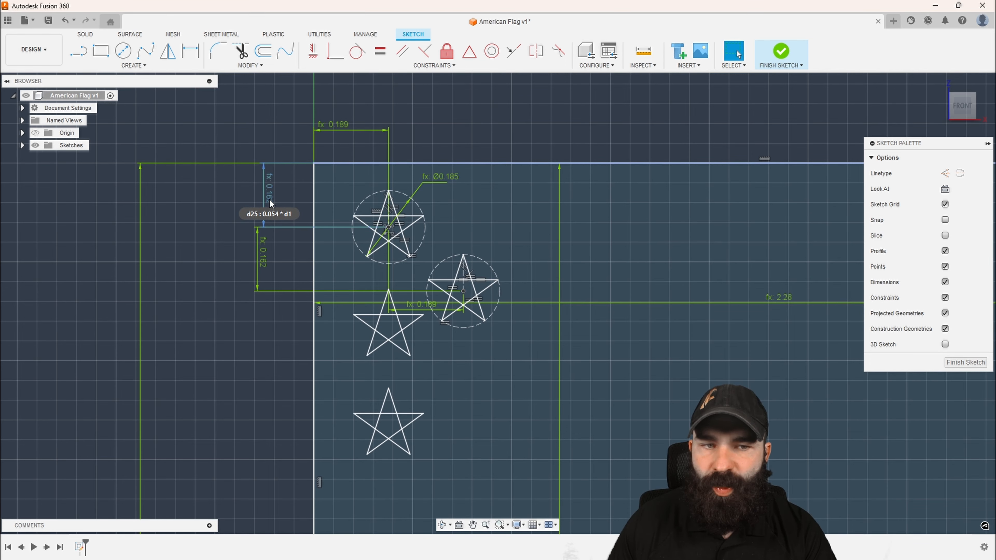
# Edit the star pattern so its vertical spacing uses d25, the first circle's distance from the top edge
pyautogui.scroll(-2, 346, 226)
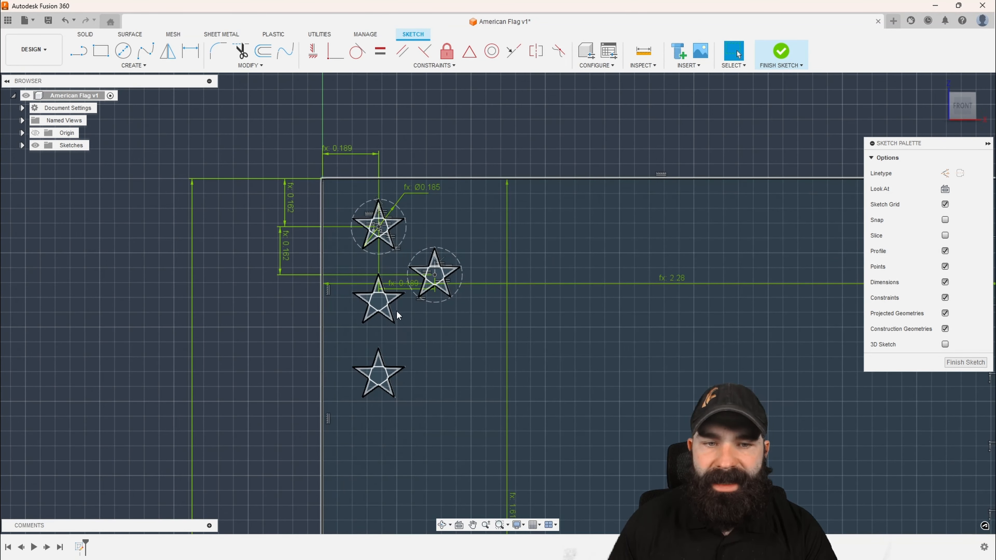
pyautogui.scroll(5, 376, 248)
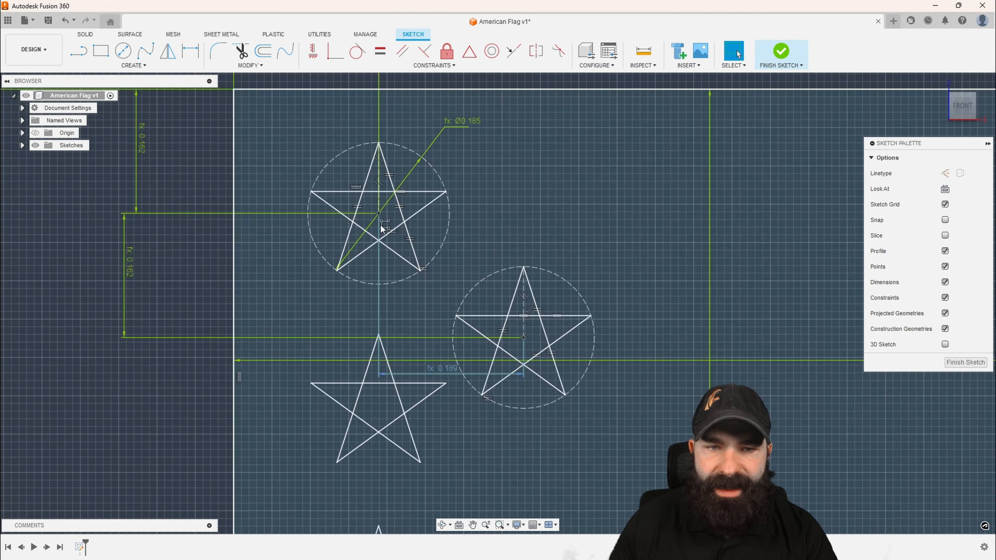
pyautogui.doubleClick(388, 224)
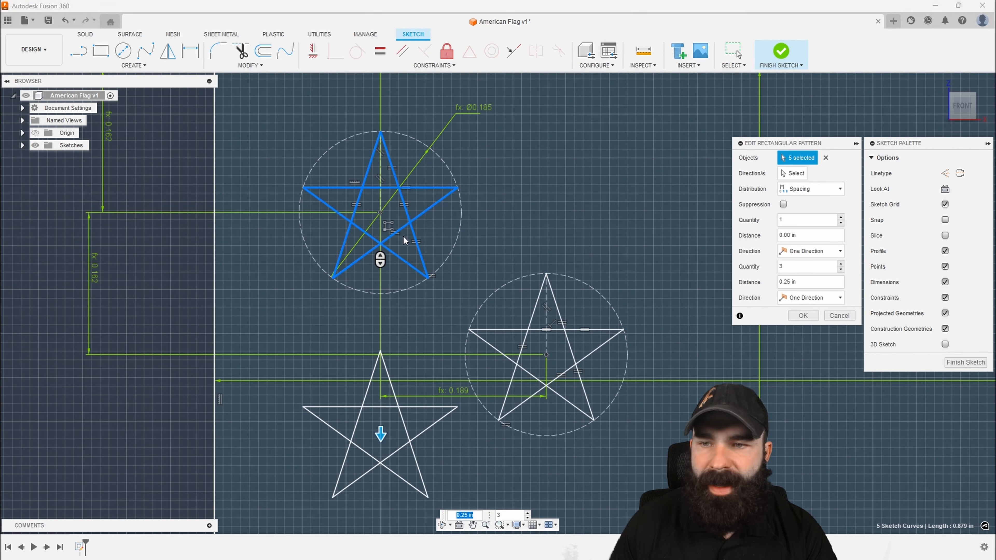
pyautogui.moveTo(796, 283); pyautogui.dragTo(785, 282)
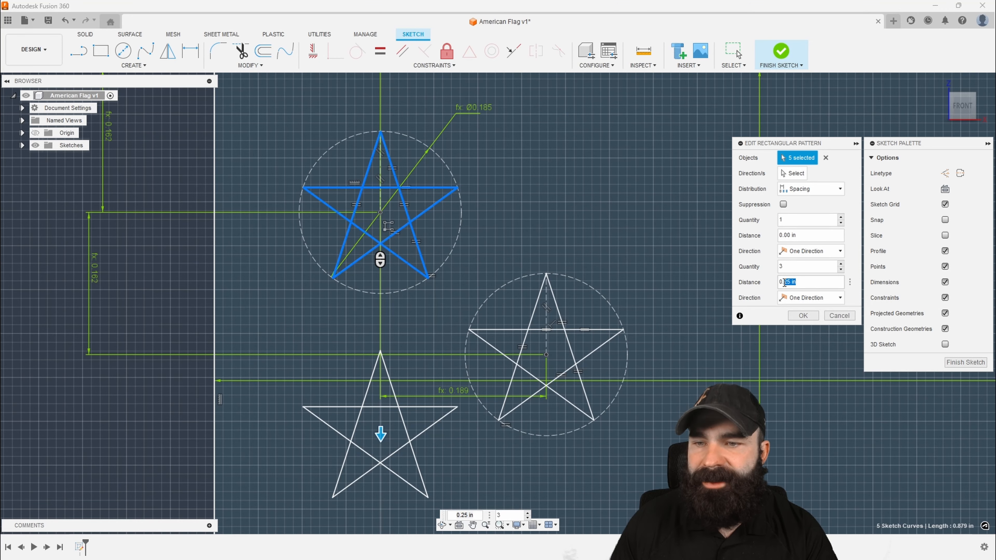
pyautogui.write('d2')
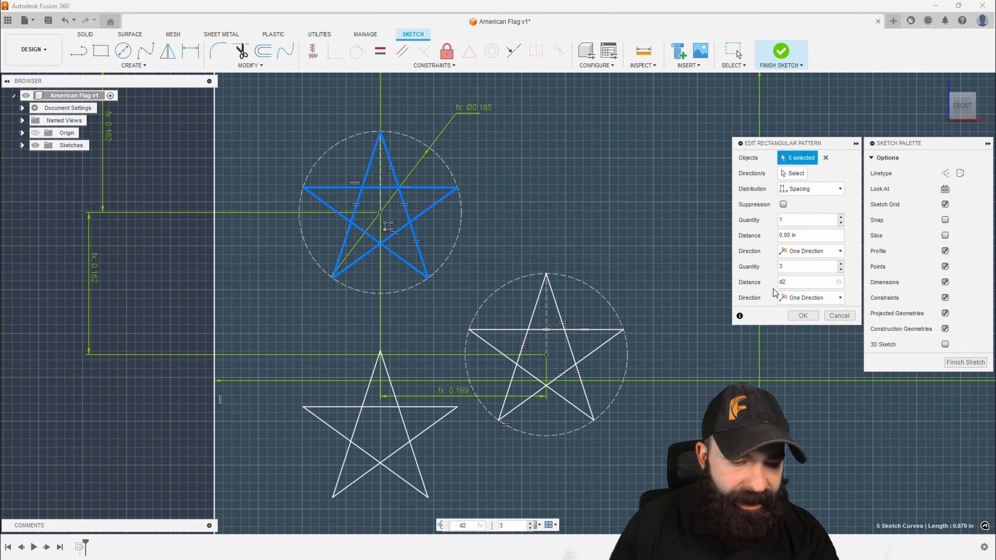
pyautogui.write('5')
pyautogui.scroll(-5, 366, 269)
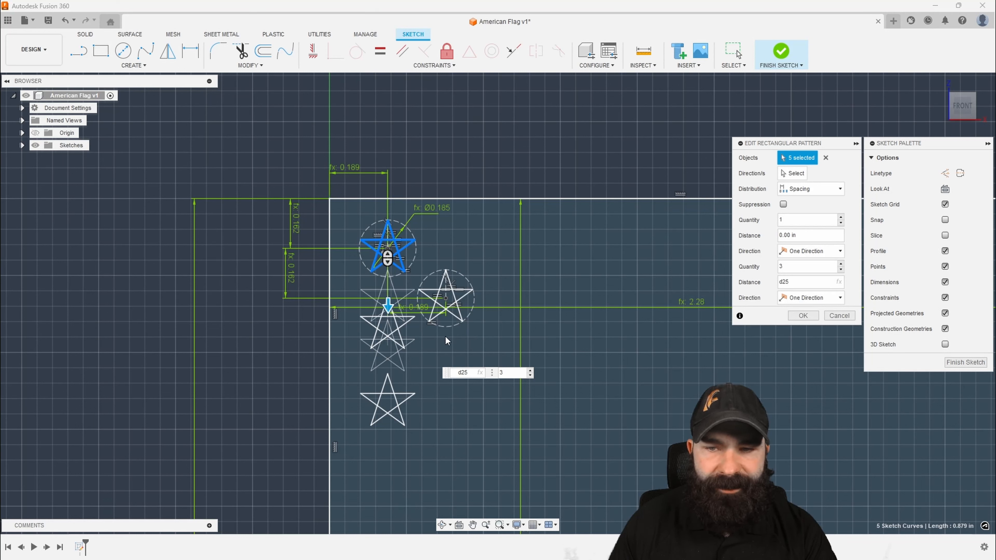
pyautogui.click(805, 314)
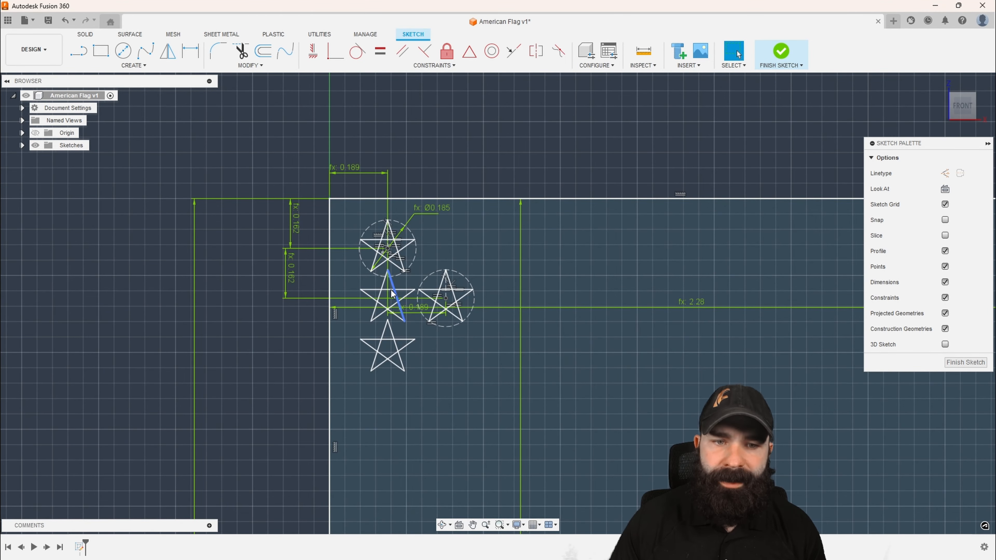
# Edit the star pattern again and set its vertical spacing to d25*2
pyautogui.scroll(4, 388, 257)
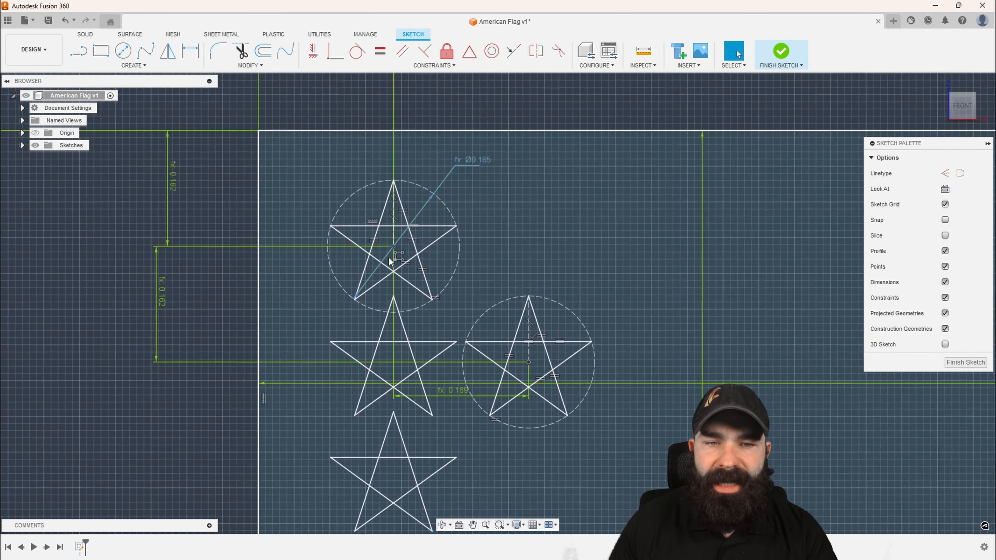
pyautogui.scroll(-3, 388, 257)
pyautogui.doubleClick(402, 260)
pyautogui.scroll(-3, 397, 262)
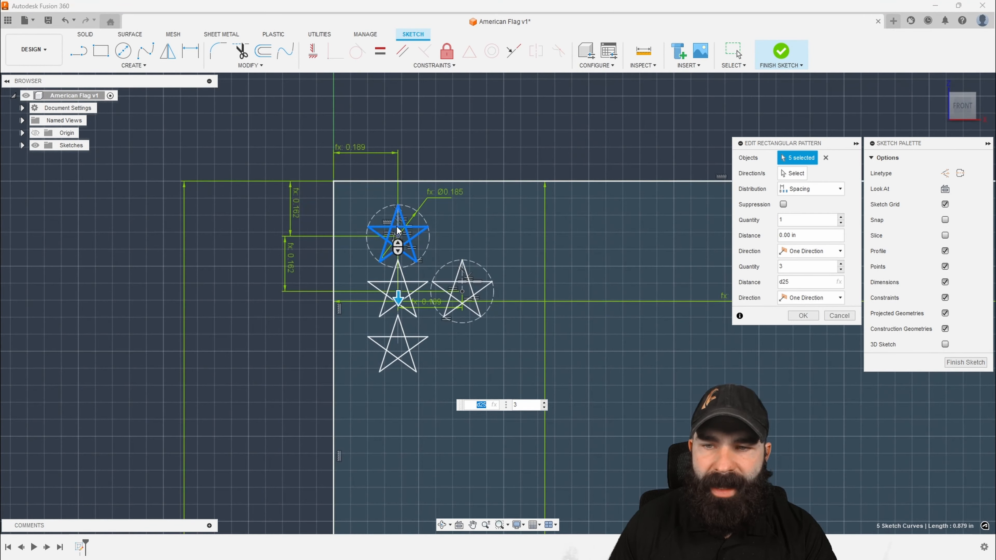
pyautogui.click(783, 283)
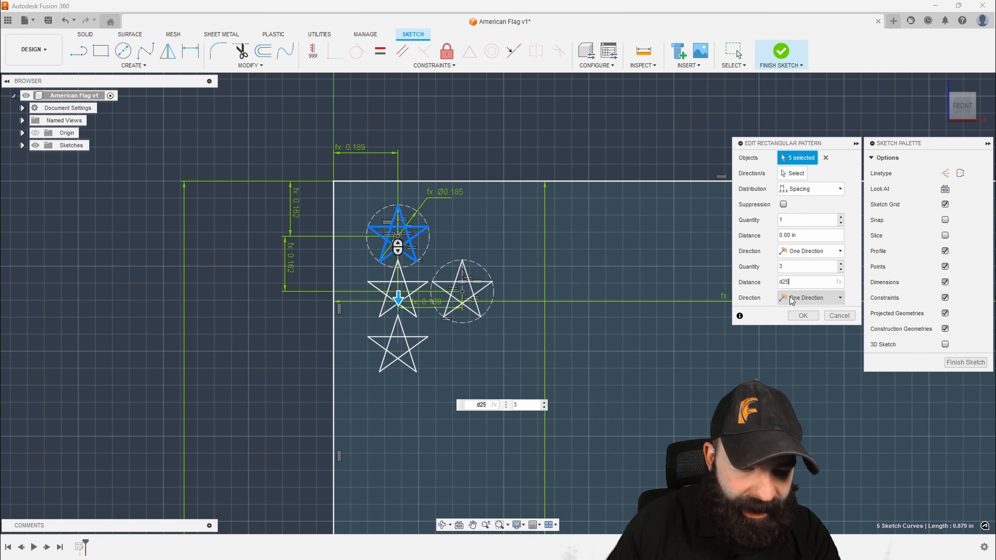
pyautogui.write('*2')
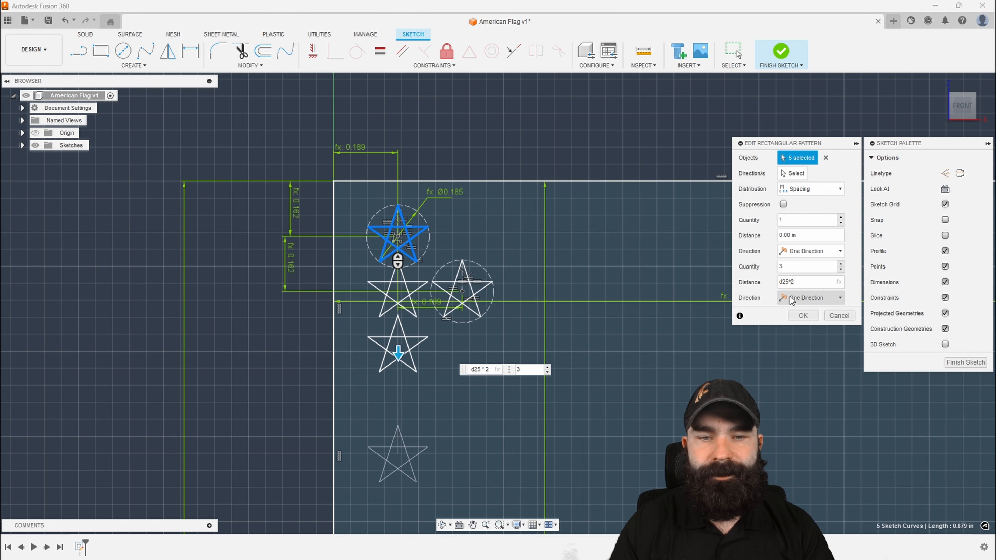
pyautogui.click(797, 317)
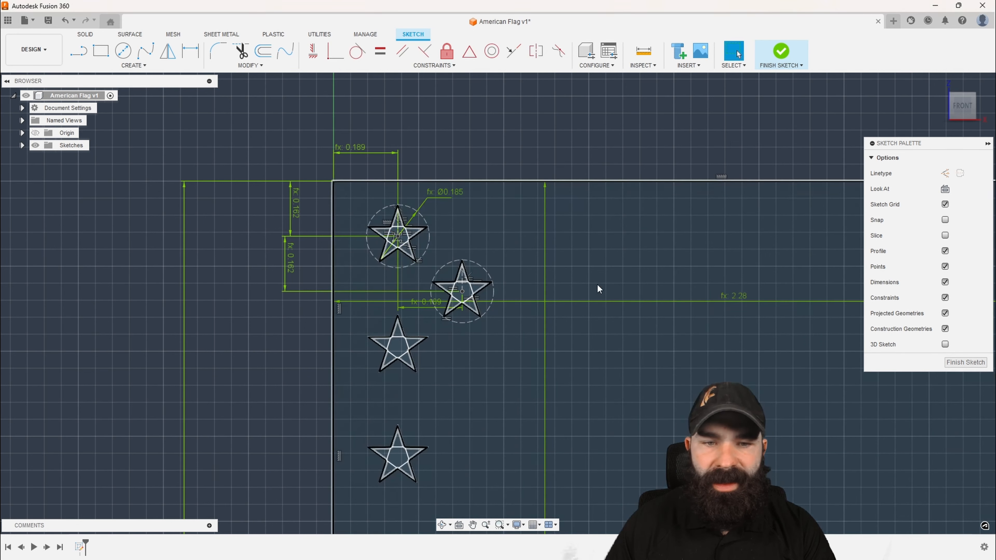
pyautogui.scroll(-2, 429, 232)
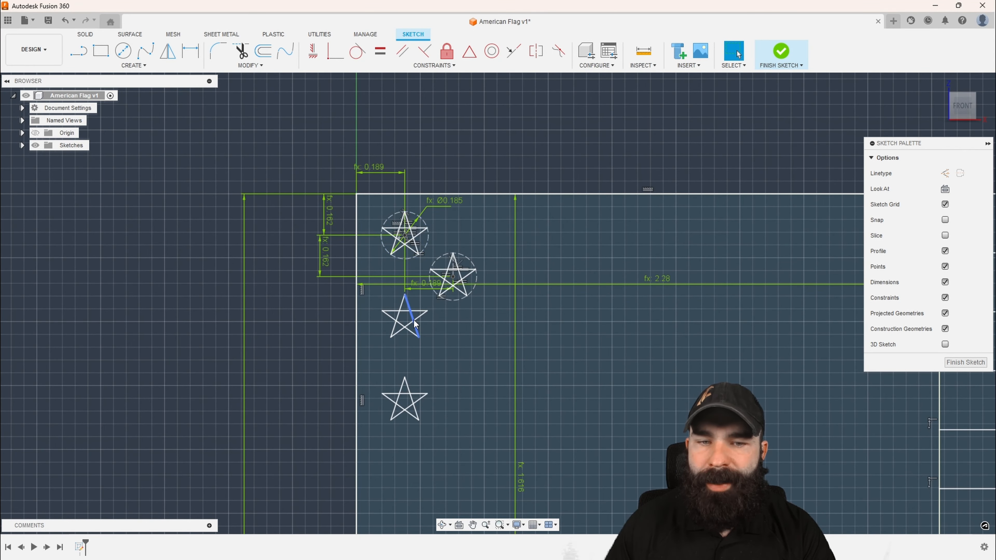
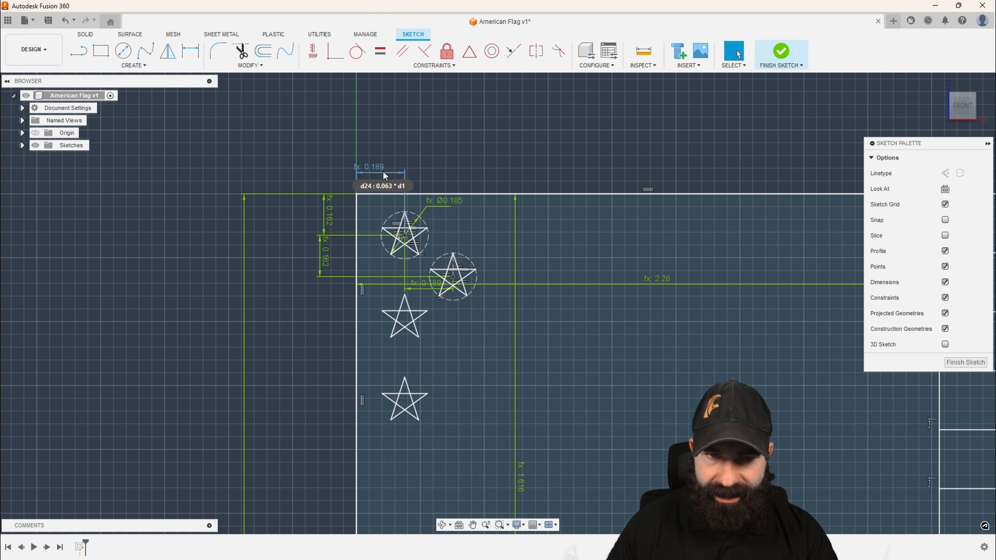
# Edit the first star's rectangular pattern, setting its horizontal direction to quantity 3 with a distance of d24*2
pyautogui.scroll(-2, 404, 245)
pyautogui.scroll(4, 404, 245)
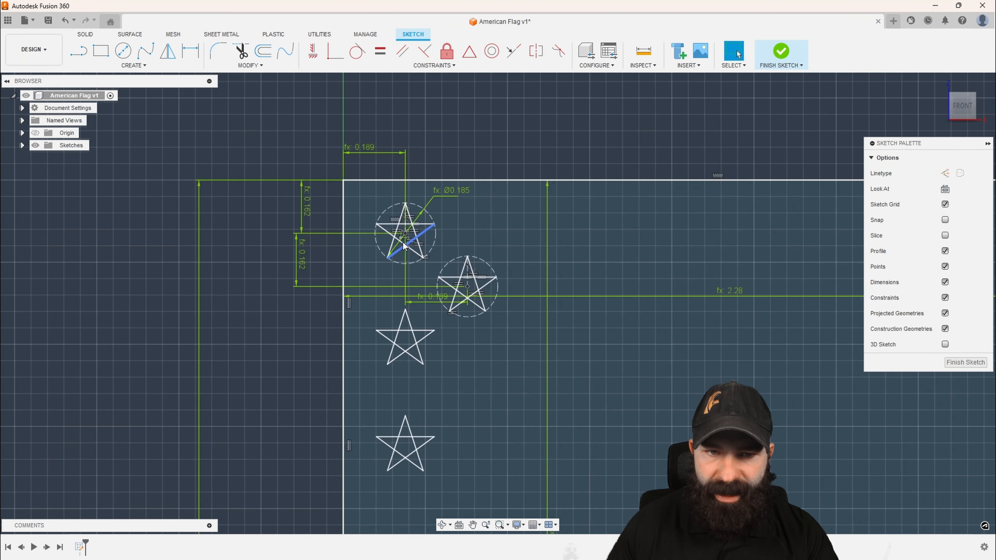
pyautogui.scroll(3, 403, 242)
pyautogui.doubleClick(411, 236)
pyautogui.scroll(-2, 398, 267)
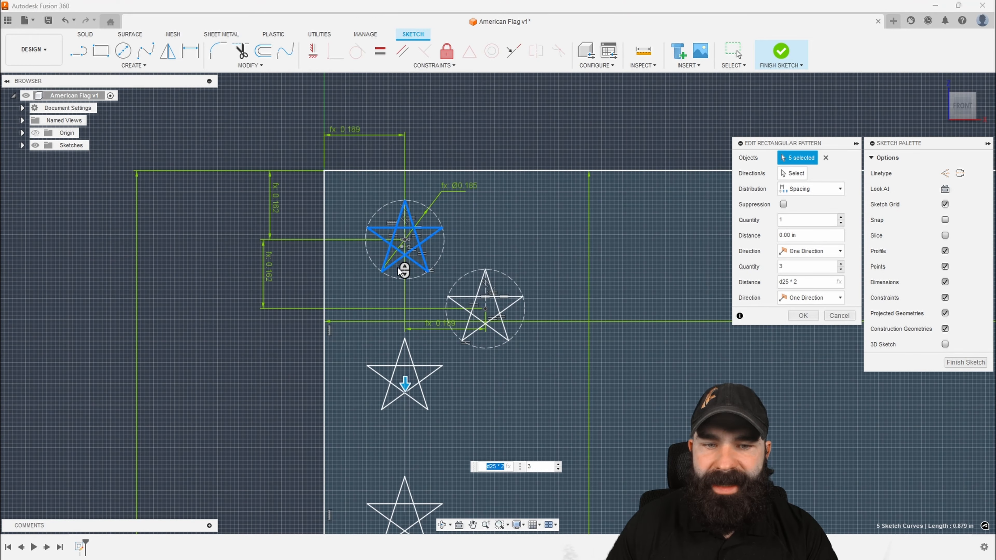
pyautogui.scroll(-2, 399, 271)
pyautogui.scroll(1, 397, 269)
pyautogui.press('Tab')
pyautogui.scroll(-4, 398, 264)
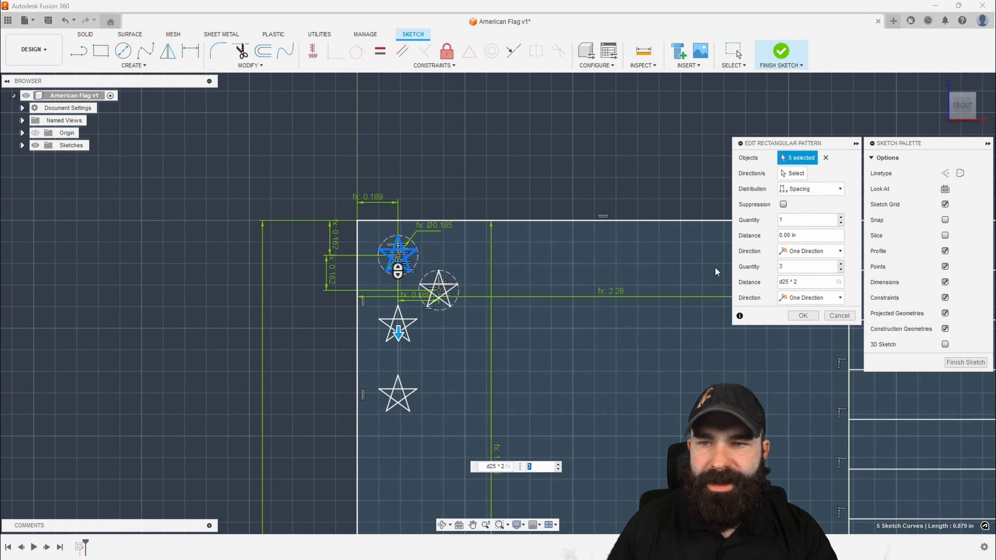
pyautogui.click(802, 236)
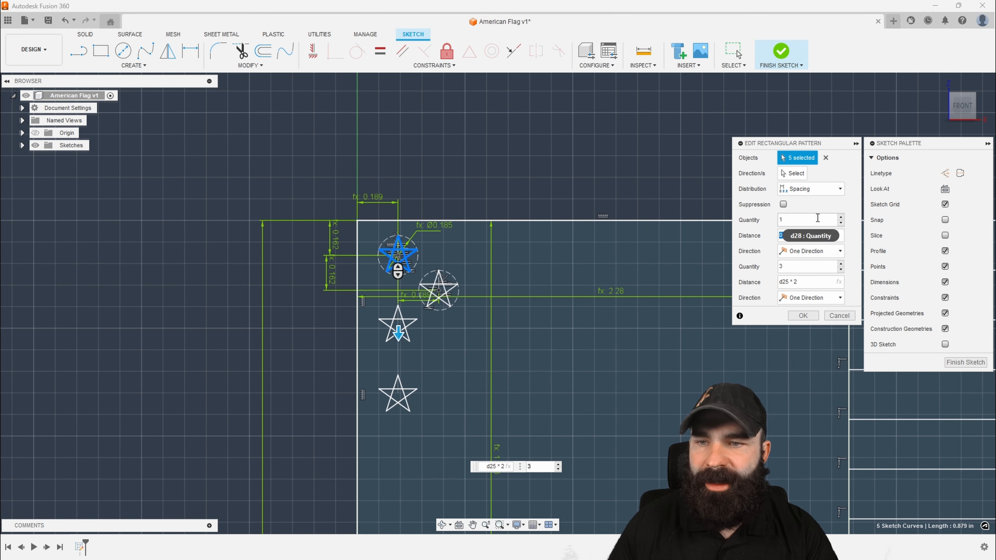
pyautogui.click(841, 218)
pyautogui.click(840, 218)
pyautogui.click(802, 237)
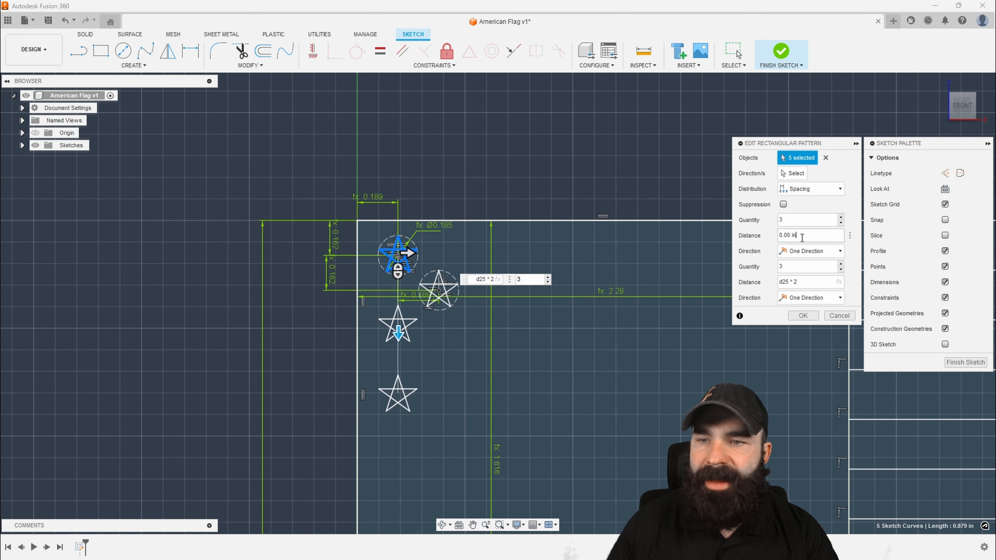
pyautogui.write('d24*2')
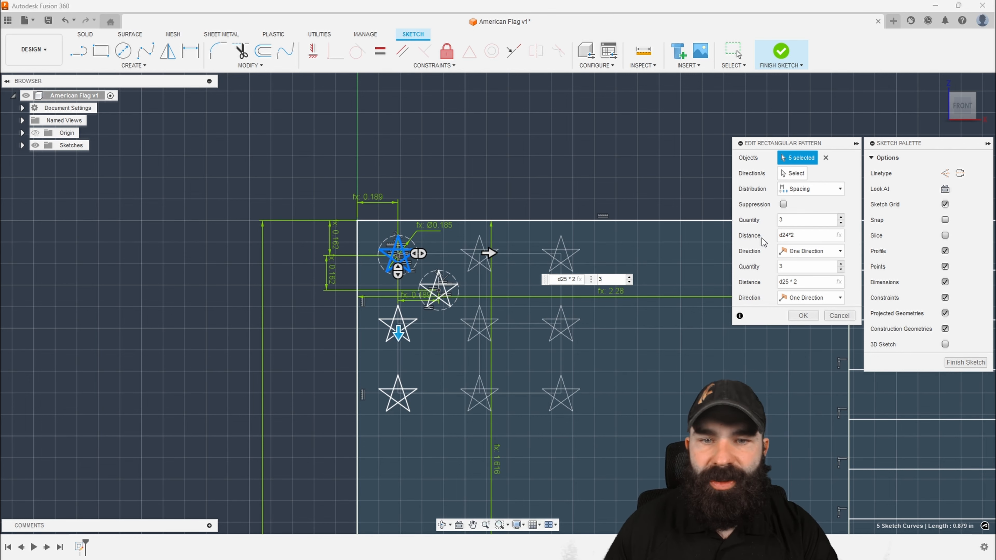
# Extend the star pattern to a quantity of 6 horizontally and 5 vertically, and apply it
pyautogui.scroll(-2, 380, 302)
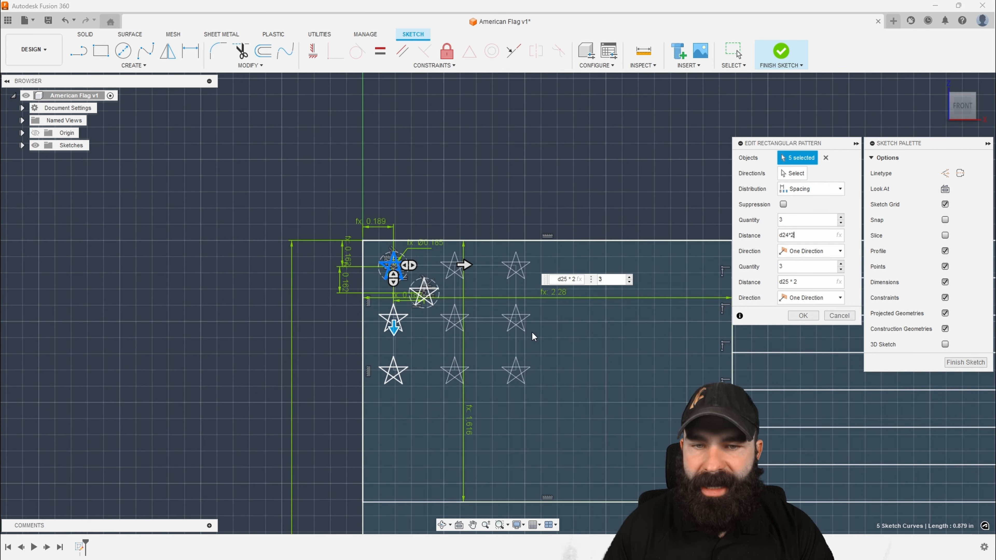
pyautogui.scroll(-1, 261, 333)
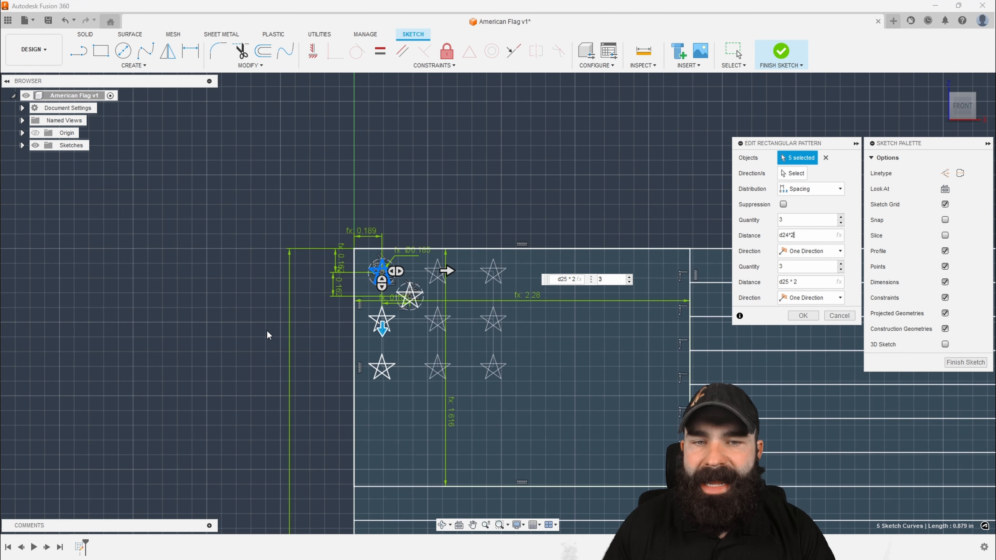
pyautogui.click(841, 217)
pyautogui.click(841, 217)
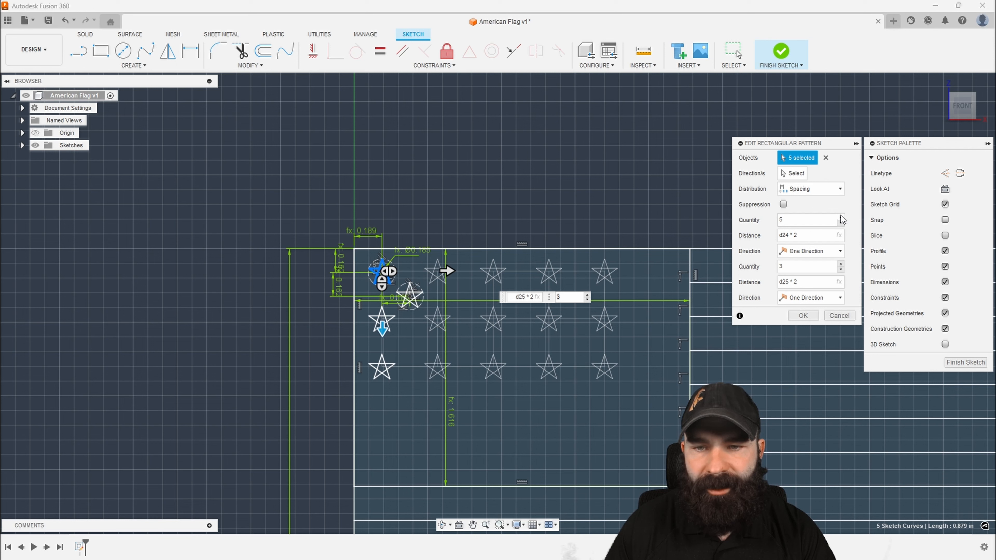
pyautogui.click(841, 217)
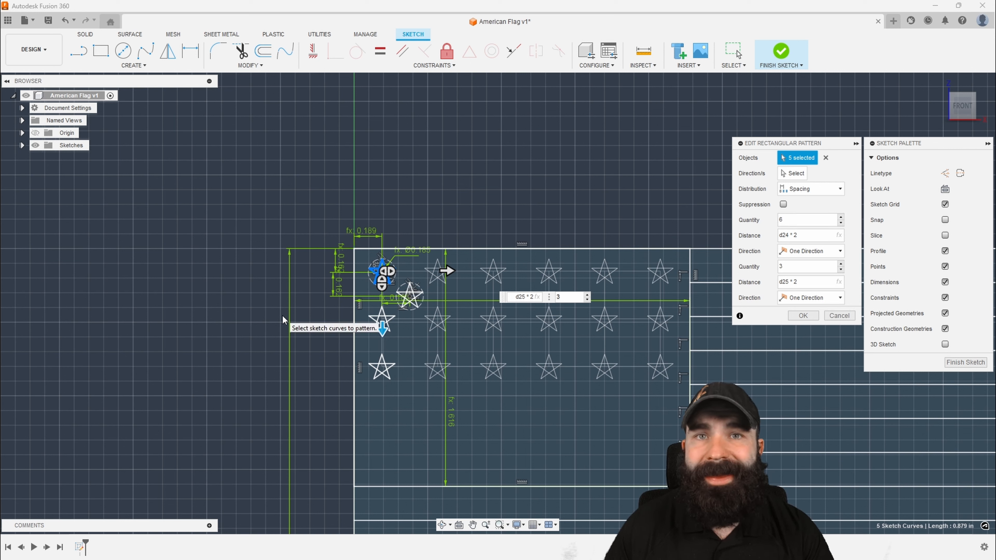
pyautogui.click(842, 264)
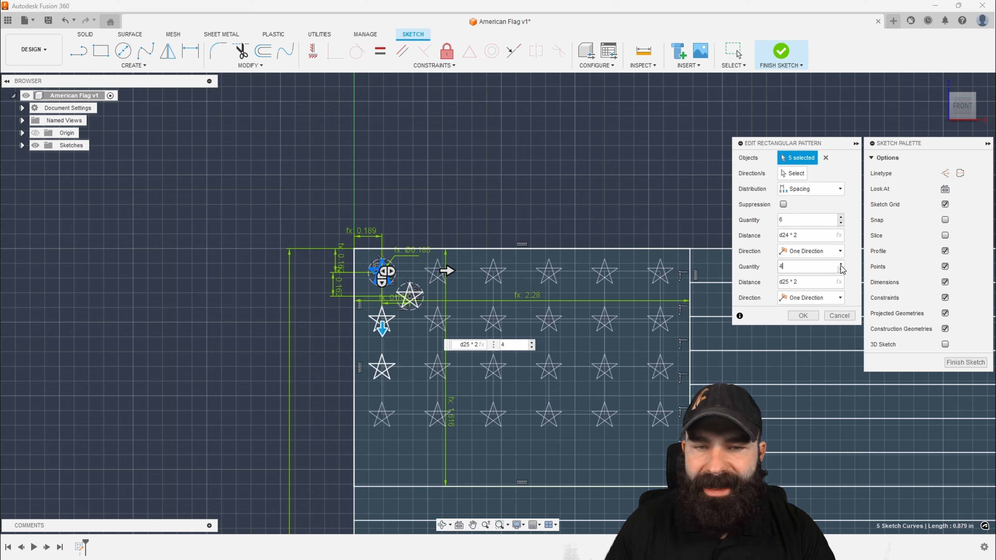
pyautogui.click(842, 263)
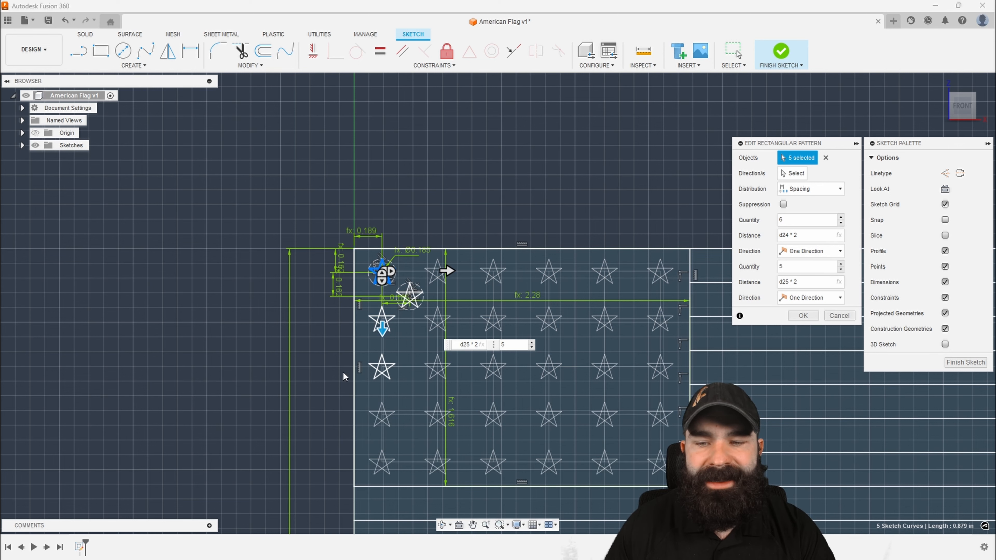
pyautogui.scroll(-2, 343, 376)
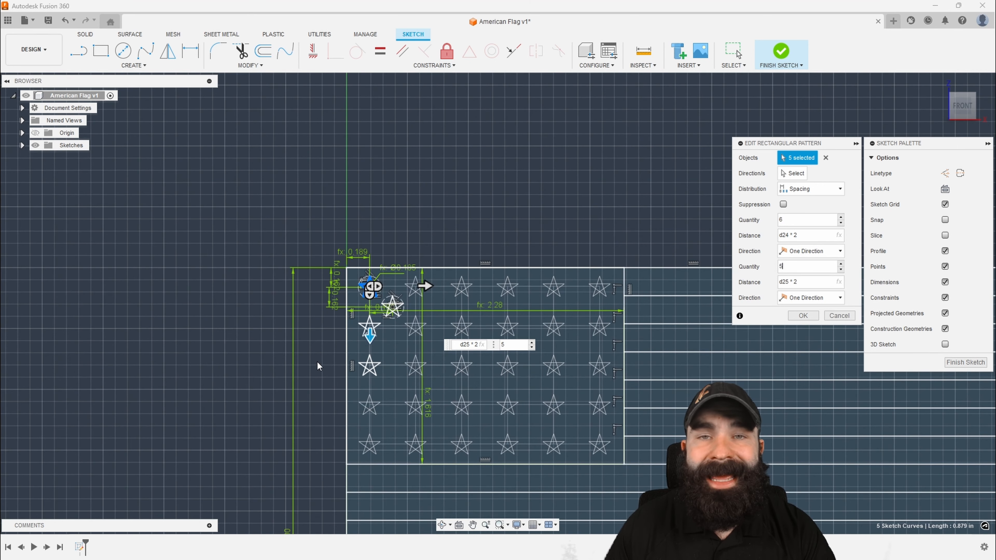
pyautogui.click(803, 316)
pyautogui.click(308, 337)
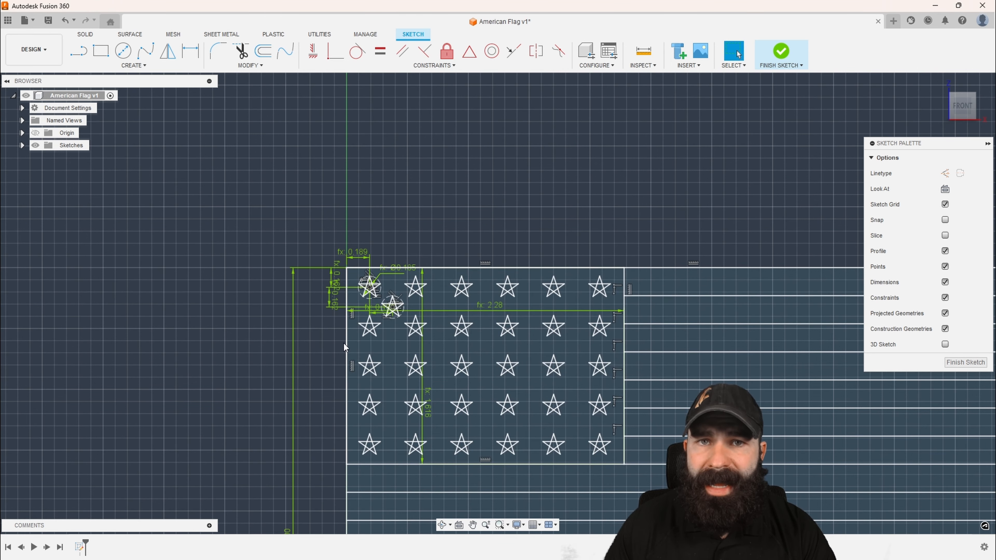
# Reopen the star pattern from the first star to review its settings and close it unchanged
pyautogui.scroll(1, 388, 316)
pyautogui.scroll(2, 387, 316)
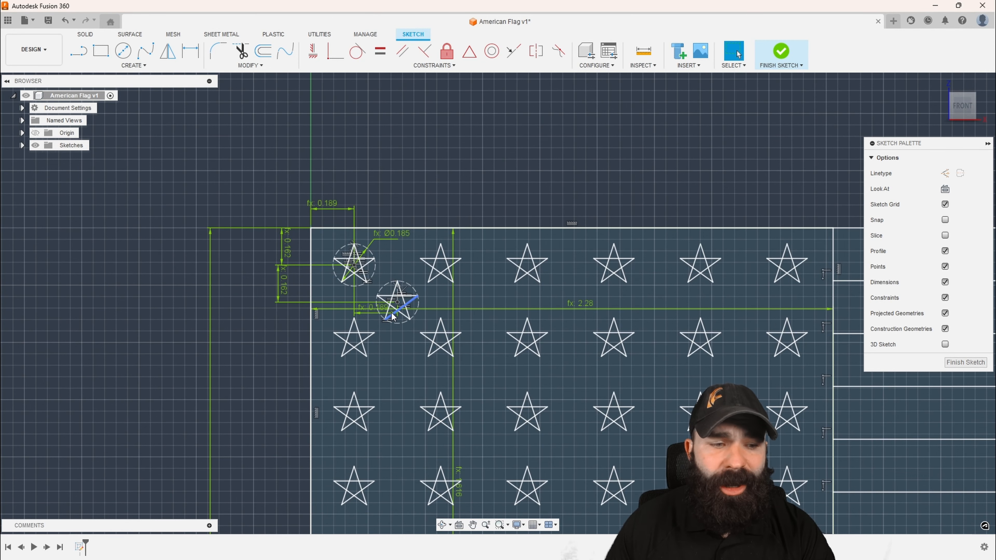
pyautogui.scroll(5, 355, 262)
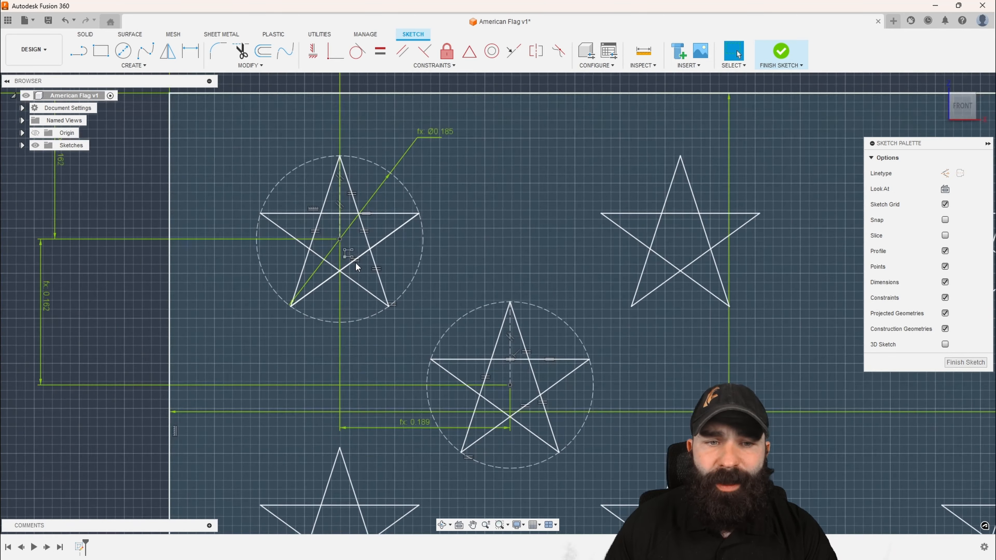
pyautogui.doubleClick(351, 255)
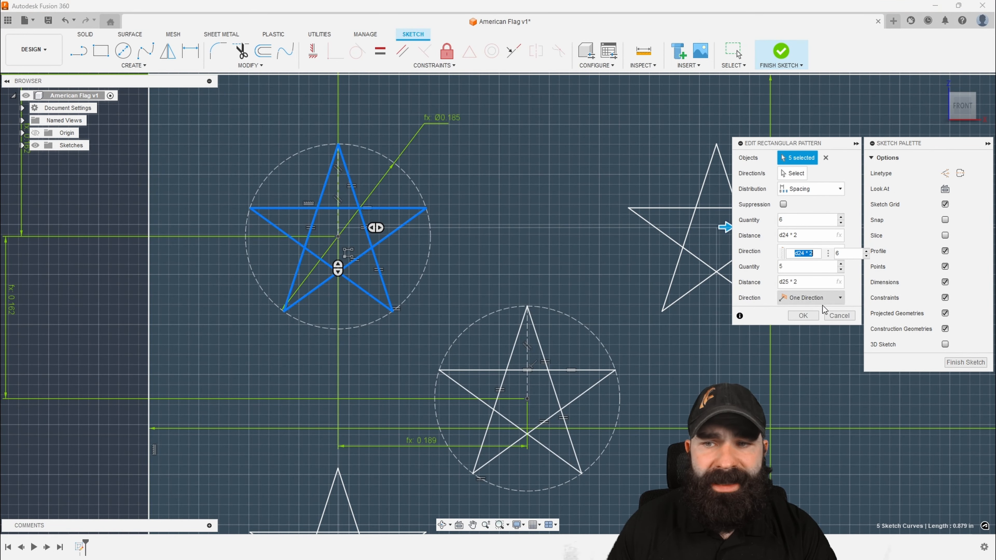
pyautogui.click(799, 317)
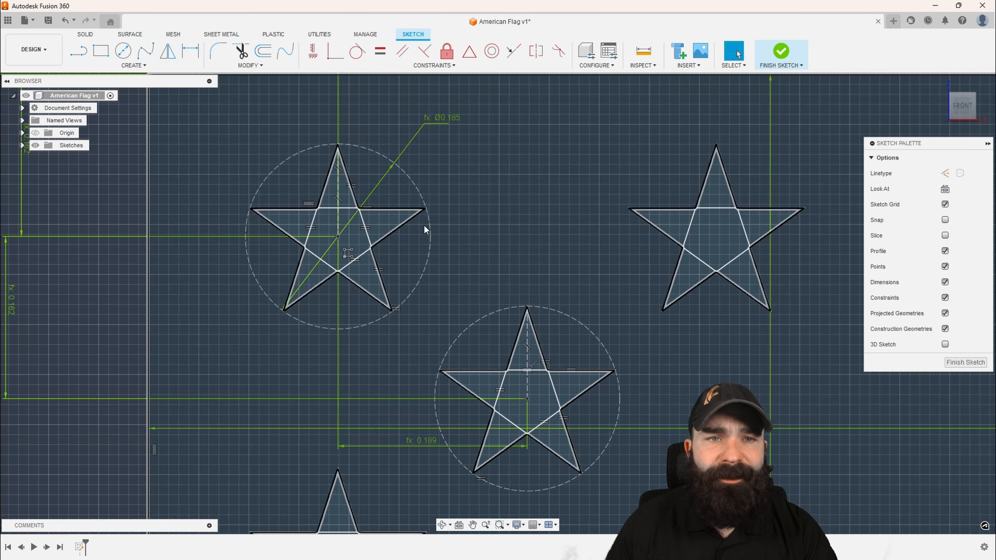
# Try to trim away the inner crossing lines of the first star, leaving only its outline
pyautogui.scroll(-2, 424, 227)
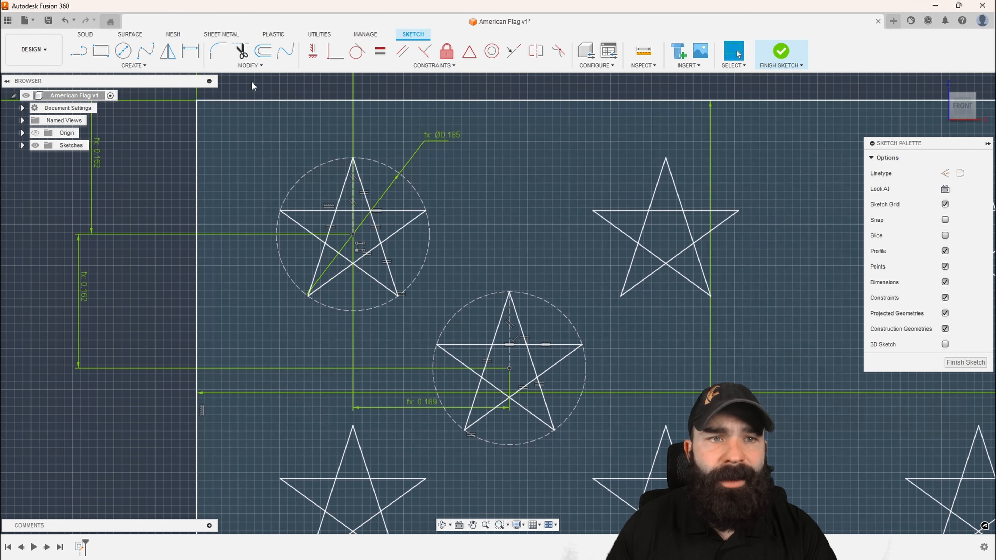
pyautogui.press('t')
pyautogui.click(343, 211)
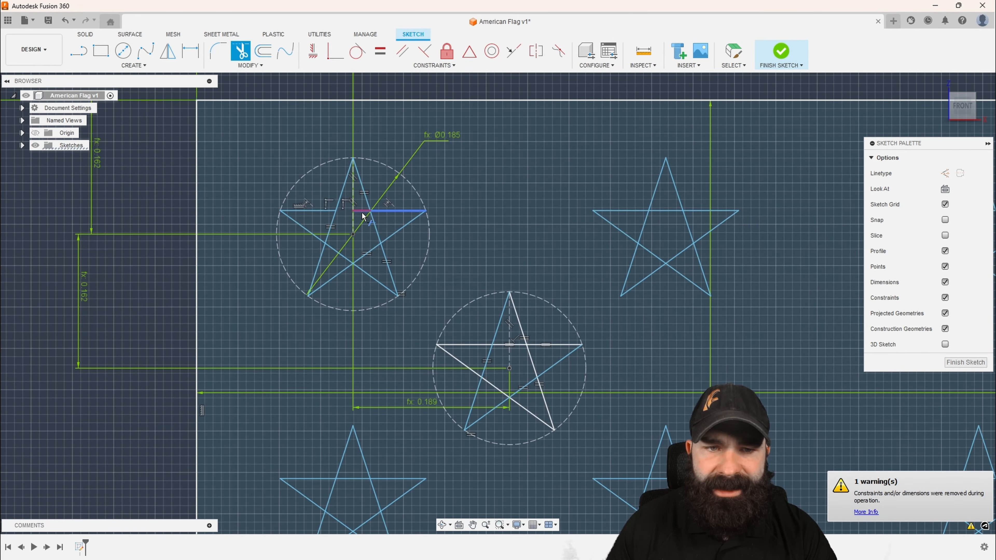
pyautogui.click(373, 228)
pyautogui.click(369, 250)
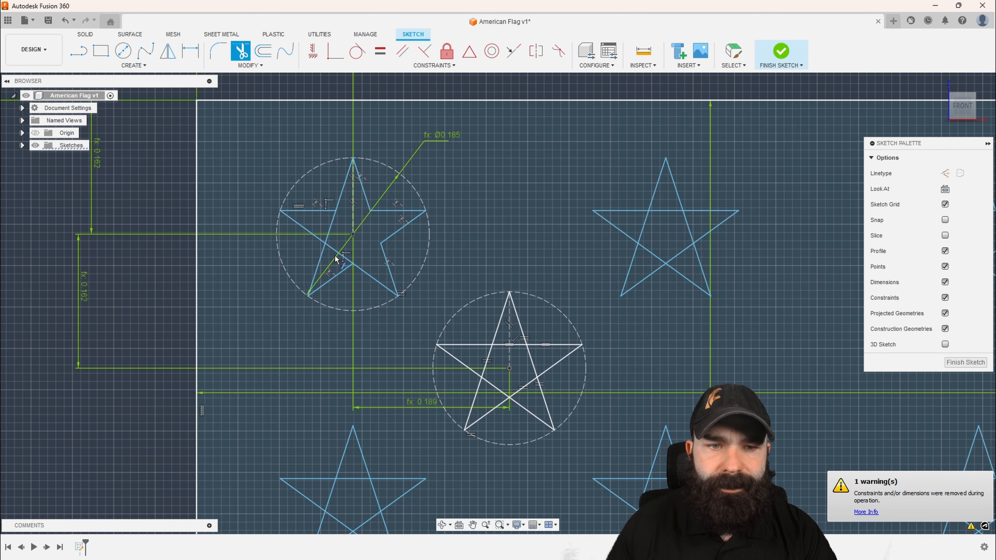
pyautogui.click(335, 255)
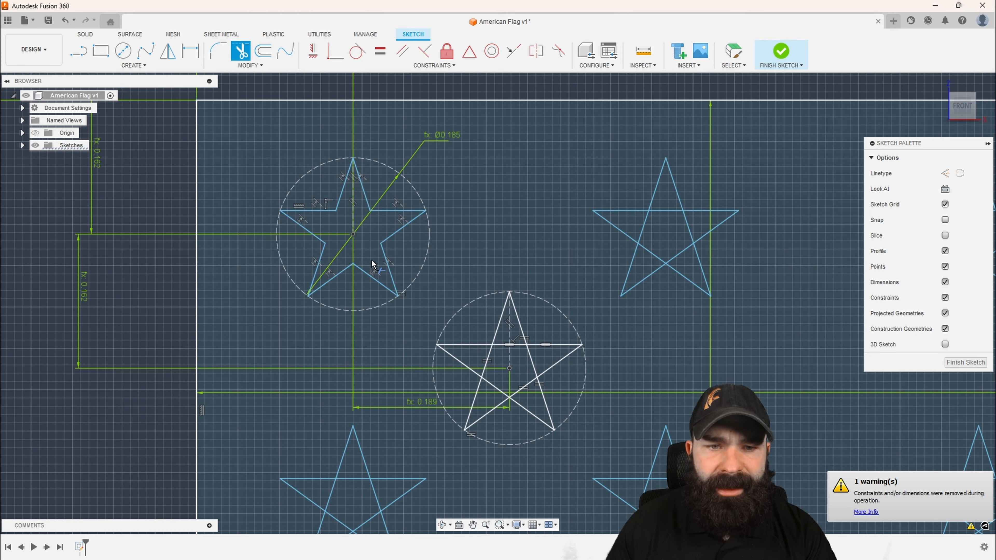
pyautogui.scroll(-4, 372, 259)
pyautogui.press('Escape')
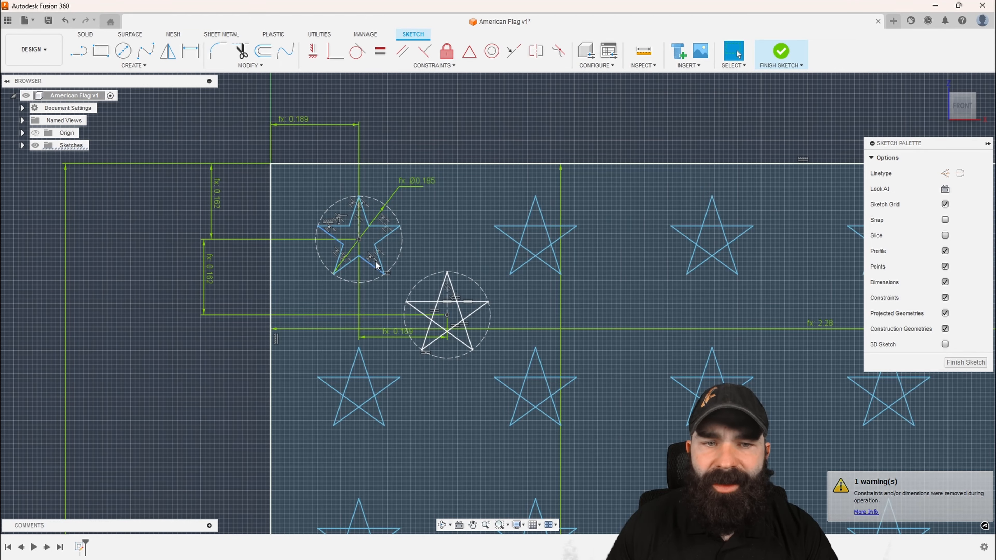
# Undo all the trims on the first star's inner lines
pyautogui.scroll(4, 355, 233)
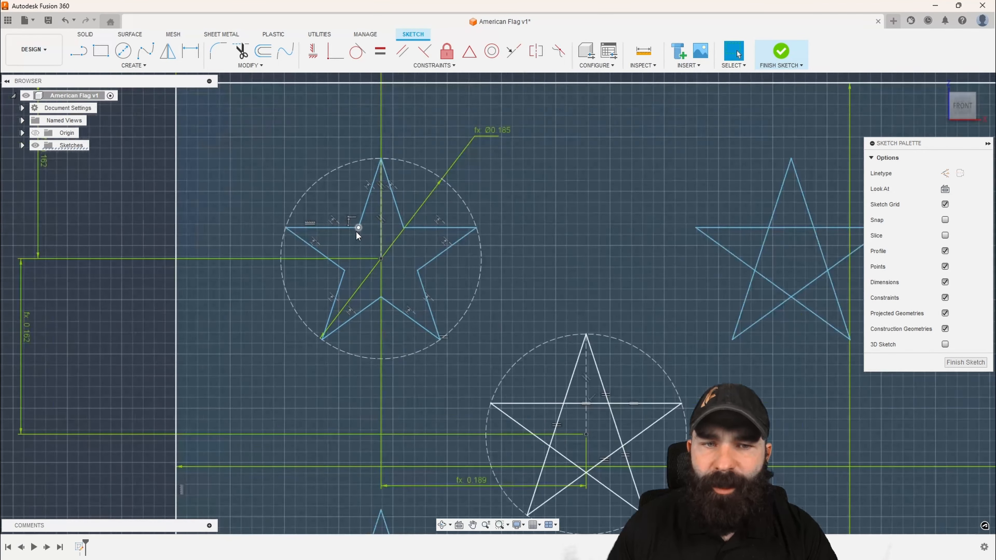
pyautogui.scroll(-3, 356, 232)
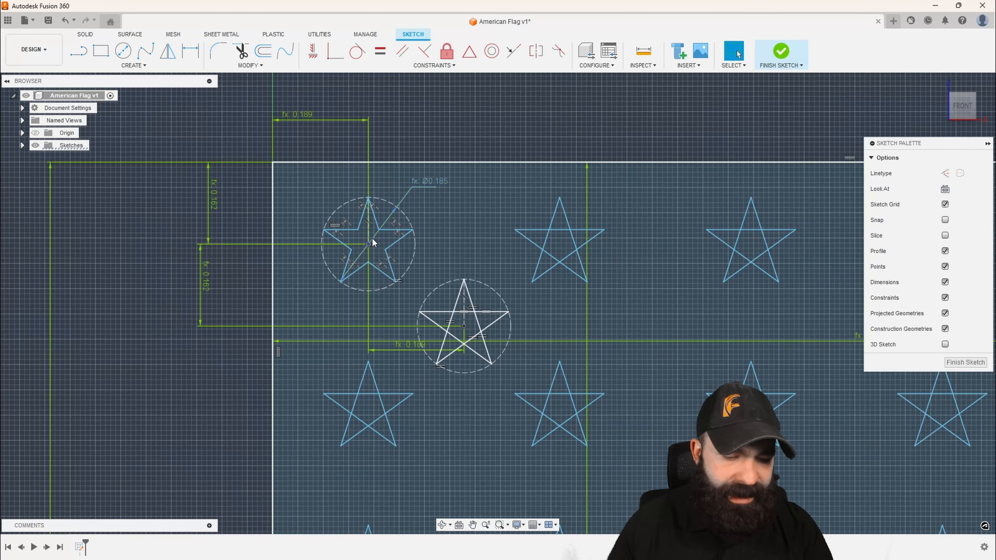
pyautogui.hotkey('ctrl', 'z')
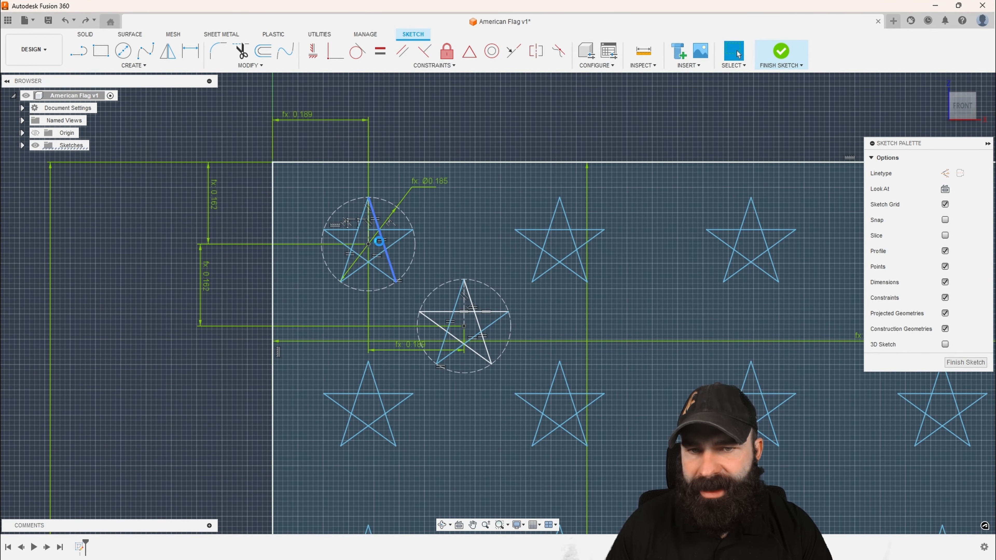
pyautogui.scroll(-2, 378, 240)
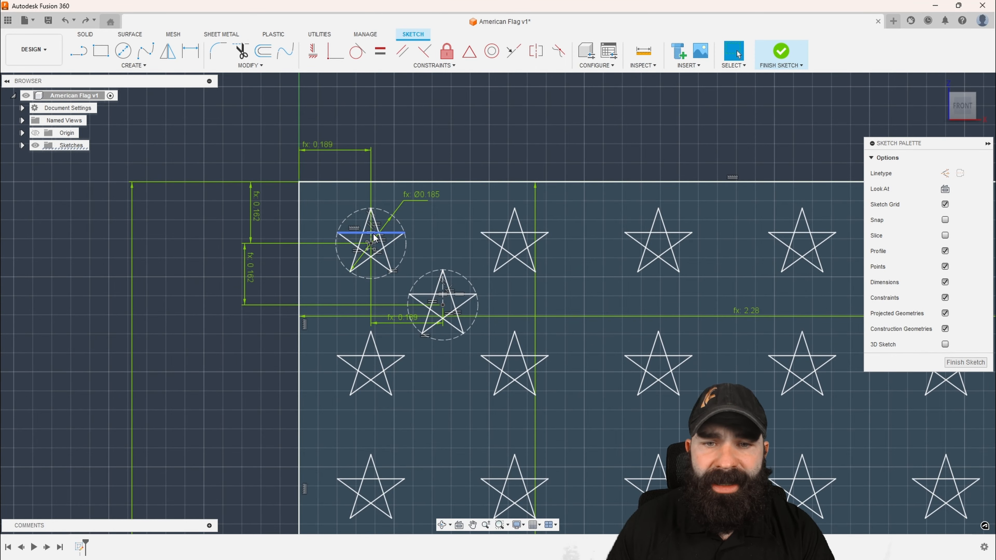
# Try to split the first star's horizontal line at its intersections with the Break tool
pyautogui.scroll(-1, 350, 242)
pyautogui.scroll(4, 350, 243)
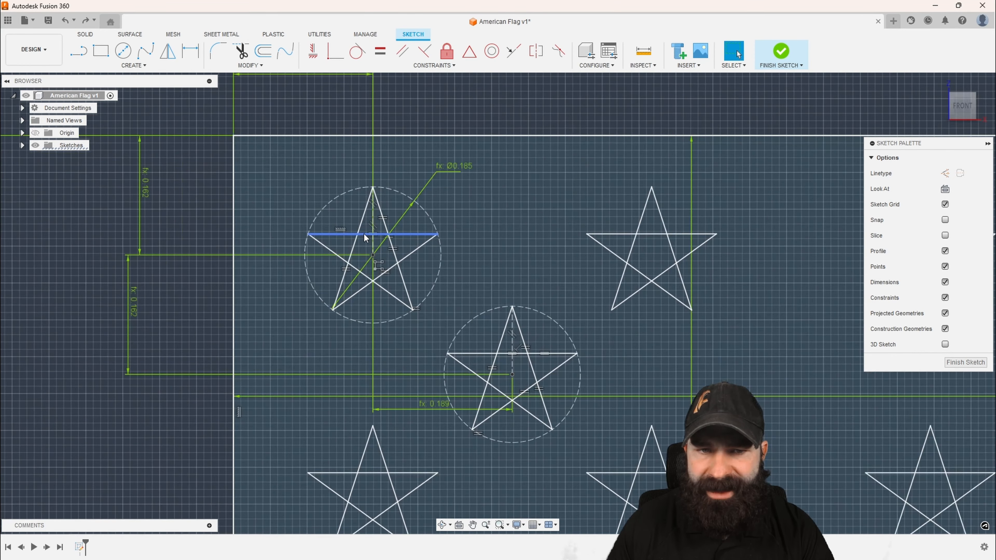
pyautogui.click(251, 65)
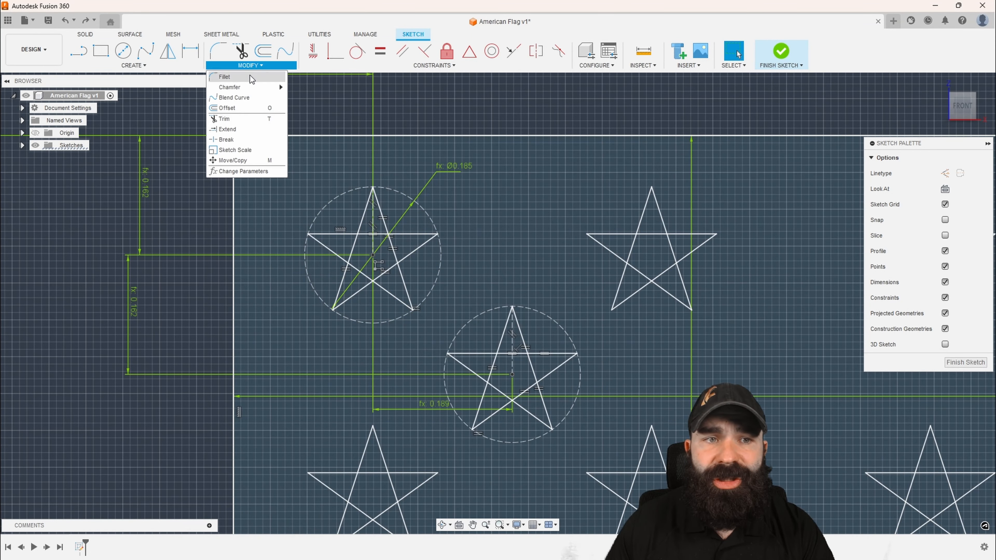
pyautogui.click(244, 137)
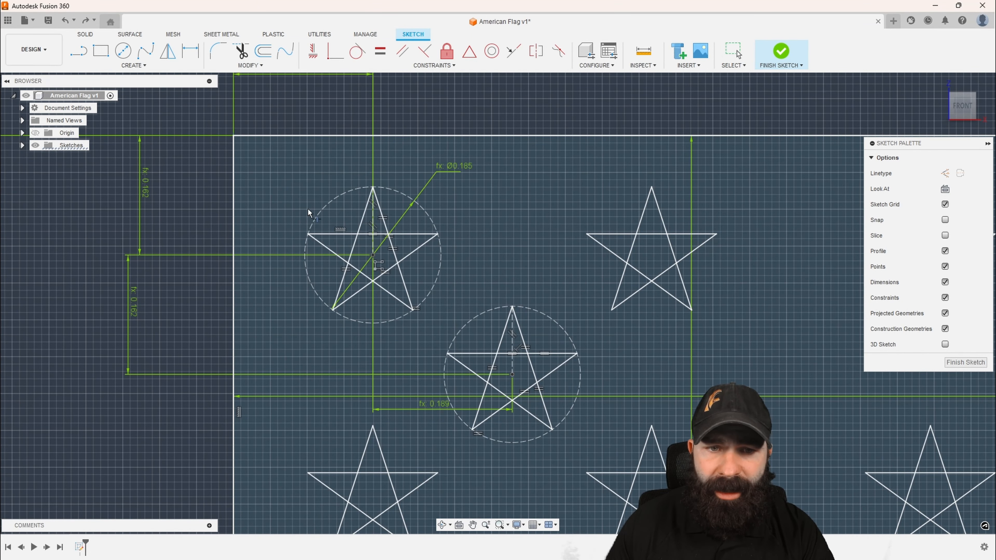
pyautogui.click(371, 236)
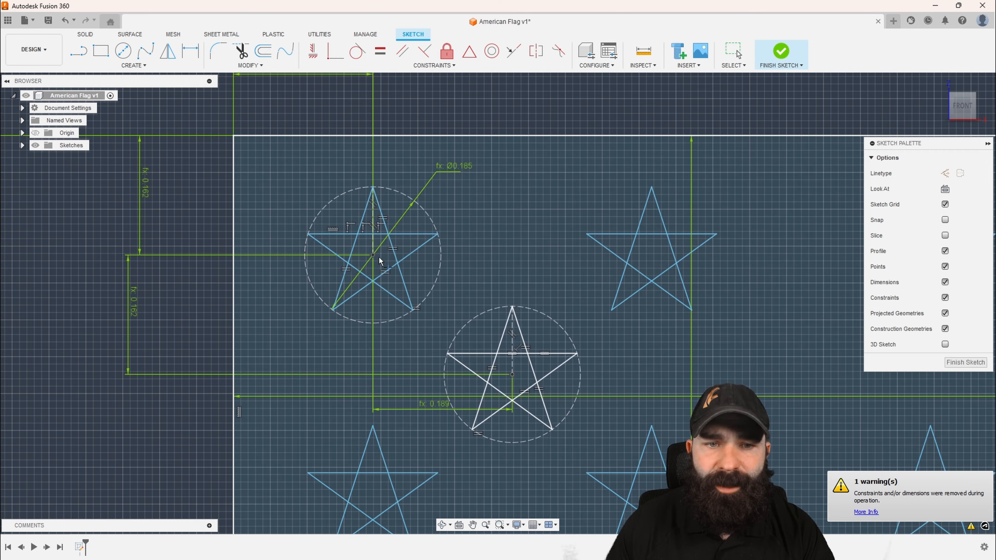
pyautogui.press('Escape')
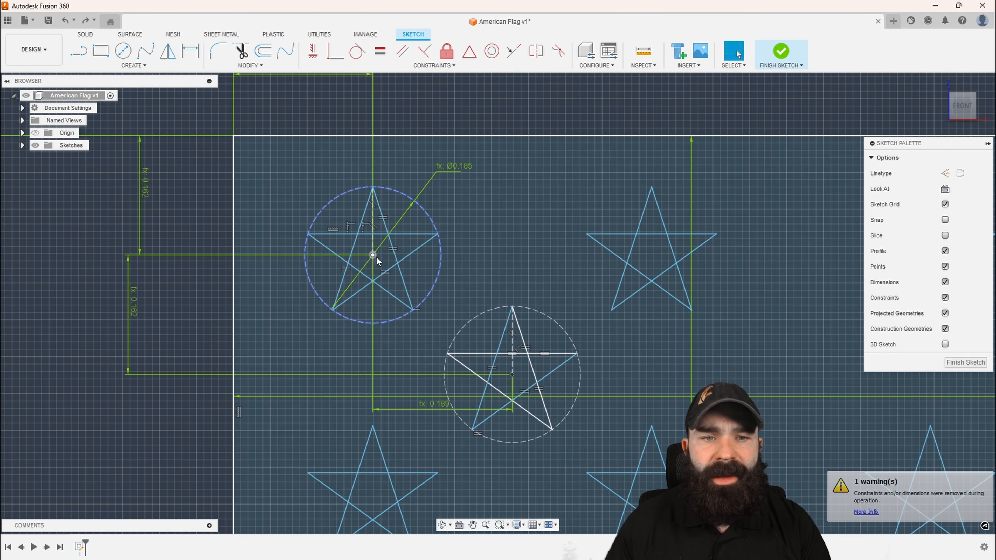
# Undo the break on the first star's horizontal line
pyautogui.scroll(-6, 376, 257)
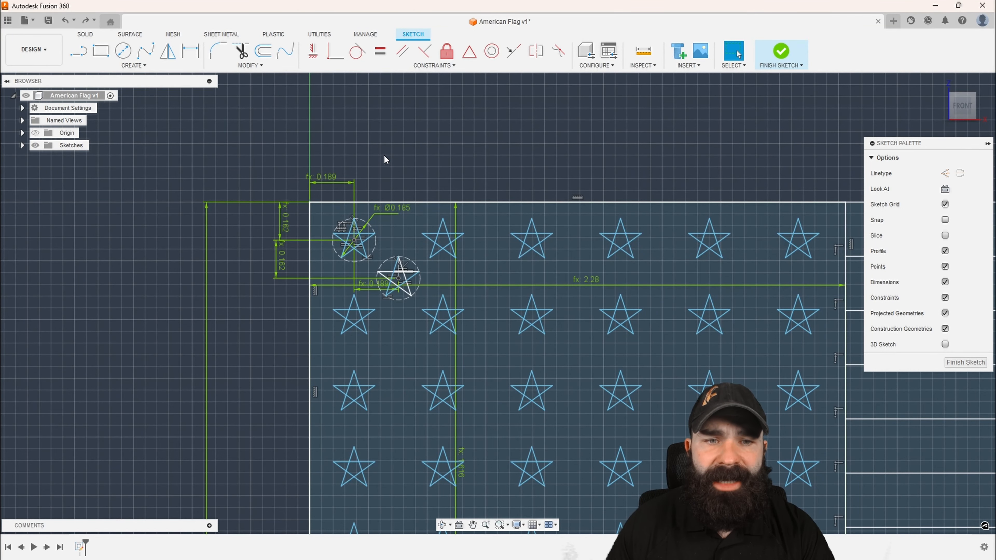
pyautogui.click(394, 202)
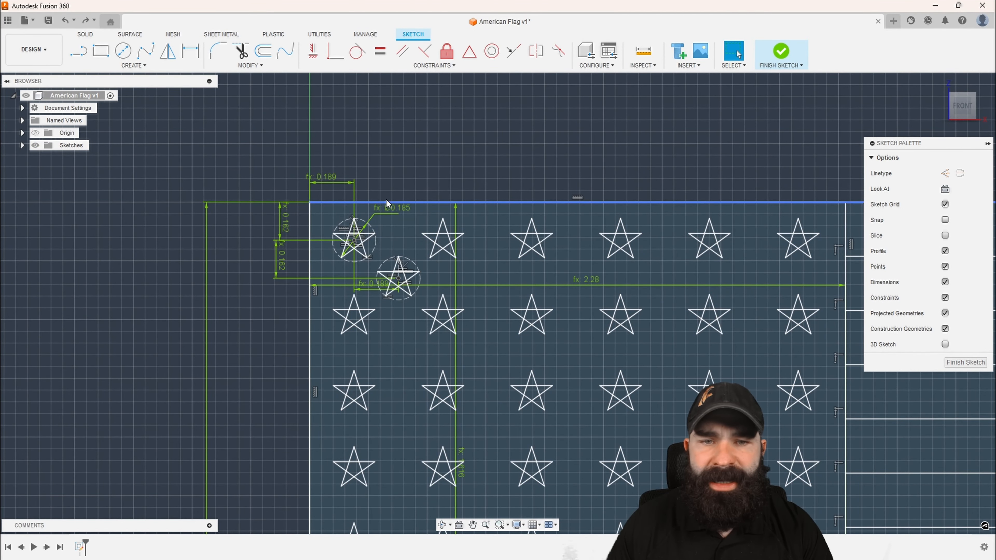
pyautogui.scroll(-2, 387, 203)
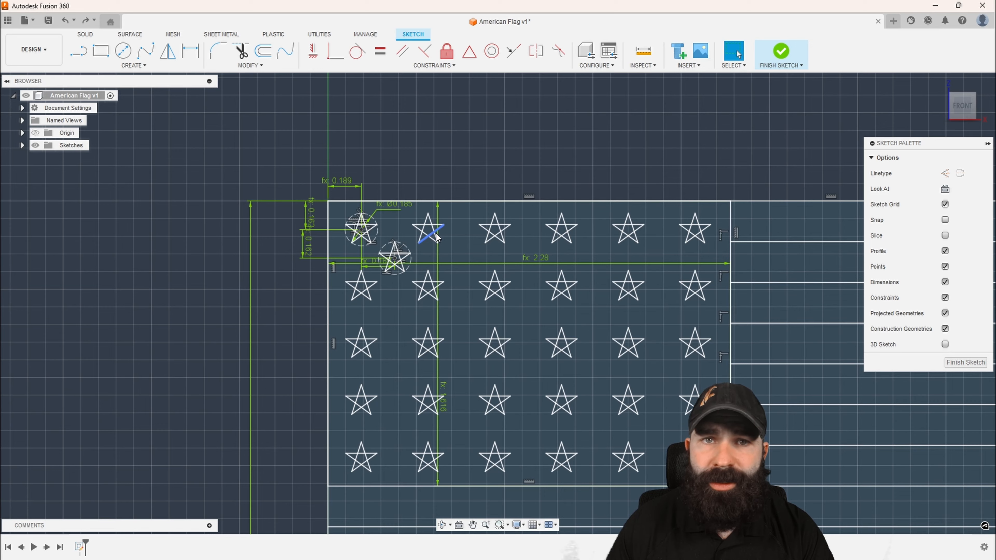
pyautogui.scroll(2, 401, 255)
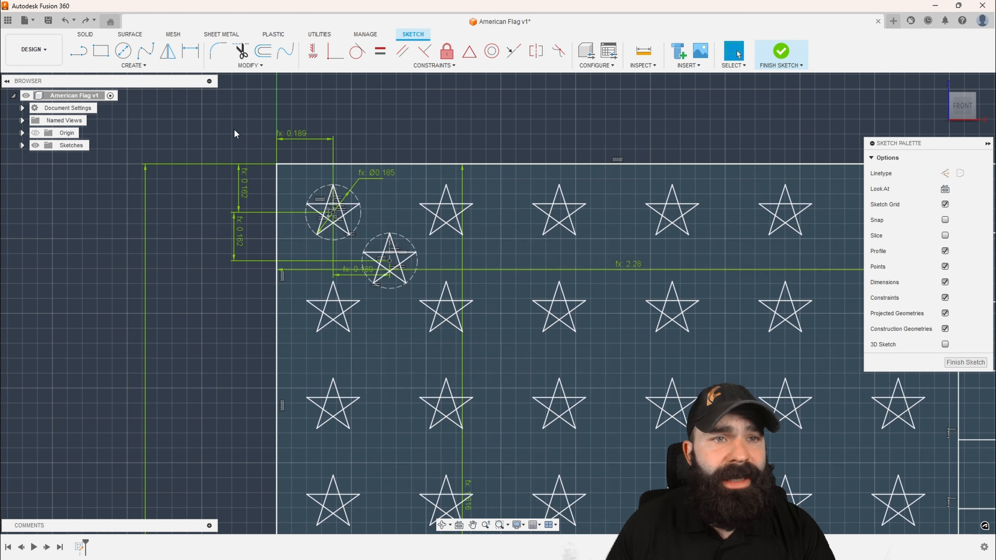
pyautogui.click(134, 66)
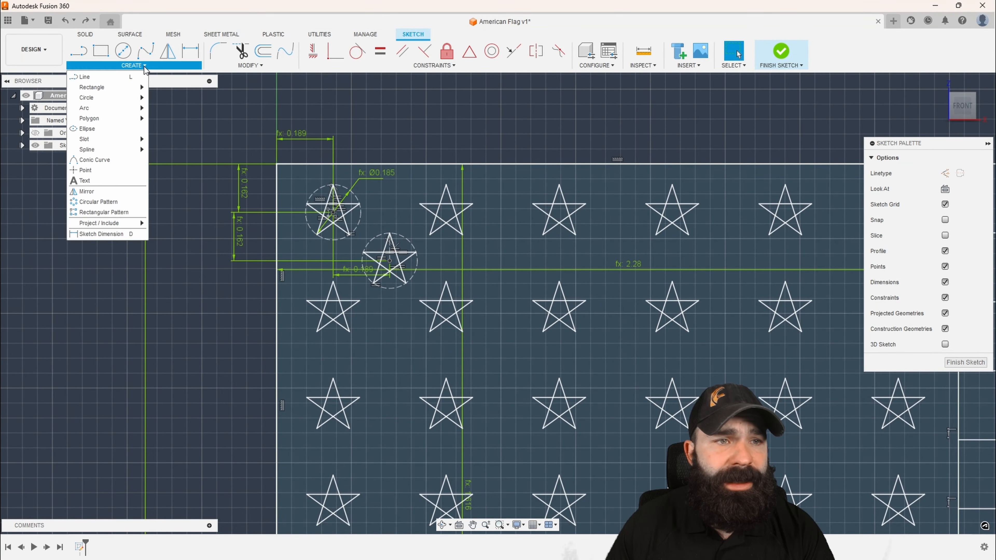
pyautogui.click(118, 212)
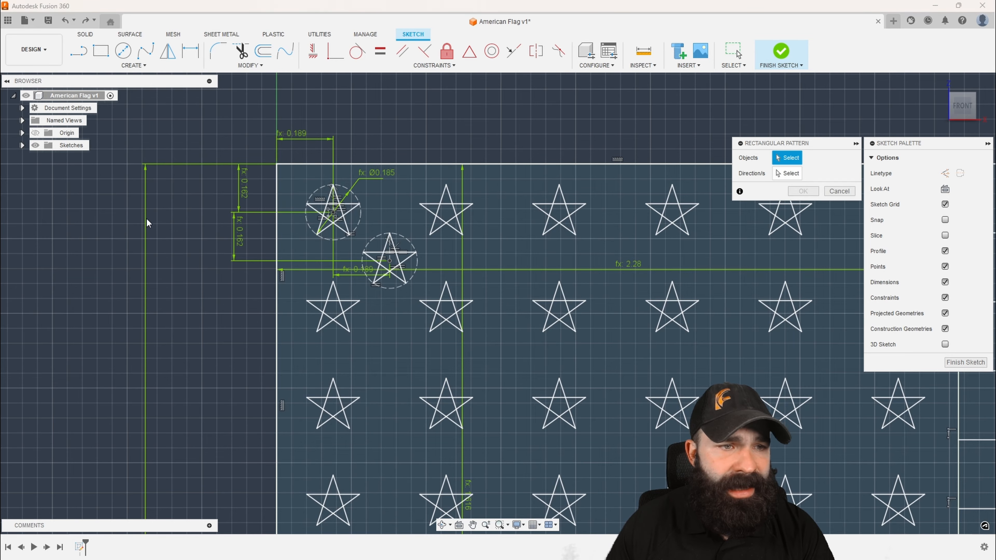
pyautogui.scroll(3, 390, 275)
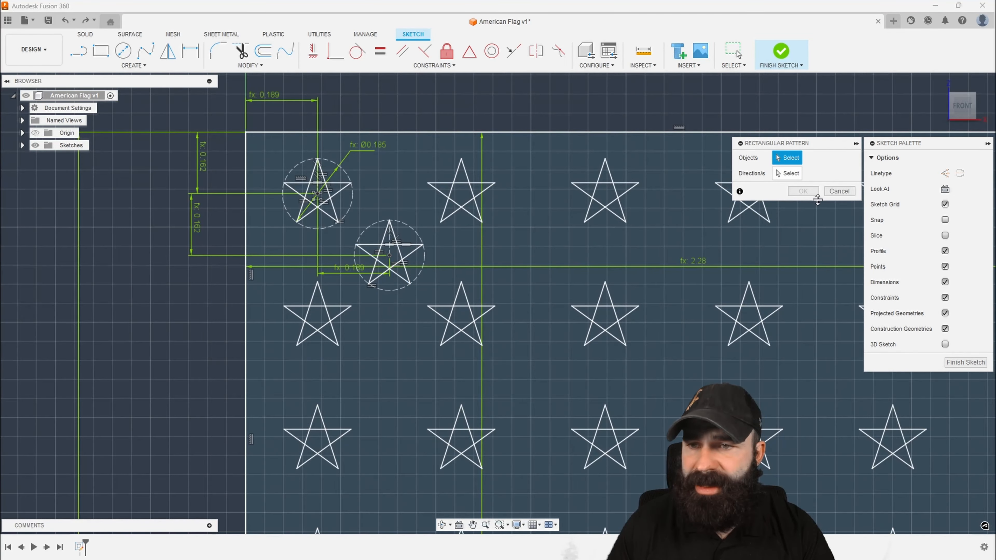
pyautogui.click(838, 192)
pyautogui.scroll(-2, 335, 198)
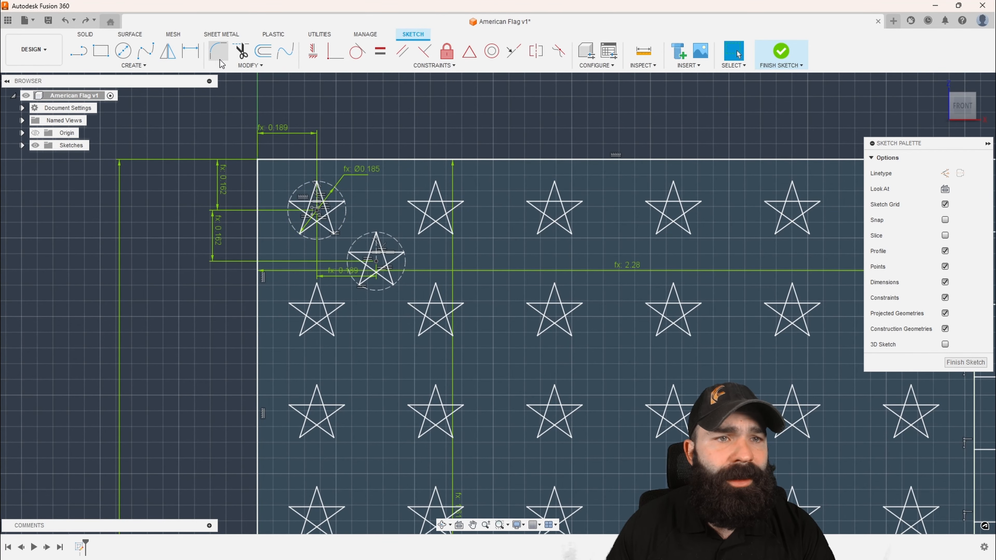
# Trim away the inner crossing lines of the second, offset star so that only its outline is left
pyautogui.click(238, 52)
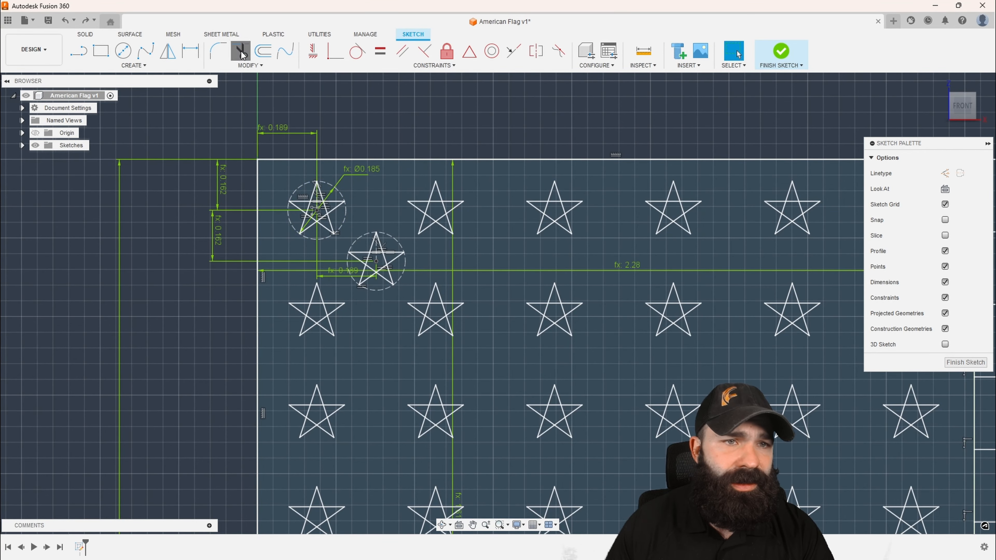
pyautogui.scroll(4, 374, 251)
pyautogui.scroll(1, 370, 258)
pyautogui.click(383, 257)
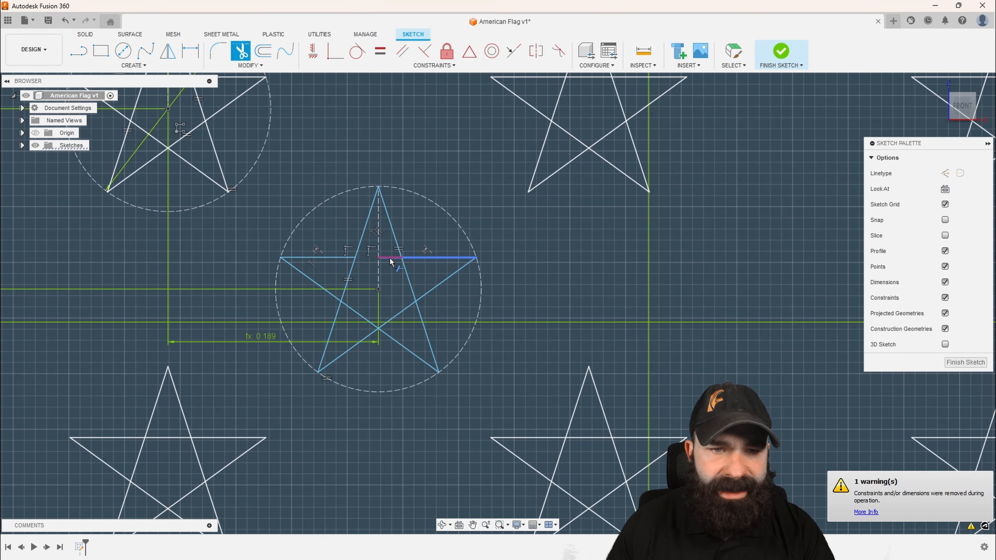
pyautogui.click(377, 325)
pyautogui.click(359, 315)
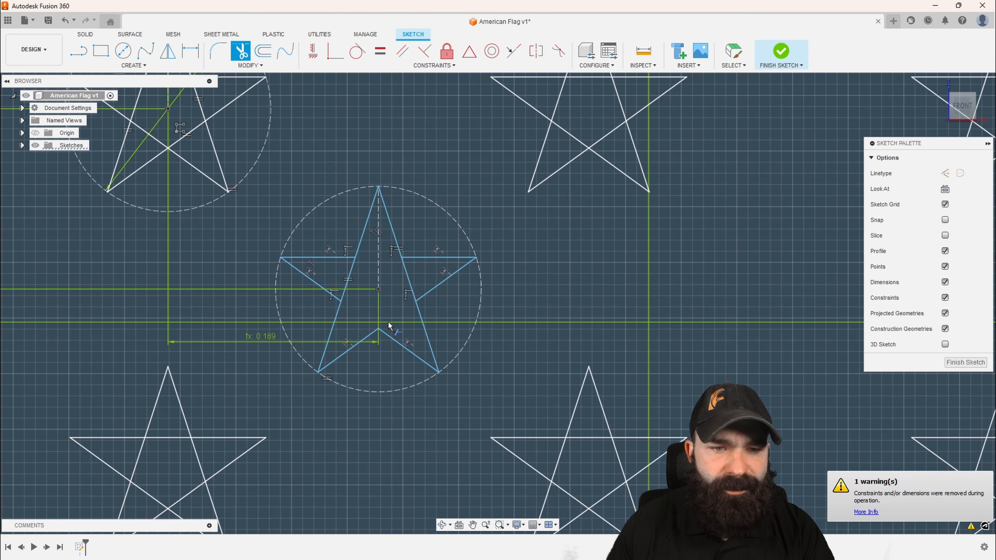
pyautogui.scroll(-1, 388, 322)
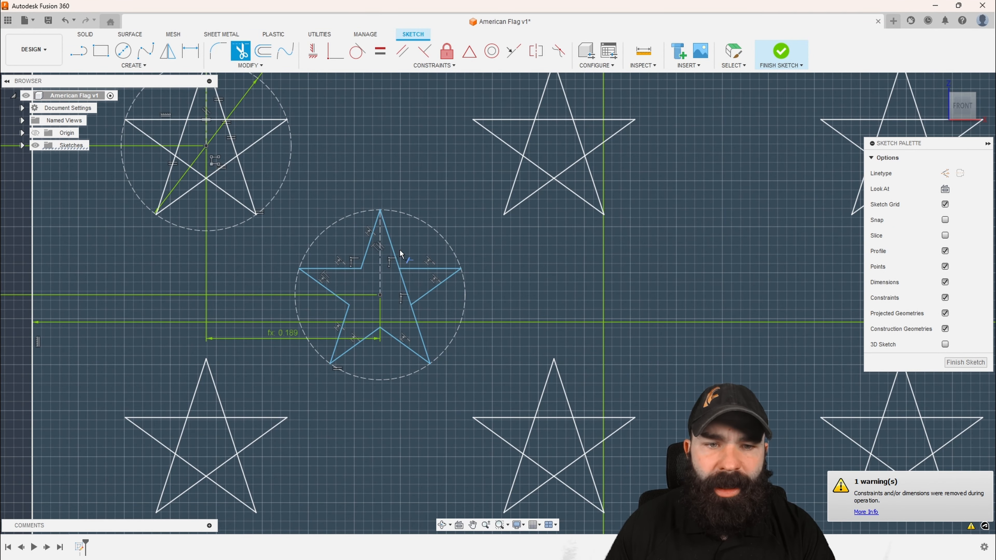
pyautogui.click(405, 290)
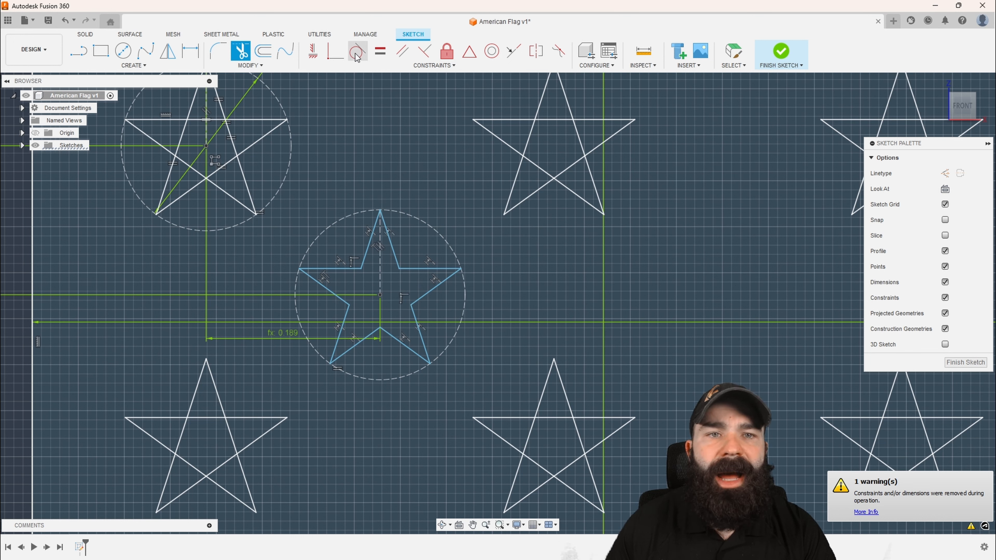
# Apply Equal constraints between neighbouring outline edges of the trimmed star, working from its top point around the right side
pyautogui.click(380, 50)
pyautogui.click(393, 252)
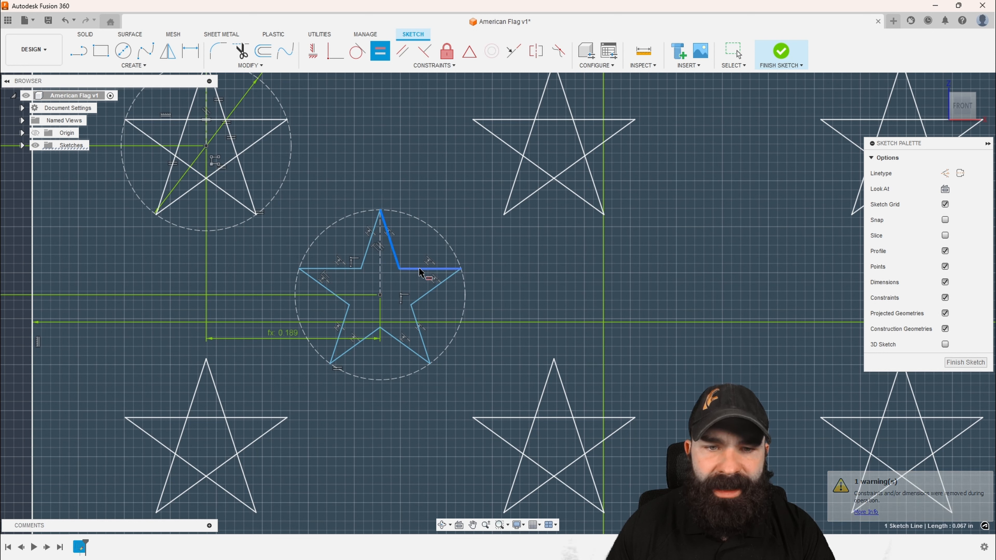
pyautogui.click(420, 269)
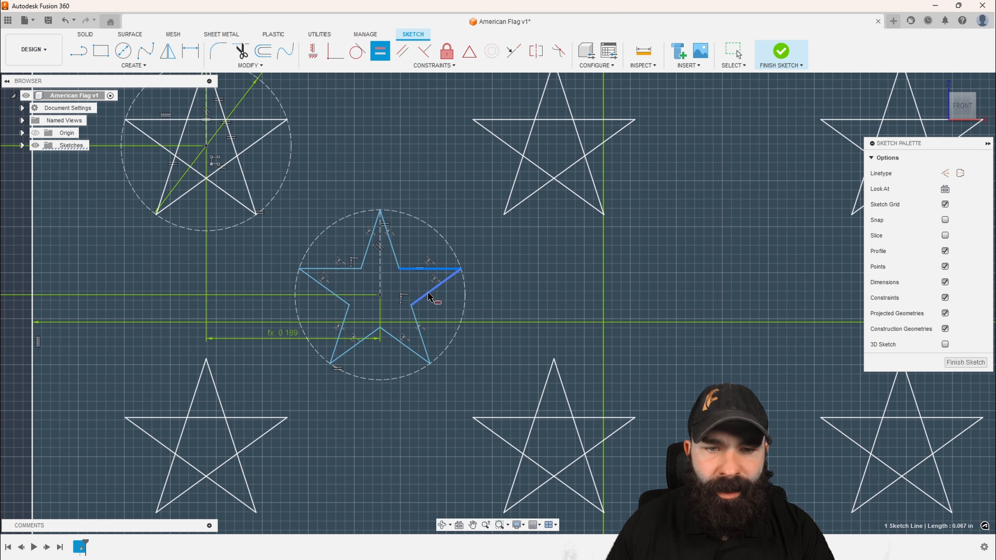
pyautogui.click(428, 296)
pyautogui.click(423, 325)
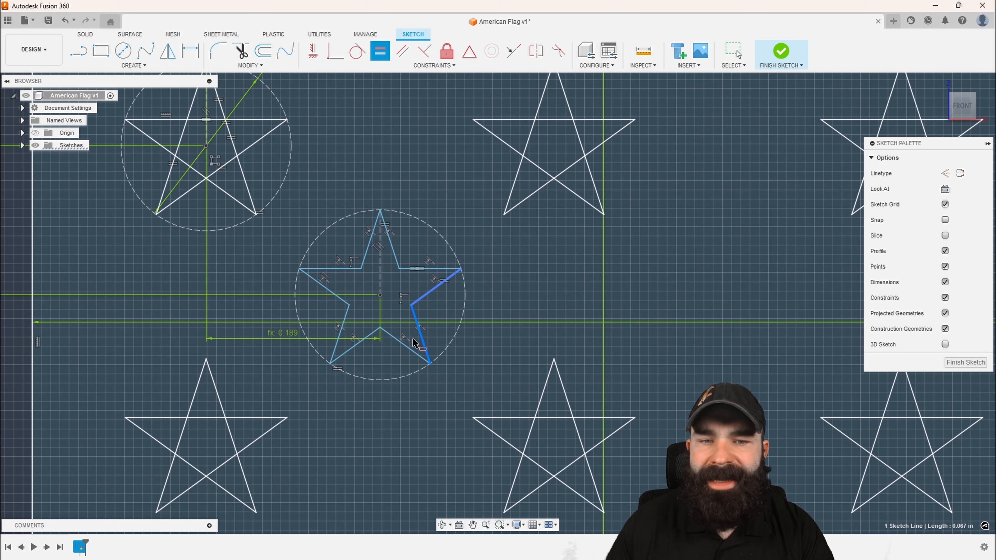
pyautogui.click(429, 327)
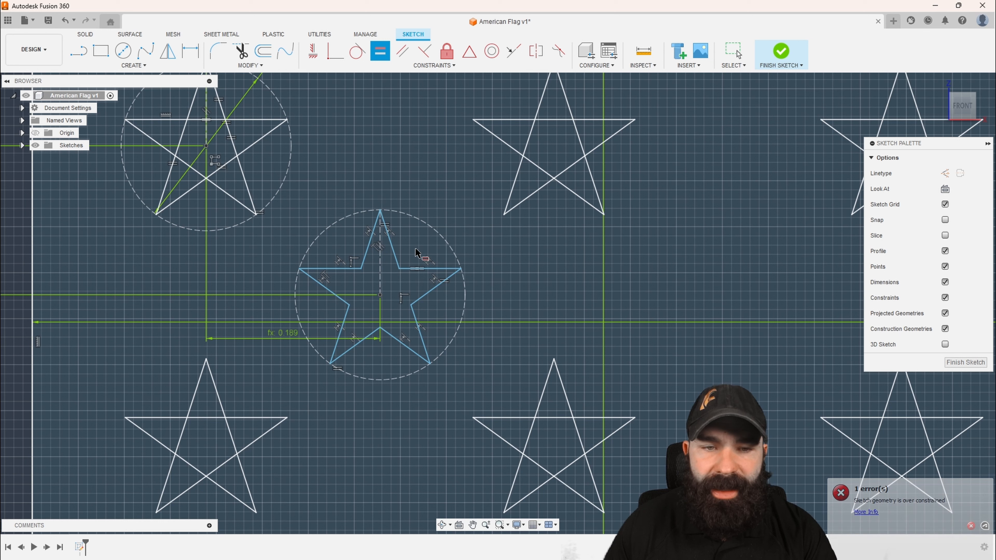
# Try to apply Parallel constraints between the trimmed star's aligned edge segments
pyautogui.click(402, 54)
pyautogui.click(396, 254)
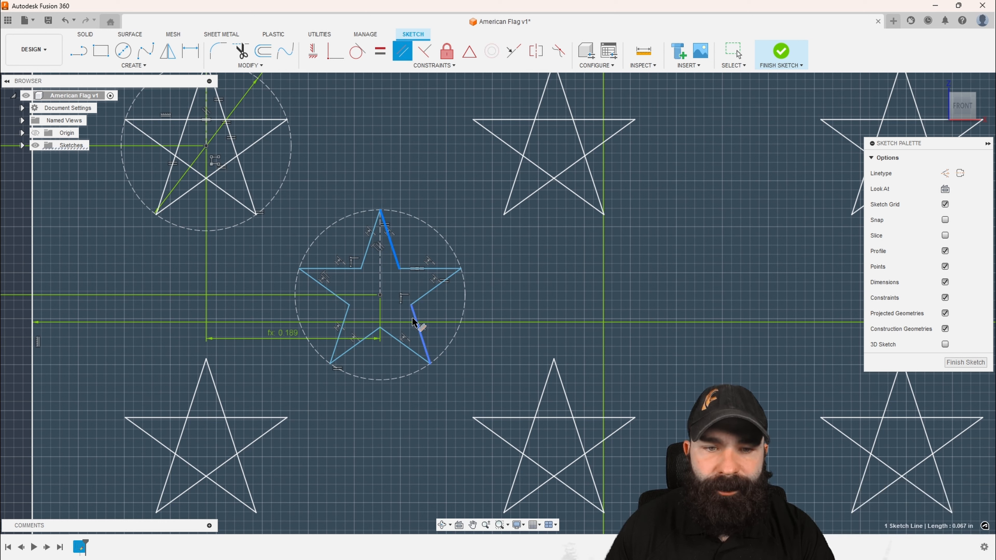
pyautogui.click(420, 331)
pyautogui.click(371, 256)
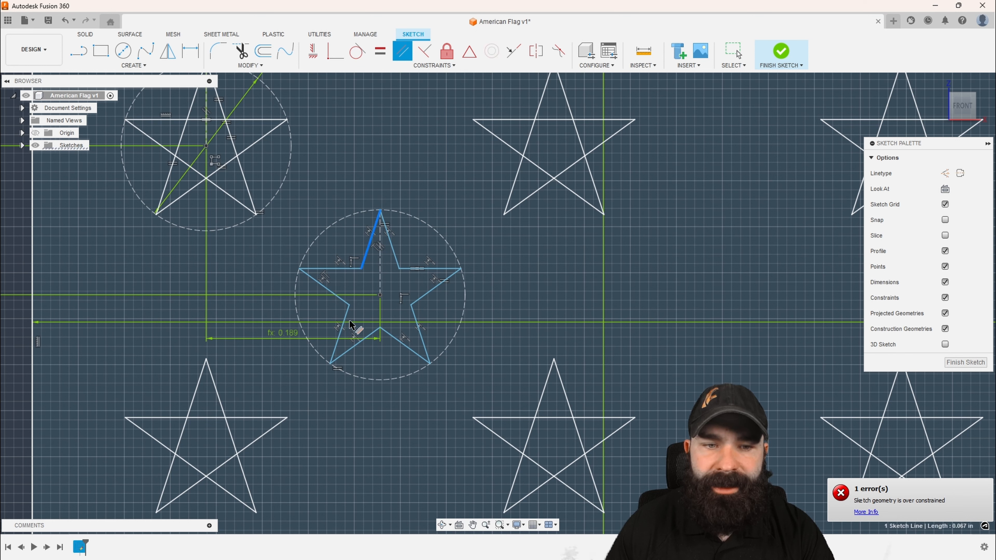
pyautogui.click(361, 337)
pyautogui.click(372, 337)
pyautogui.click(427, 294)
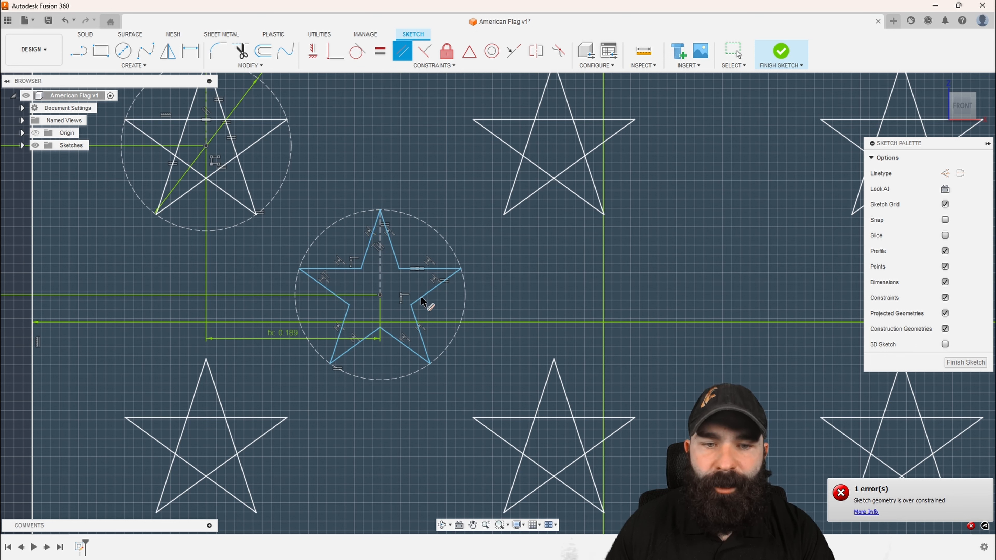
pyautogui.click(432, 270)
pyautogui.click(353, 269)
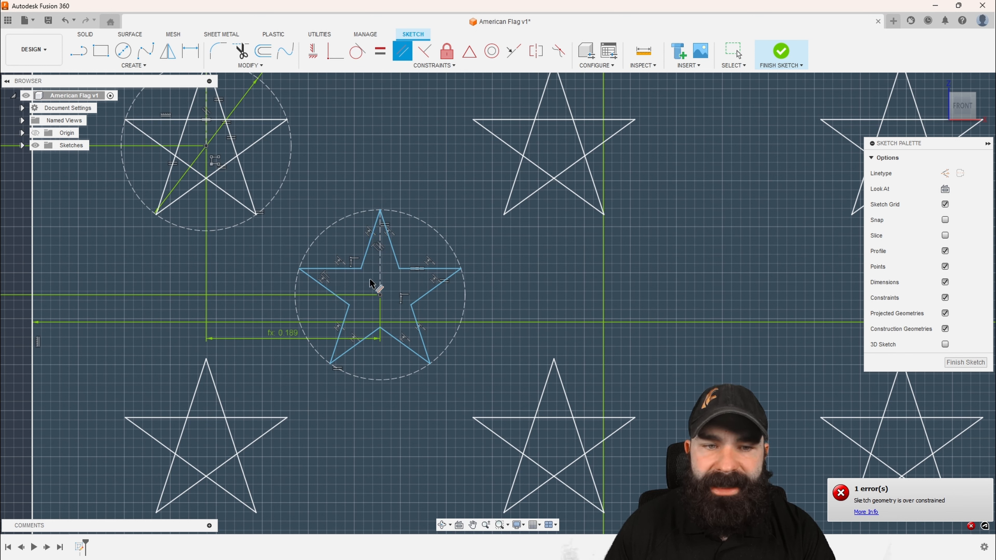
# Try to make the two edges of the trimmed star's left point equal in length
pyautogui.click(380, 51)
pyautogui.click(331, 269)
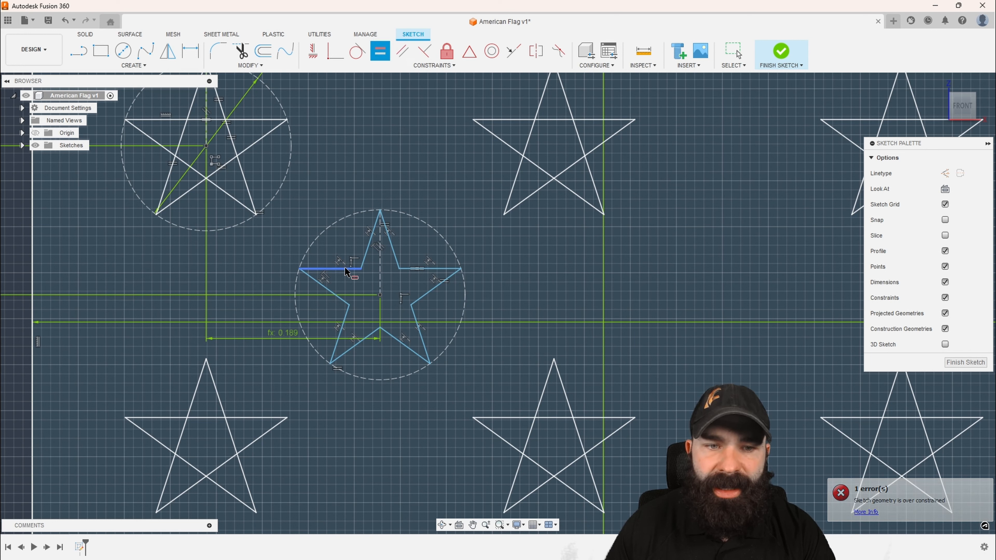
pyautogui.click(337, 296)
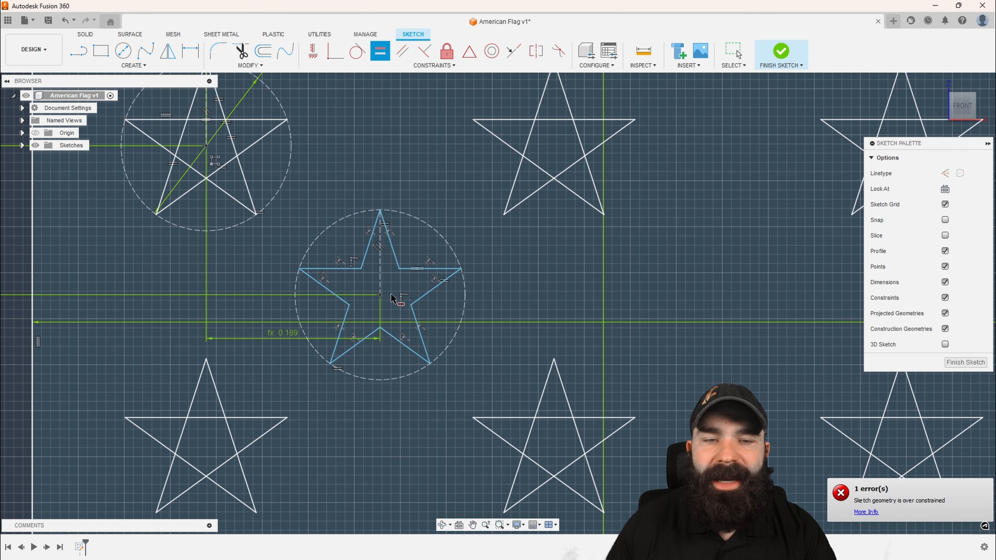
# Draw construction lines joining the trimmed star's two upper inner corners and continuing down to its right inner corner
pyautogui.scroll(-2, 361, 308)
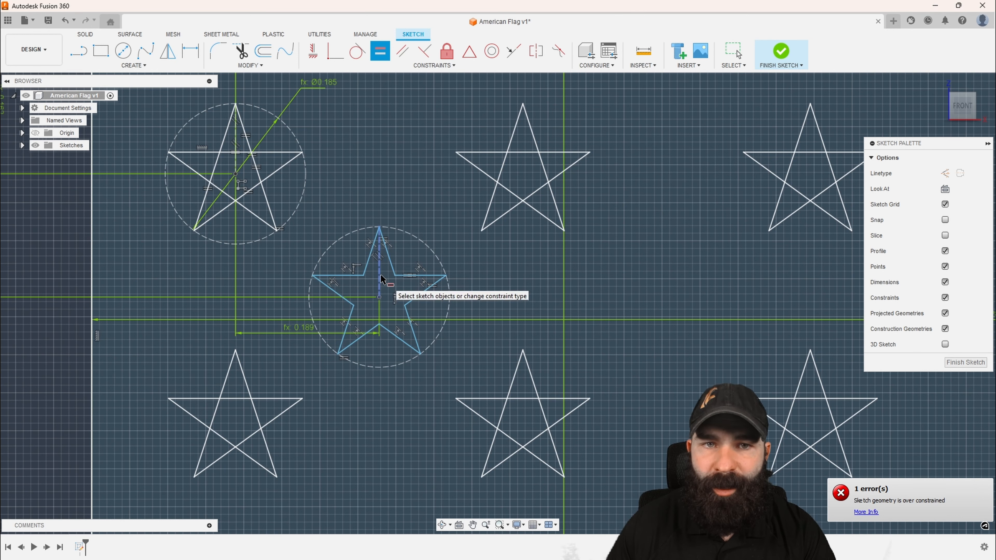
pyautogui.scroll(-1, 377, 285)
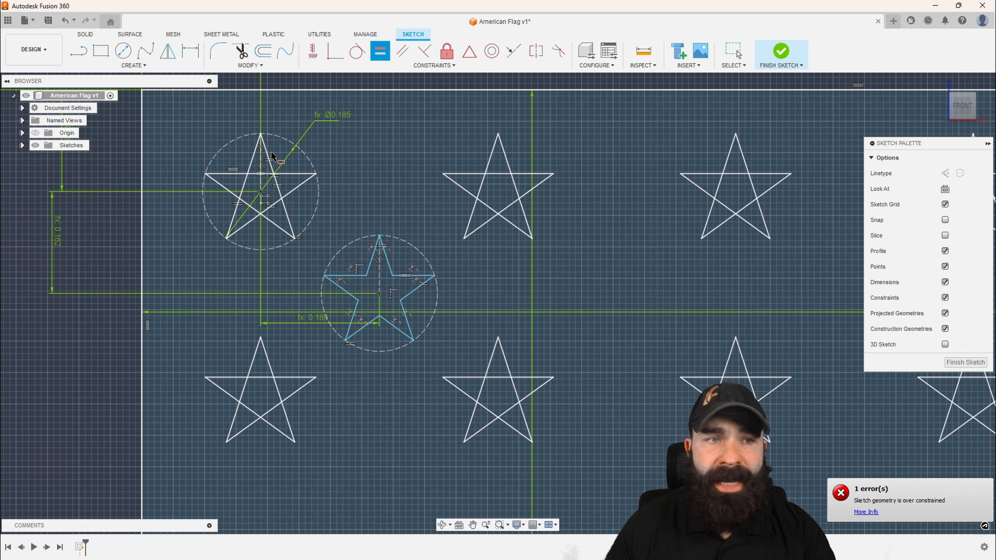
pyautogui.click(87, 53)
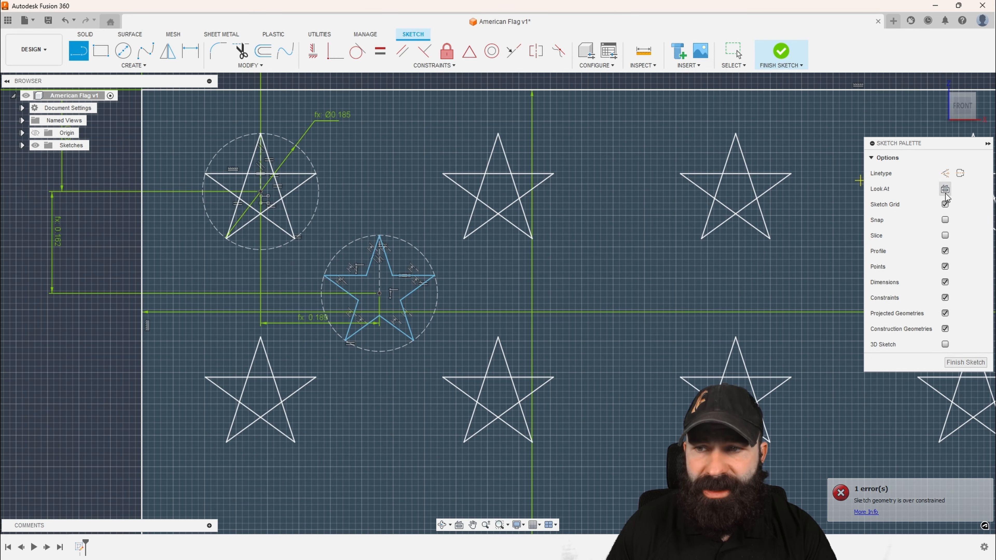
pyautogui.click(945, 173)
pyautogui.scroll(3, 342, 283)
pyautogui.click(312, 292)
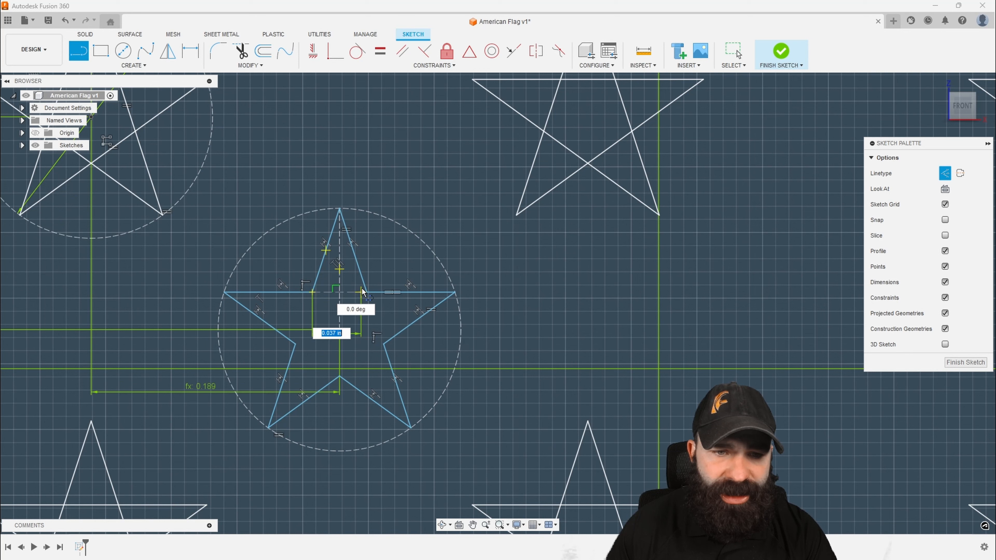
pyautogui.doubleClick(368, 292)
pyautogui.click(368, 294)
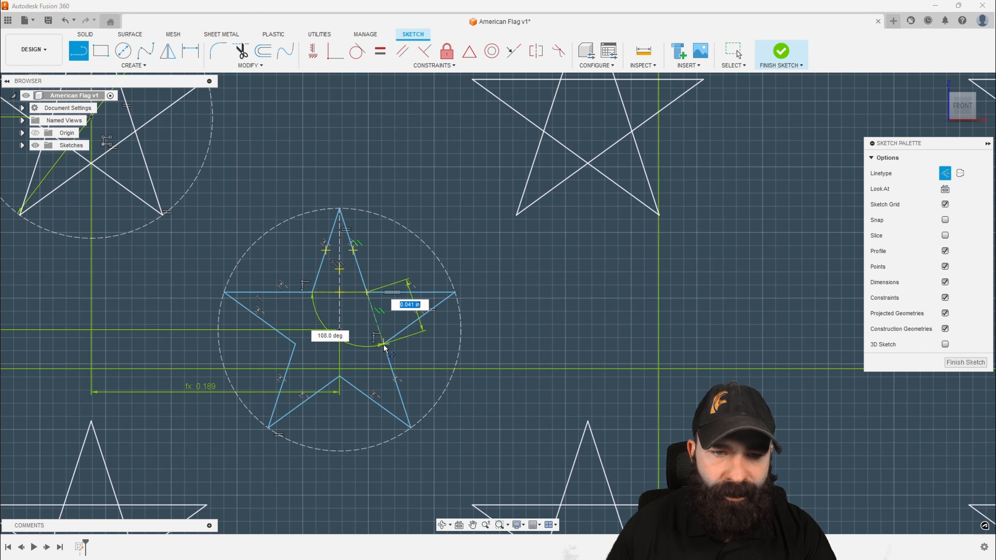
pyautogui.click(382, 340)
pyautogui.press('Escape')
pyautogui.press('Escape')
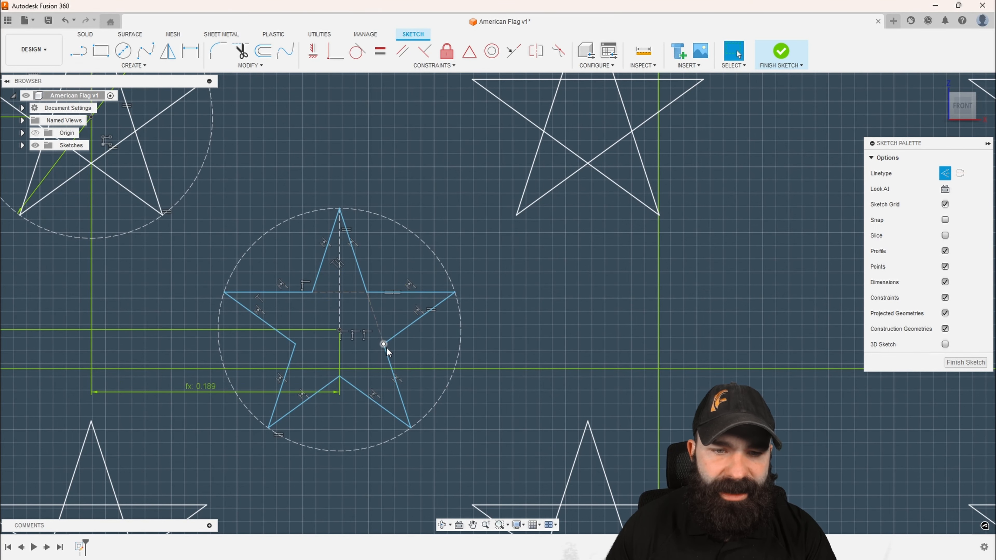
# Complete the inner pentagon with construction lines from the star's right inner corner through the bottom one and around the left side
pyautogui.click(78, 51)
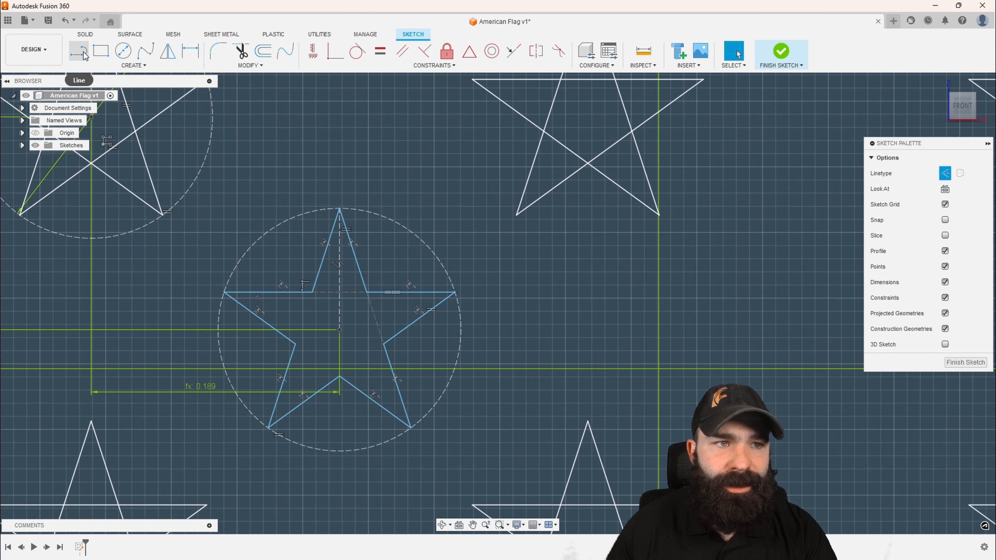
pyautogui.click(383, 344)
pyautogui.click(339, 377)
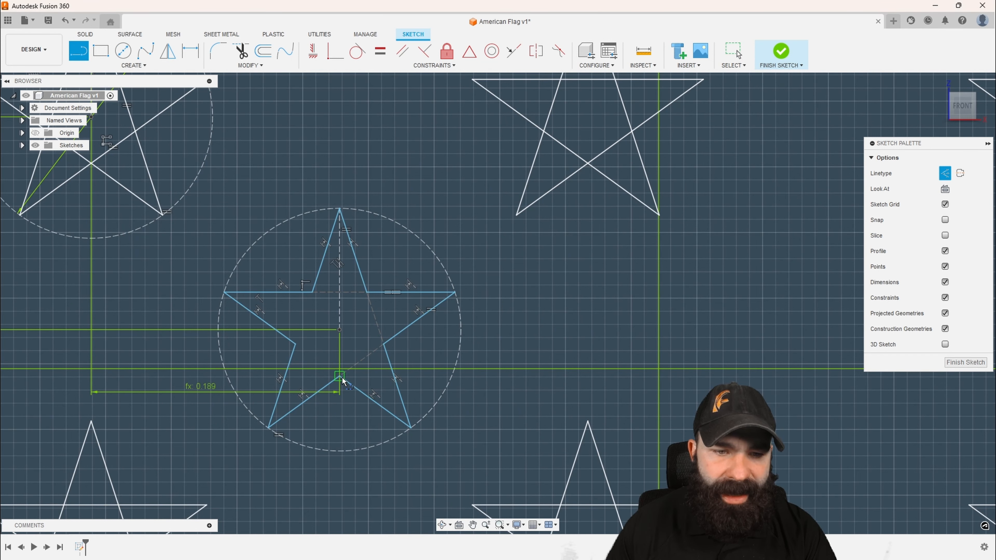
pyautogui.click(296, 346)
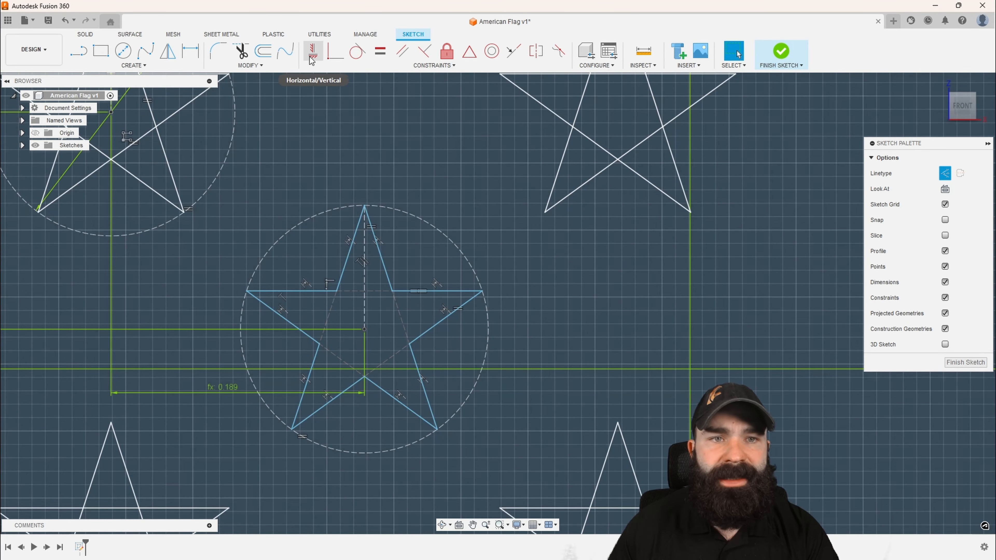
# Try to make the top and upper-left construction lines of the inner pentagon equal
pyautogui.click(380, 51)
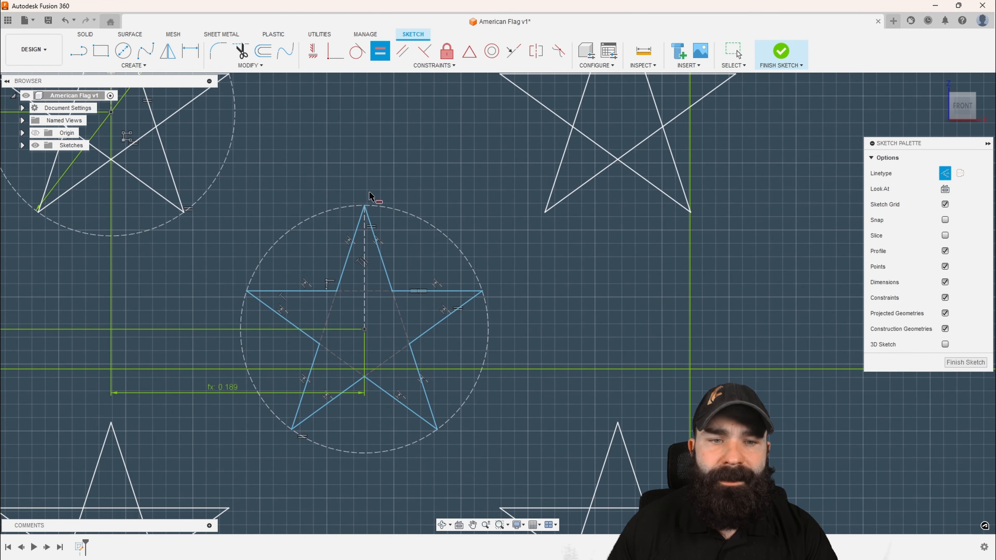
pyautogui.click(354, 292)
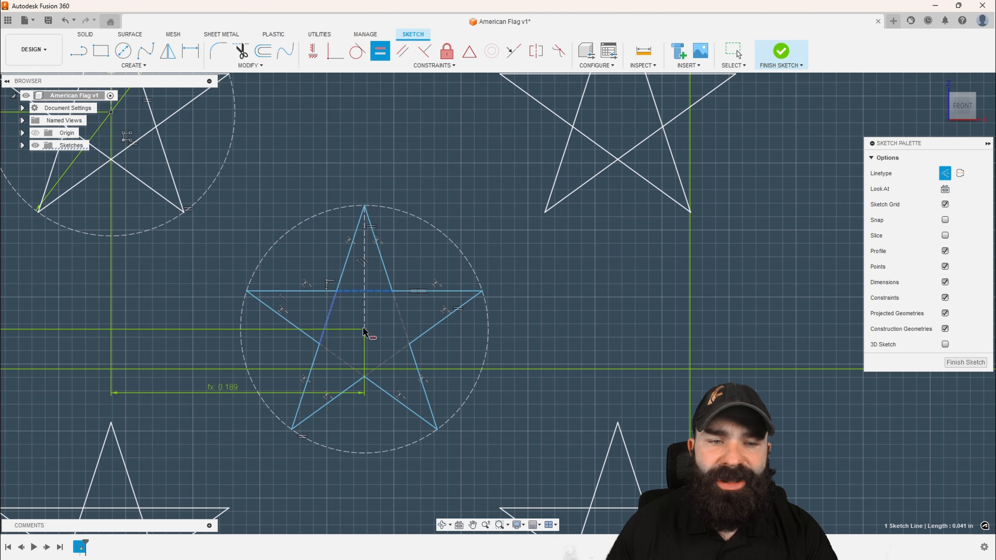
pyautogui.click(380, 318)
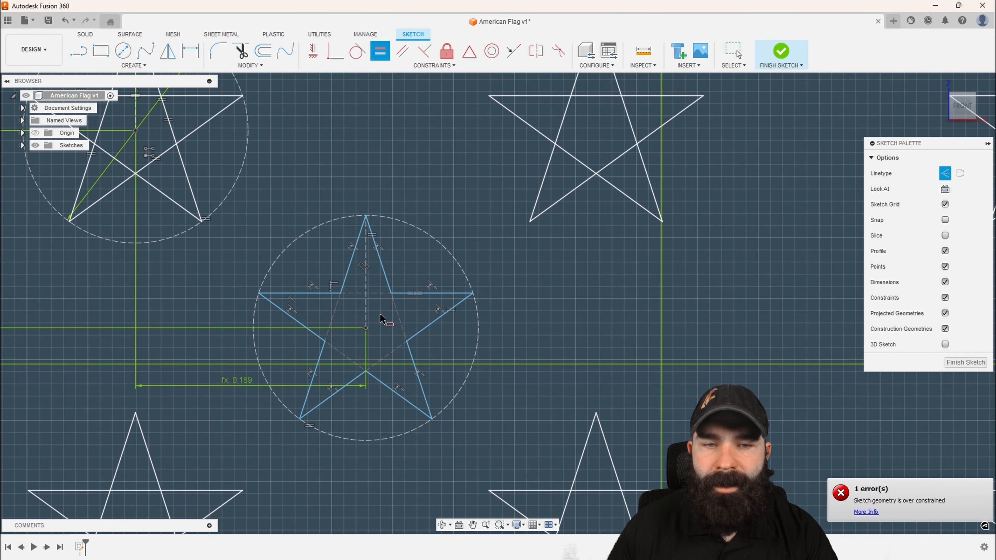
# Start a rectangular pattern with all ten outline edges of the trimmed star as its objects
pyautogui.scroll(2, 379, 275)
pyautogui.click(160, 69)
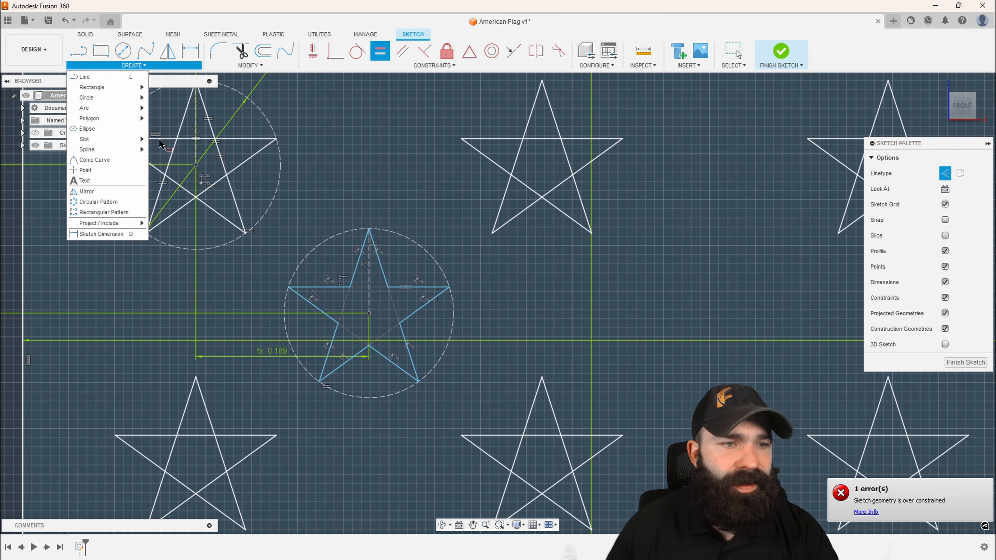
pyautogui.click(112, 211)
pyautogui.click(332, 288)
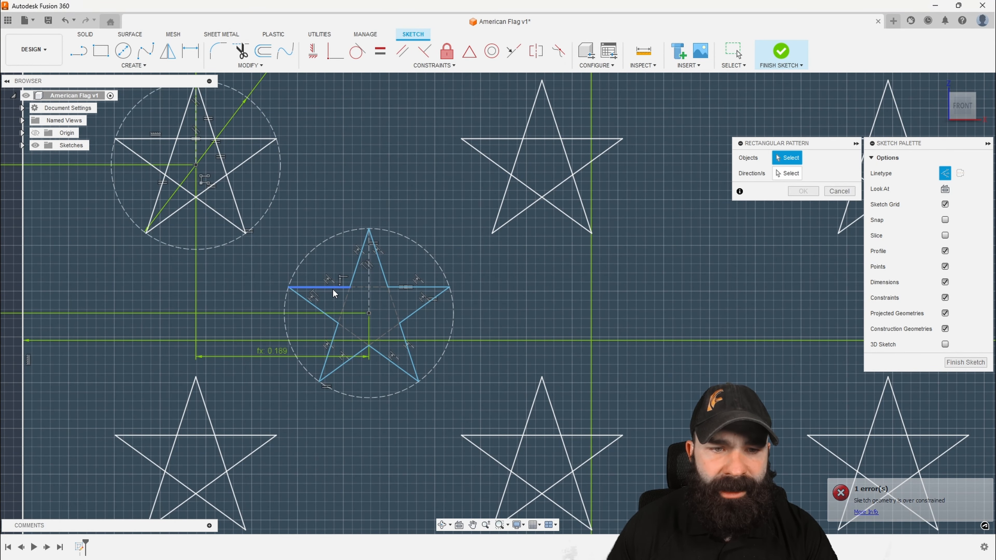
pyautogui.click(324, 311)
pyautogui.click(358, 265)
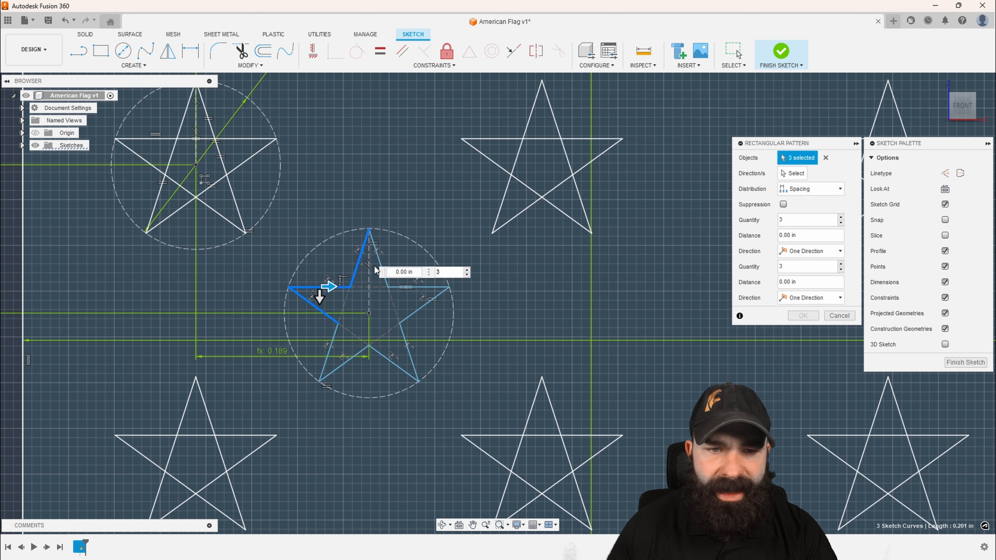
pyautogui.click(379, 262)
pyautogui.click(407, 287)
pyautogui.click(413, 314)
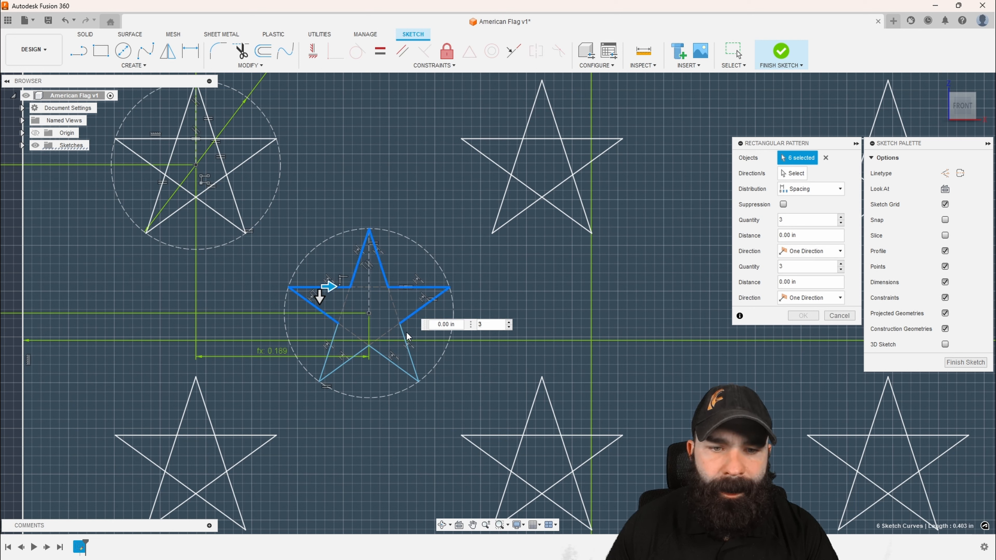
pyautogui.click(405, 338)
pyautogui.click(353, 358)
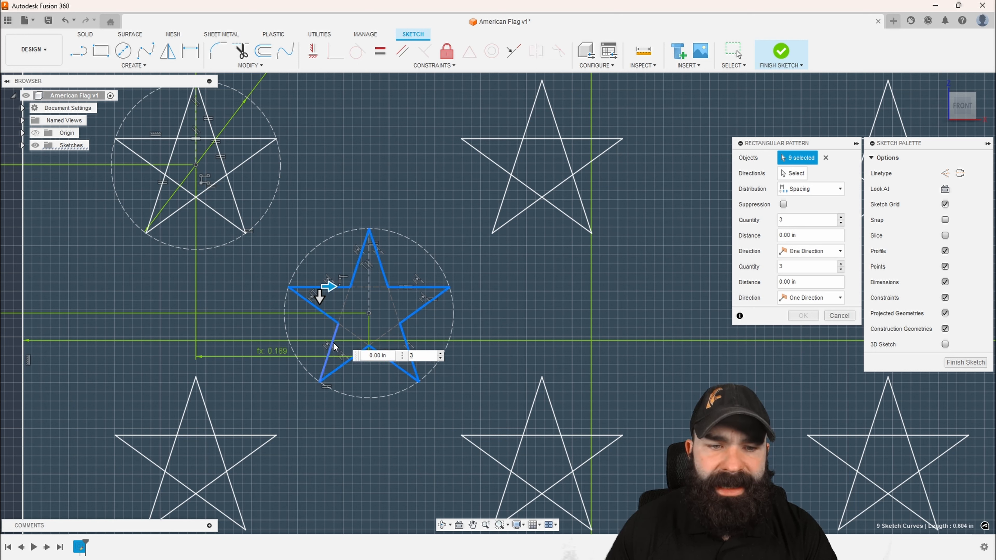
pyautogui.scroll(-2, 344, 335)
# Set the star pattern's horizontal distance to d24 with a quantity of 3
pyautogui.moveTo(336, 299); pyautogui.dragTo(432, 308)
pyautogui.write('d')
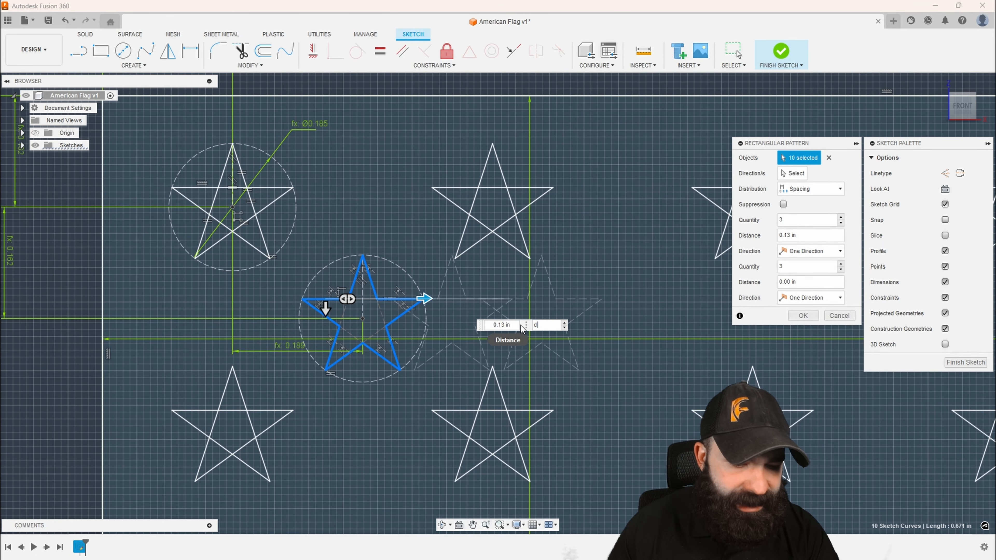
pyautogui.write('24')
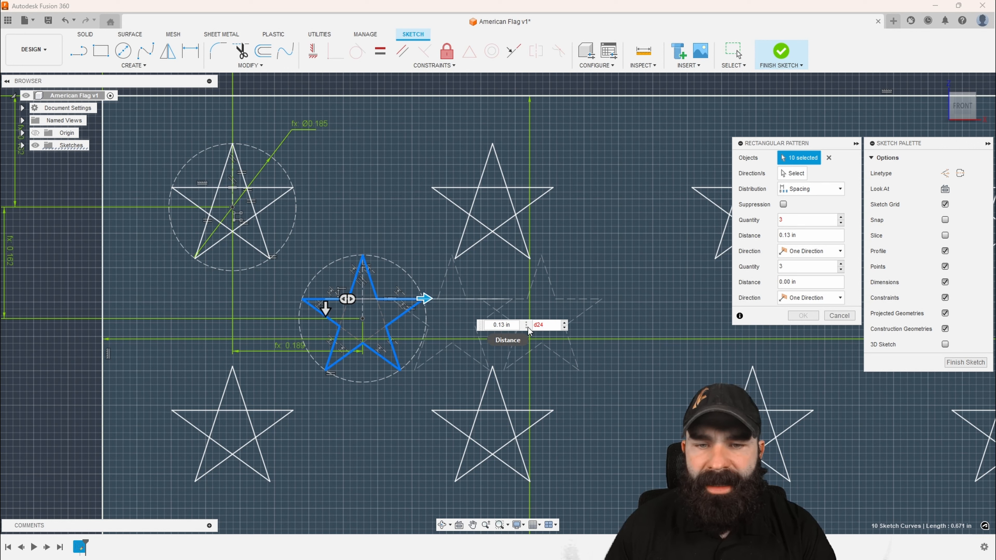
pyautogui.doubleClick(553, 326)
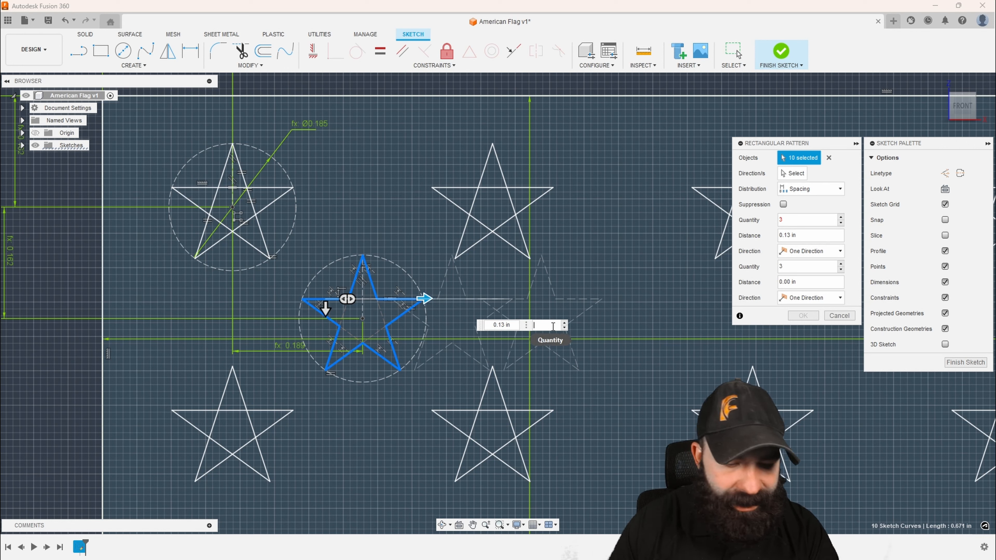
pyautogui.write('3')
pyautogui.doubleClick(518, 326)
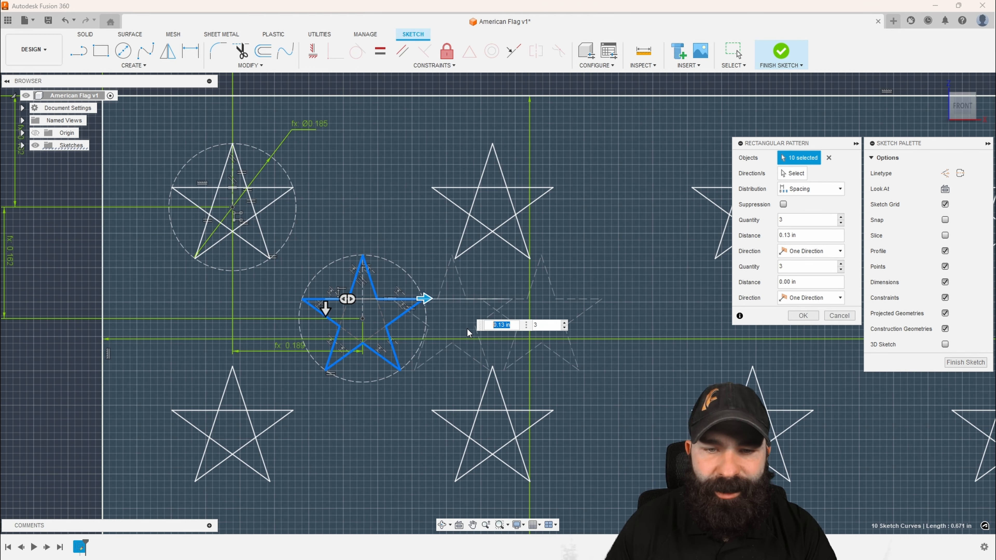
pyautogui.write('d24')
# Extend the star pattern downward with a vertical distance of d25
pyautogui.scroll(-4, 394, 313)
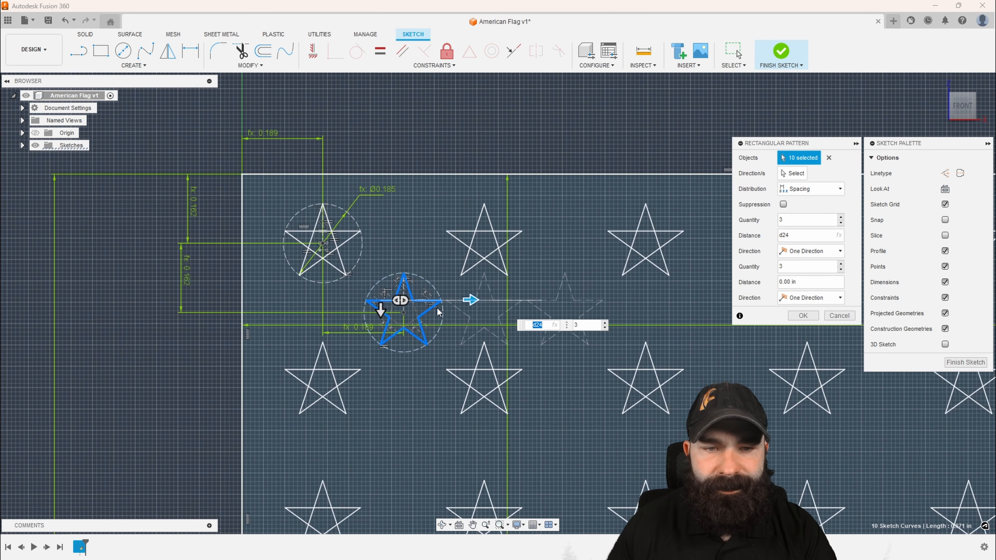
pyautogui.moveTo(395, 313); pyautogui.dragTo(394, 388)
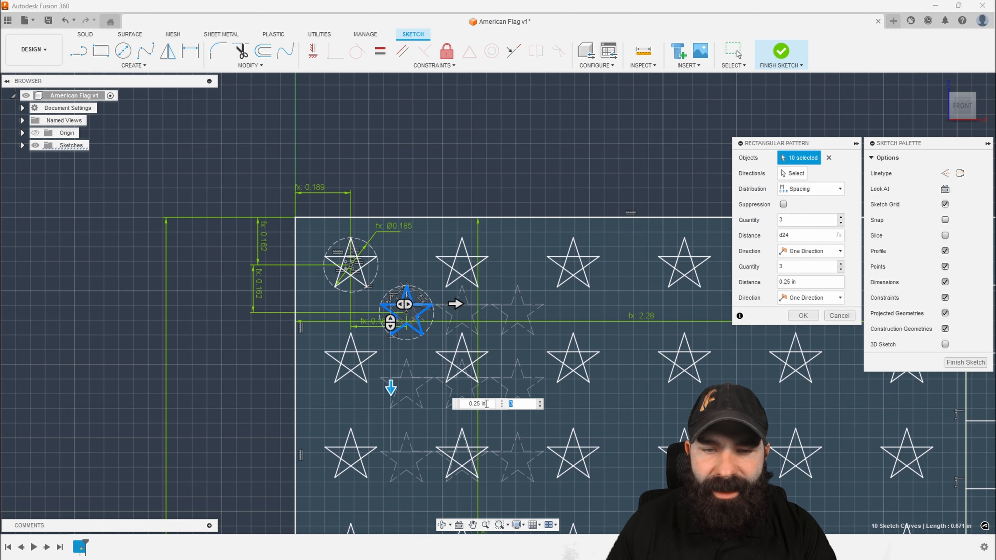
pyautogui.moveTo(488, 404); pyautogui.dragTo(456, 407)
pyautogui.write('d25')
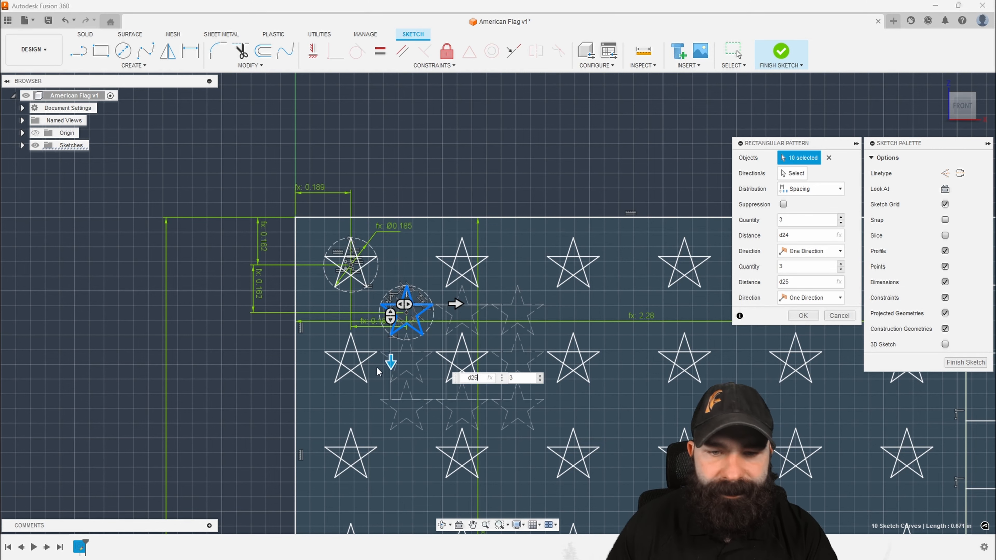
# Double both pattern spacings by setting the horizontal distance to d24*2 and the vertical distance to d25*2
pyautogui.scroll(-3, 338, 320)
pyautogui.scroll(-3, 338, 320)
pyautogui.scroll(2, 338, 320)
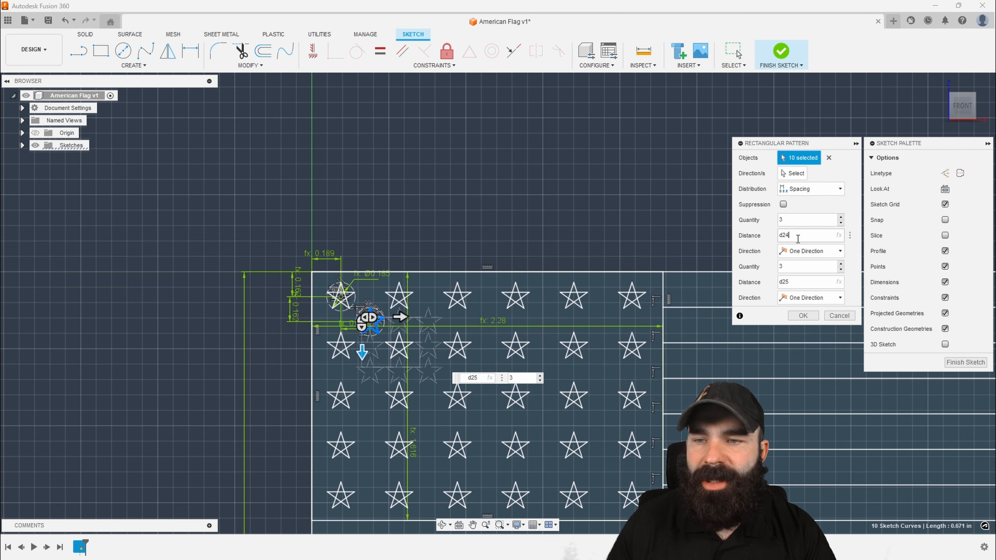
pyautogui.click(798, 239)
pyautogui.write('8')
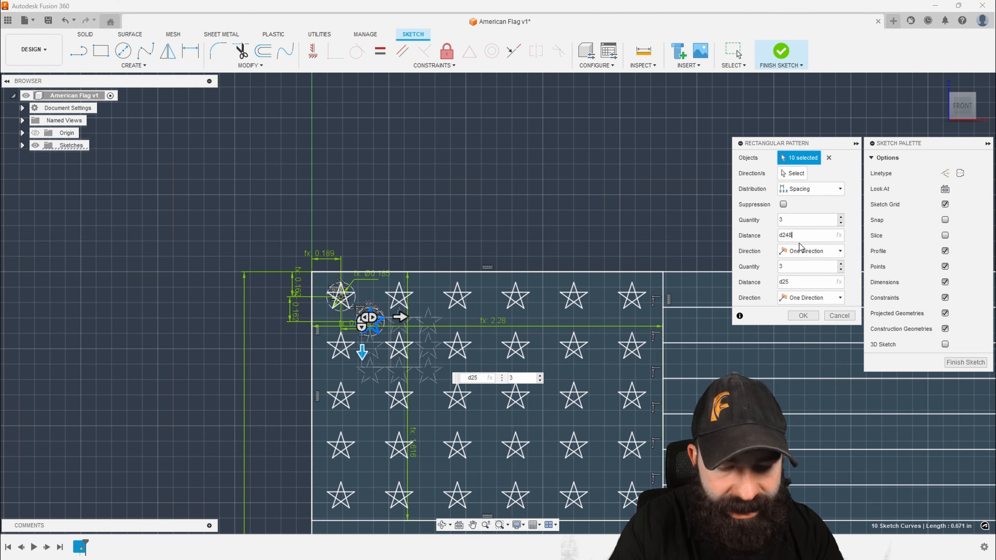
pyautogui.press('BackSpace')
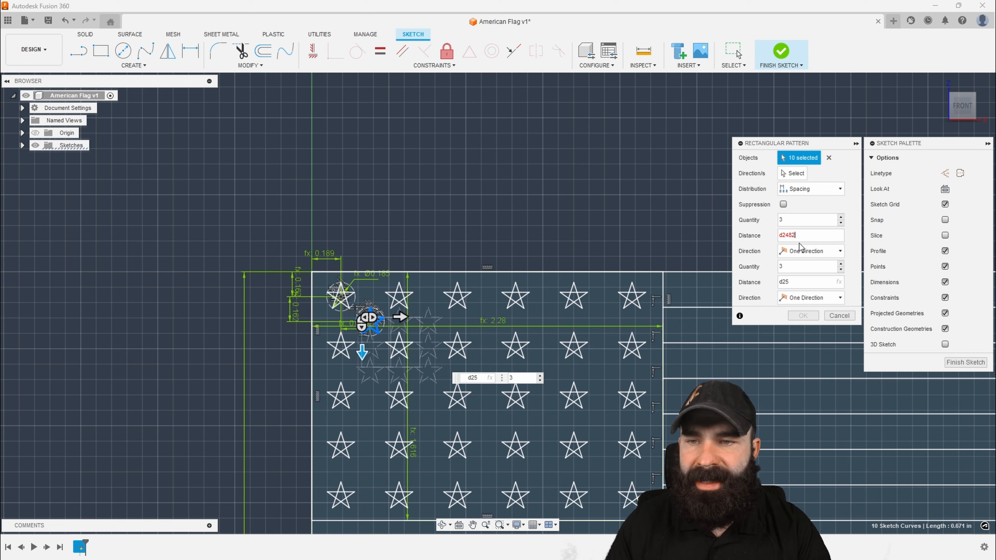
pyautogui.write('*2')
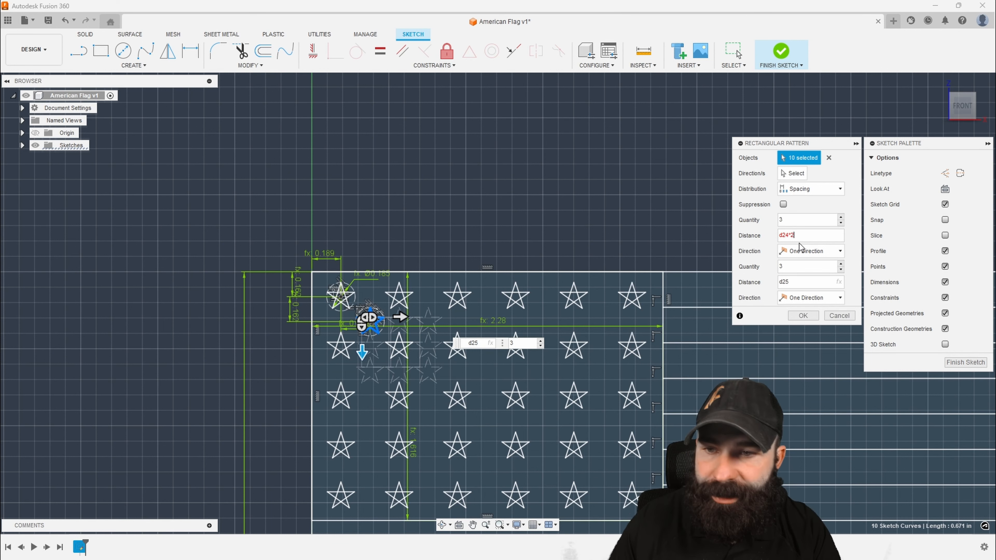
pyautogui.click(784, 267)
pyautogui.click(795, 279)
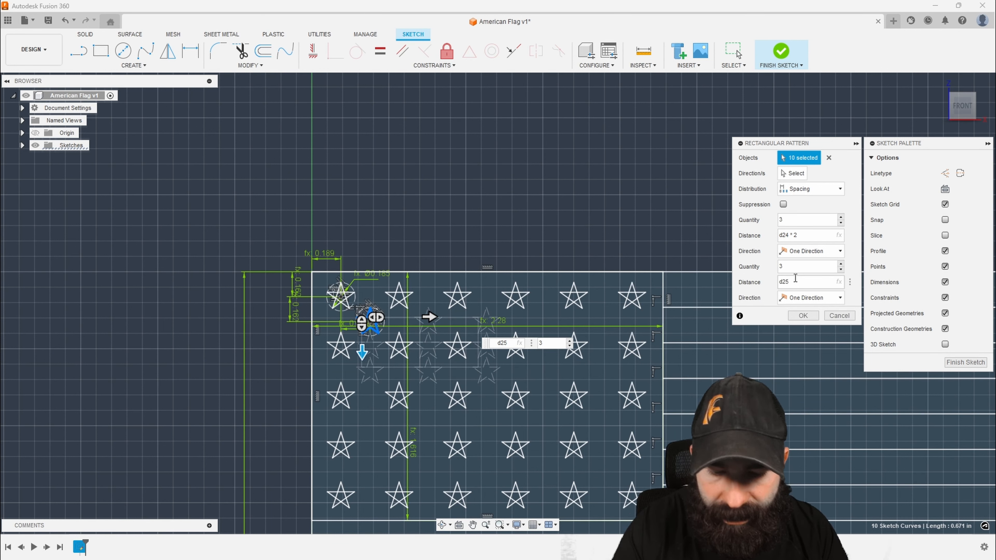
pyautogui.write('*2')
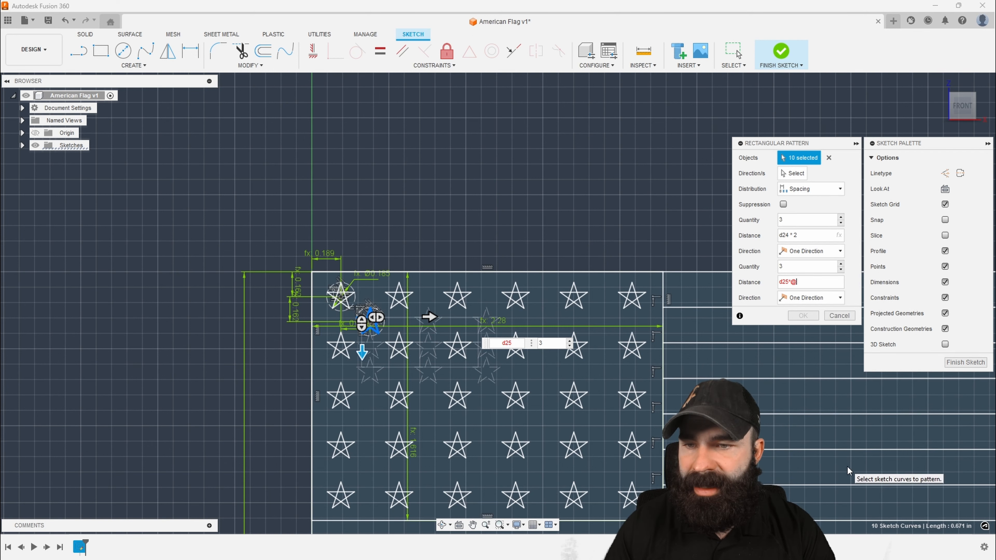
# Set the pattern quantities to 5 stars across and 4 down, and create the pattern
pyautogui.scroll(-2, 505, 350)
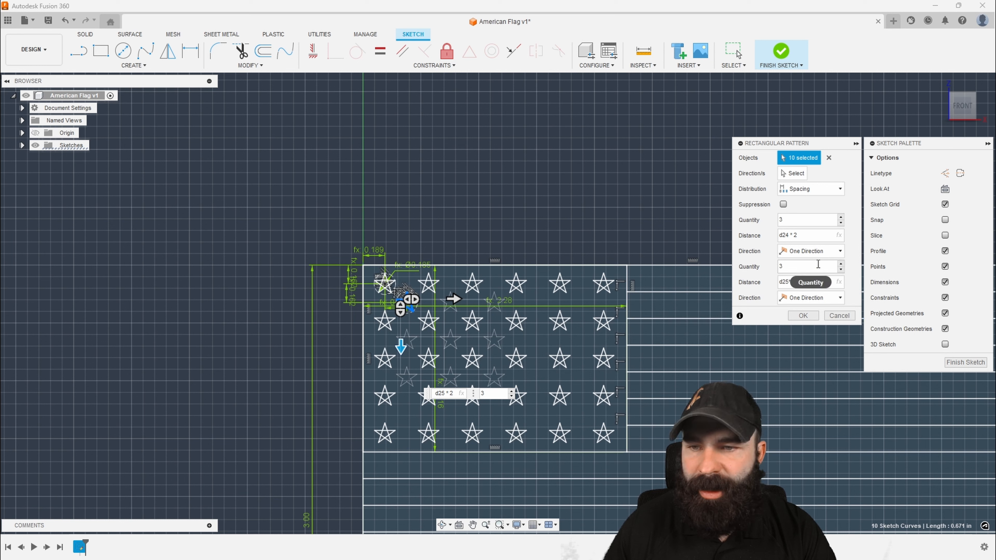
pyautogui.click(841, 217)
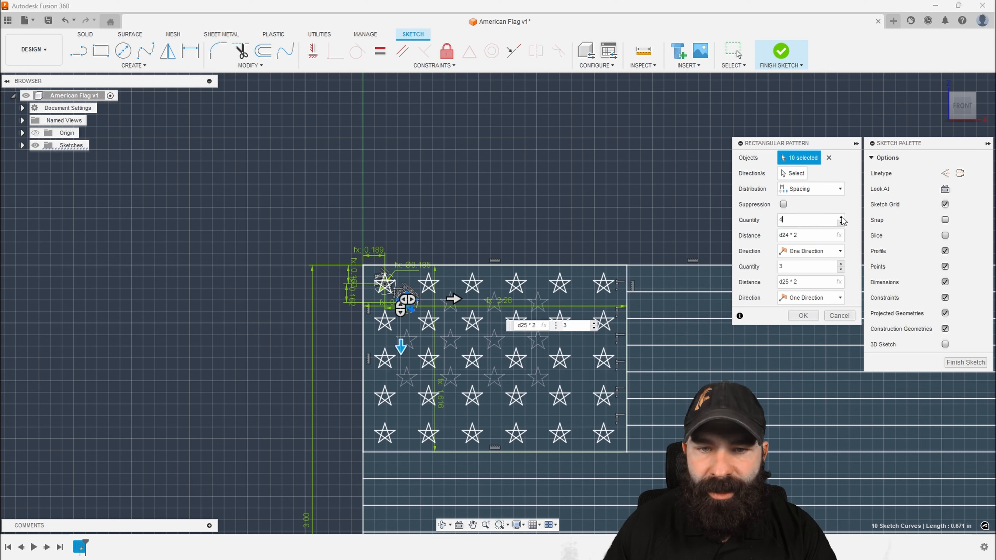
pyautogui.click(841, 217)
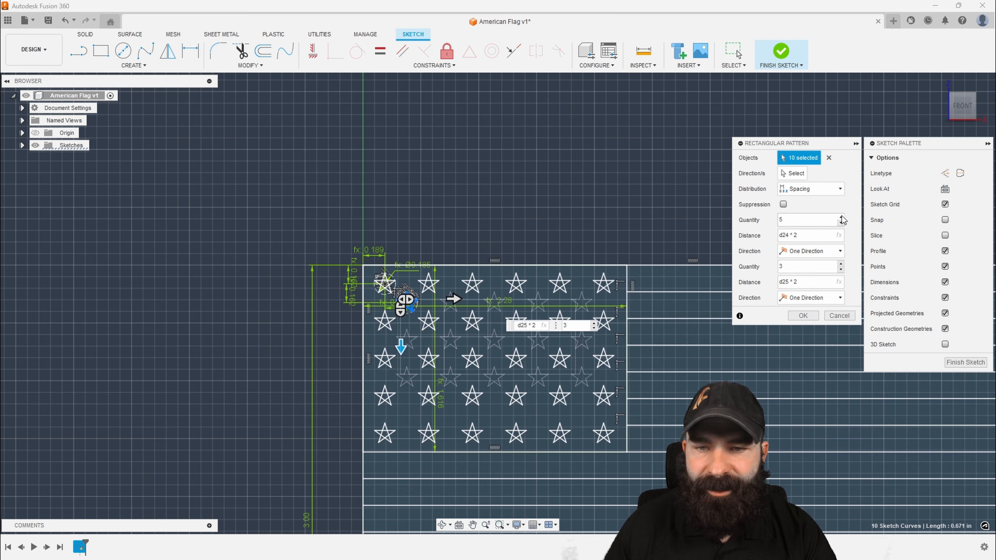
pyautogui.click(841, 264)
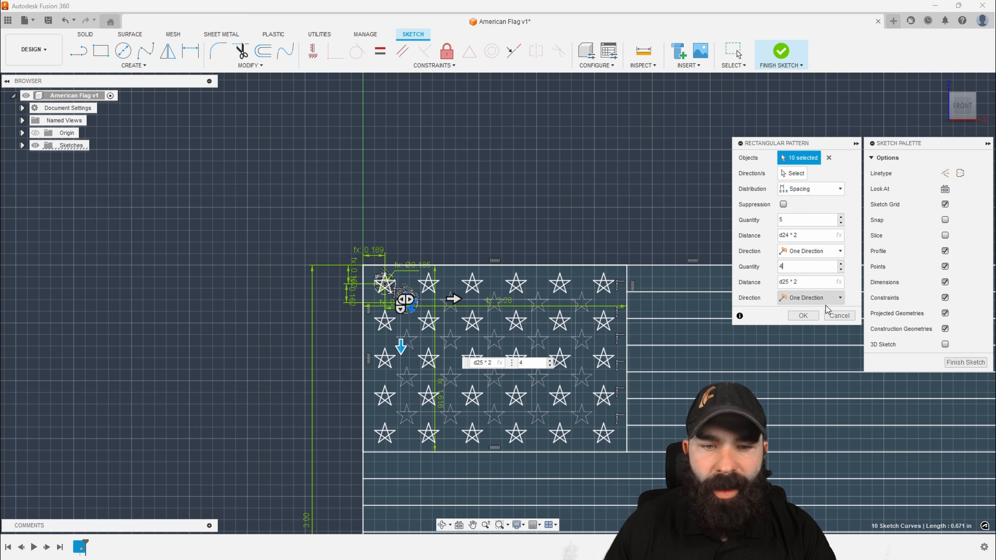
pyautogui.click(803, 316)
# Set the flag's overall height dimension to 1 in to test the parametric scaling
pyautogui.scroll(-2, 330, 342)
pyautogui.scroll(-1, 263, 335)
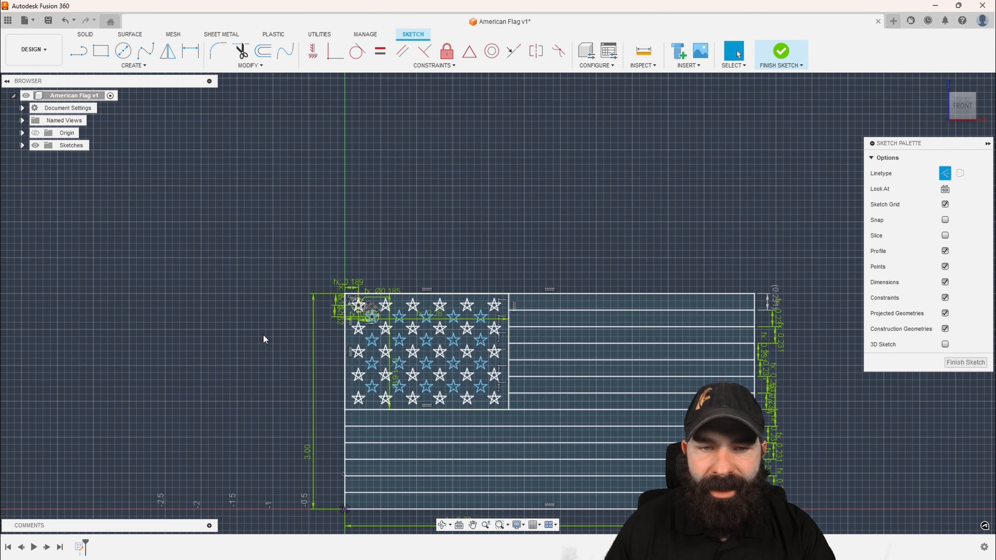
pyautogui.scroll(5, 326, 314)
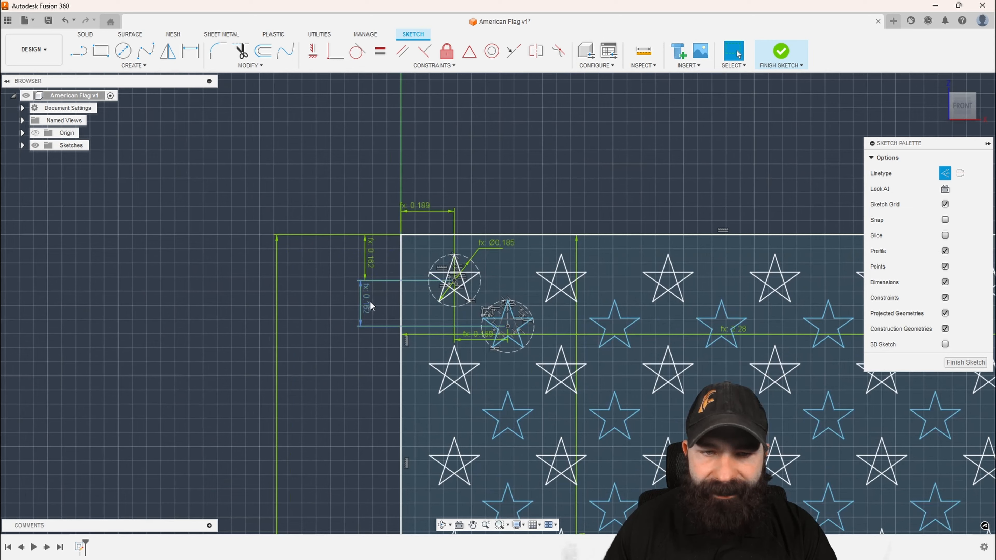
pyautogui.scroll(-2, 343, 258)
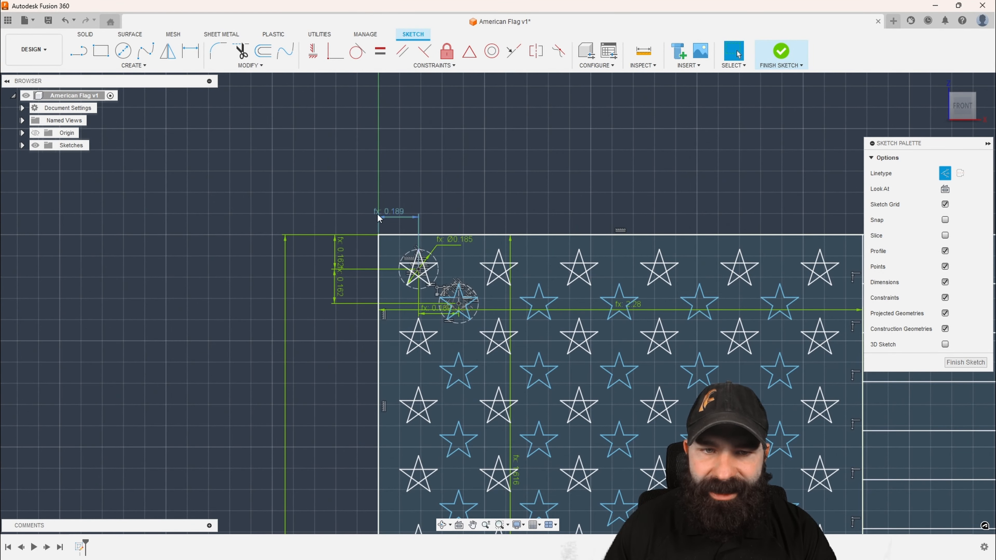
pyautogui.scroll(-4, 273, 202)
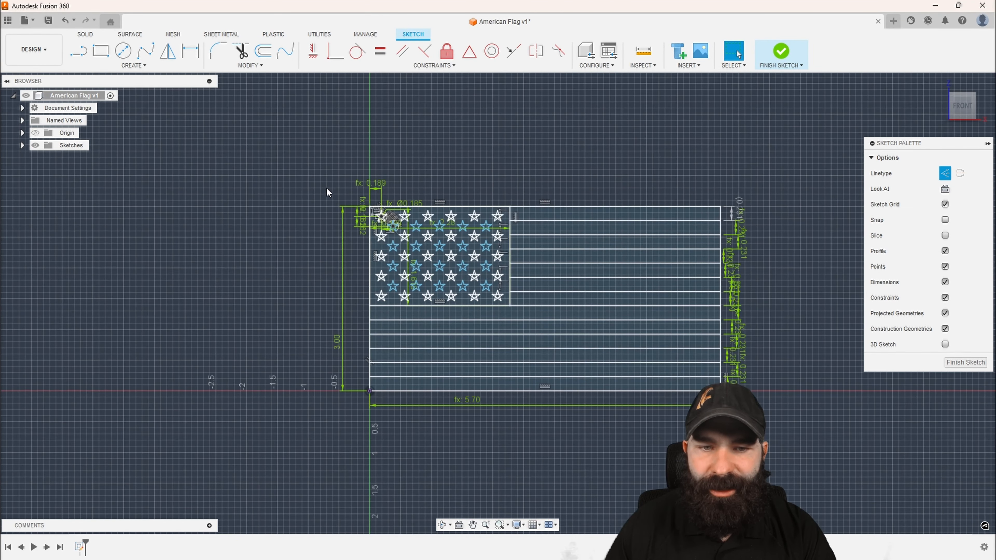
pyautogui.doubleClick(339, 345)
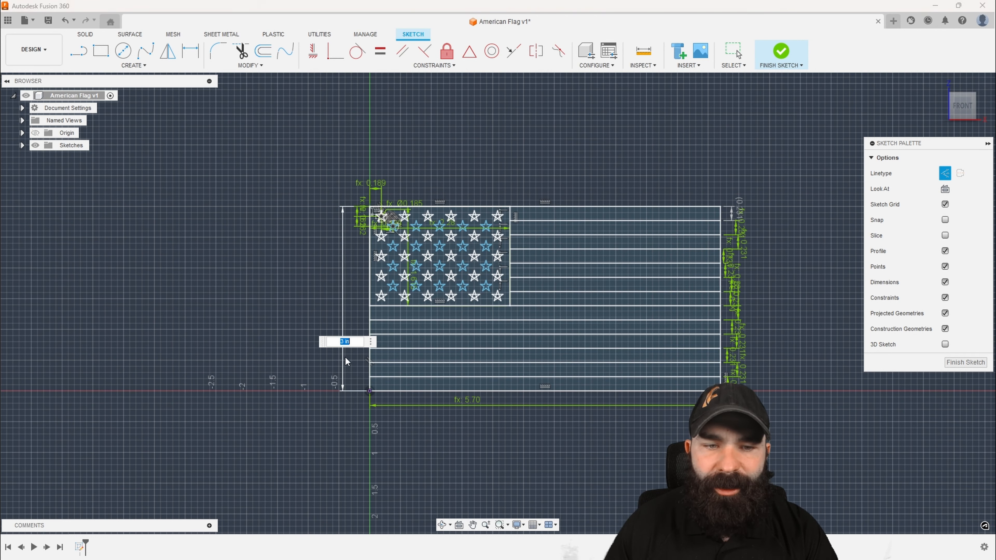
pyautogui.write('1')
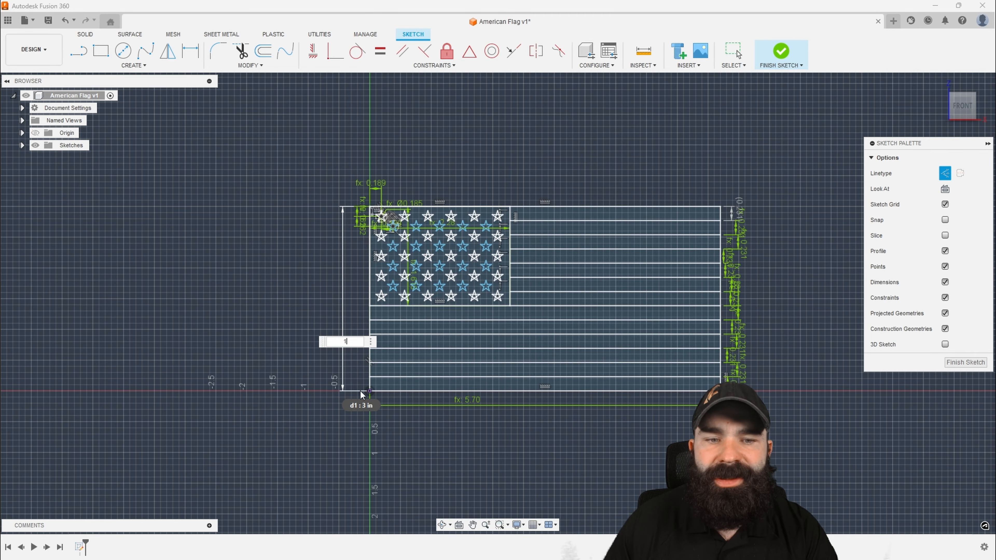
pyautogui.press('Return')
pyautogui.scroll(3, 378, 372)
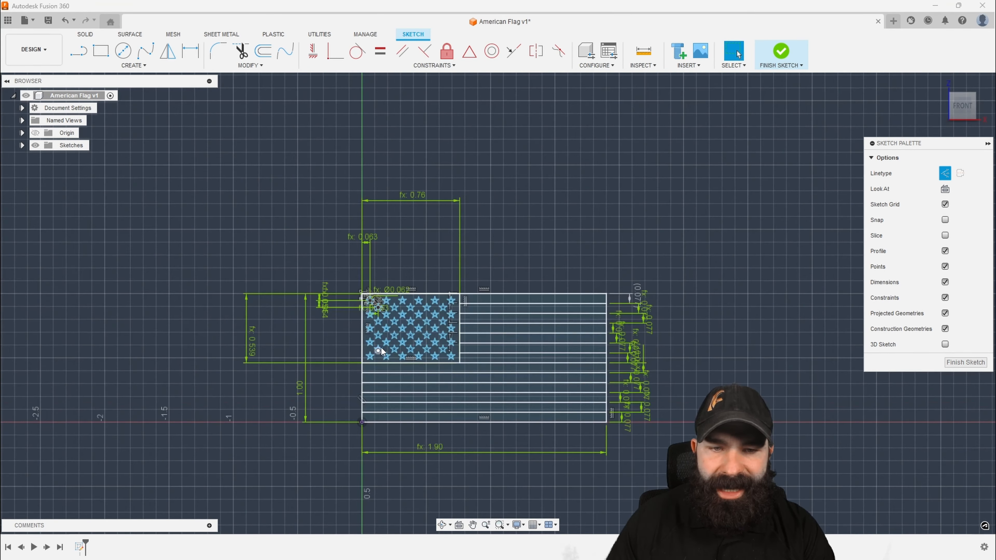
pyautogui.scroll(3, 381, 347)
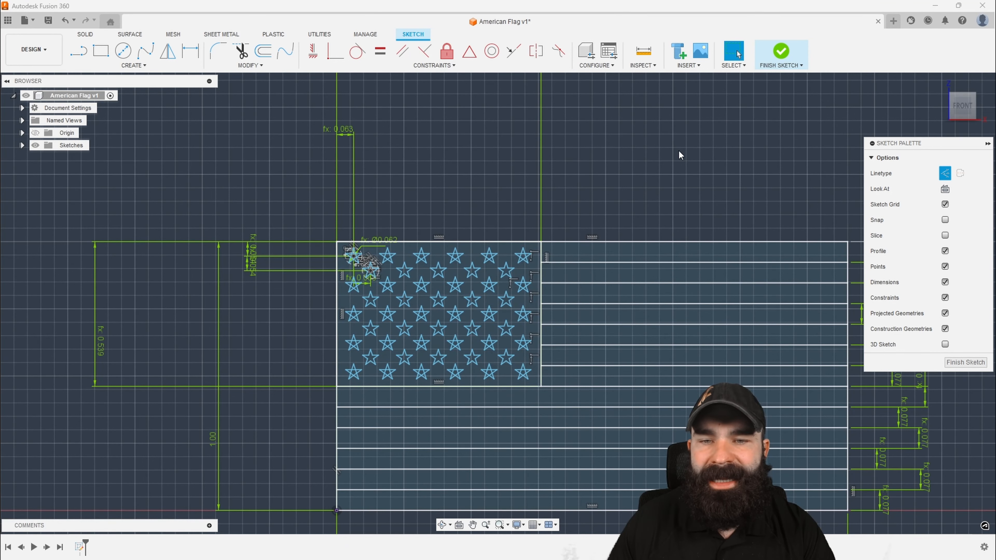
pyautogui.scroll(-2, 681, 155)
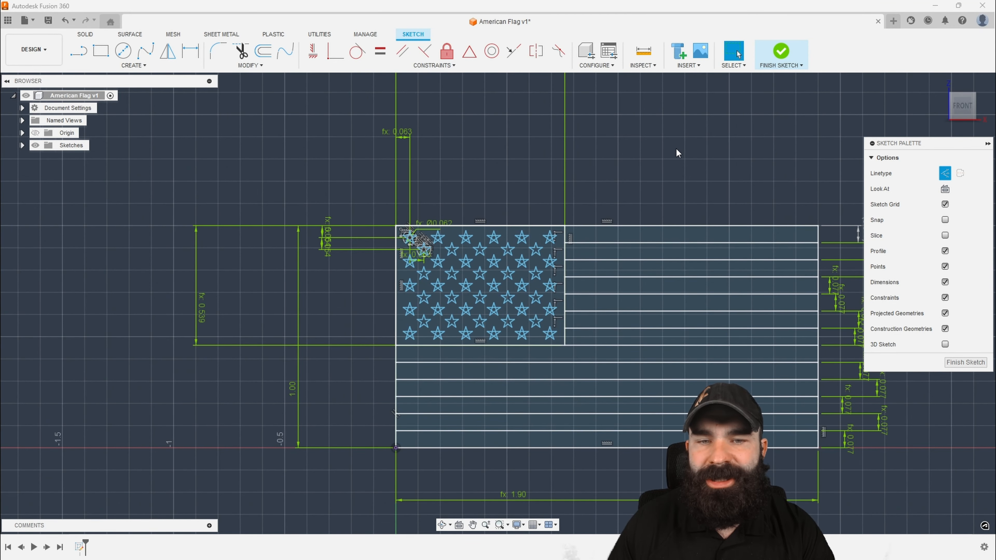
pyautogui.scroll(-2, 453, 173)
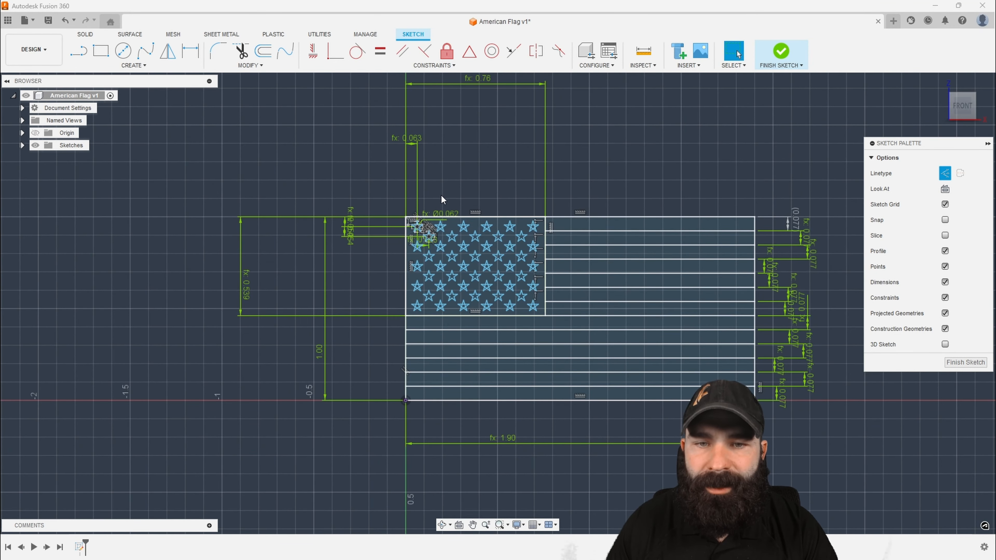
pyautogui.scroll(-2, 312, 232)
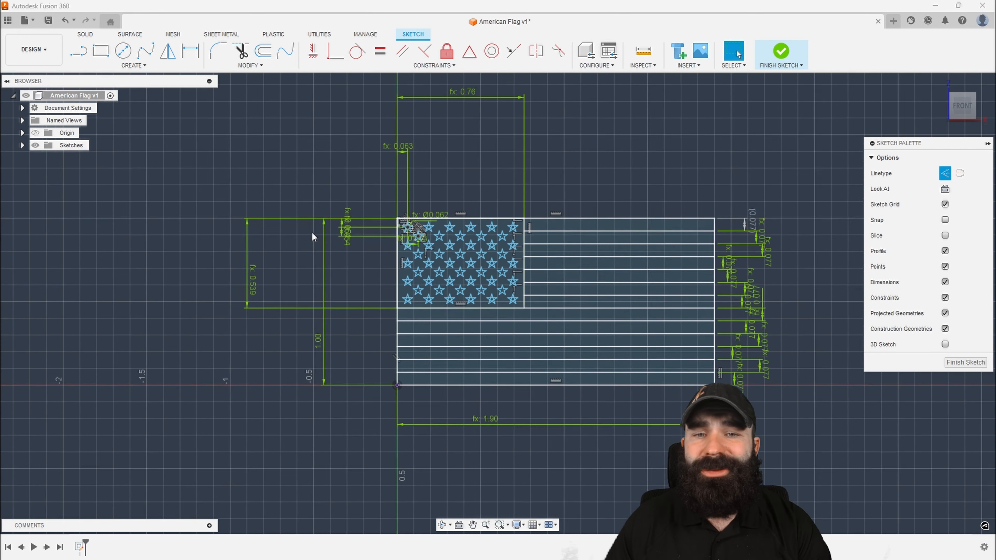